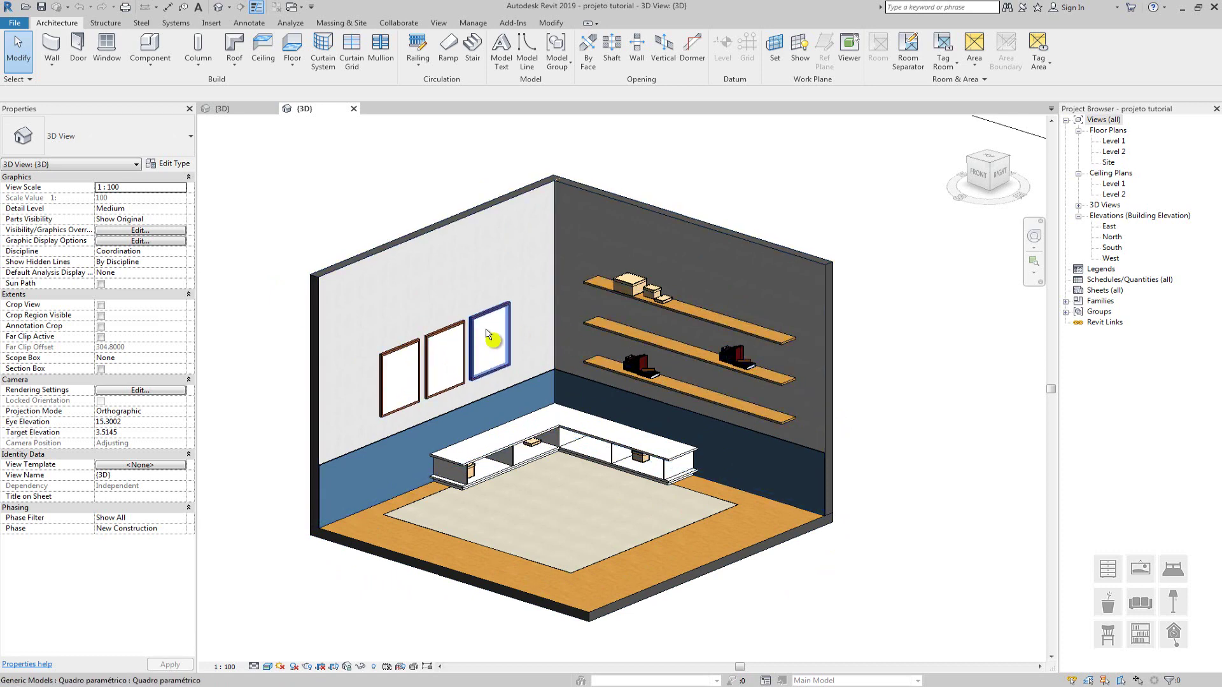
Examine the white L-shaped bench in the finished room model, including its base, dividers and the boxes inside
mouse_move(544, 384)
middle_mouse_down()
mouse_move(546, 408)
mouse_move(555, 368)
middle_mouse_up()
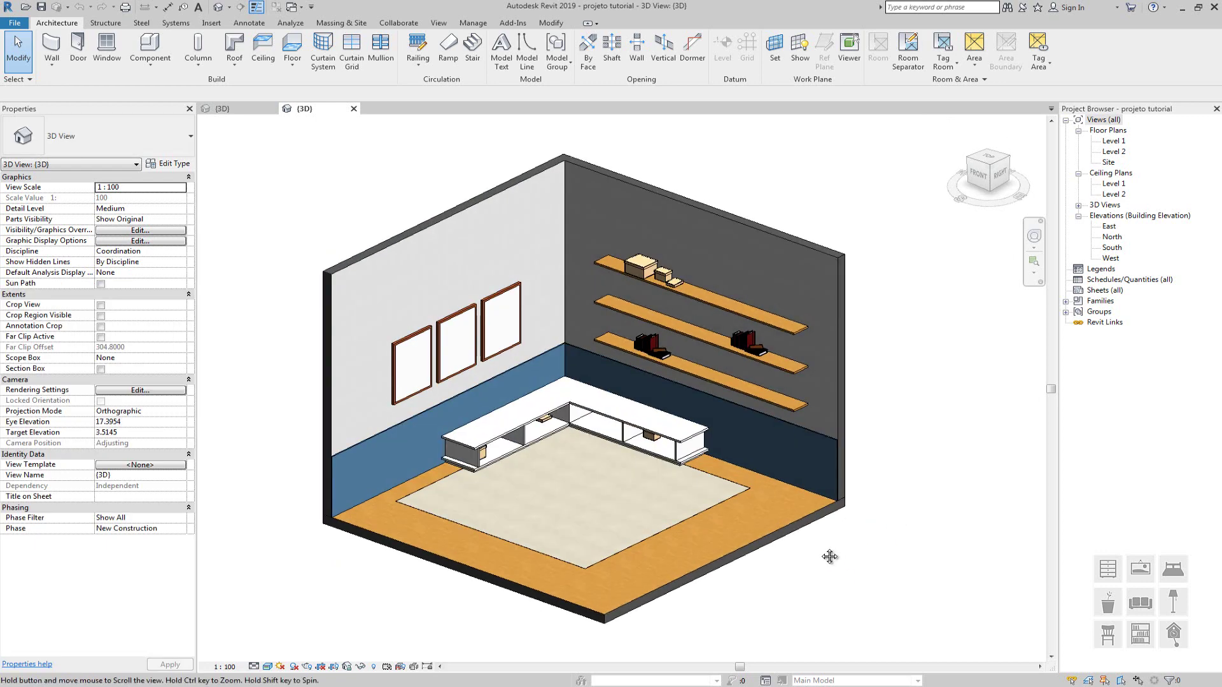
middle_click_drag(636, 534, 649, 564)
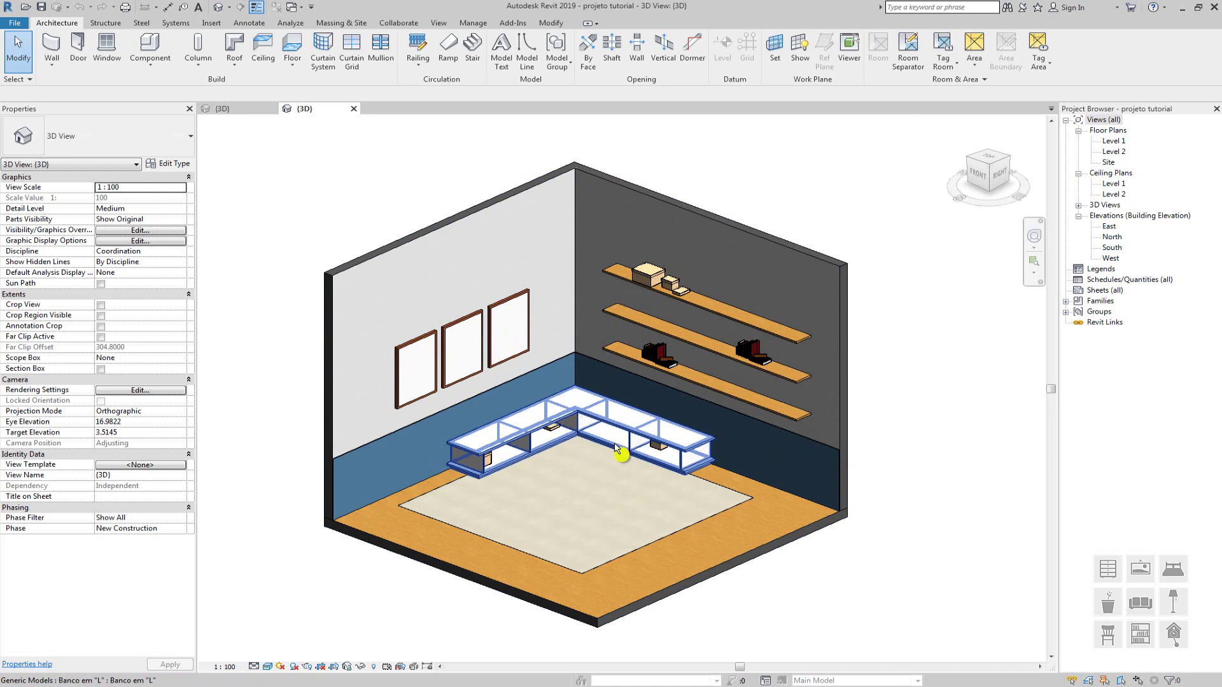
scroll(614, 452, "up", 3)
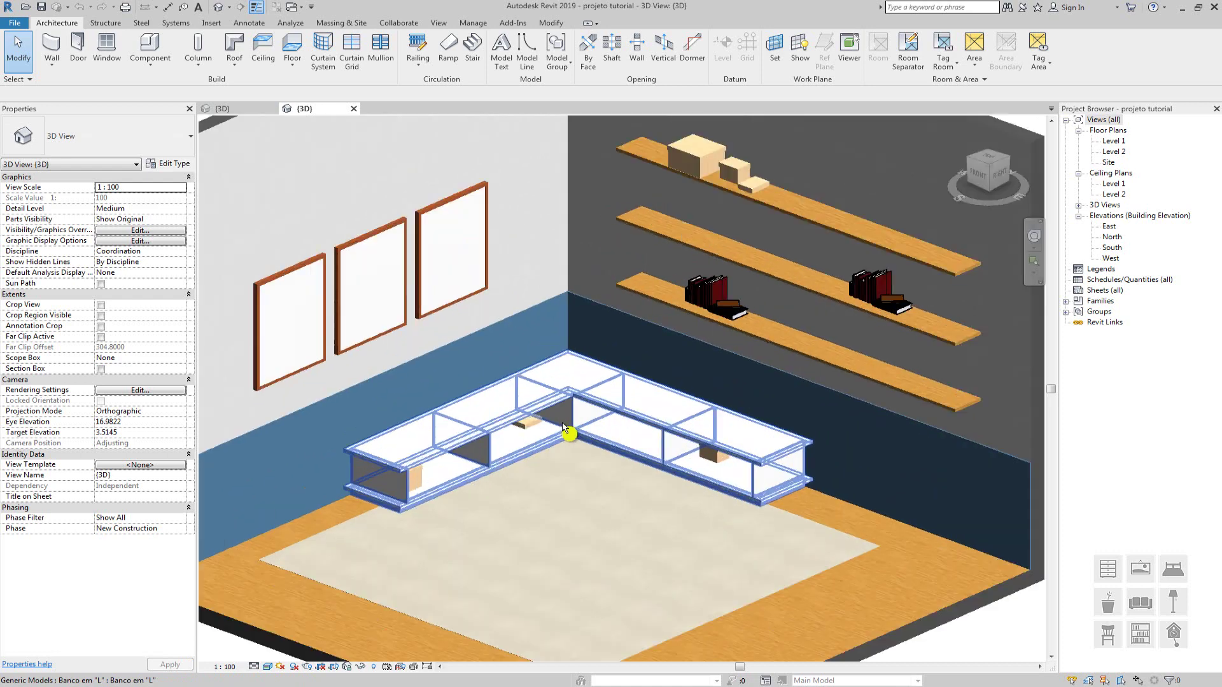
middle_click_drag(789, 465, 526, 471, "shift")
scroll(526, 470, "up", 3)
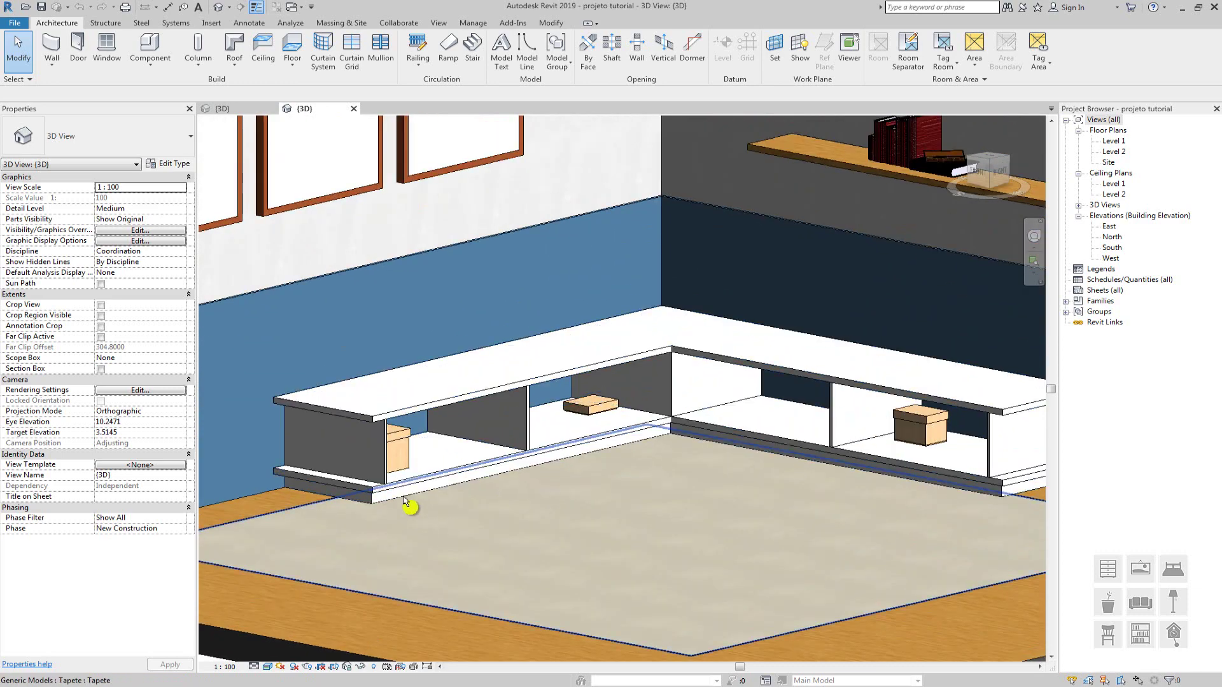
scroll(415, 413, "down", 3)
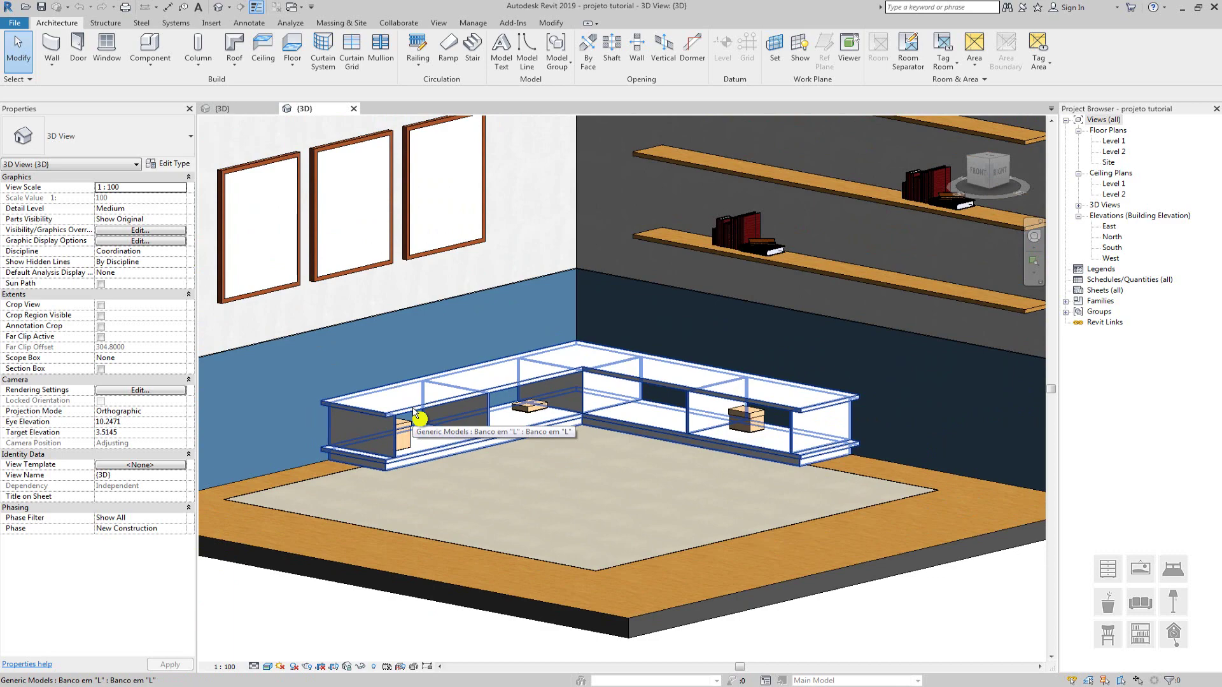
scroll(349, 463, "up", 5)
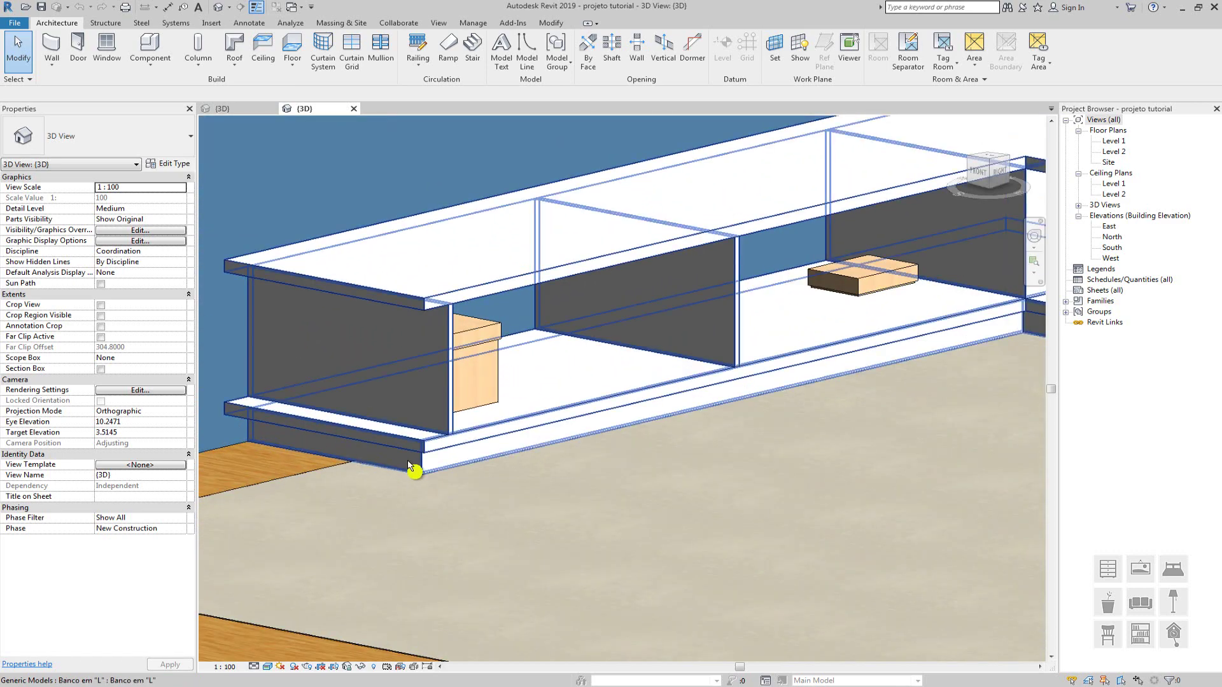
scroll(414, 470, "down", 5)
scroll(560, 546, "up", 3)
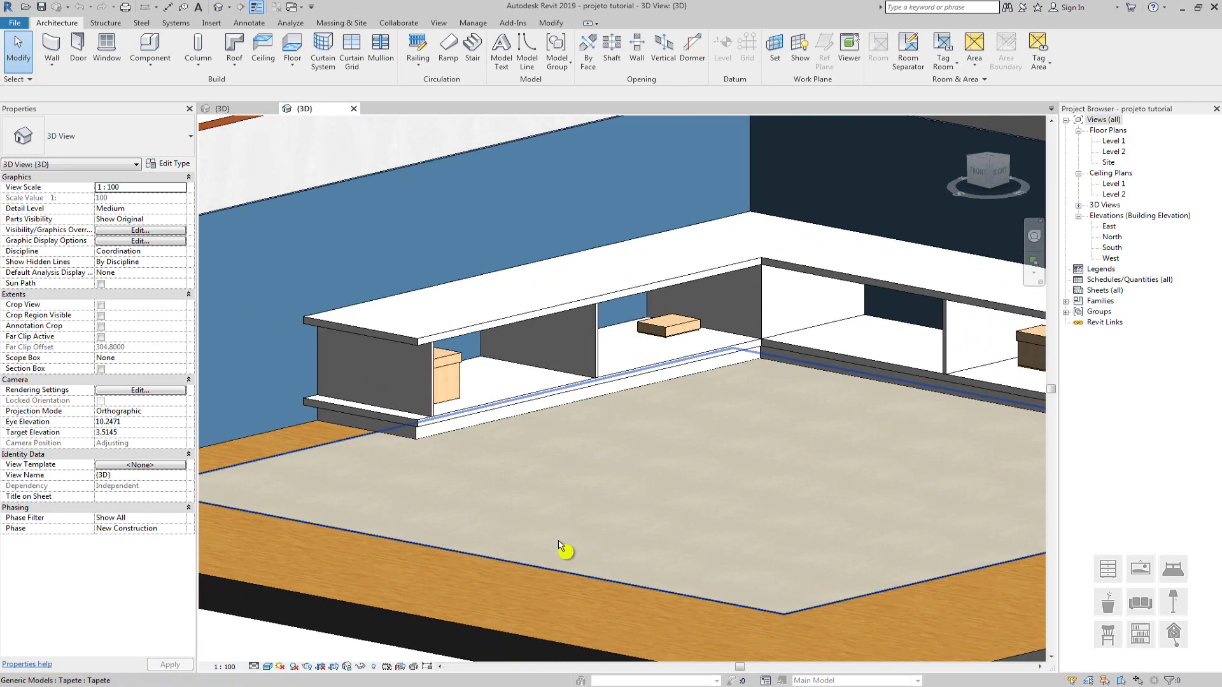
scroll(504, 354, "up", 3)
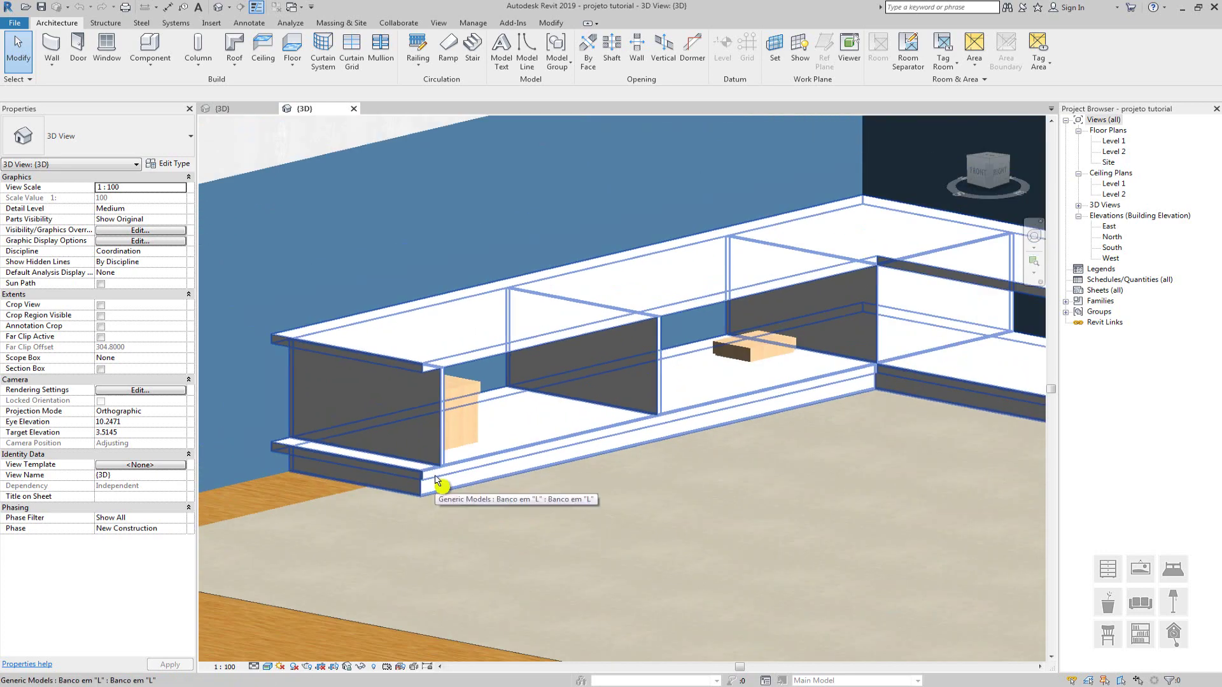
scroll(437, 482, "down", 3)
scroll(622, 540, "up", 4)
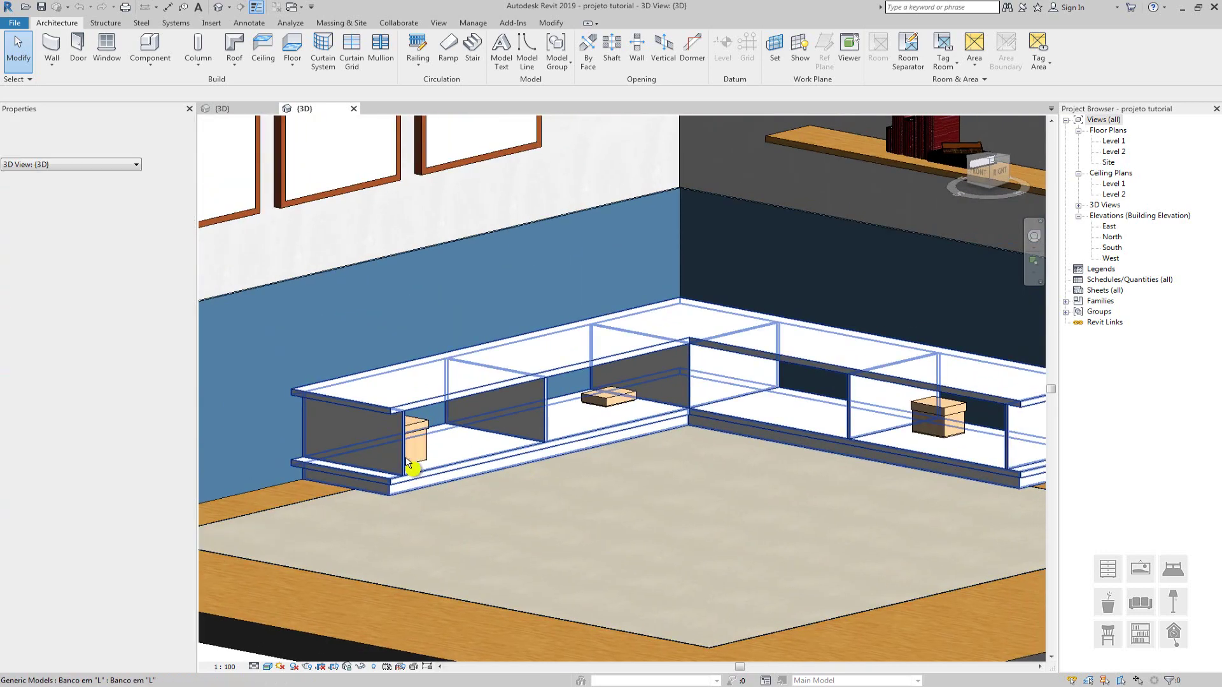
scroll(324, 491, "up", 2)
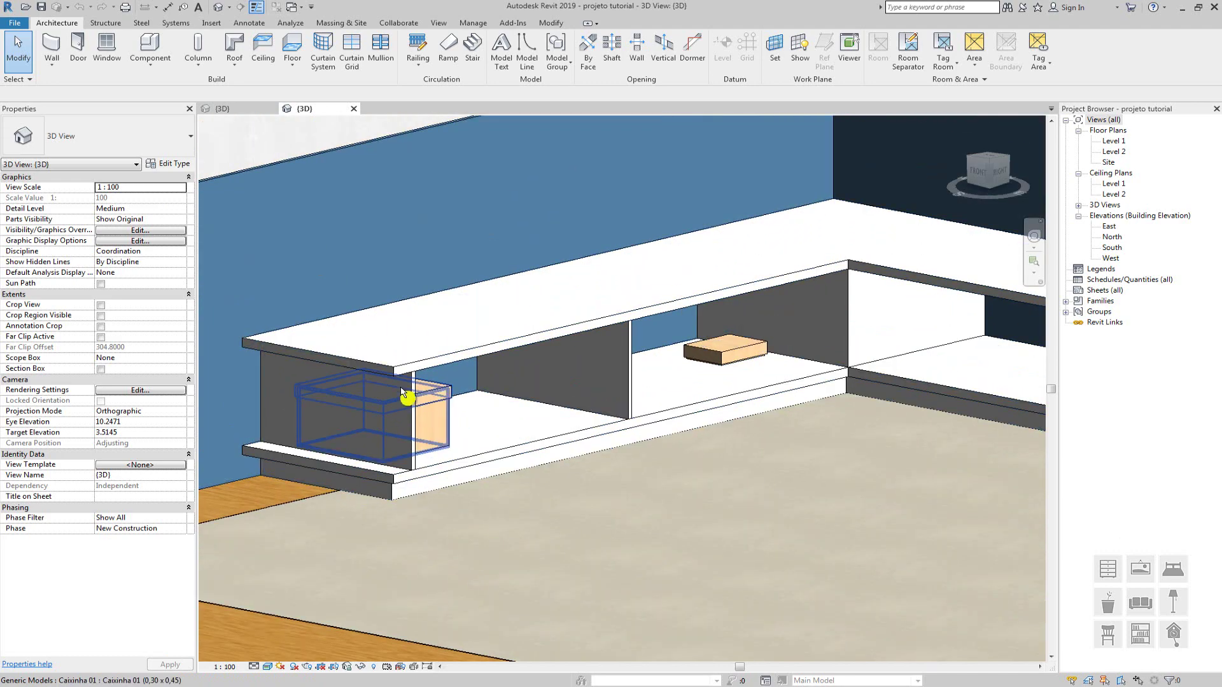
scroll(407, 423, "down", 2)
middle_click_drag(629, 403, 546, 414)
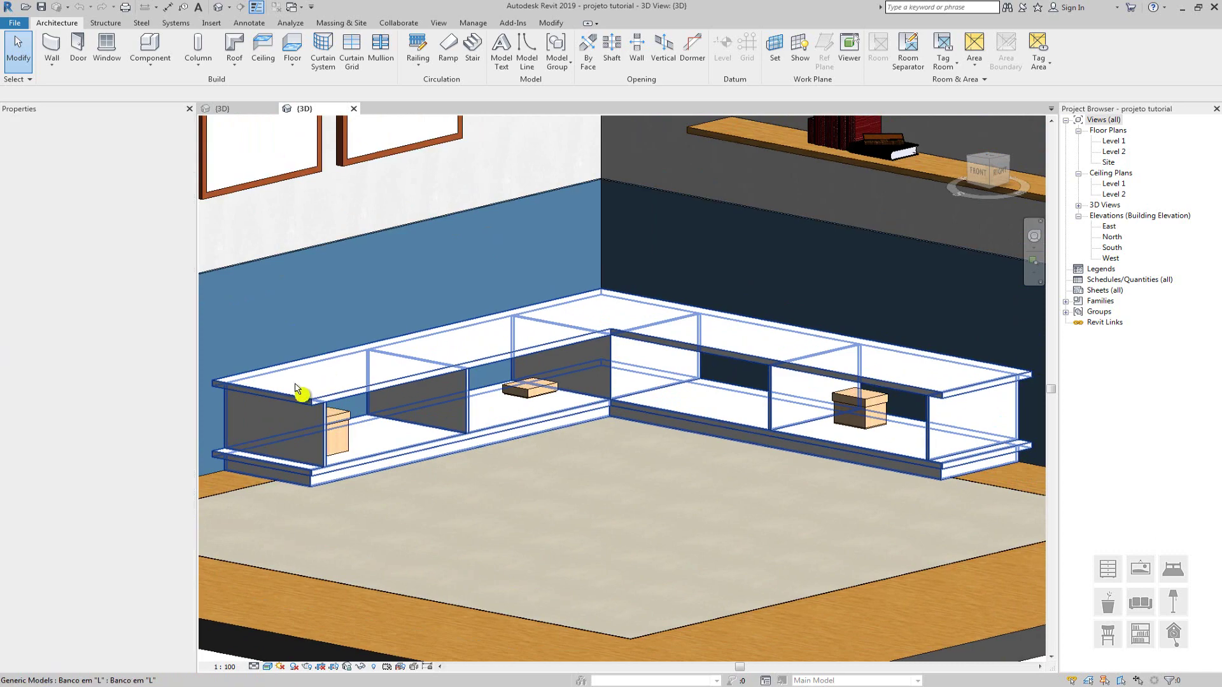
scroll(805, 352, "down", 4)
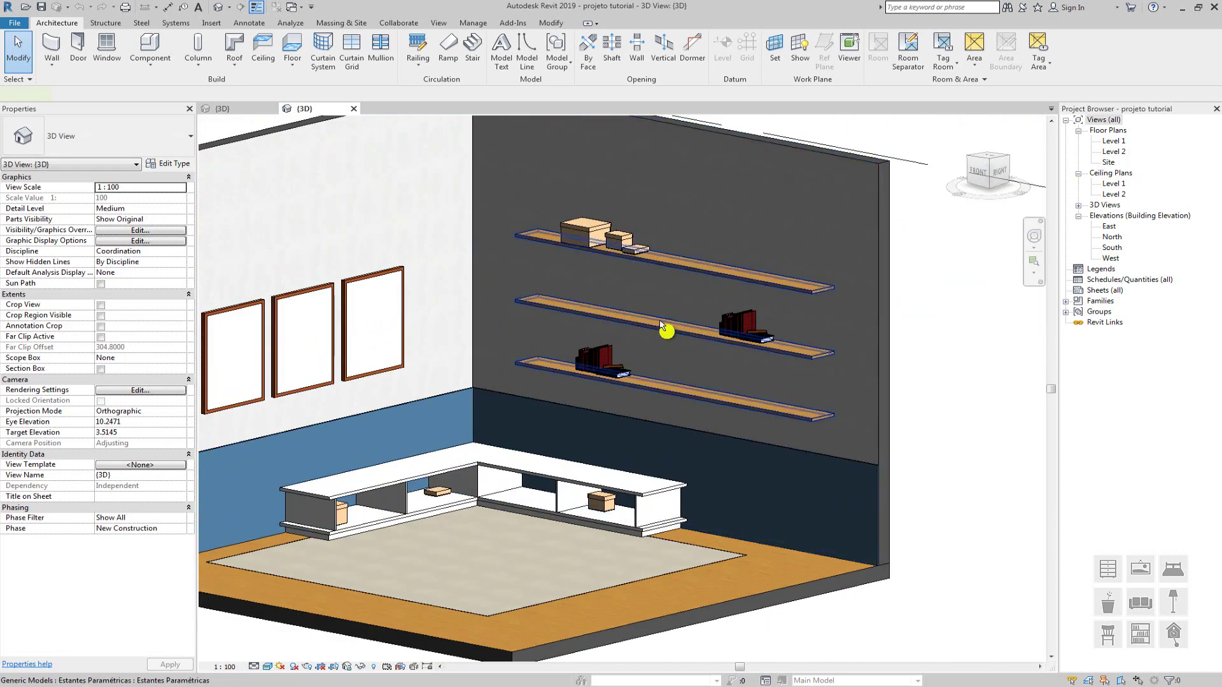
Examine the three wooden wall shelves with their boxes and books on the dark wall
left_click(660, 324)
middle_click_drag(669, 374, 684, 386, "shift")
left_click(996, 418)
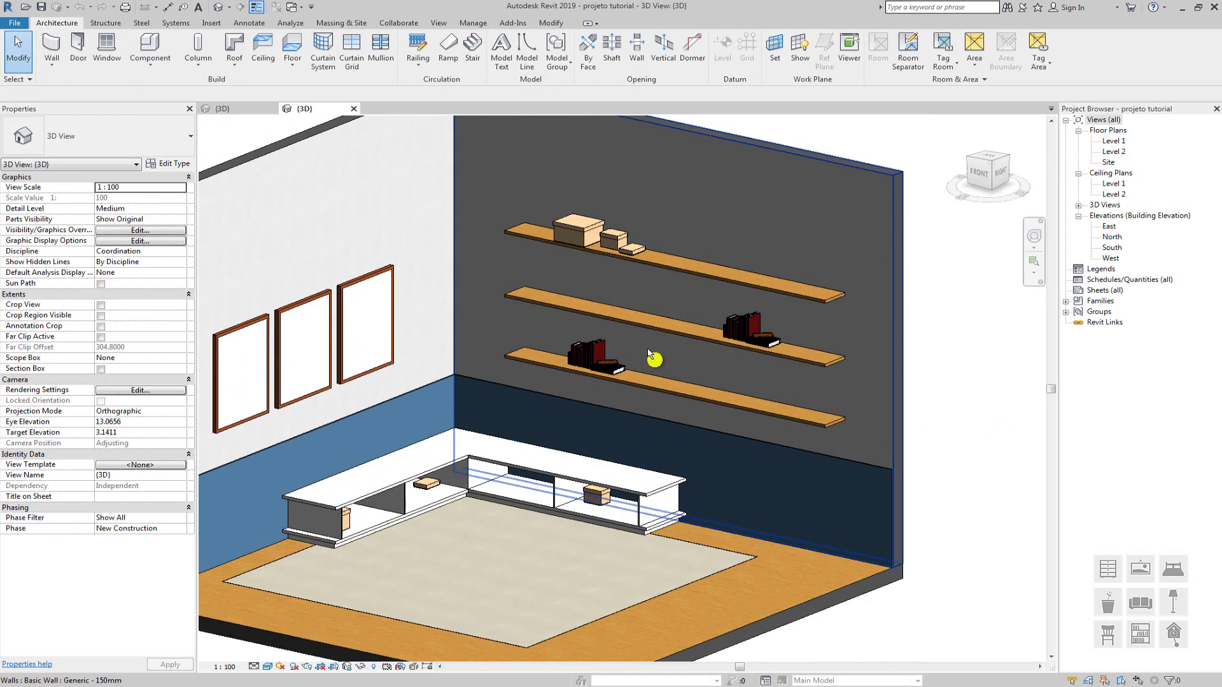
scroll(651, 344, "up", 3)
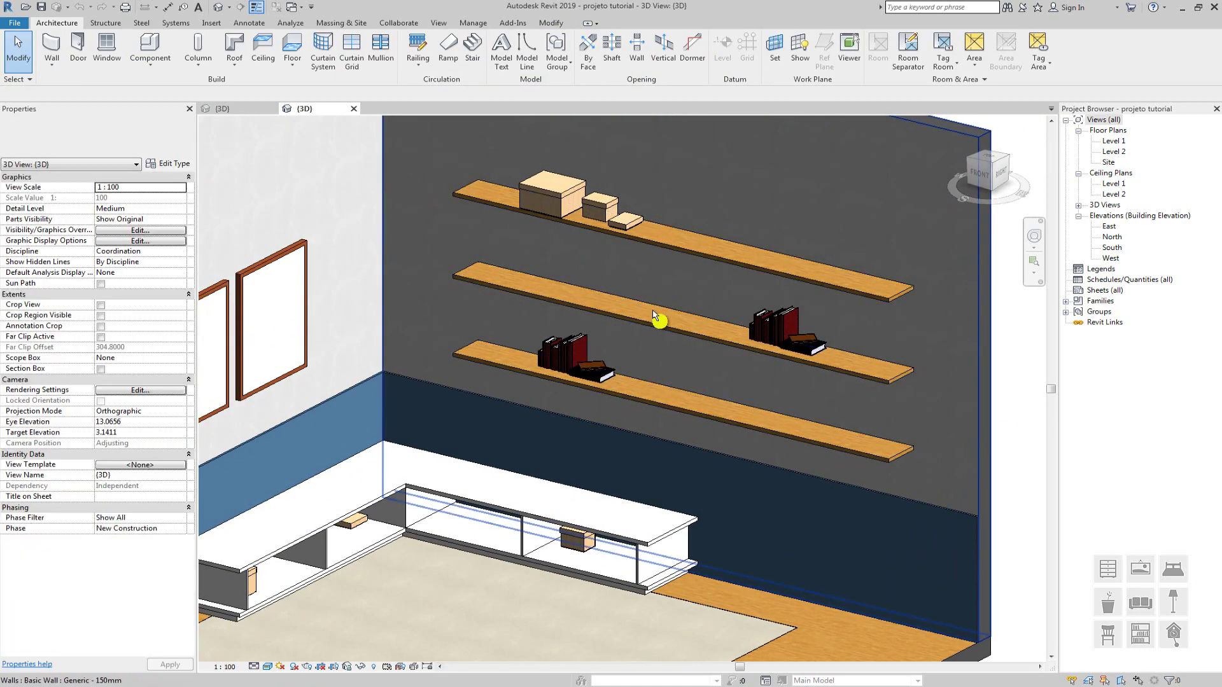
scroll(649, 366, "down", 4)
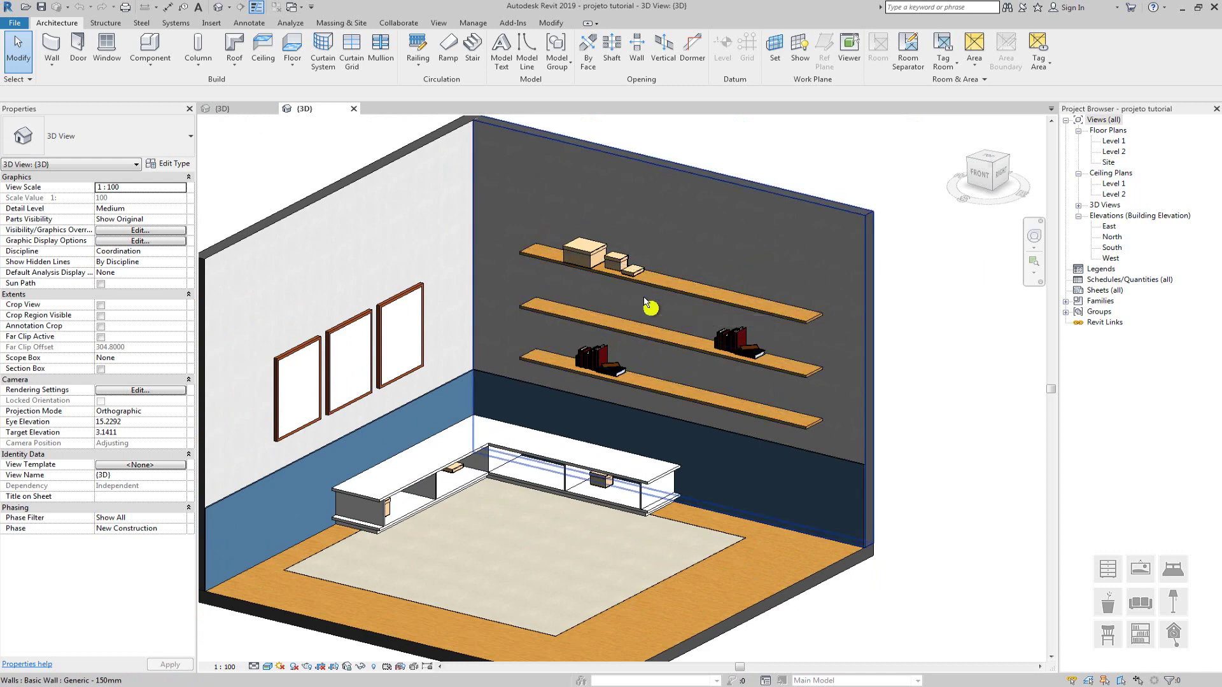
scroll(648, 309, "down", 3)
middle_click_drag(650, 324, 615, 363, "shift")
scroll(553, 351, "up", 2)
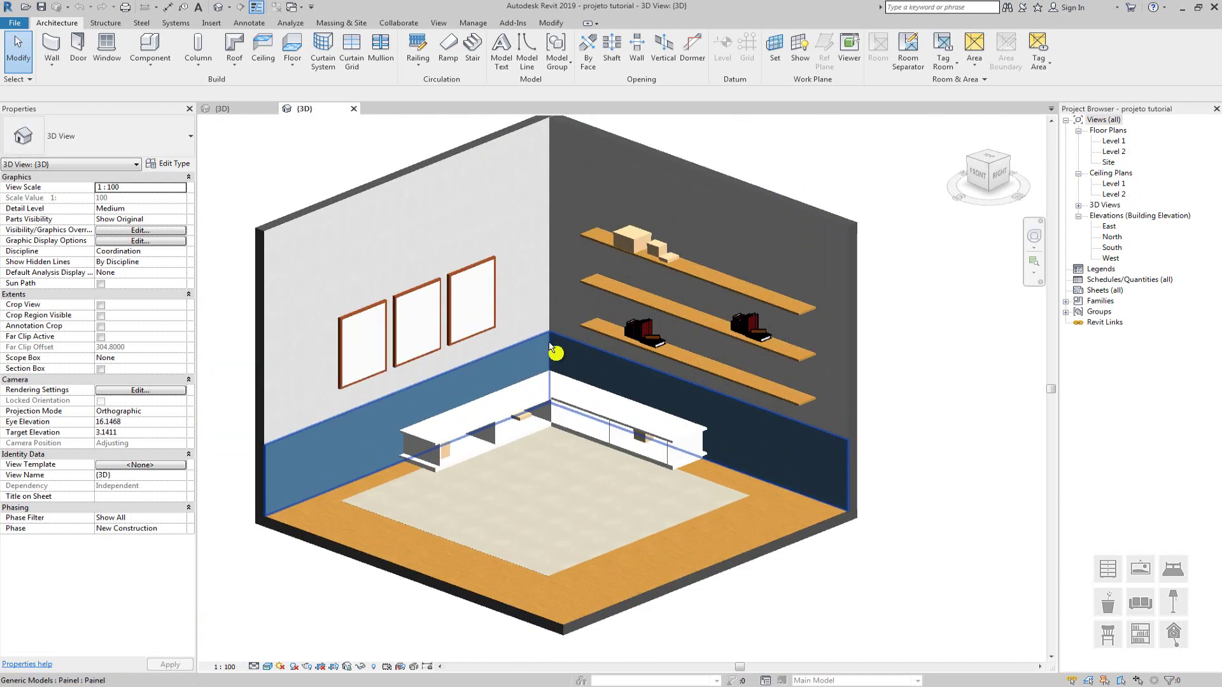
Examine the whole room composition, including the blue wall panel, picture frames, L-shaped bench, rug and shelves
middle_click_drag(538, 362, 584, 380)
scroll(542, 380, "up", 1)
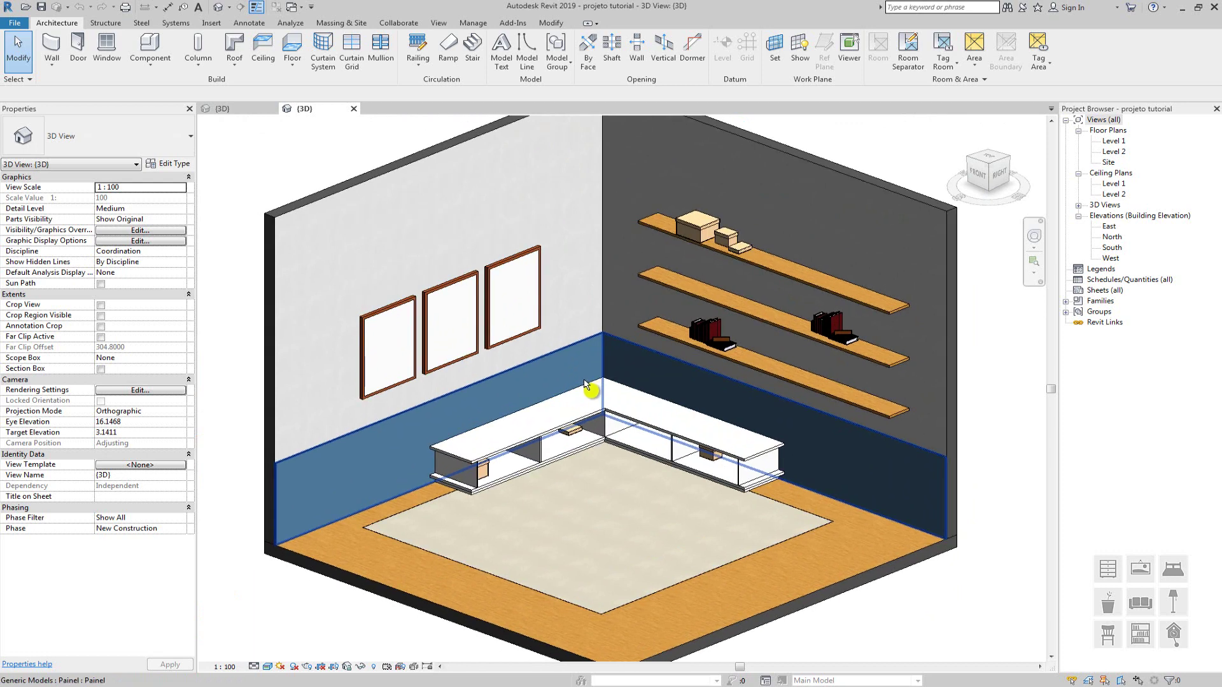
scroll(583, 384, "down", 3)
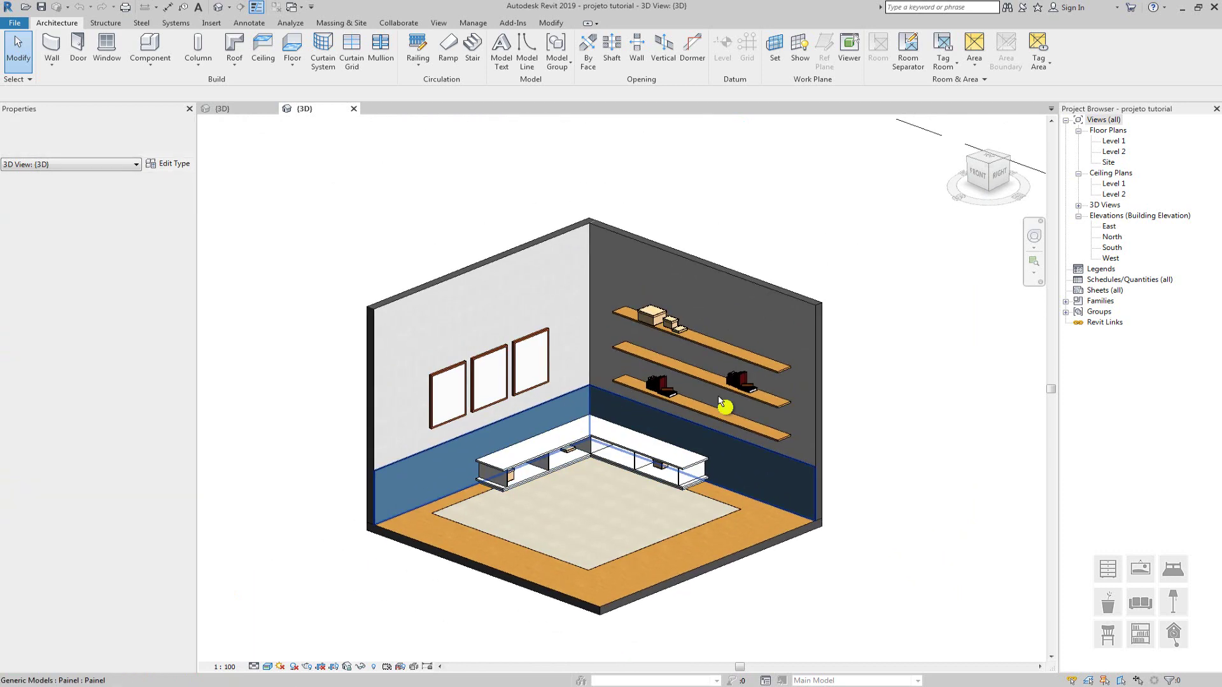
middle_click_drag(571, 503, 536, 523)
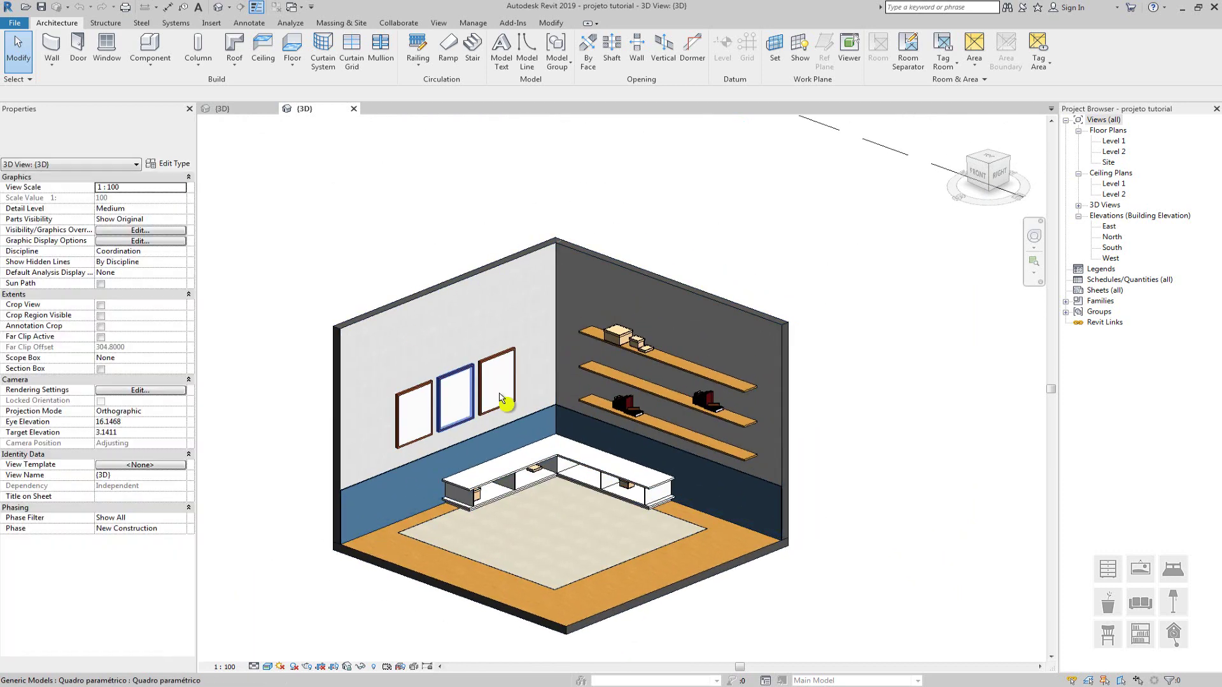
scroll(501, 497, "up", 3)
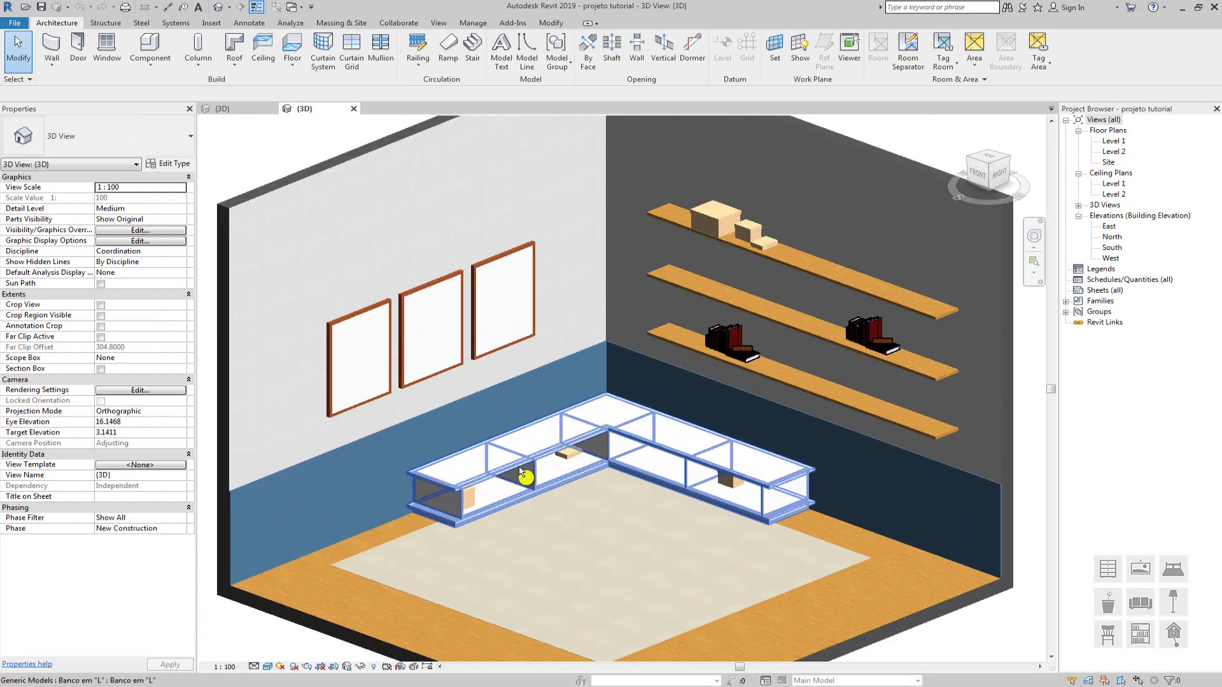
scroll(539, 357, "down", 2)
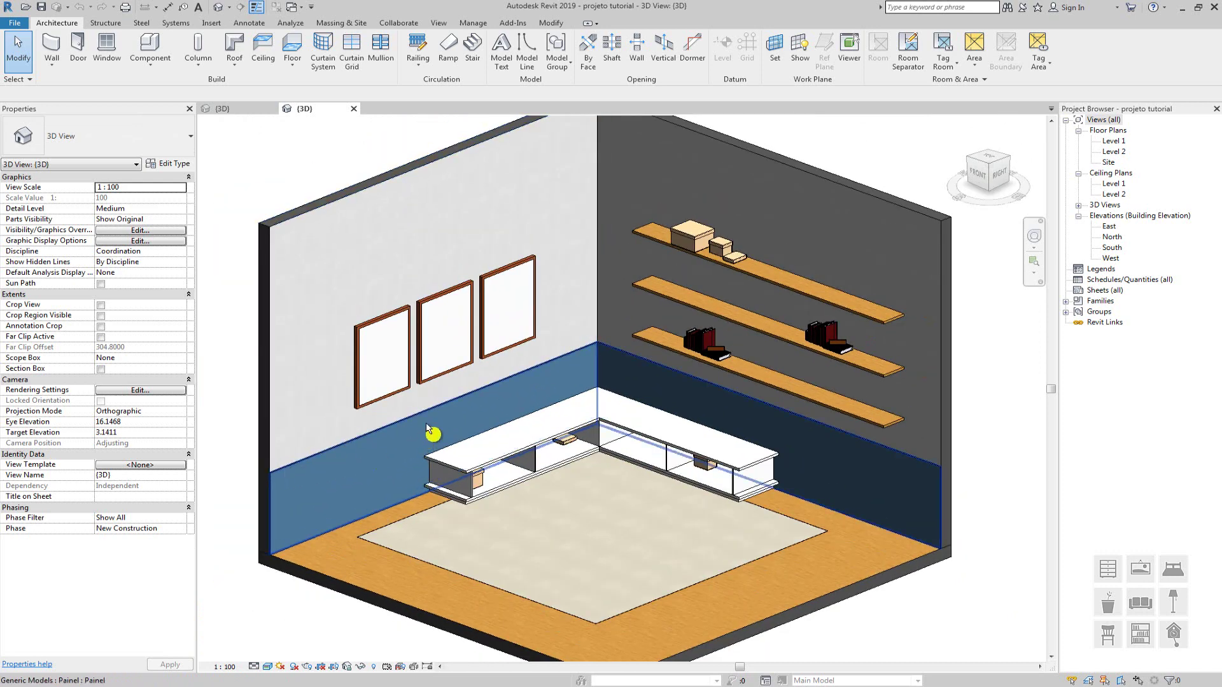
scroll(432, 435, "down", 3)
left_click(529, 441)
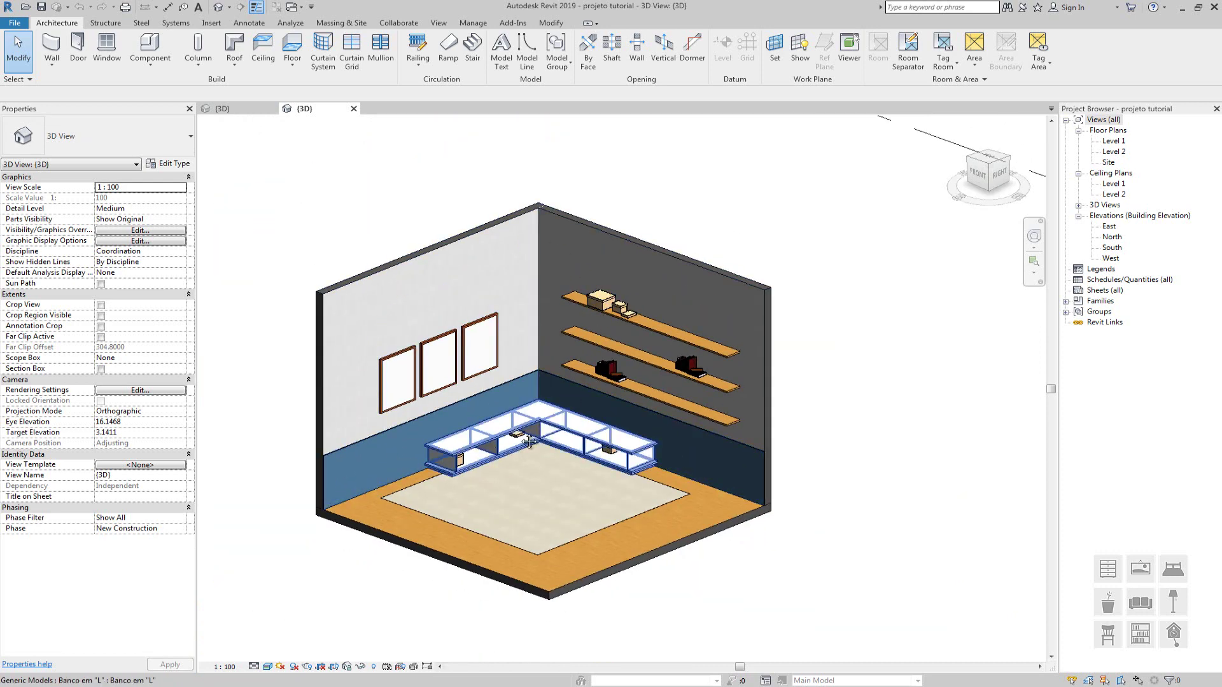
middle_click_drag(529, 442, 592, 417)
scroll(653, 413, "up", 2)
scroll(609, 348, "up", 2)
middle_click_drag(621, 359, 625, 377)
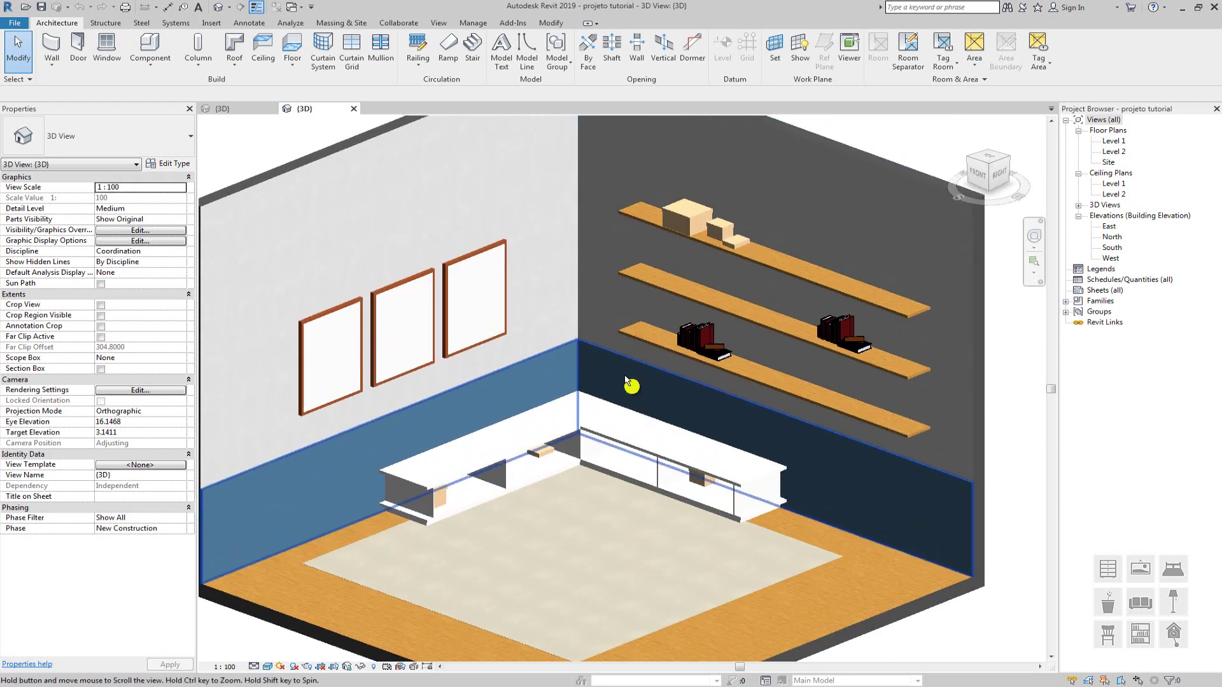
scroll(628, 381, "down", 3)
scroll(650, 258, "down", 1)
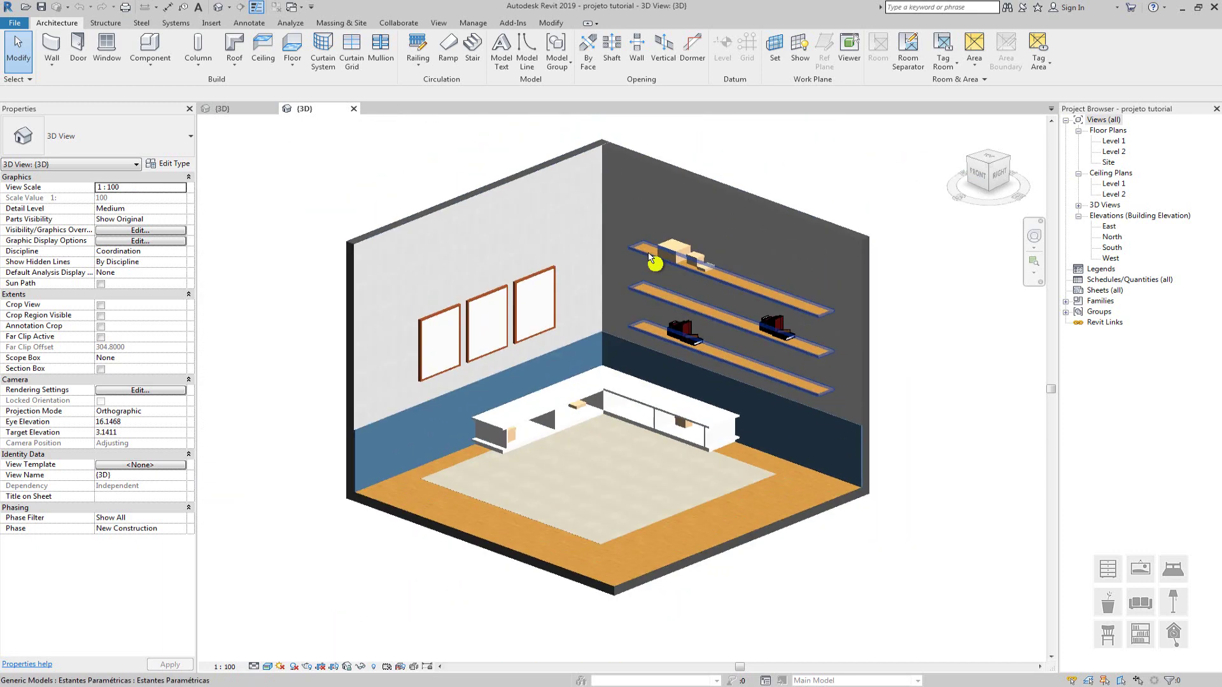
middle_click_drag(649, 253, 623, 255)
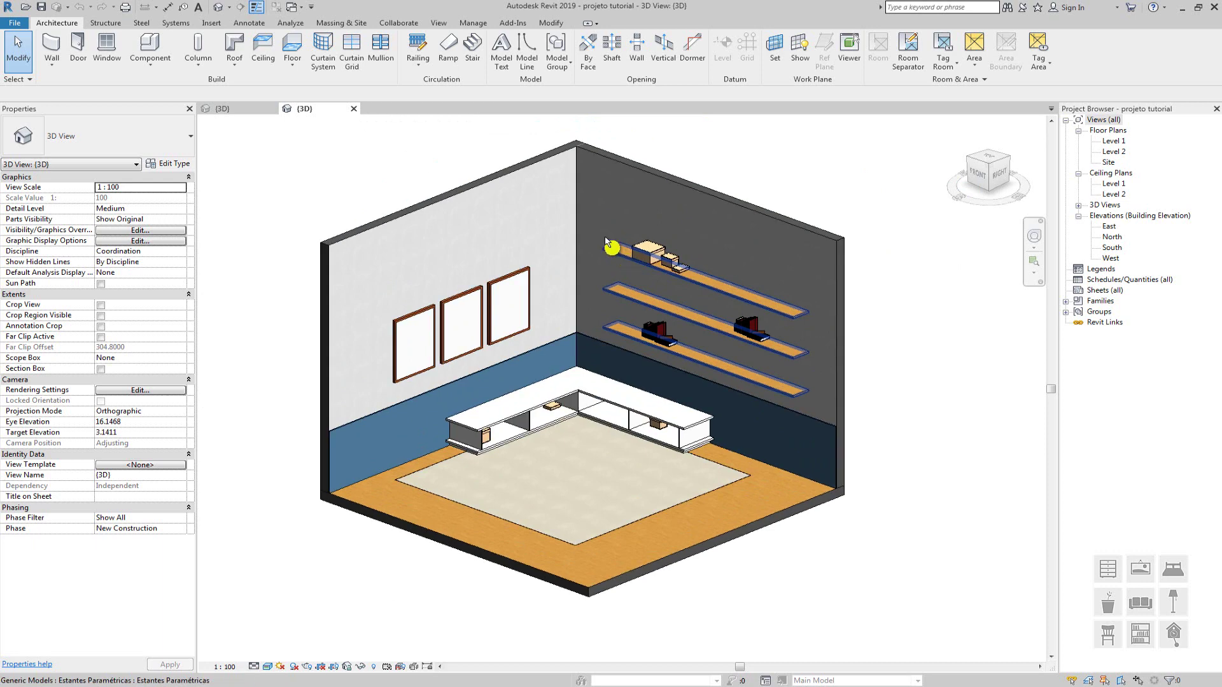
middle_click_drag(390, 172, 363, 213)
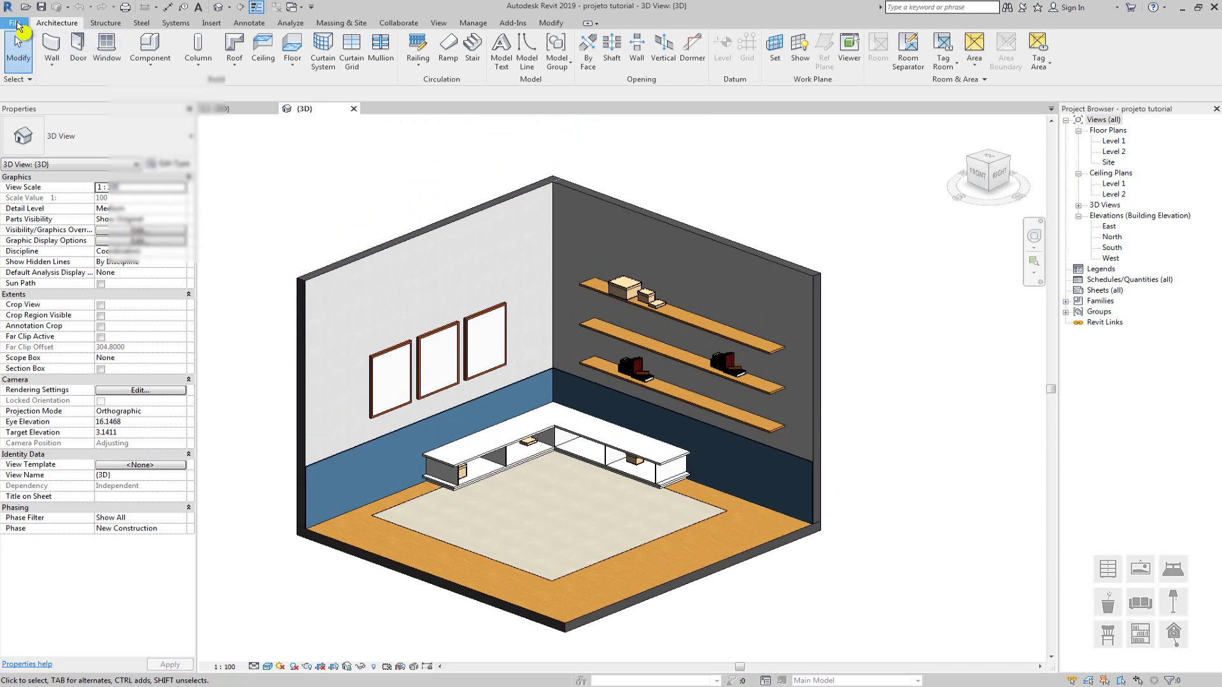
Create a new project file based on the Construction Template
left_click(15, 23)
mouse_move(61, 70)
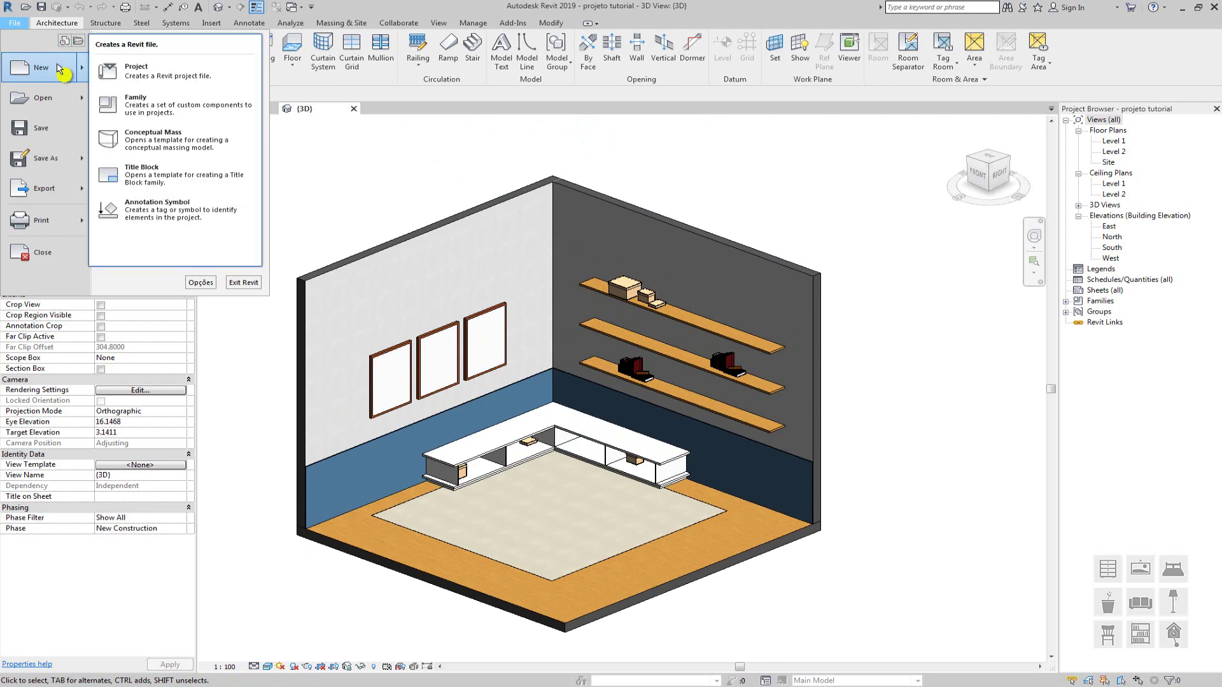
left_click(164, 72)
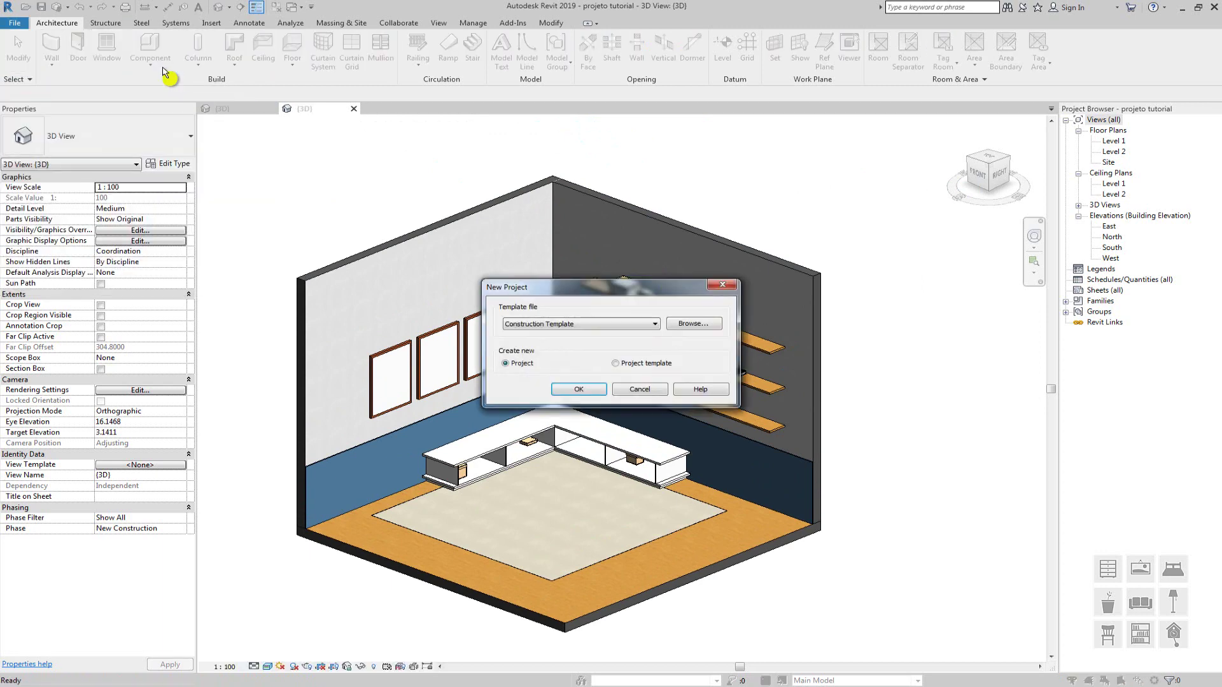
left_click(579, 390)
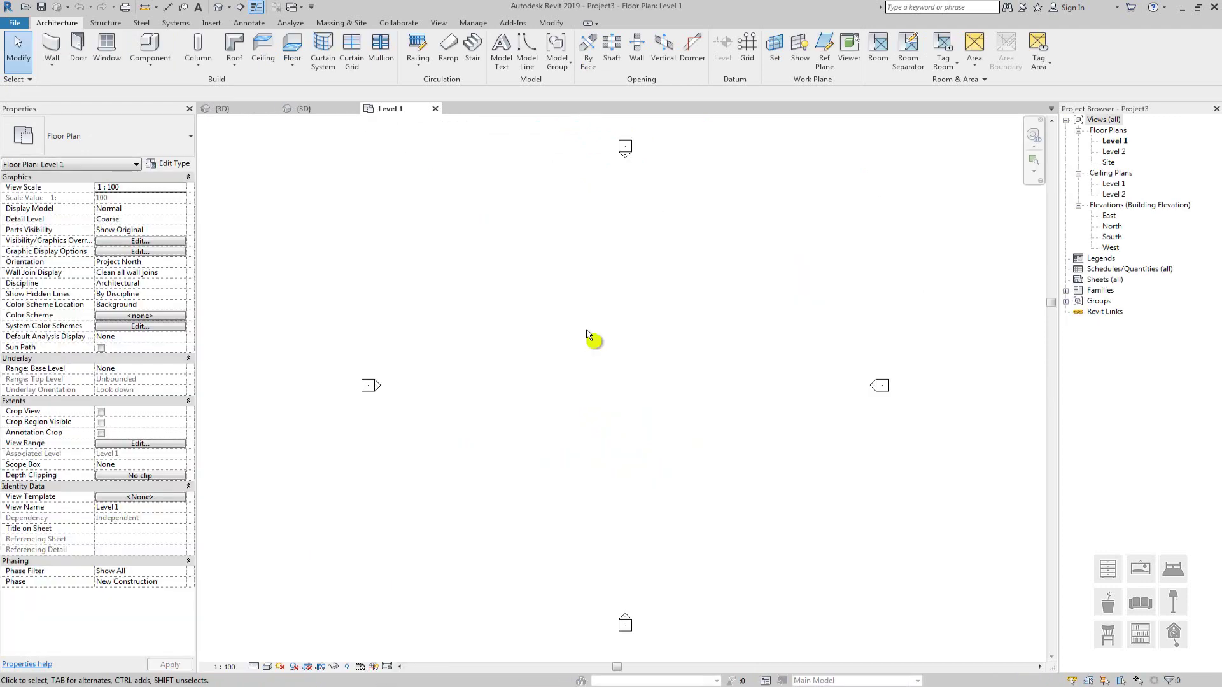
Set the project's length units to meters, rounded to 2 decimal places
middle_click_drag(606, 332, 590, 332)
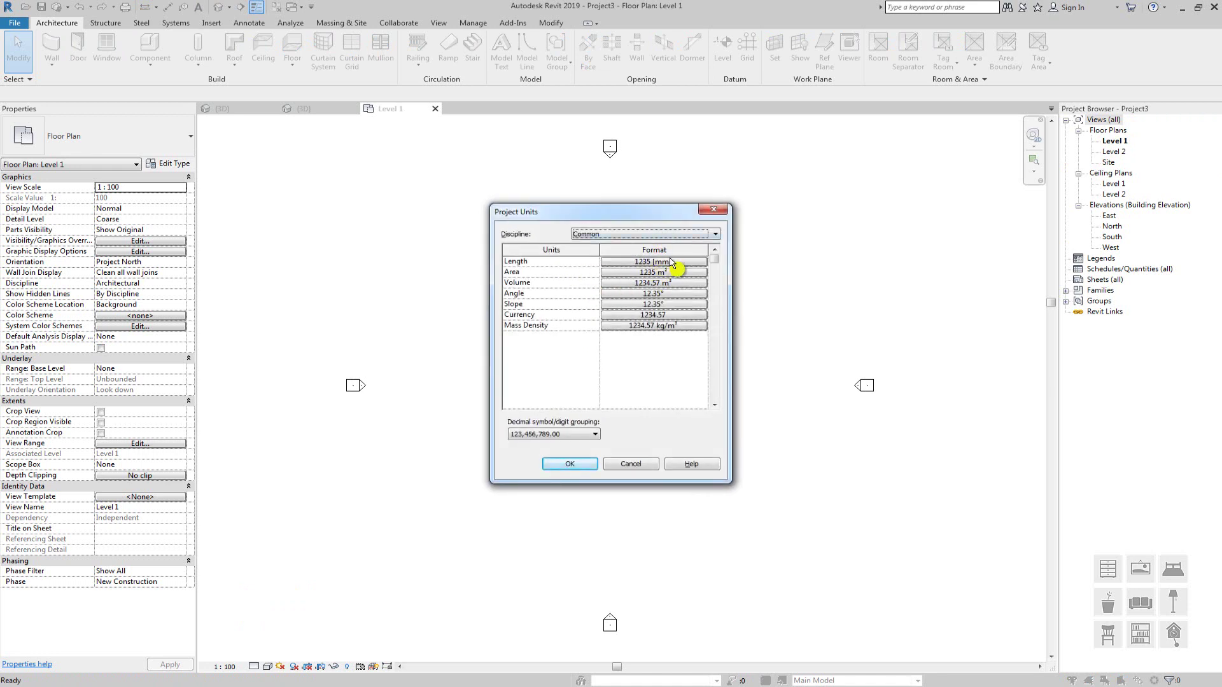
left_click(653, 262)
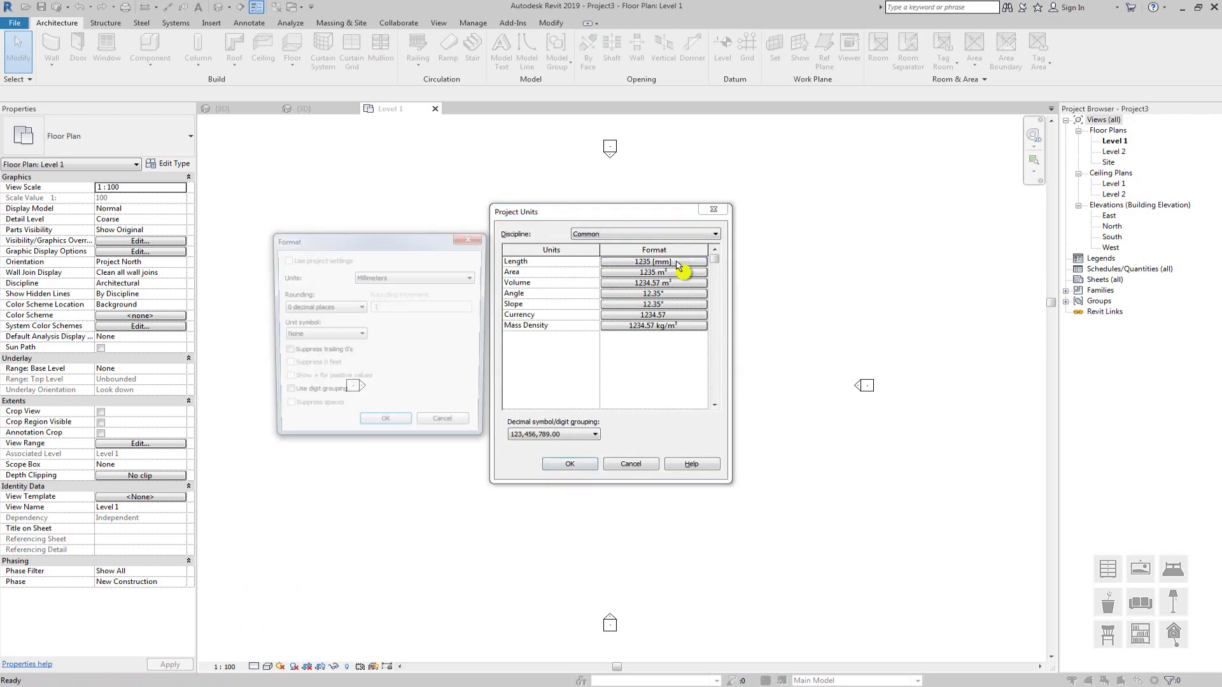
left_click(414, 278)
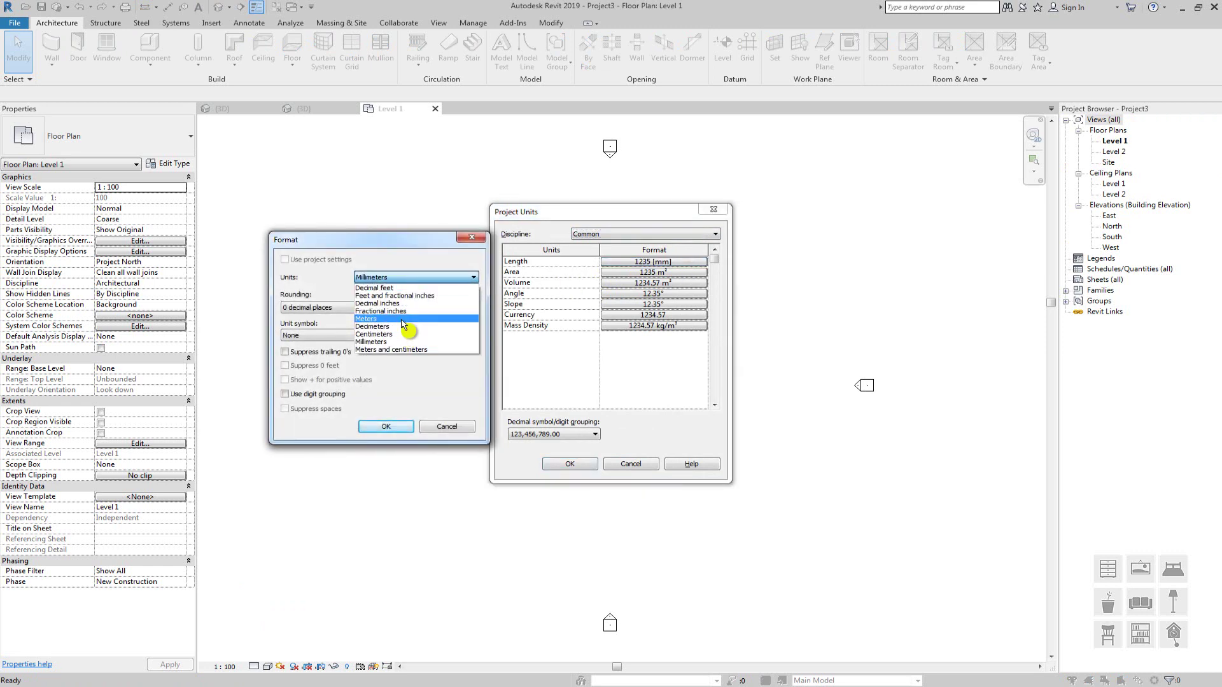
left_click(369, 319)
left_click(315, 308)
left_click(300, 357)
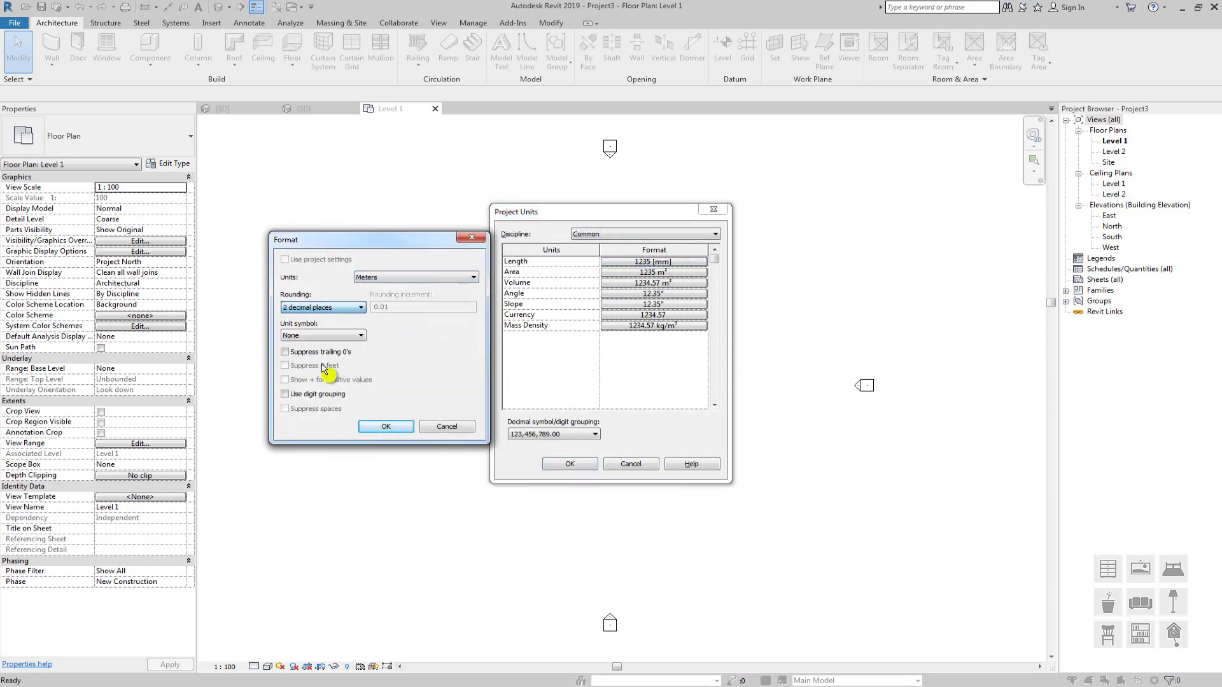
left_click(386, 425)
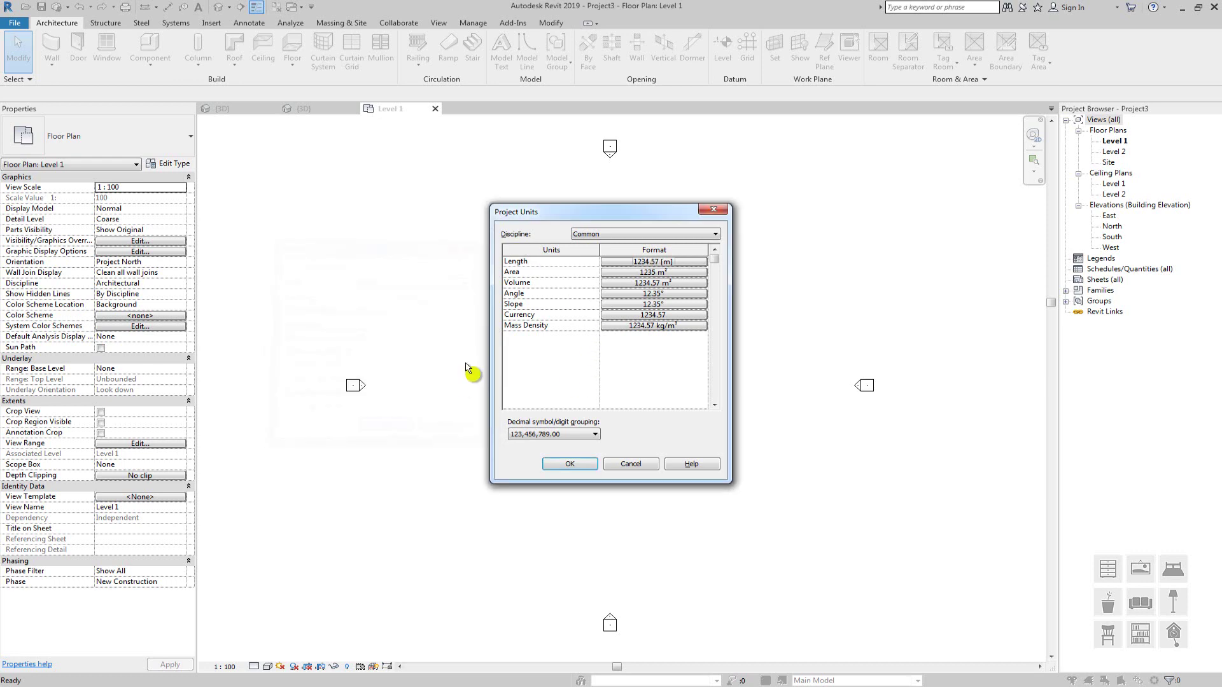
left_click(570, 465)
middle_click_drag(619, 393, 604, 402)
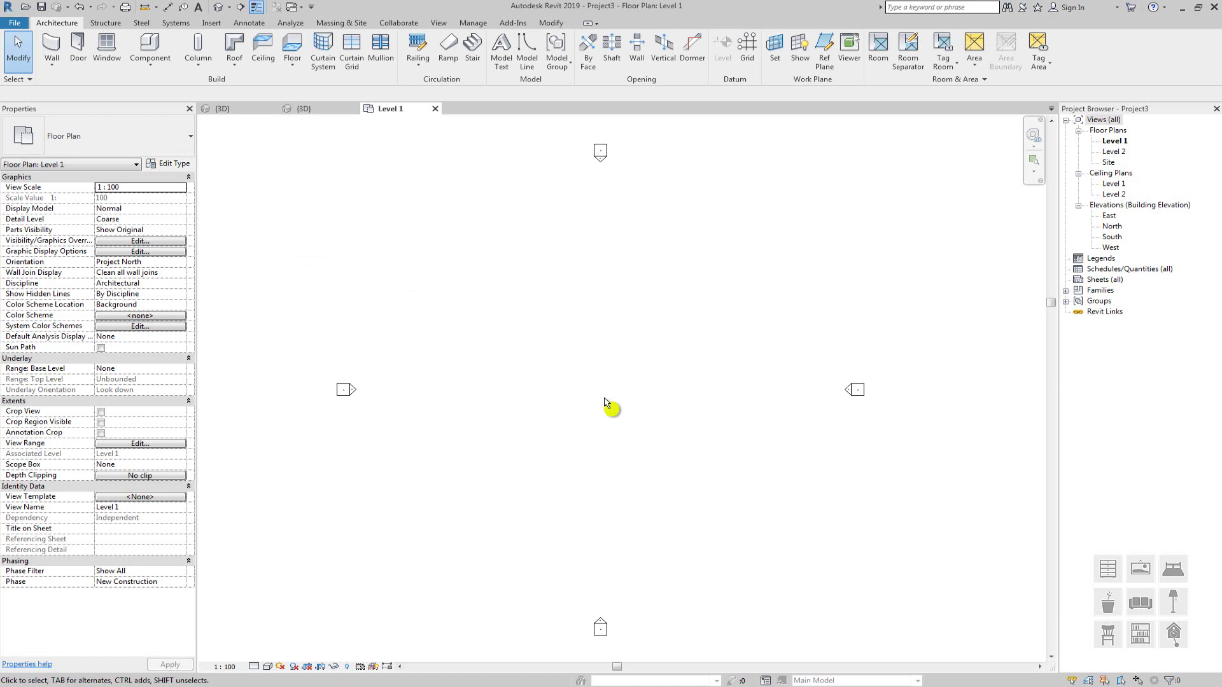
Draw a 5 m vertical Generic - 200mm wall upward from a point between the elevation markers on the Level 1 plan
left_click(56, 49)
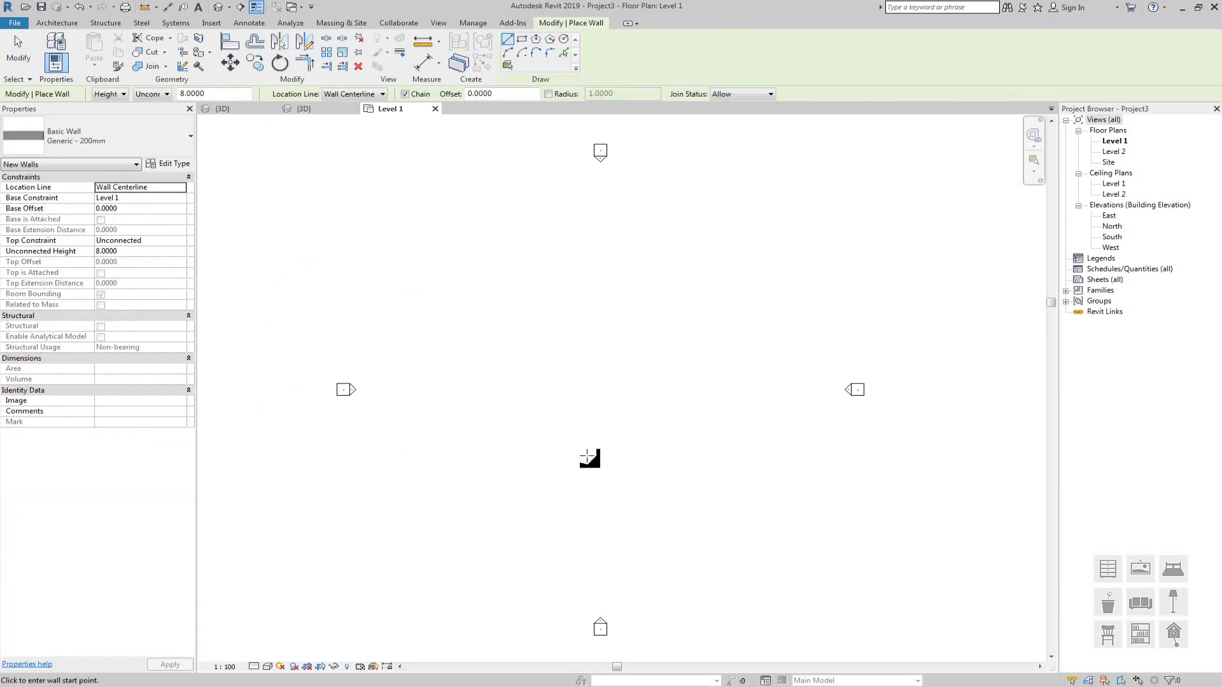
scroll(560, 421, "up", 1)
scroll(560, 422, "up", 1)
scroll(573, 470, "down", 3)
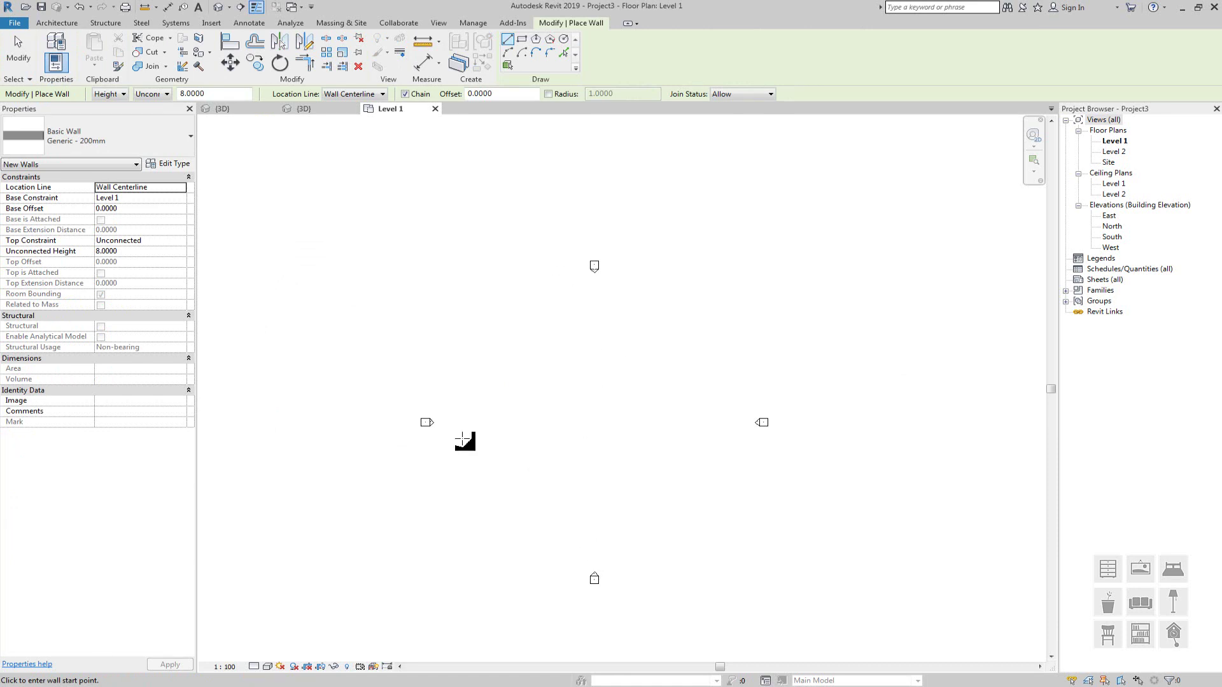
scroll(562, 428, "up", 4)
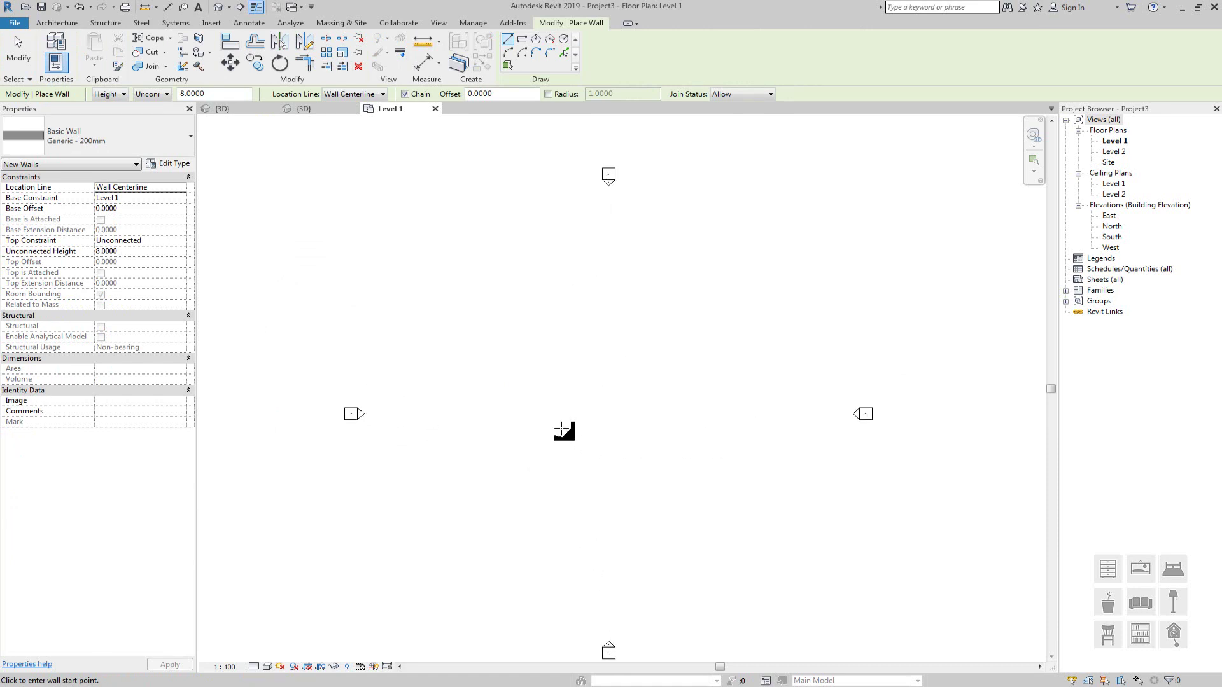
left_click(580, 485)
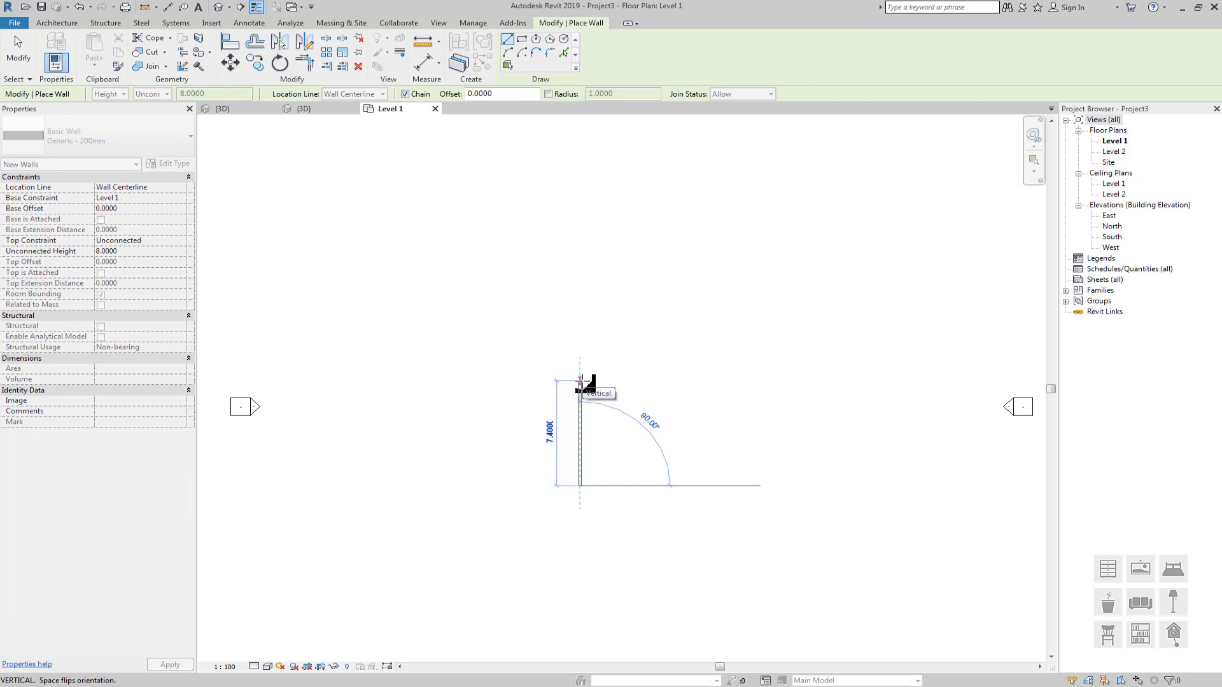
type("5")
key("Return")
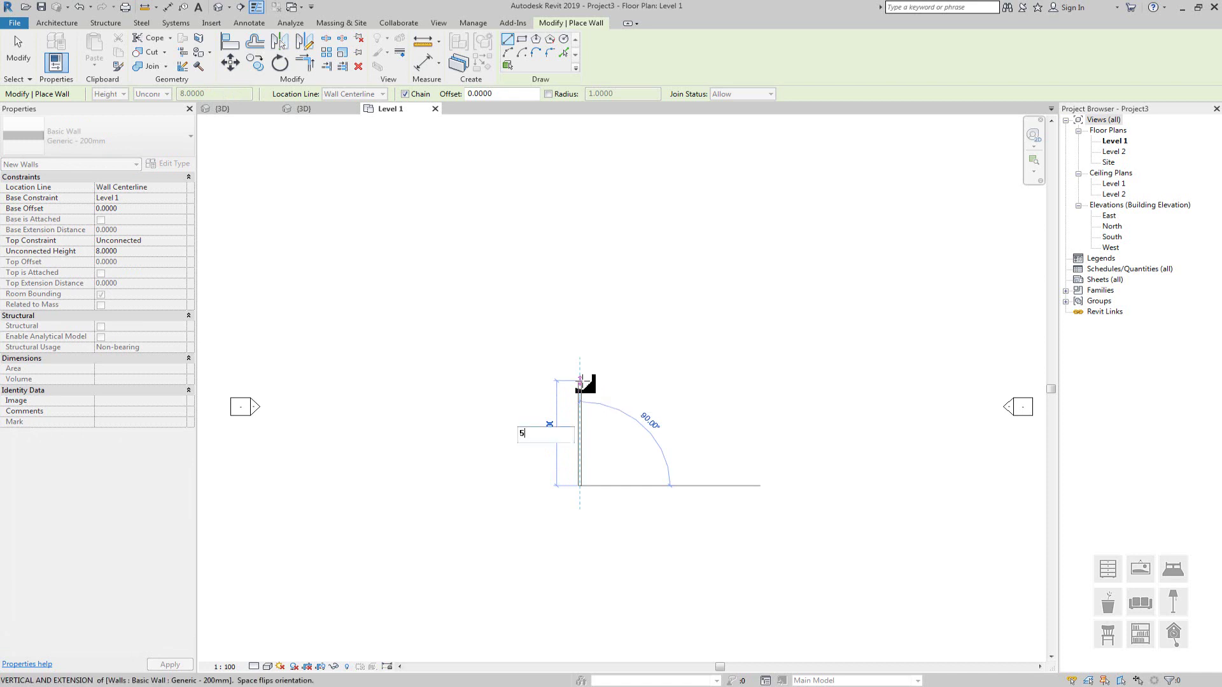
Continue with a 5 m horizontal wall running right from the first wall's upper end, forming an L, and end the Wall command
scroll(687, 414, "up", 5)
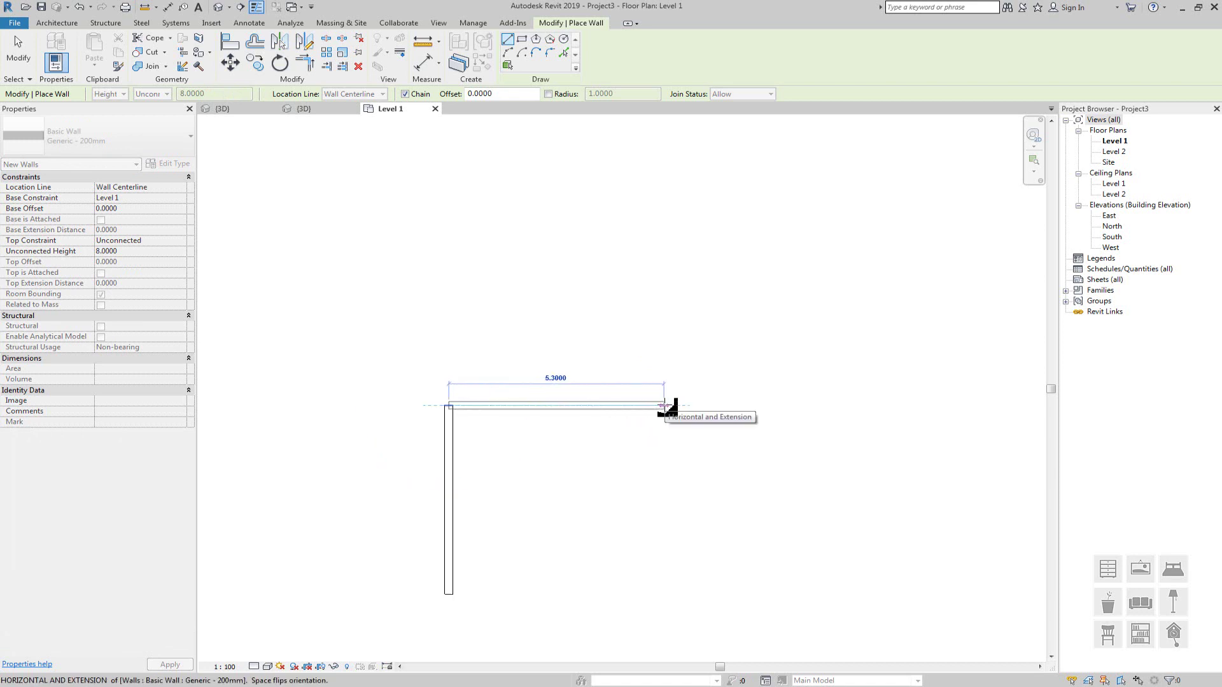
type("5")
key("Return")
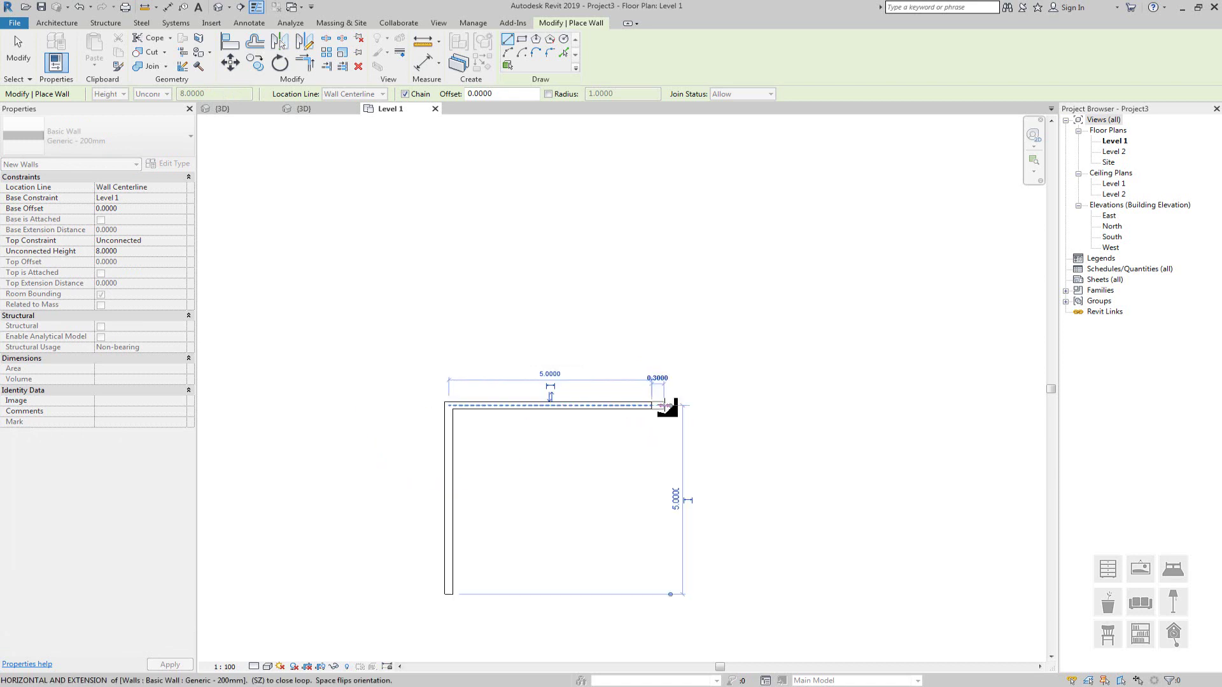
key("Escape")
key("Escape")
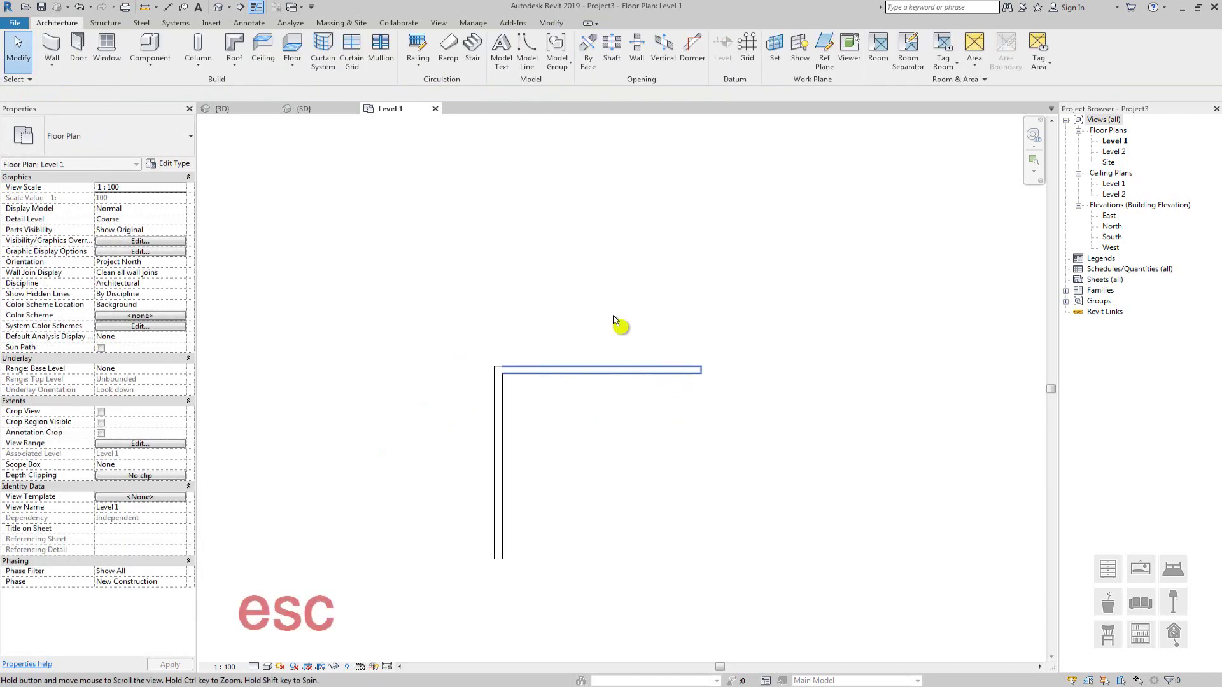
Create a Generic Floor - 400mm with a rectangular boundary between the outer end corners of the two walls
left_click(292, 51)
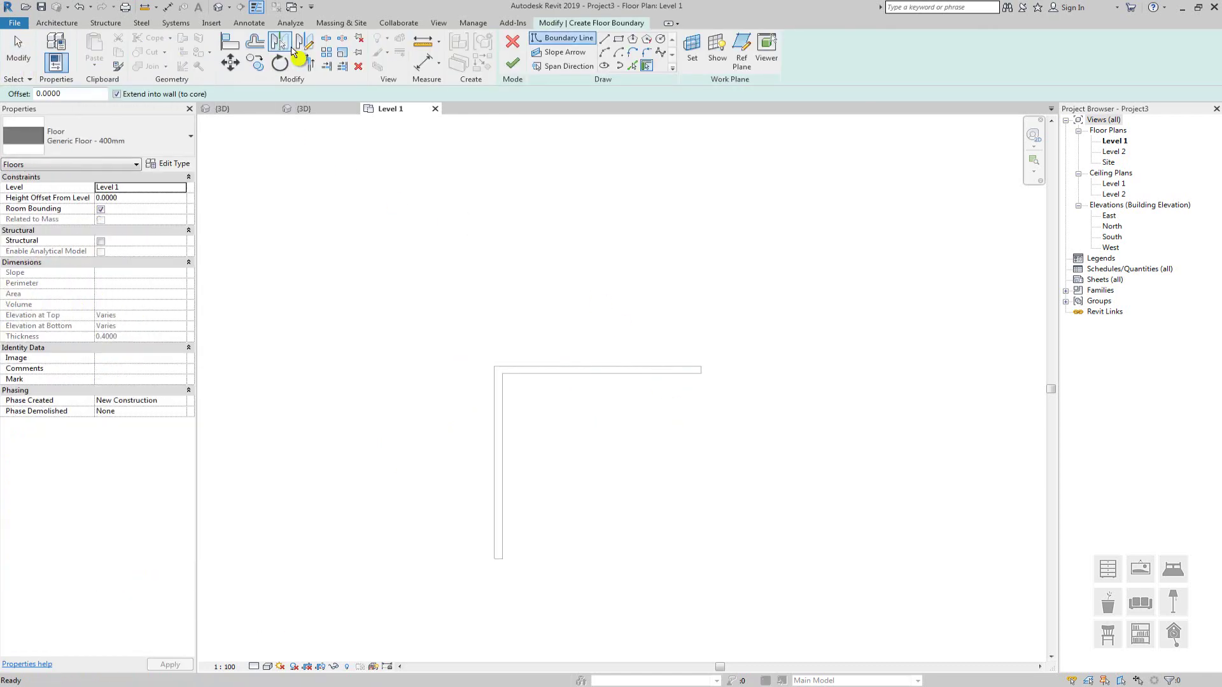
key("f")
key("l")
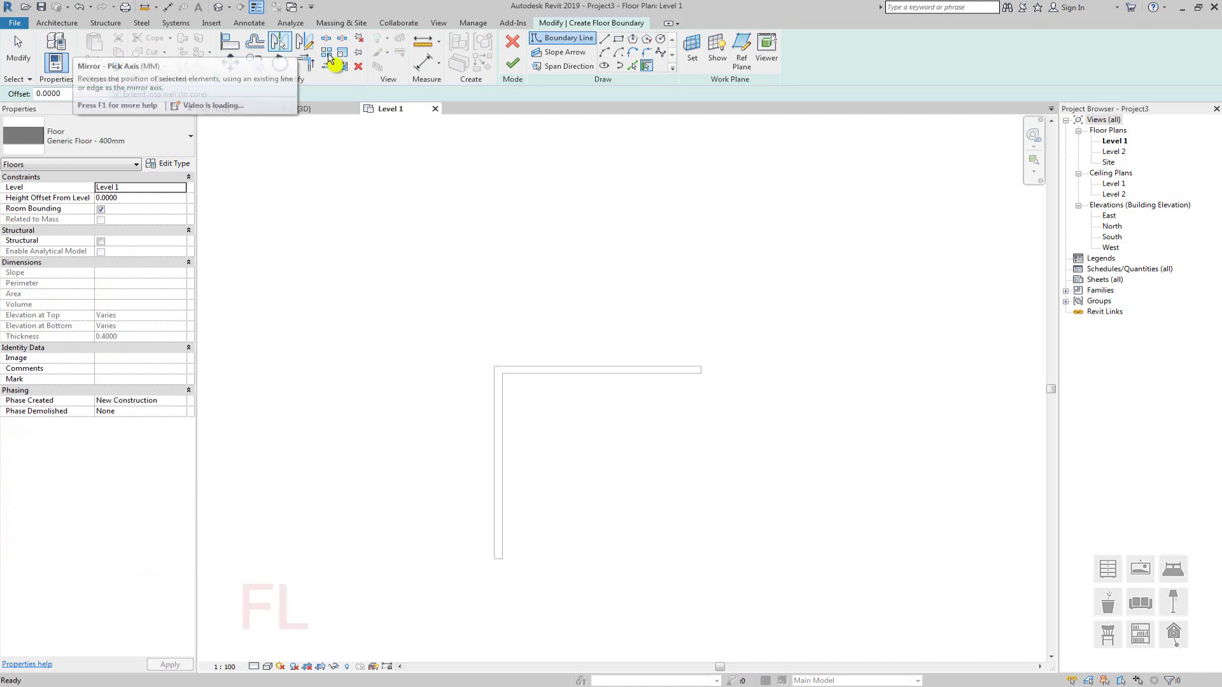
left_click(620, 40)
scroll(751, 350, "up", 5)
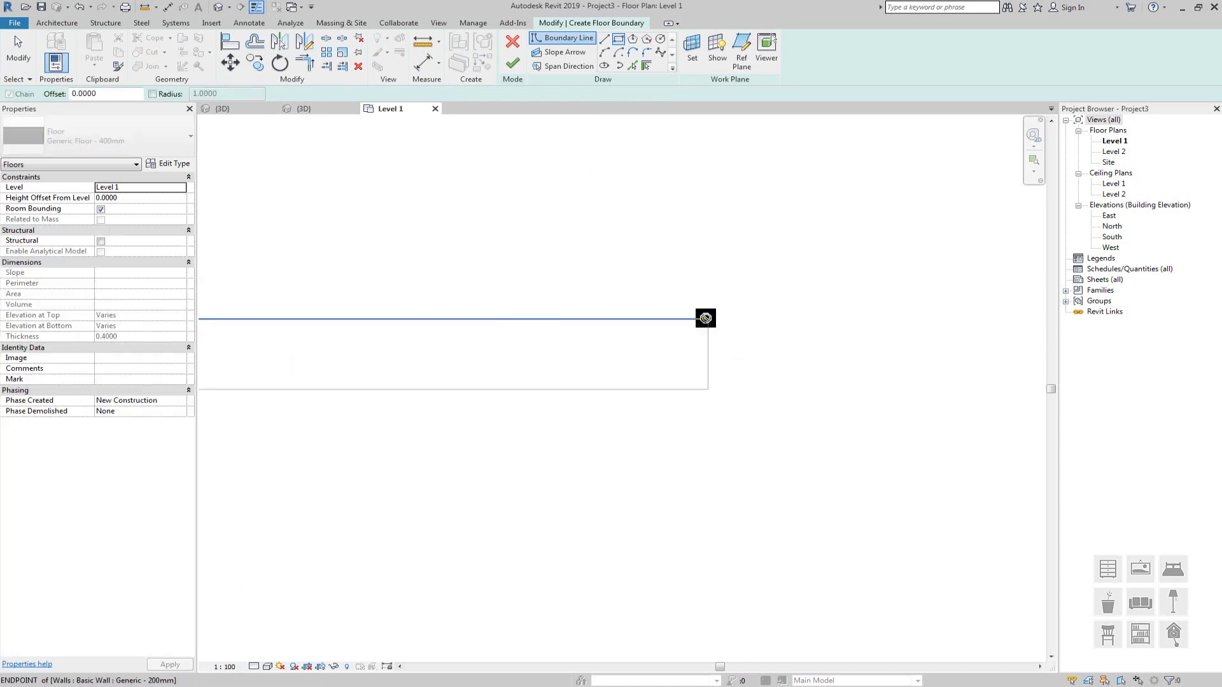
scroll(705, 318, "down", 3)
left_click(705, 318)
scroll(509, 515, "up", 5)
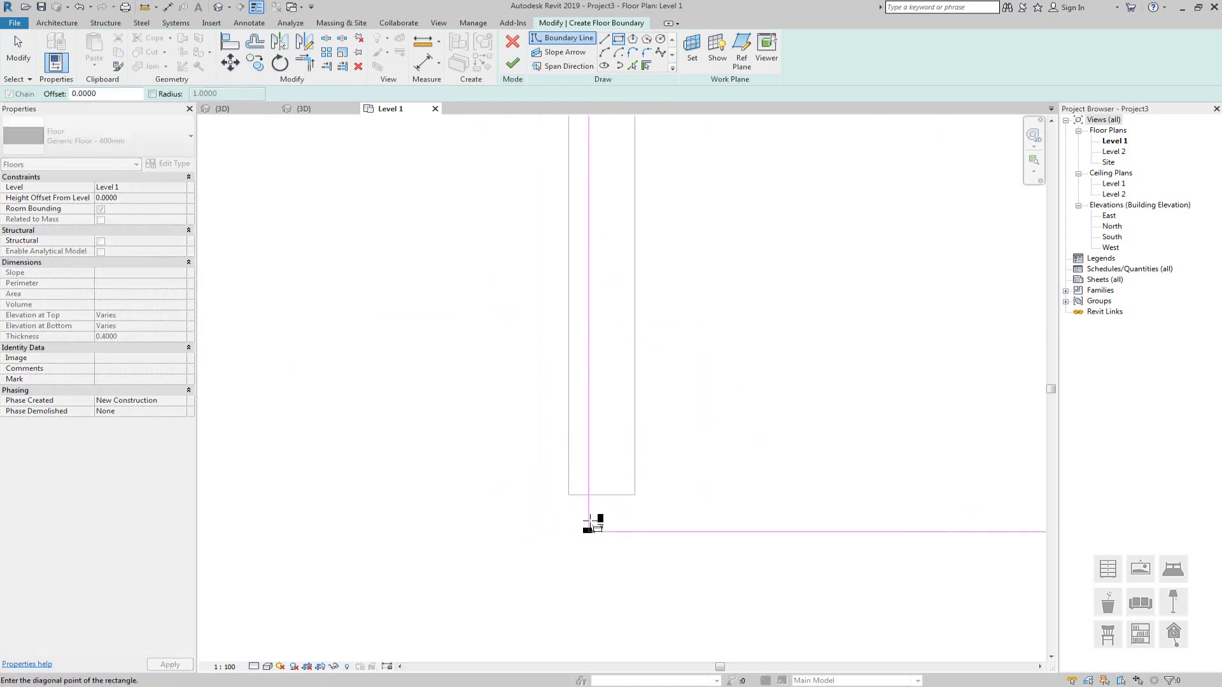
left_click(549, 479)
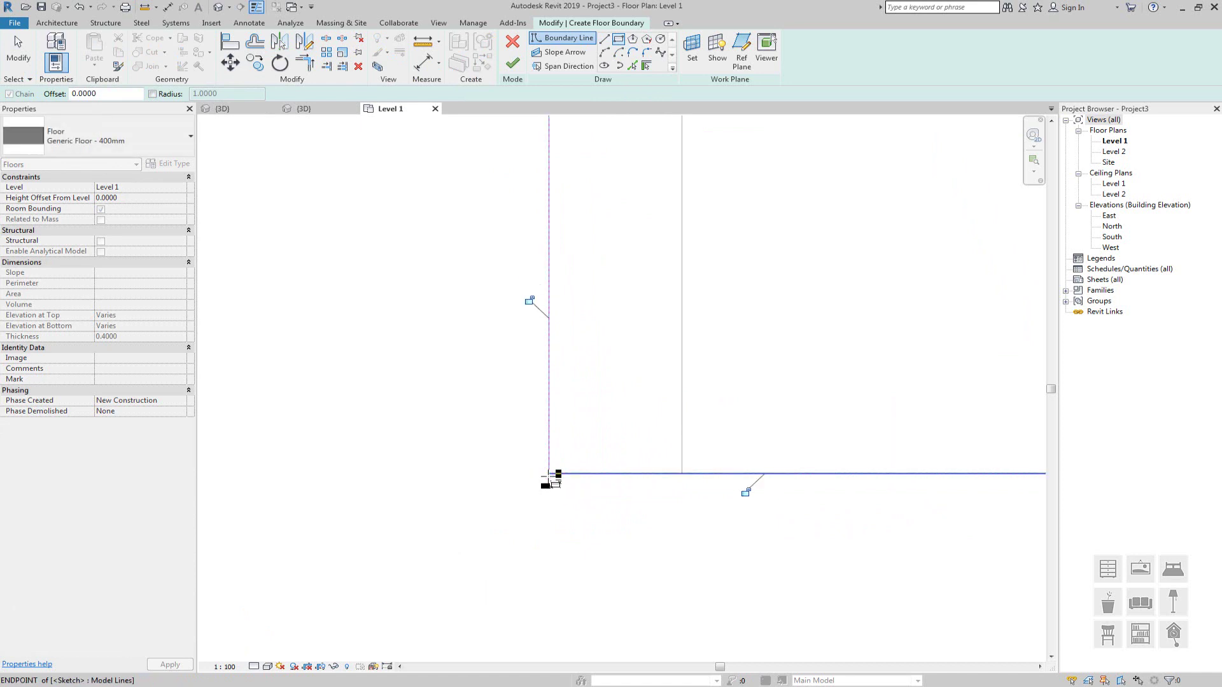
scroll(549, 478, "down", 5)
scroll(548, 478, "down", 3)
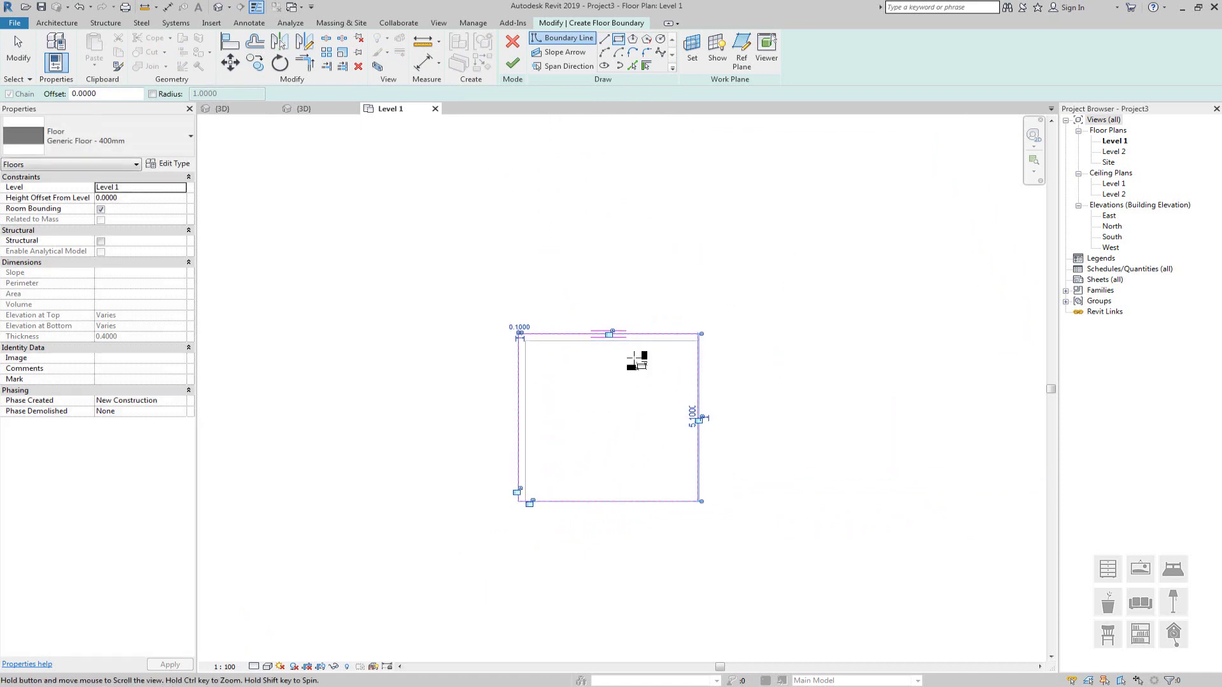
left_click(515, 70)
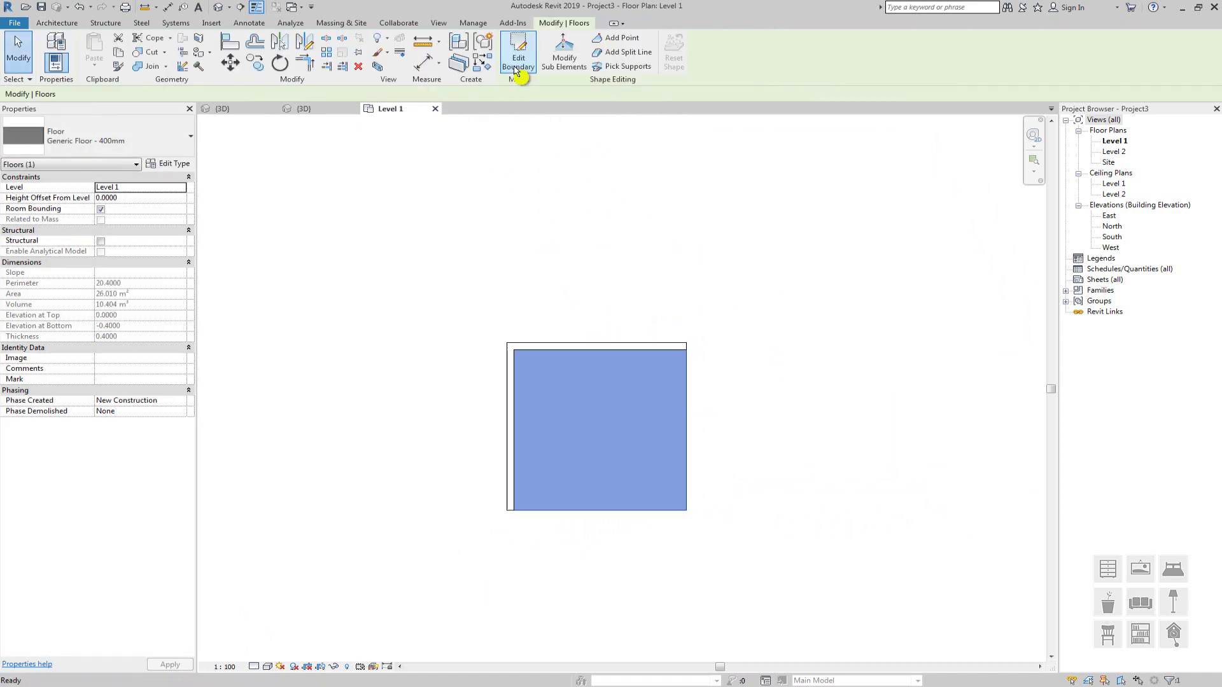
Open the default 3D view of the room and set its visual style to Realistic
left_click(219, 7)
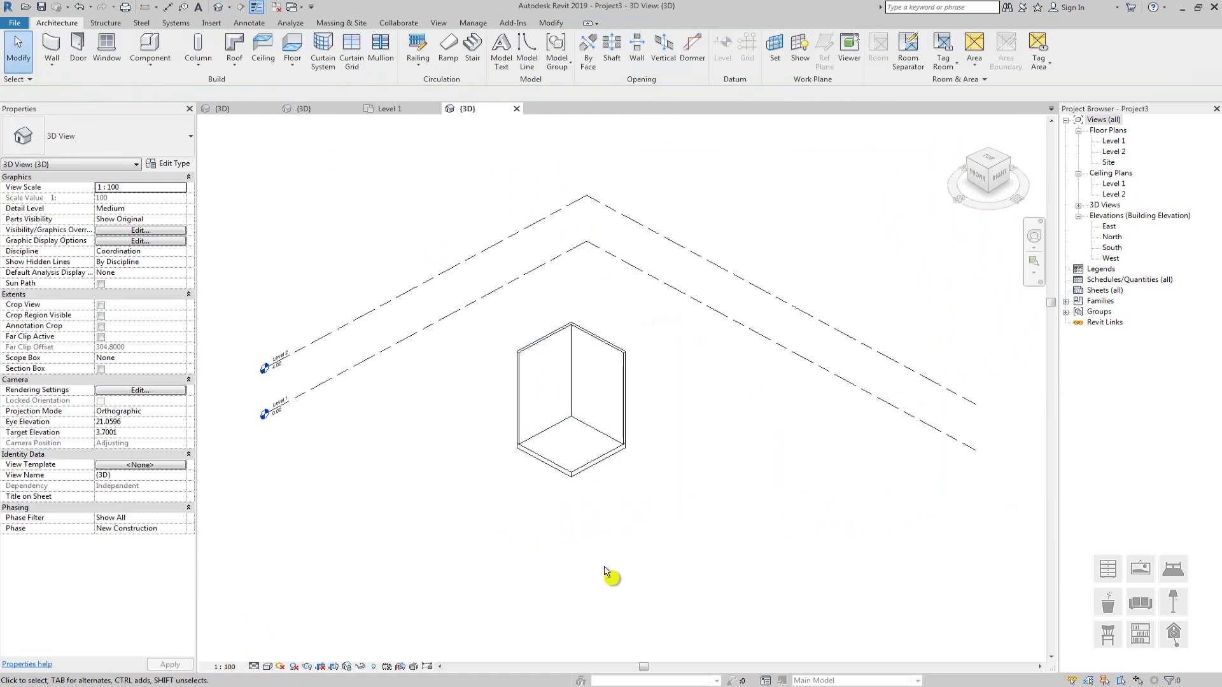
scroll(573, 433, "up", 5)
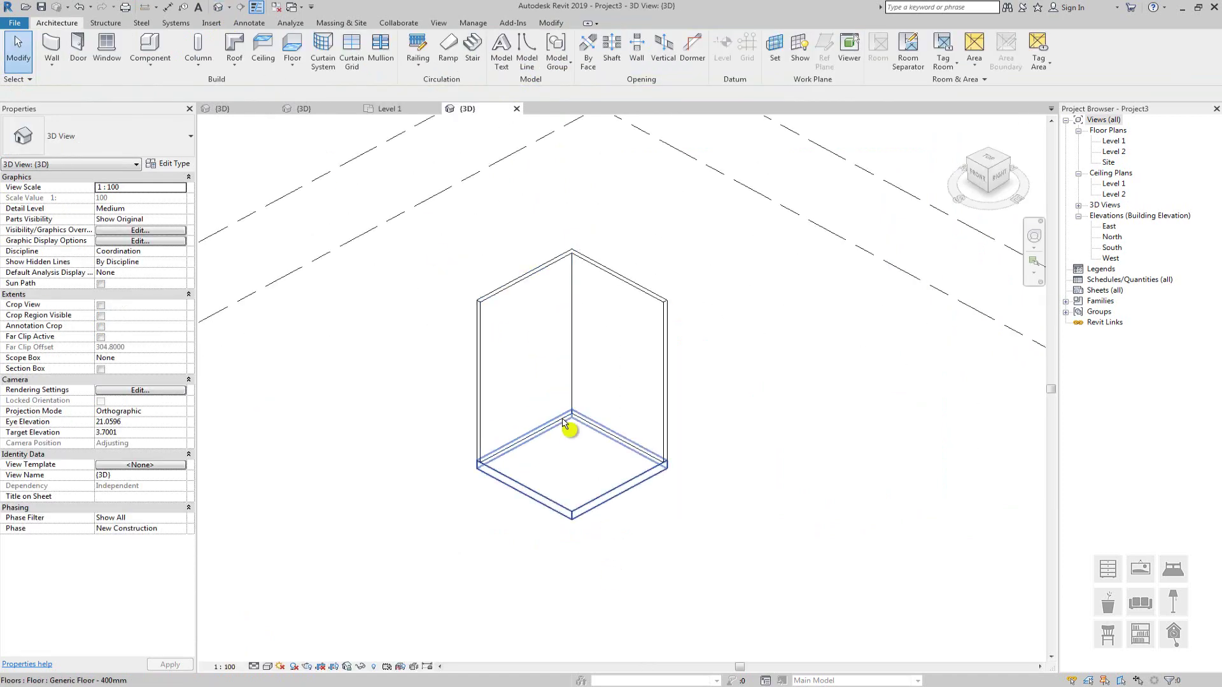
left_click(268, 667)
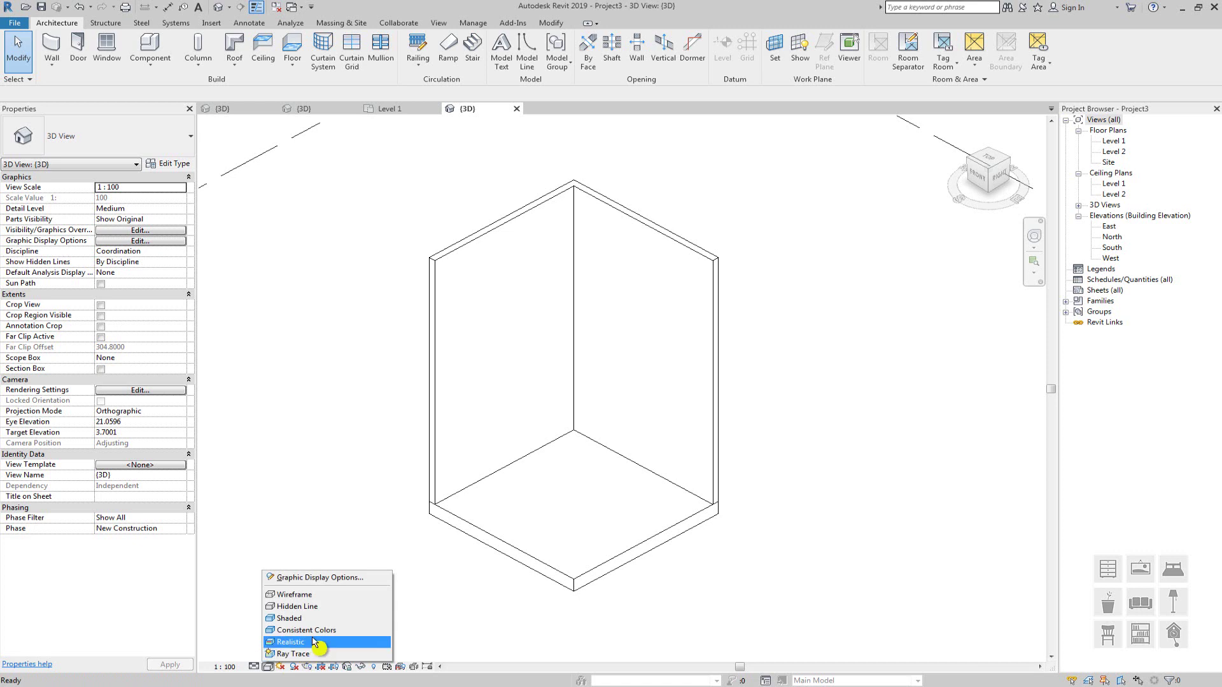
left_click(311, 644)
mouse_move(804, 465)
middle_mouse_down()
mouse_move(821, 483)
mouse_move(793, 486)
middle_mouse_up()
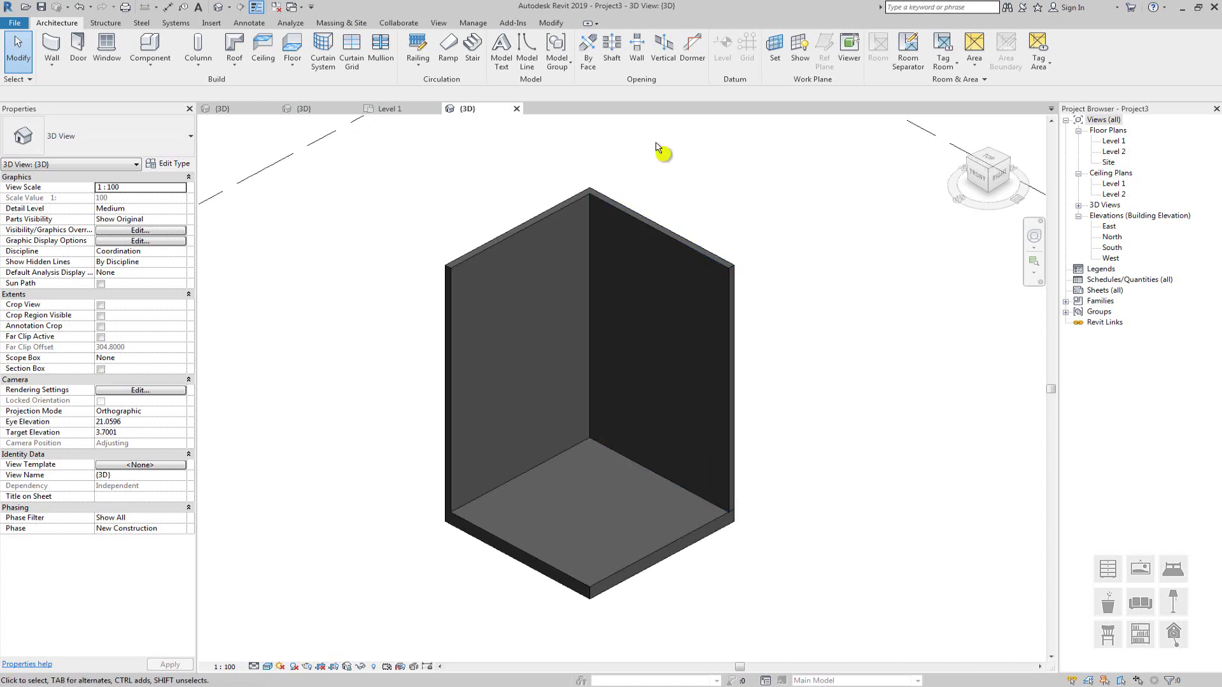
Set the unconnected height of both walls to 4 m
left_click_drag(656, 141, 552, 245)
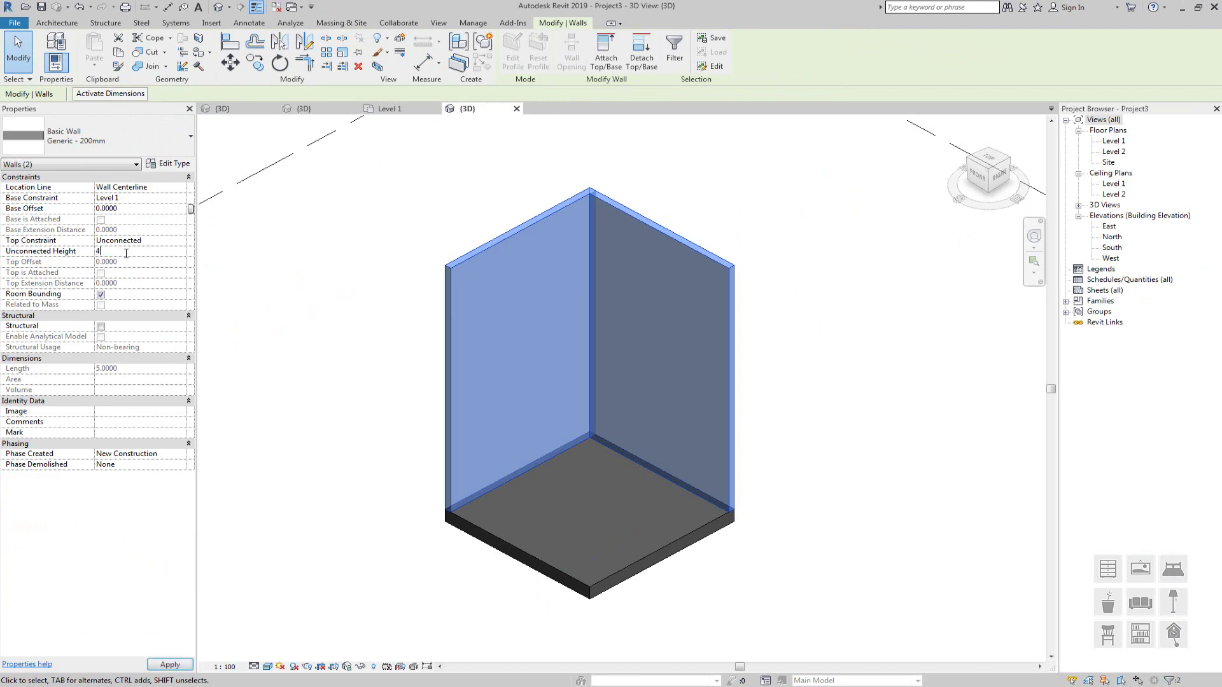
key("Return")
left_click(295, 330)
scroll(611, 425, "up", 4)
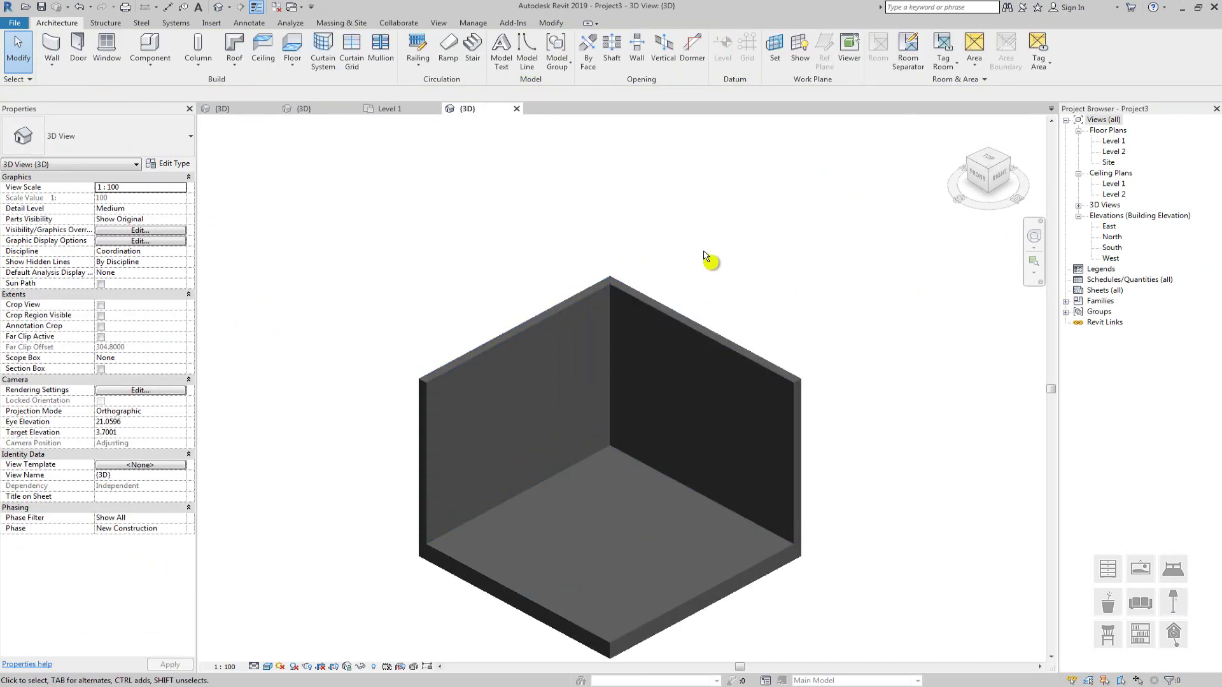
Change the type of both walls to Generic - 150mm
left_click_drag(700, 247, 559, 333)
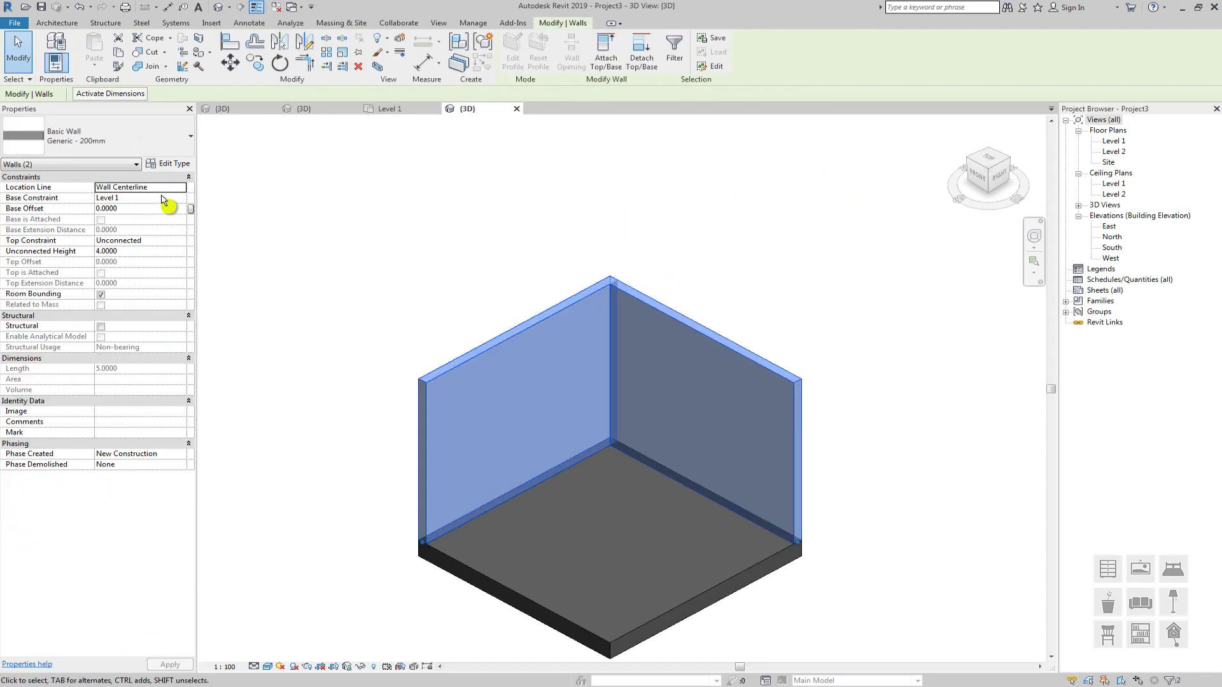
left_click(191, 146)
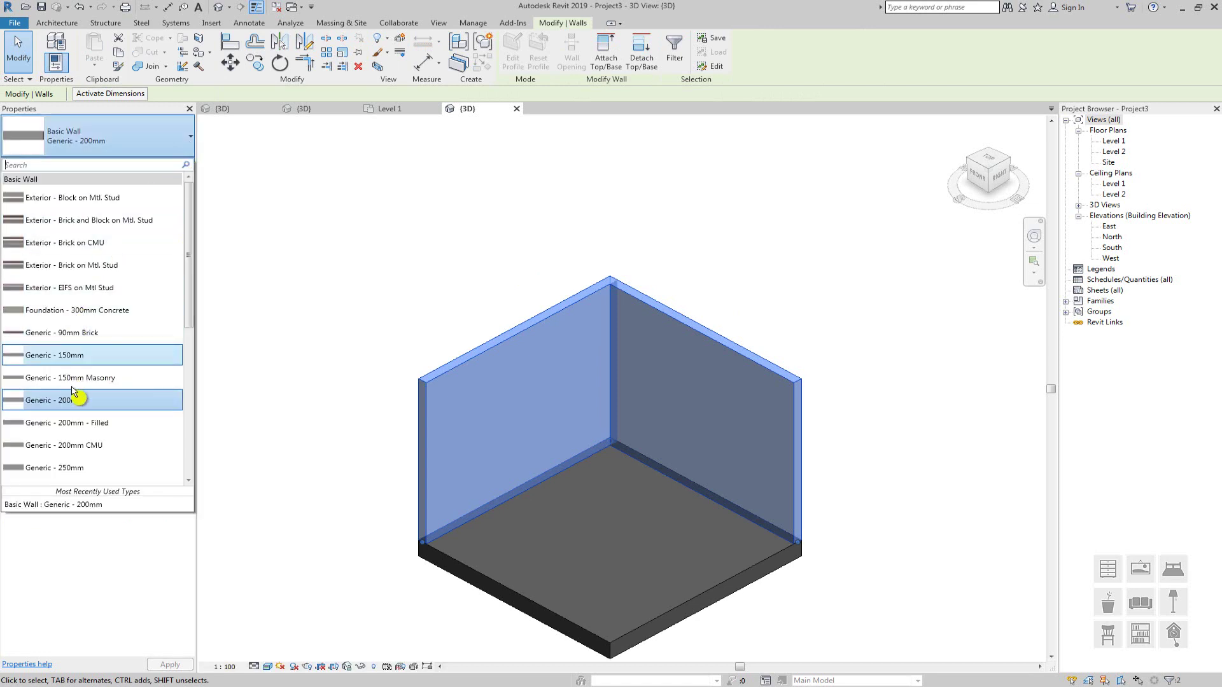
left_click(73, 356)
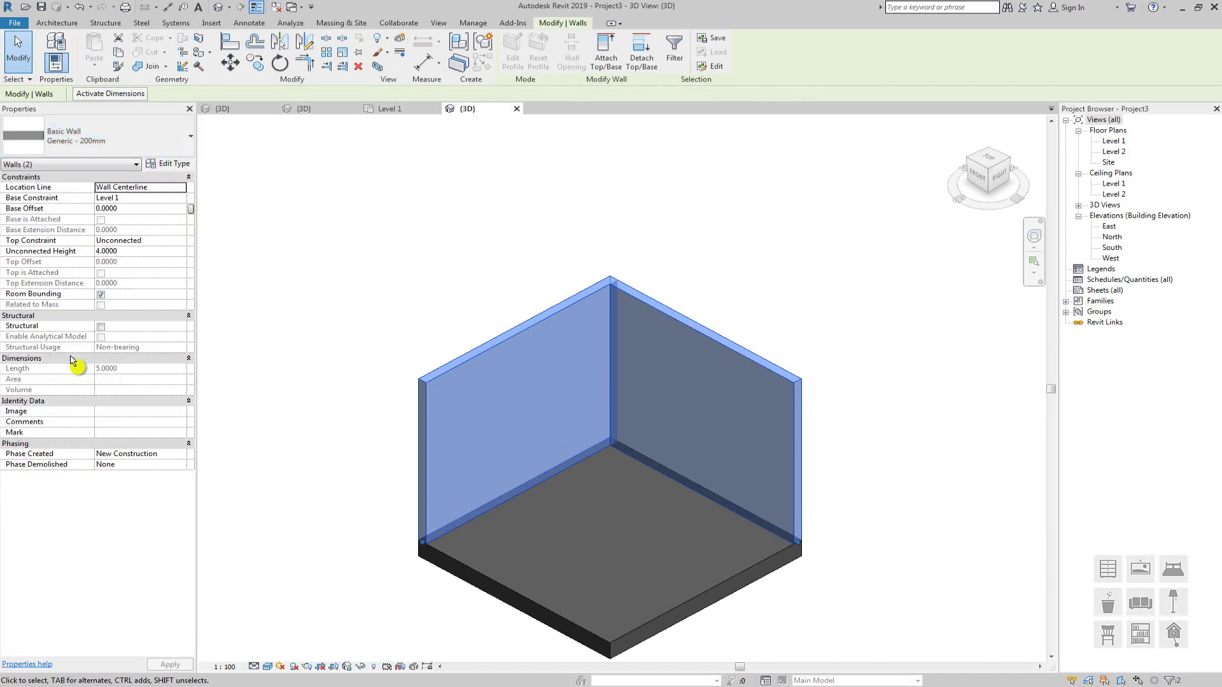
left_click(456, 246)
Duplicate the floor's type under the name "Piso genérico - 150mm"
scroll(496, 465, "up", 2)
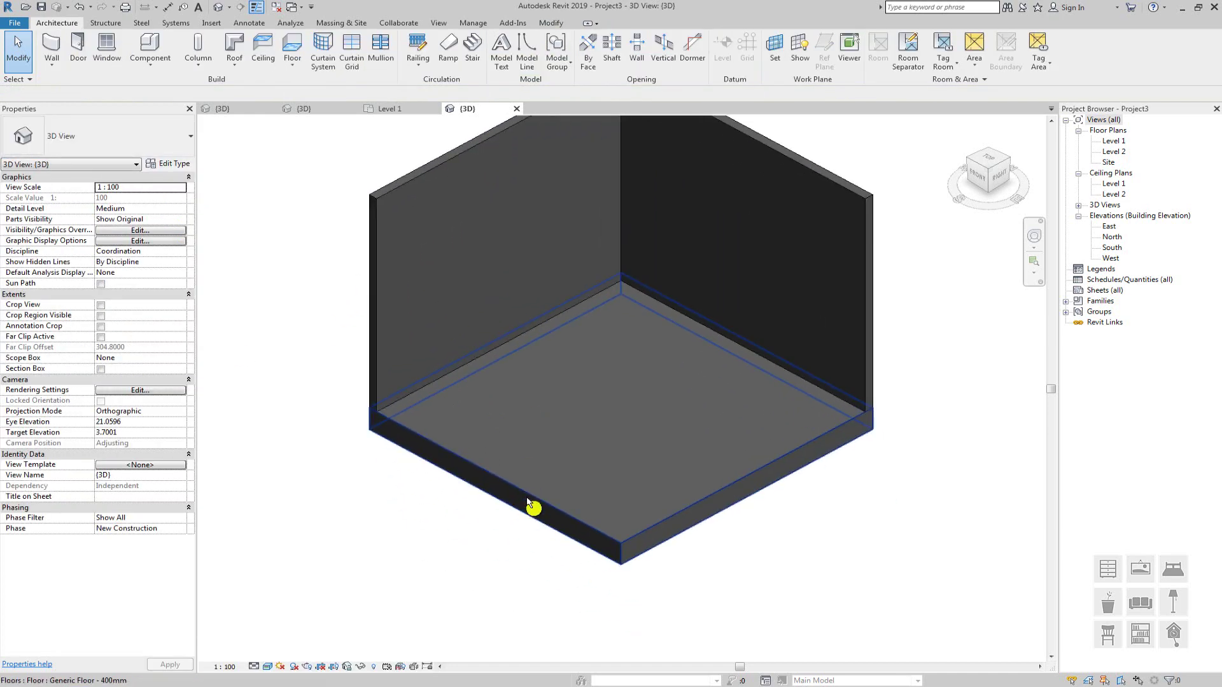
left_click(541, 509)
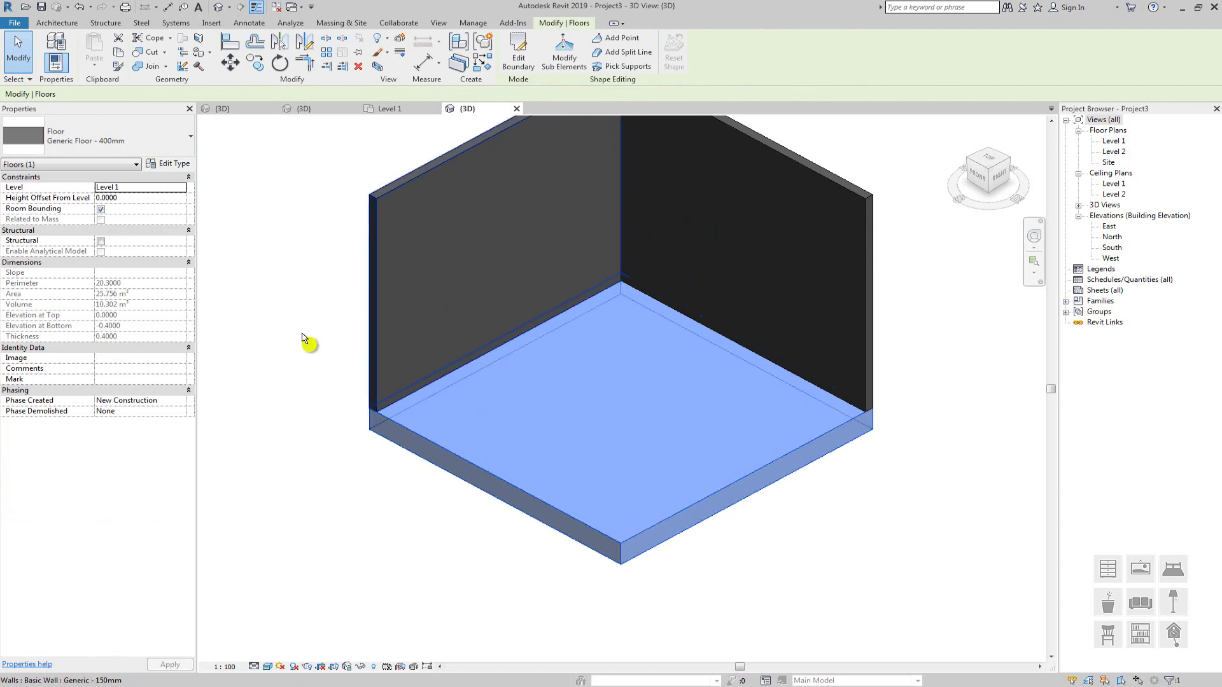
left_click(182, 168)
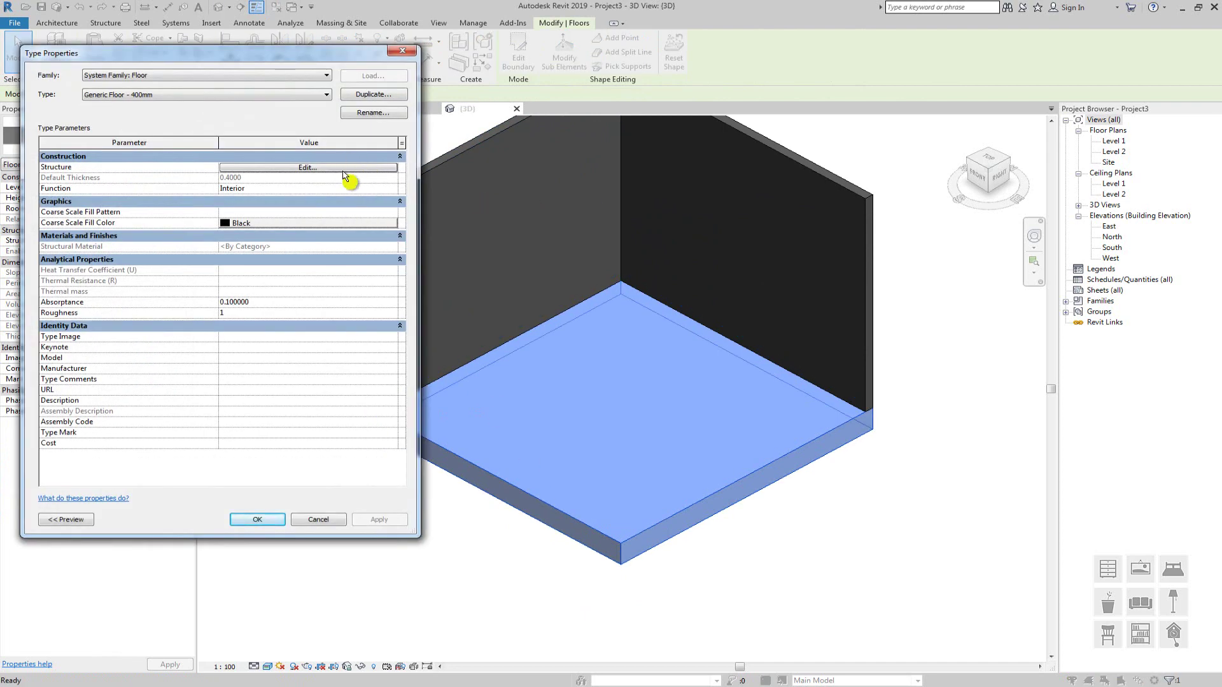
left_click(359, 96)
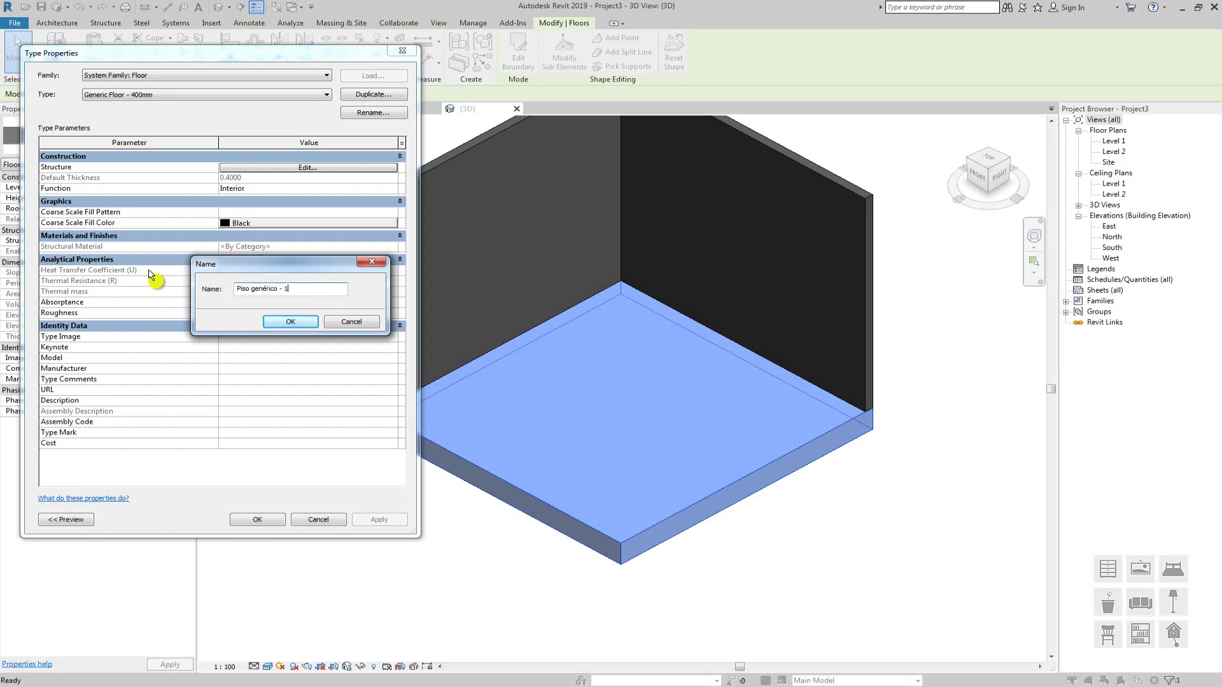
left_click(285, 323)
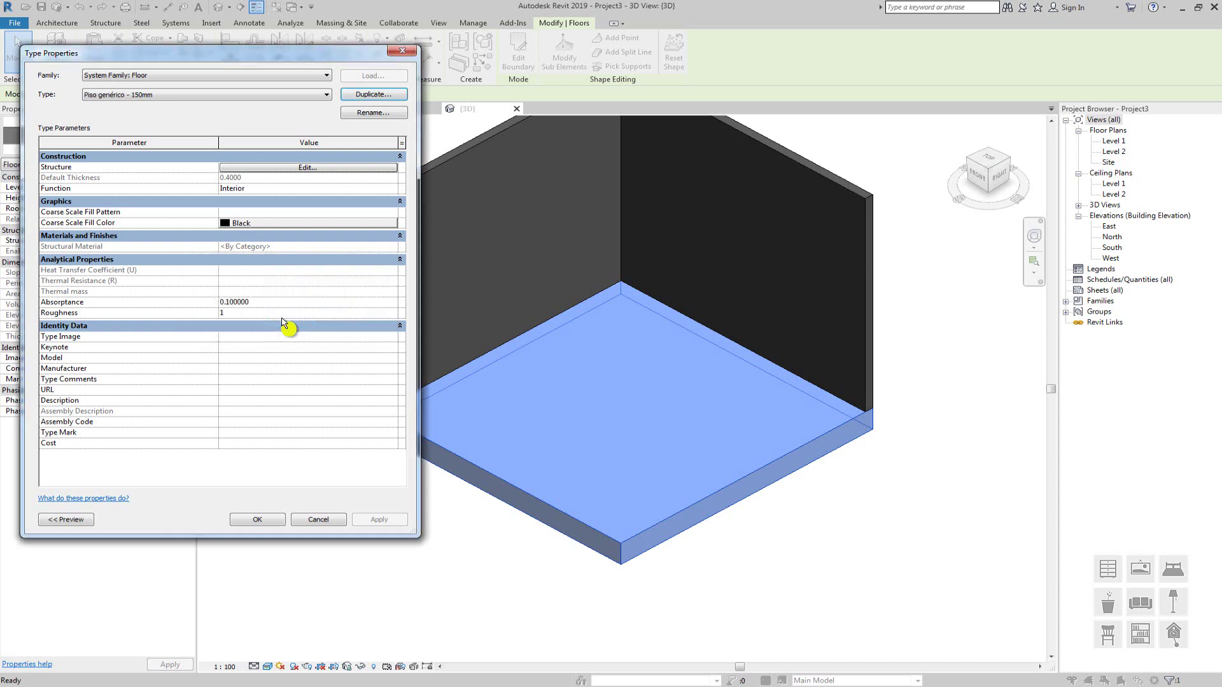
Set the structure layer thickness of the new floor type to 0.15 m and apply it to the floor
left_click(267, 167)
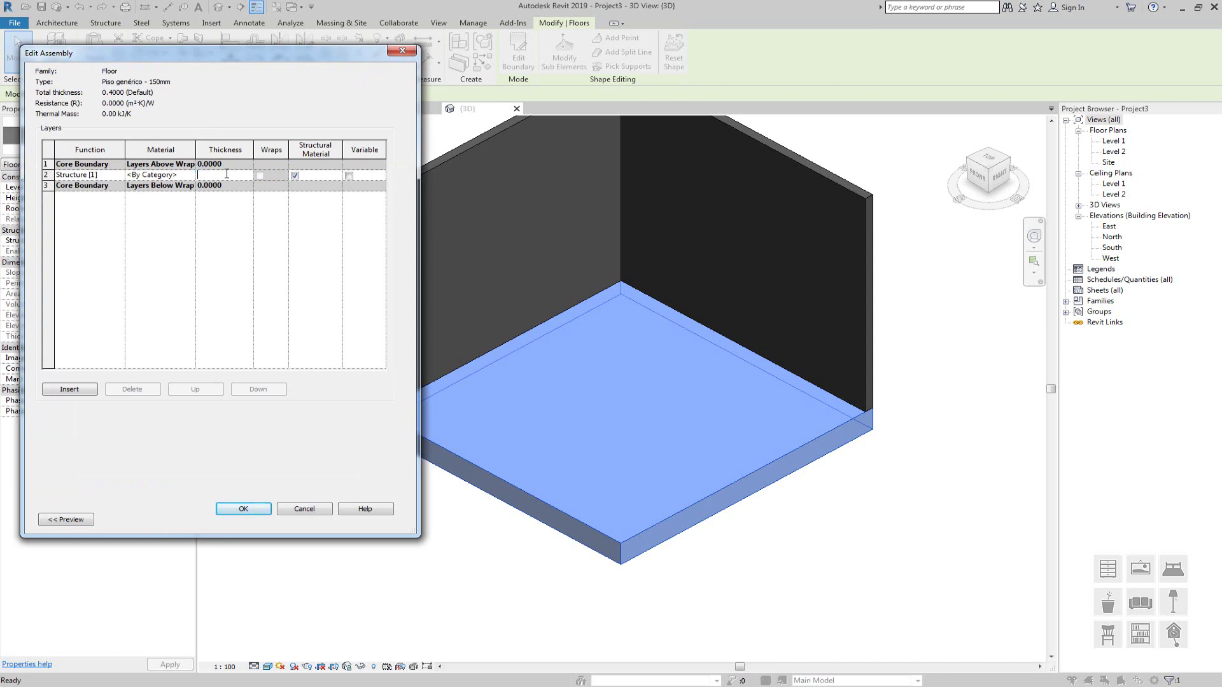
left_click(243, 509)
left_click(272, 519)
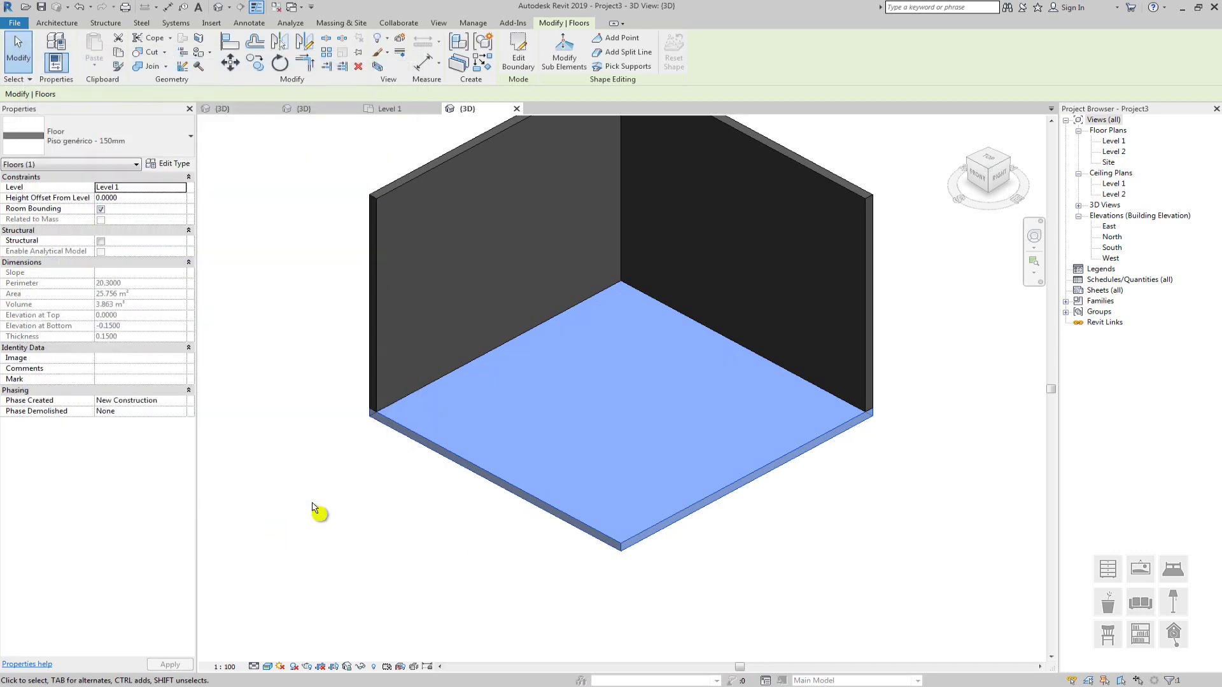
left_click(417, 509)
scroll(620, 503, "up", 2)
scroll(662, 490, "down", 3)
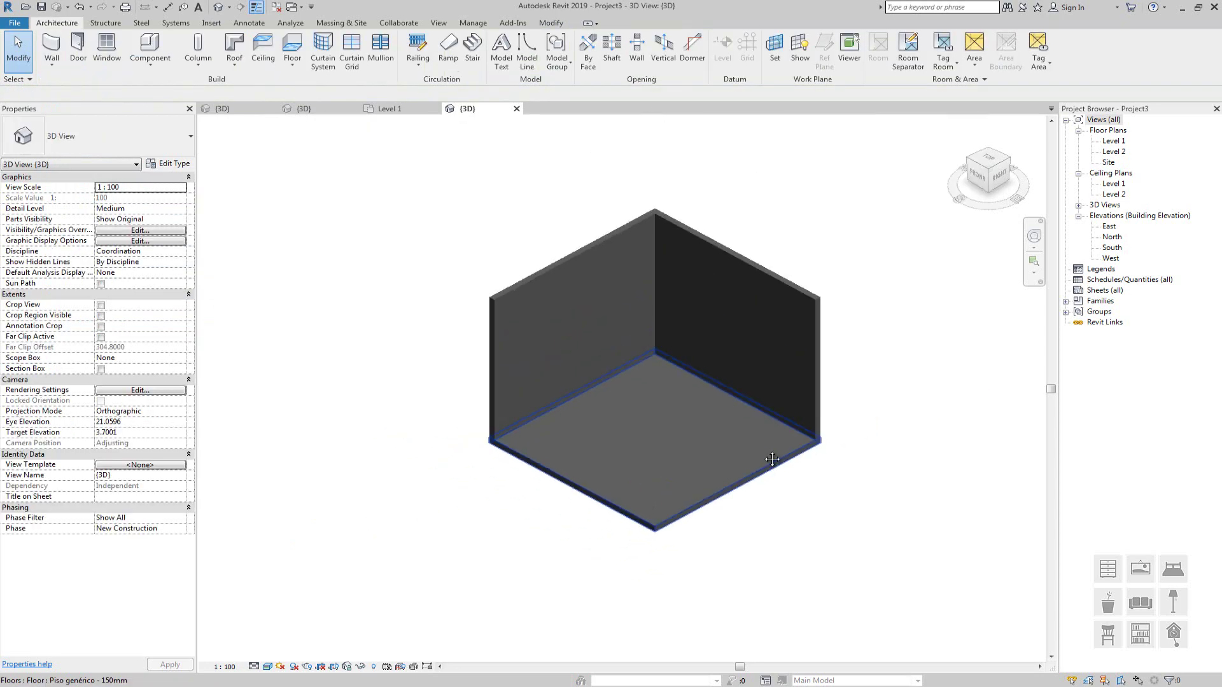
middle_click_drag(605, 535, 624, 507, "shift")
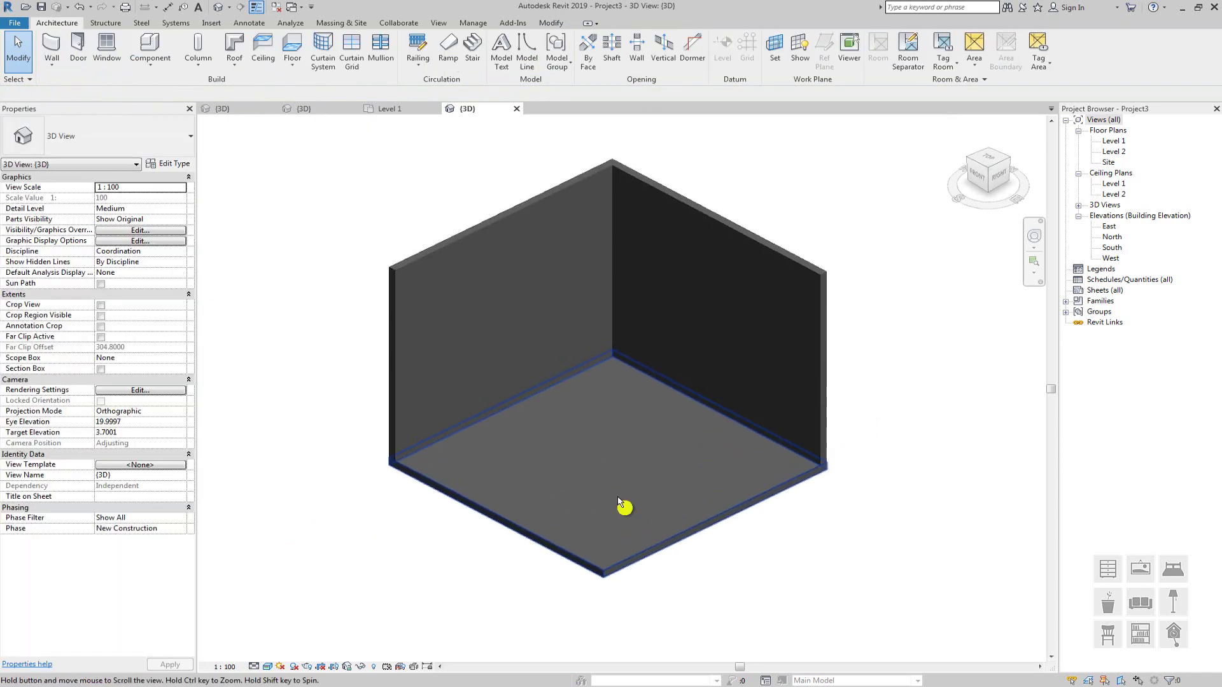
In the Level 1 floor plan, start an in-place model of category Generic Models named Banco em "L"
double_click(1110, 141)
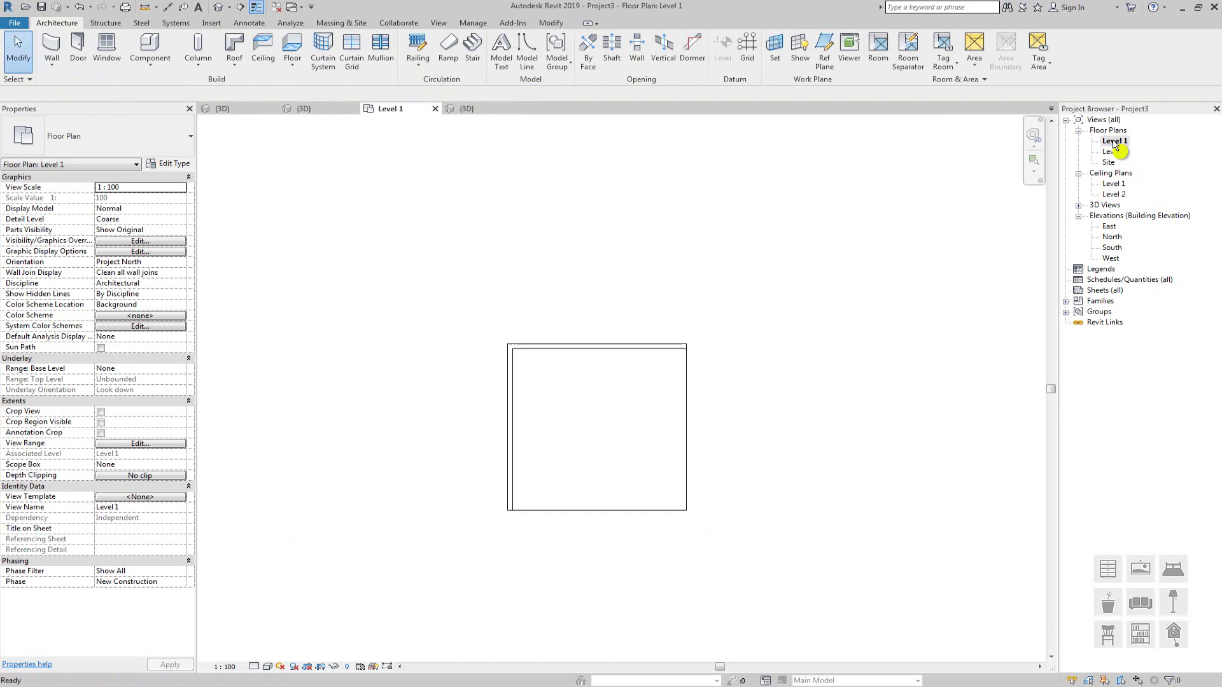
scroll(630, 467, "up", 4)
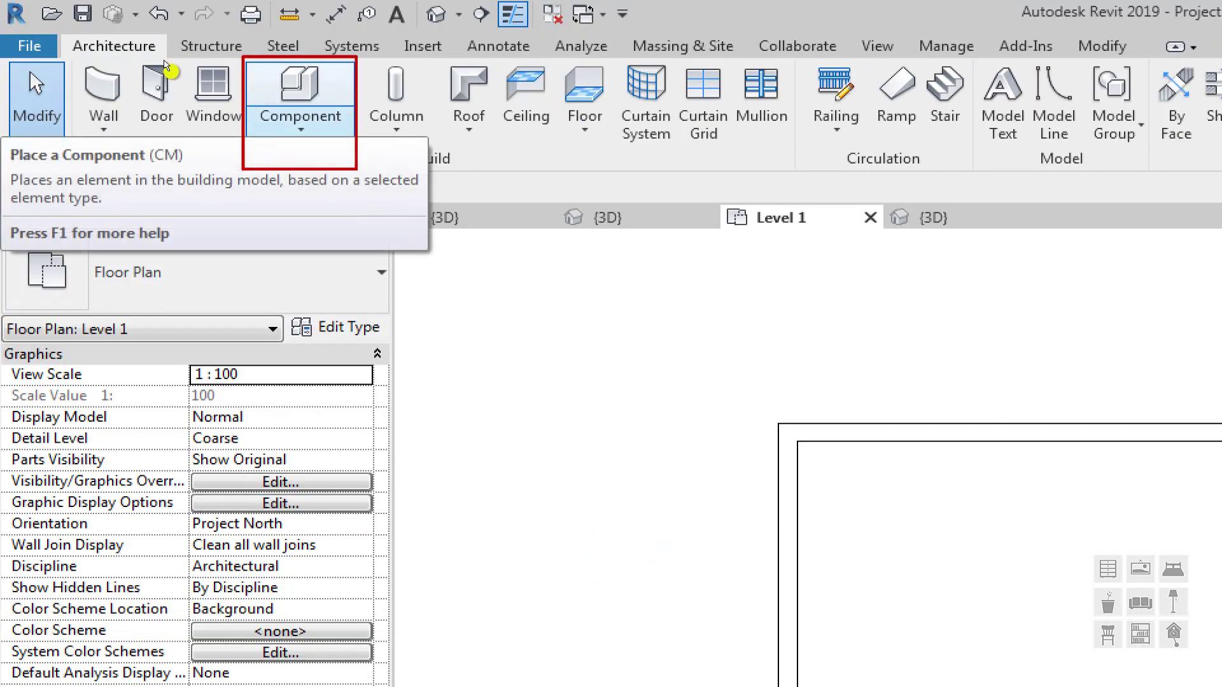
left_click(305, 129)
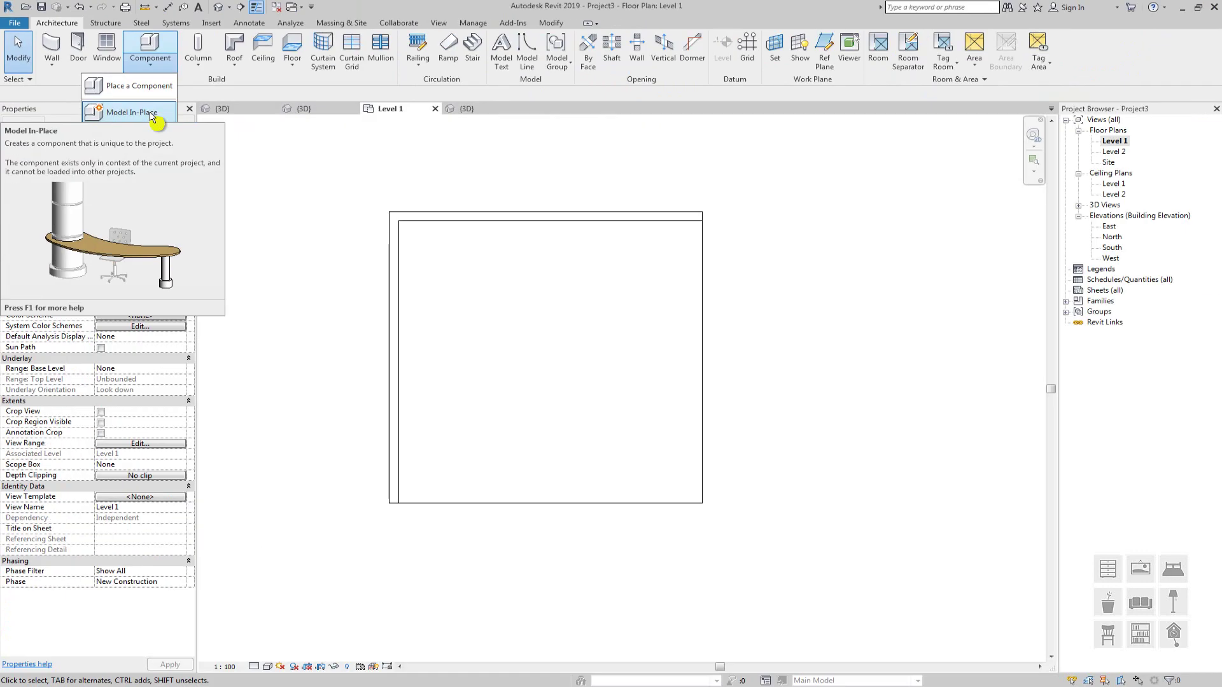
left_click(263, 225)
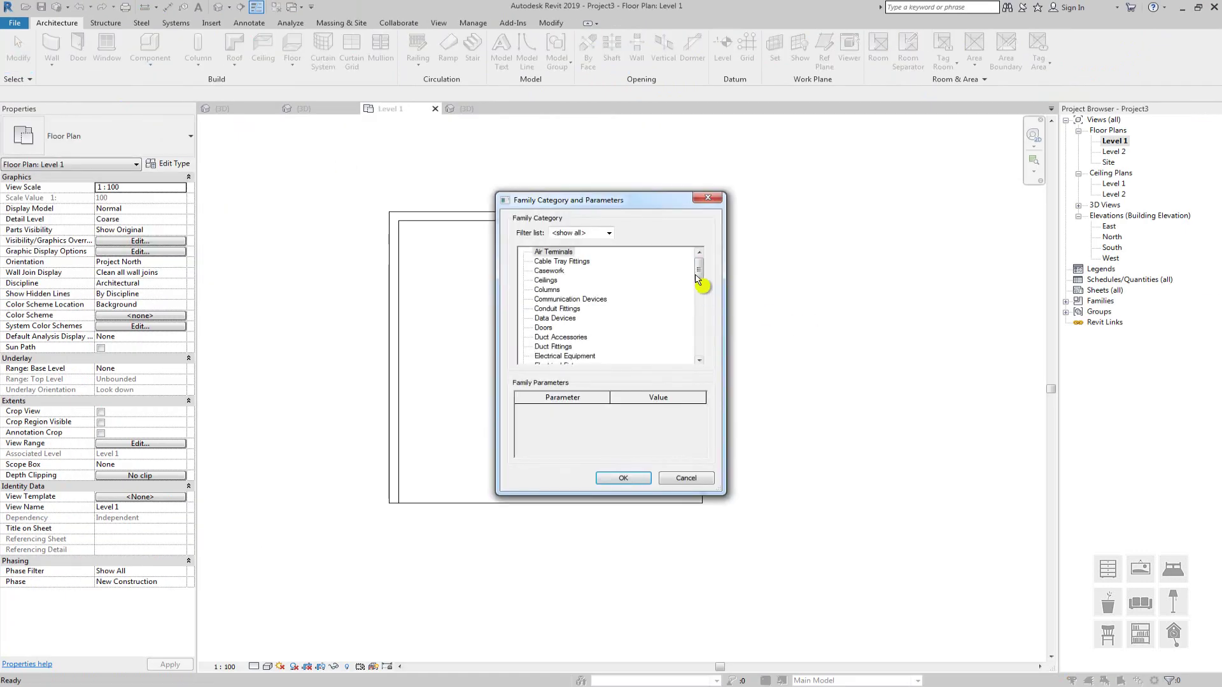
mouse_move(701, 281)
left_mouse_down()
mouse_move(701, 299)
mouse_move(700, 268)
mouse_move(704, 299)
left_mouse_up()
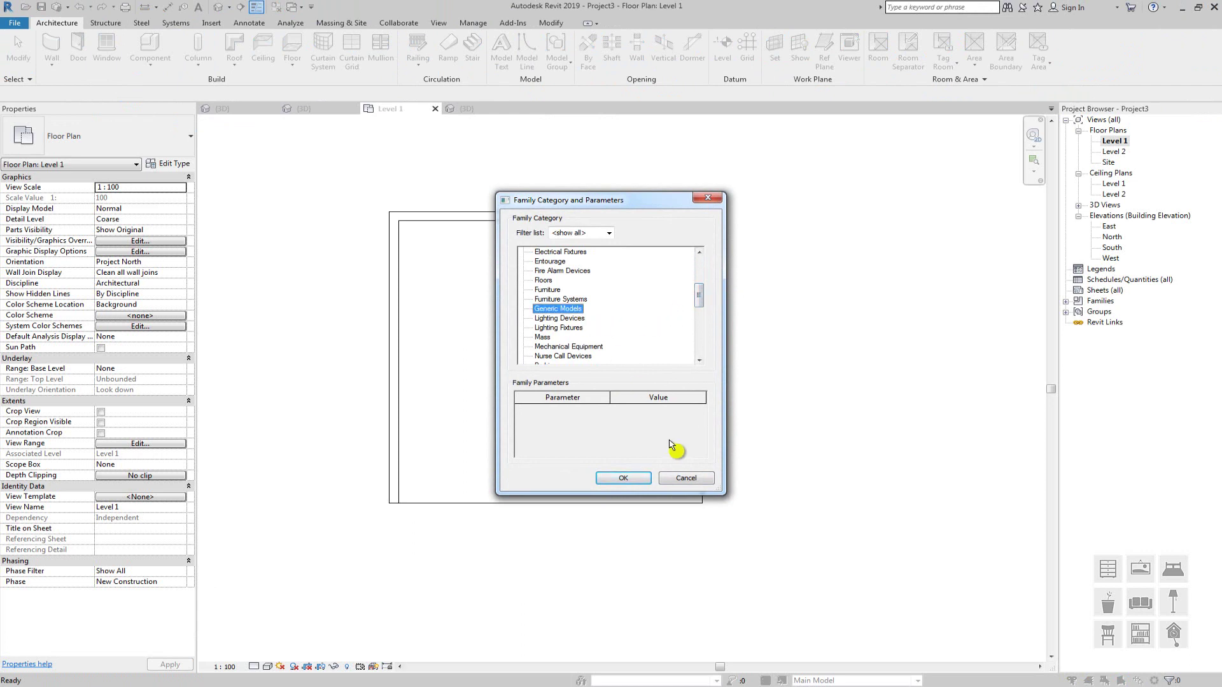
left_click(623, 478)
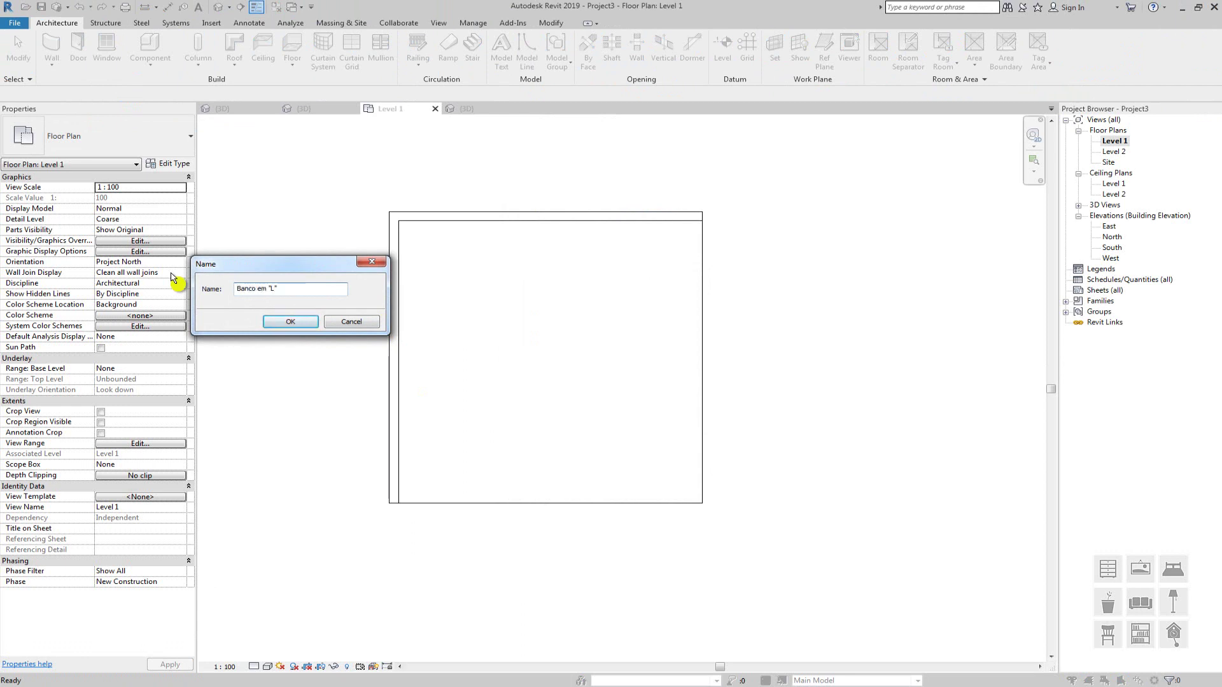
left_click(290, 321)
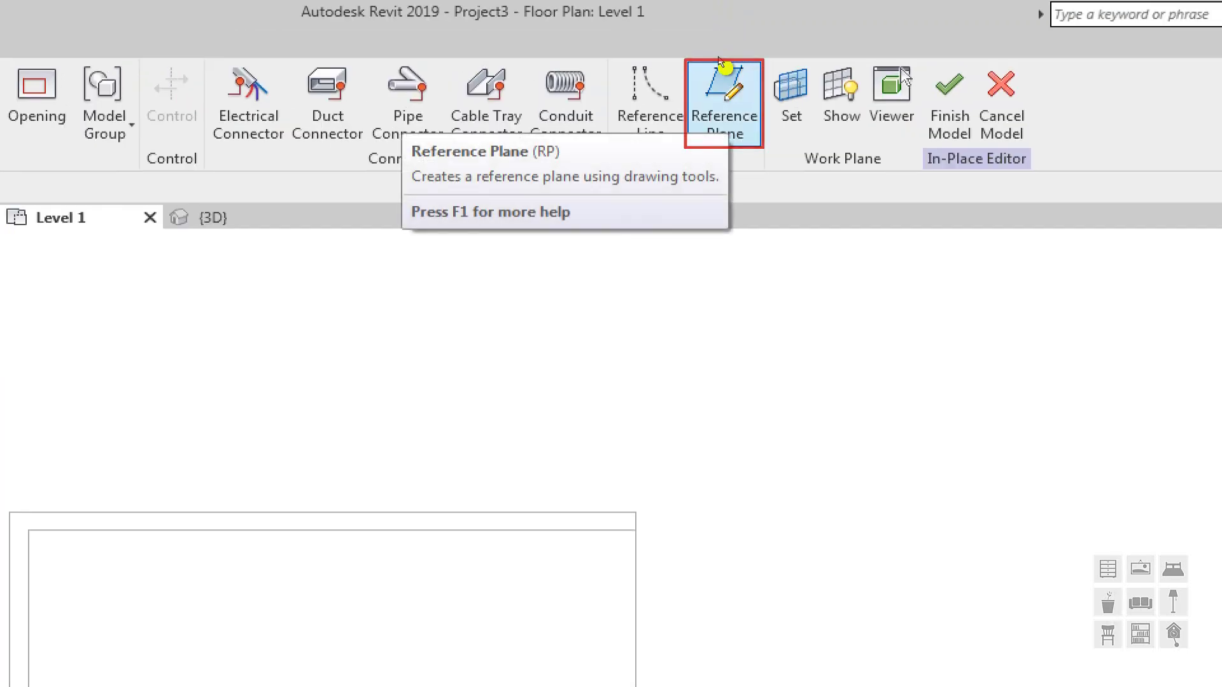
Draw a horizontal reference plane along the upper wall's inner face, from the inner wall corner to beyond the room's right edge
key("r")
key("p")
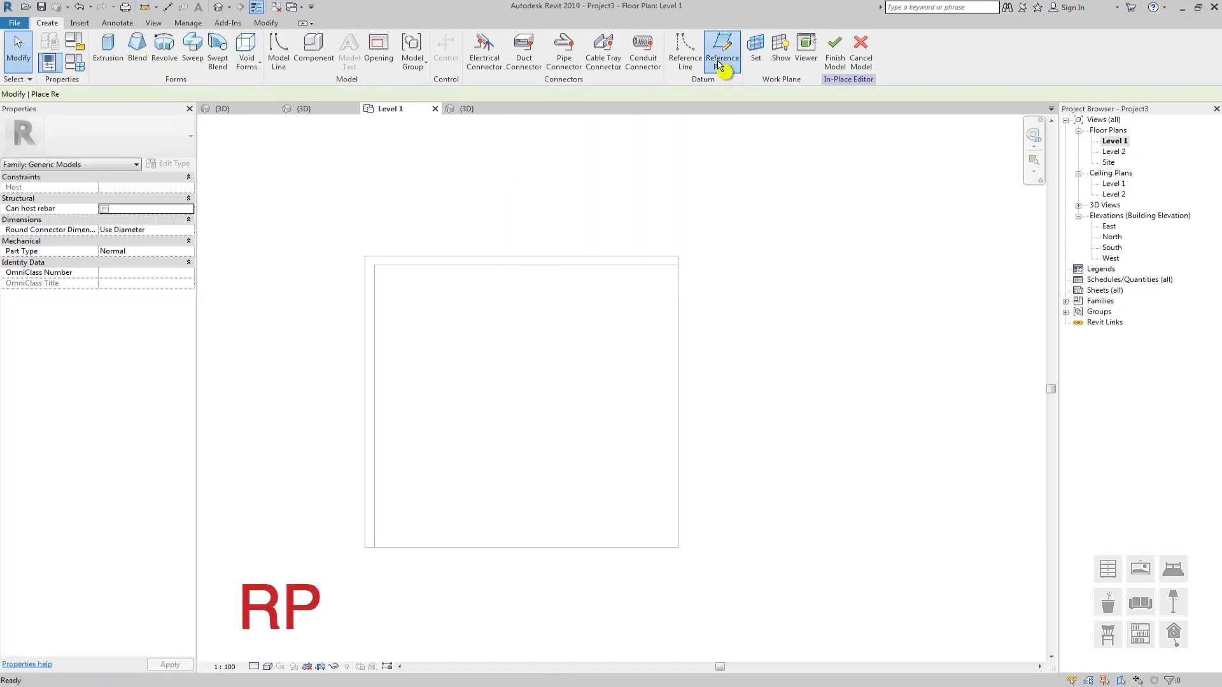
scroll(379, 217, "up", 5)
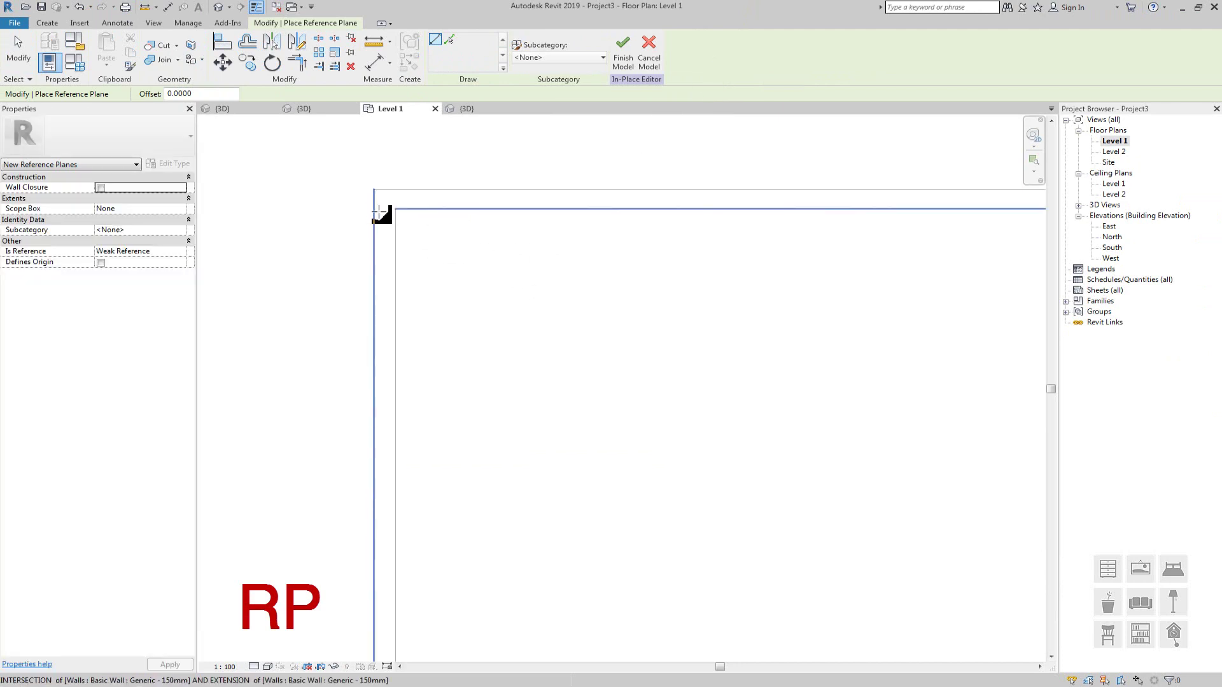
scroll(404, 210, "down", 5)
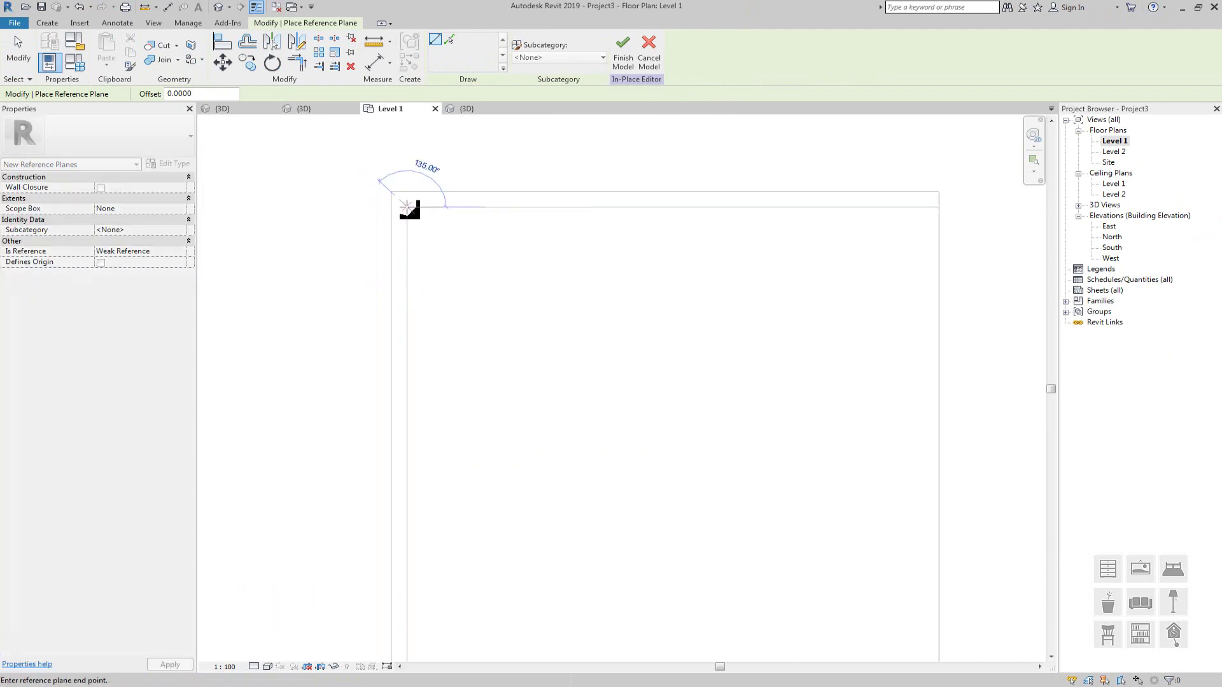
middle_click_drag(495, 254, 501, 270)
left_click(761, 259)
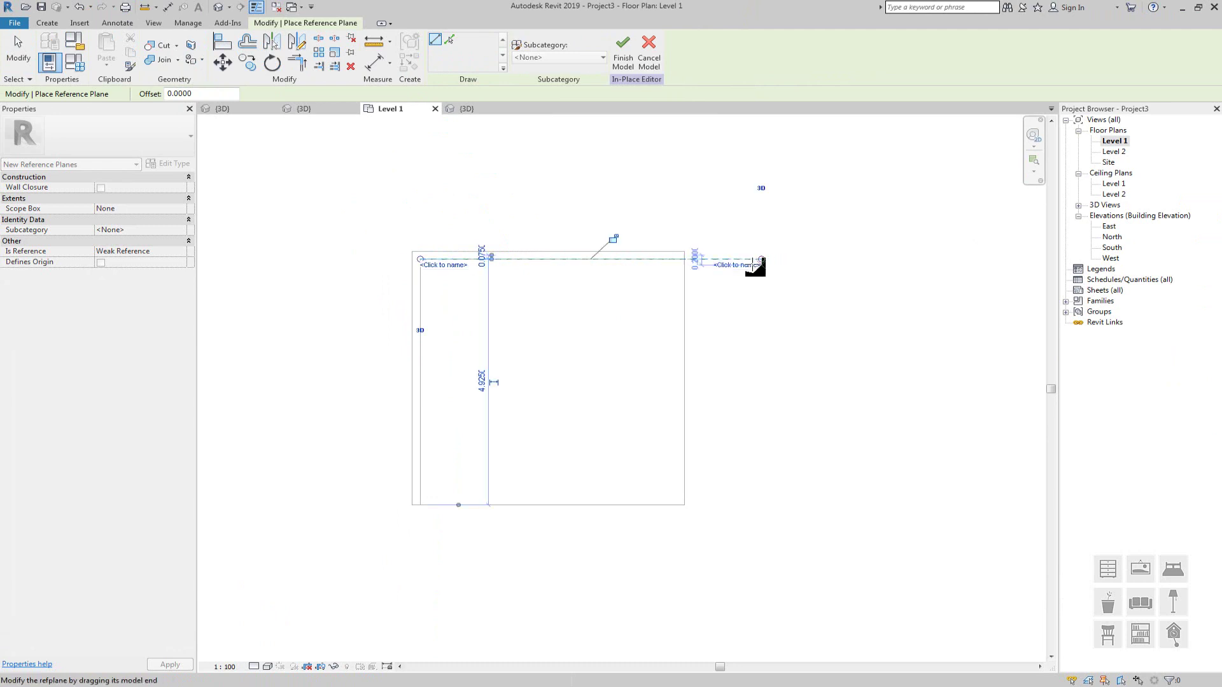
key("Escape")
key("Escape")
Extend the horizontal reference plane's left end past the outer face of the left wall
left_click(741, 261)
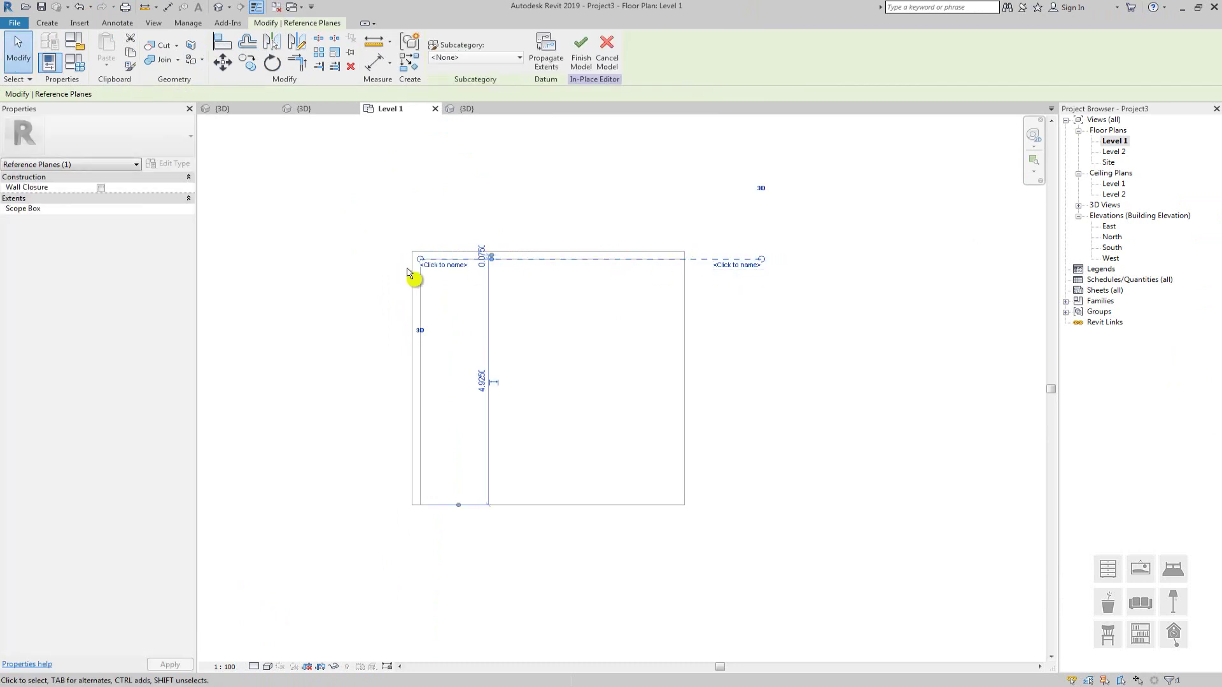
scroll(421, 264, "up", 5)
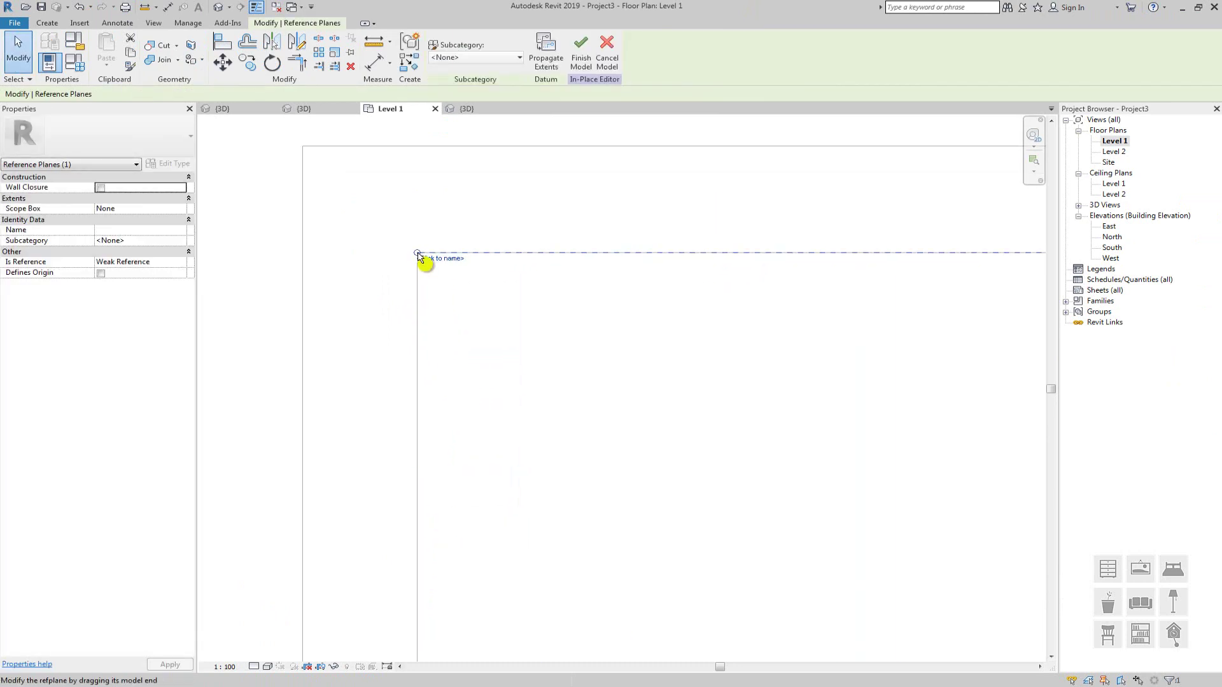
left_click_drag(425, 262, 319, 252)
scroll(418, 252, "down", 6)
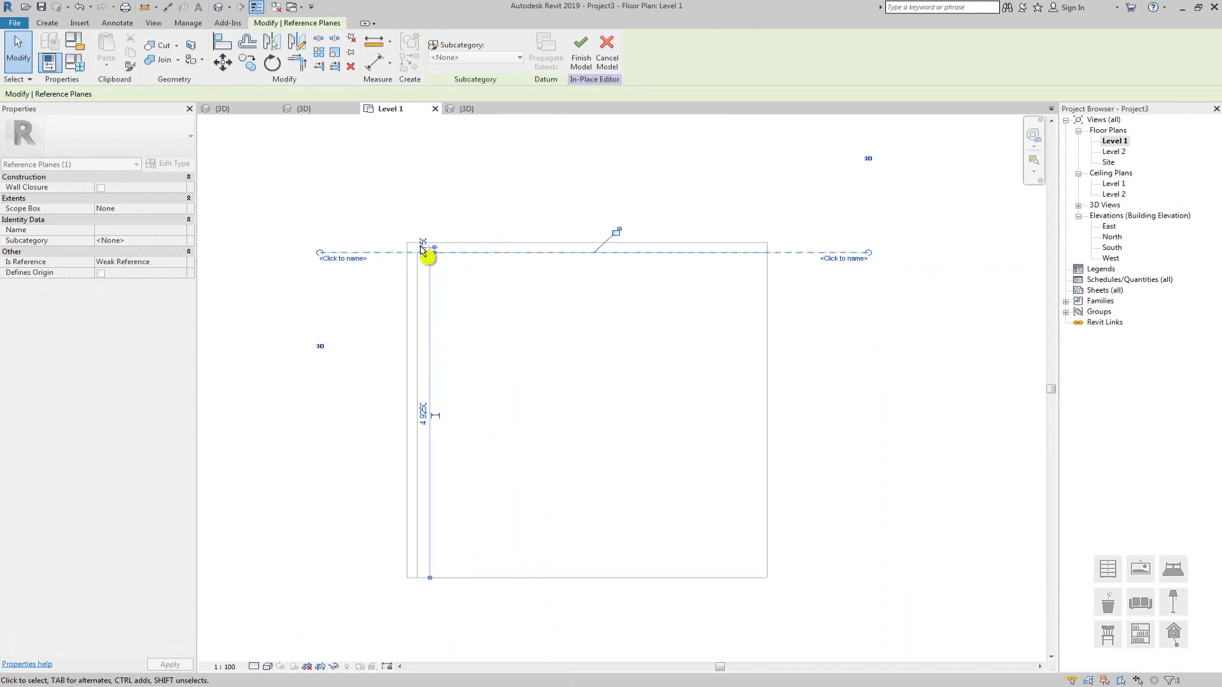
key("Escape")
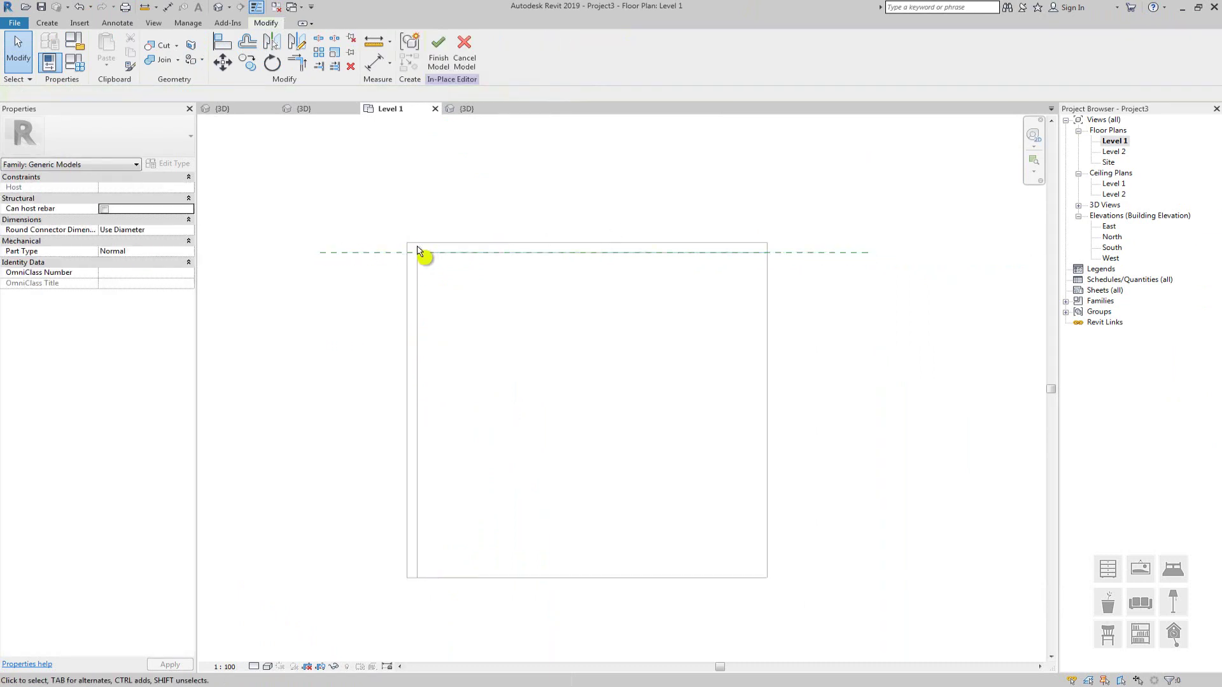
Draw a vertical reference plane along the left wall's inner face and extend it beyond both ends of the room
key("Return")
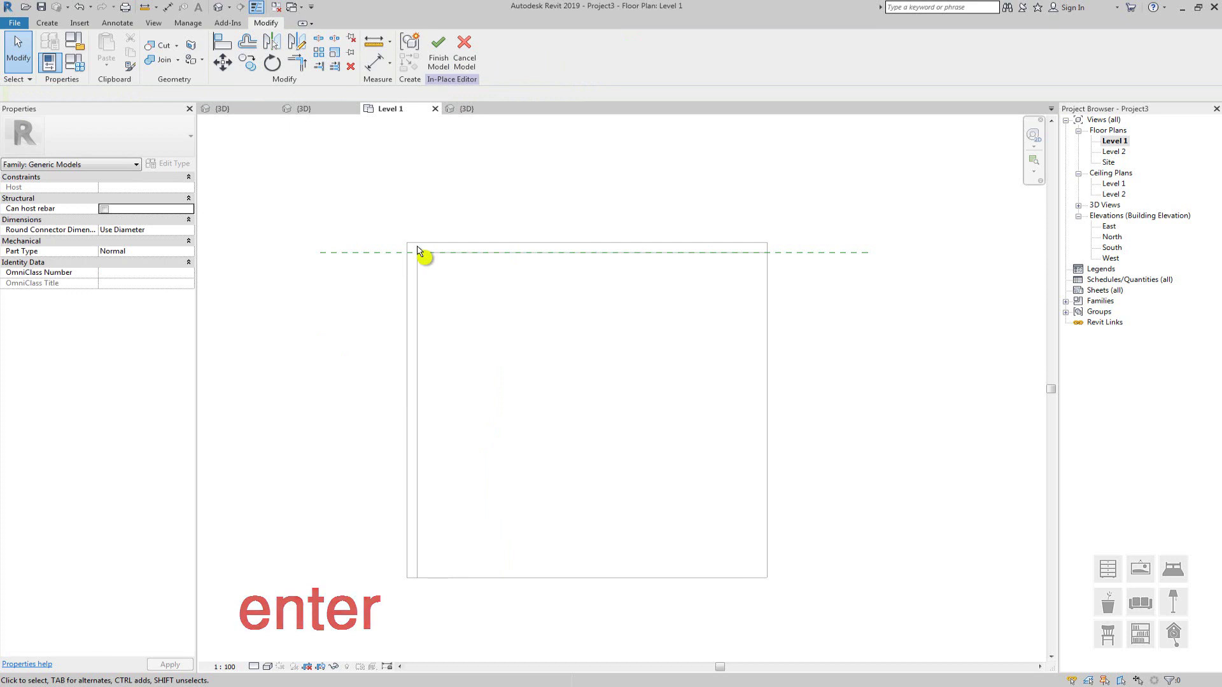
key("r")
key("p")
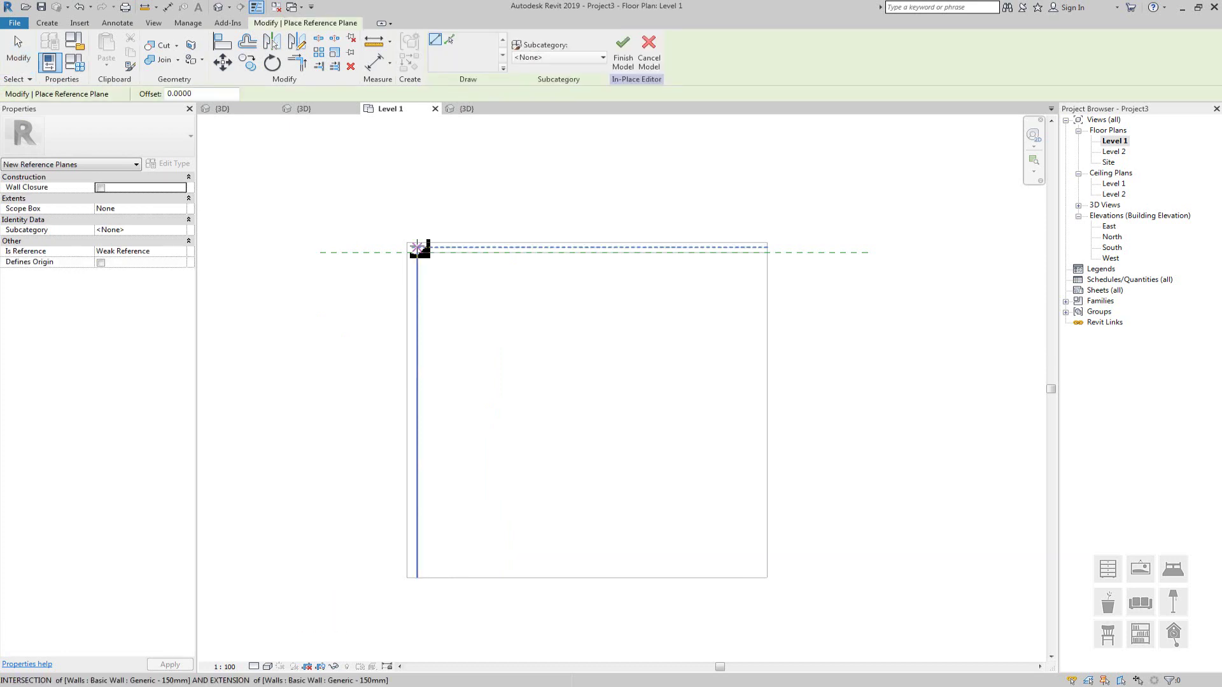
scroll(417, 251, "up", 3)
left_click(418, 270)
scroll(418, 270, "down", 3)
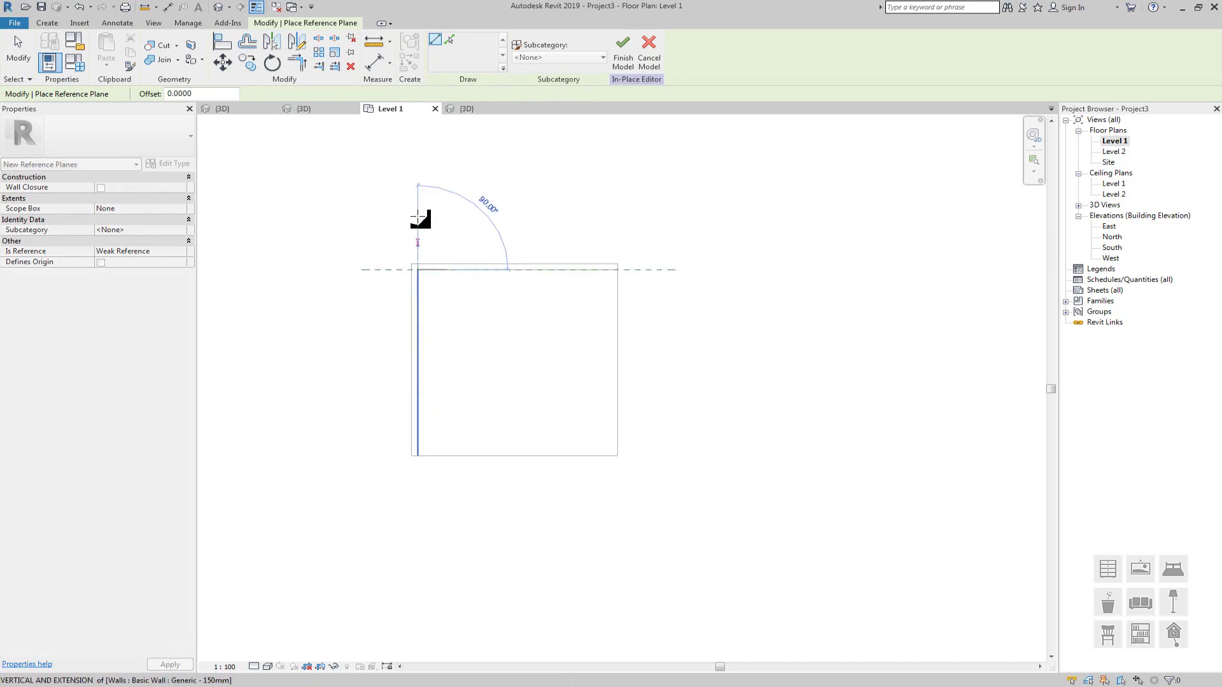
left_click(418, 190)
key("Escape")
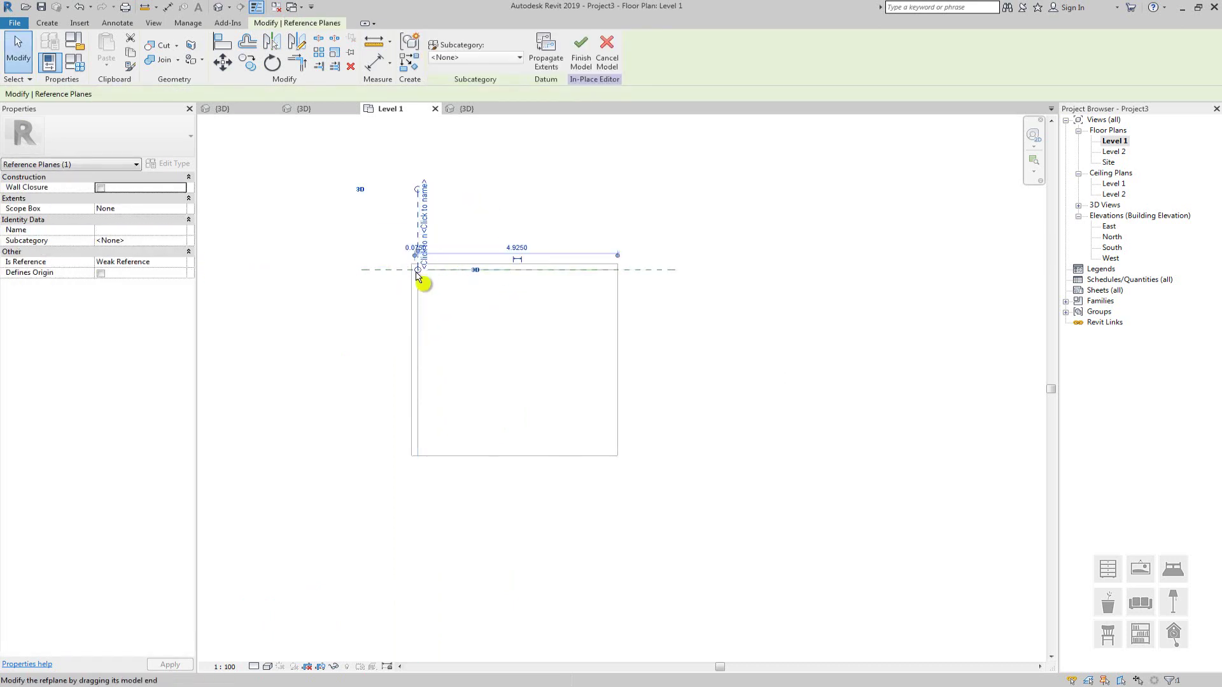
key("Escape")
scroll(420, 270, "up", 2)
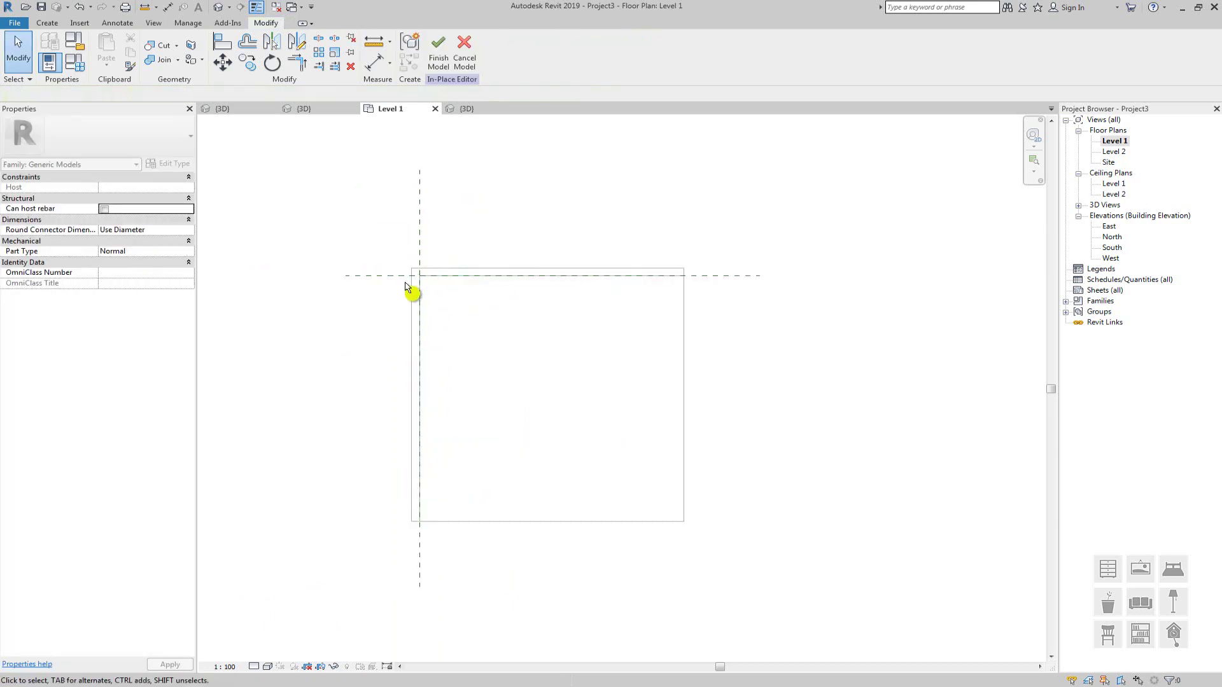
Copy the vertical reference plane 0.5 m to the right, into the room
scroll(353, 304, "up", 1)
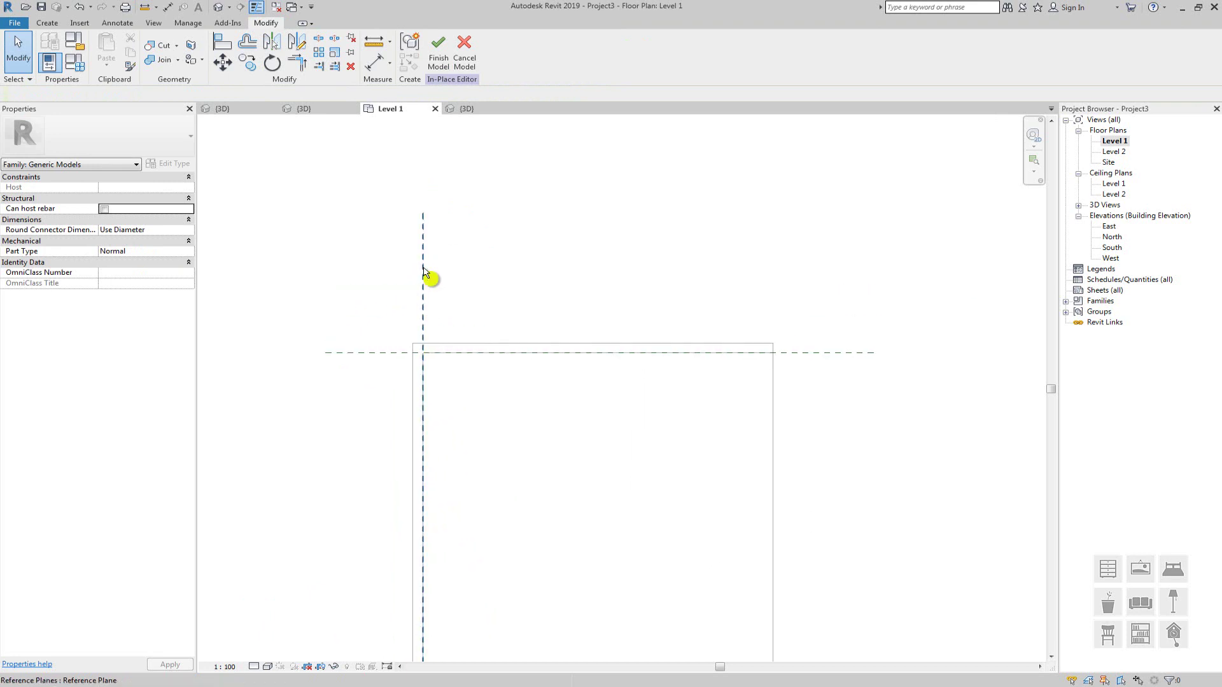
left_click(425, 274)
scroll(428, 304, "up", 2)
middle_click_drag(430, 271, 429, 300)
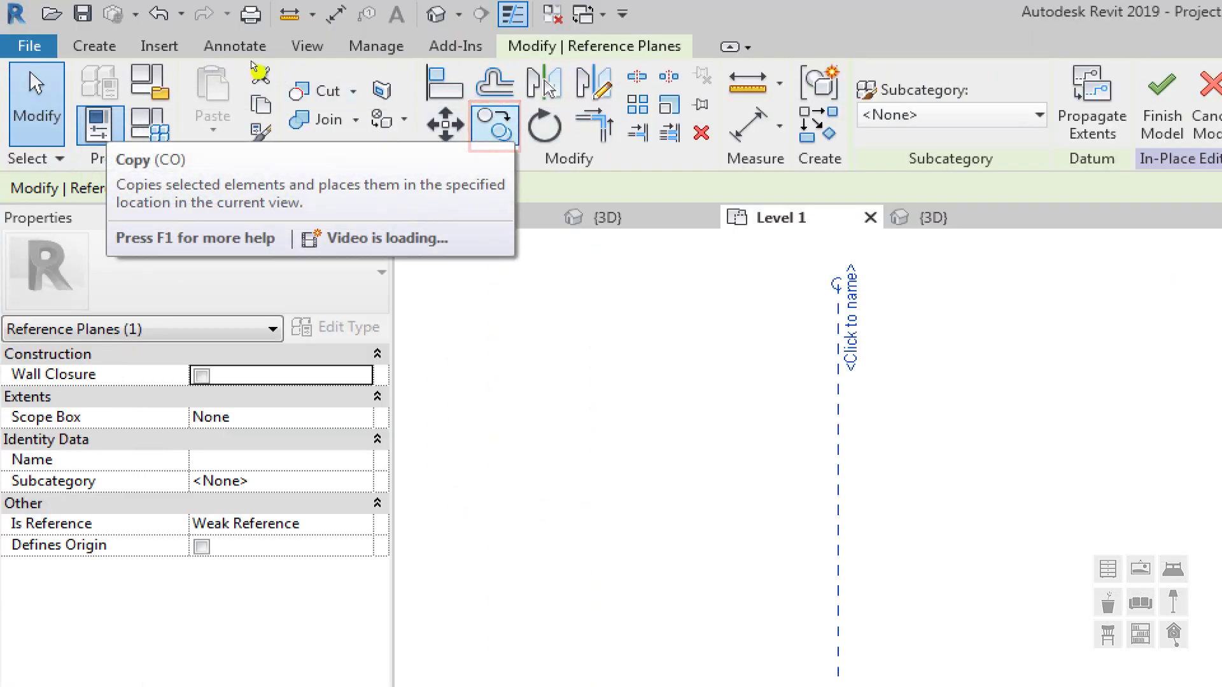
left_click(442, 426)
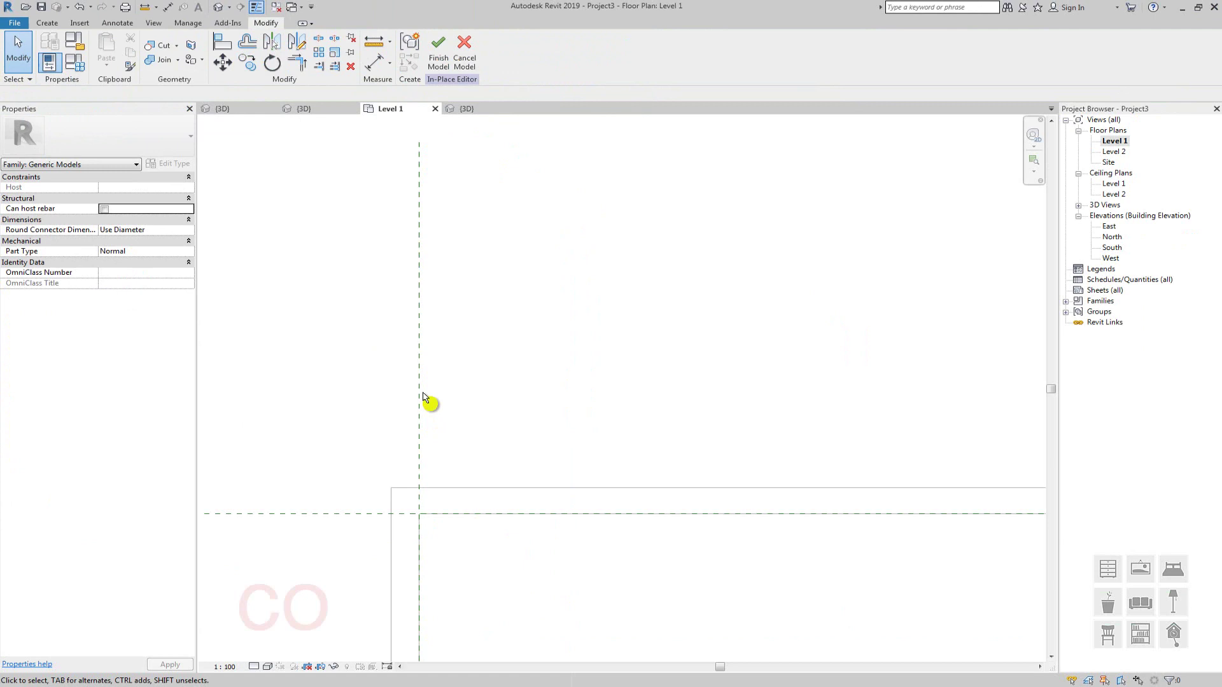
left_click(420, 398)
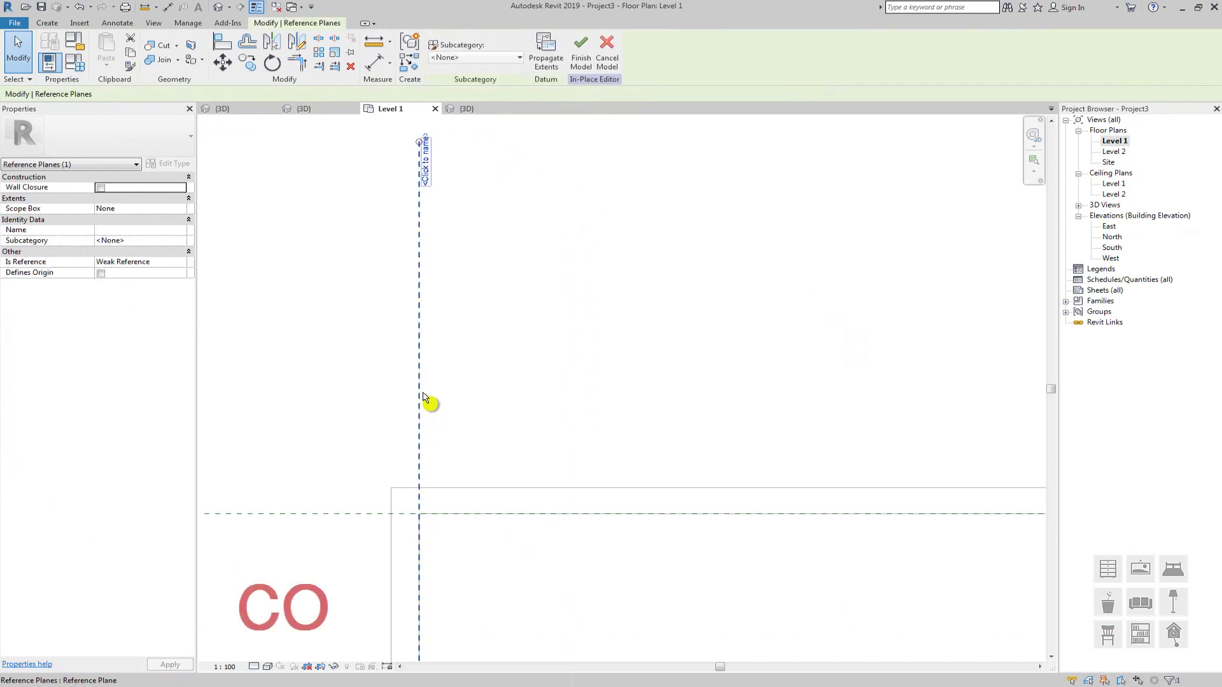
middle_click_drag(434, 362, 441, 311)
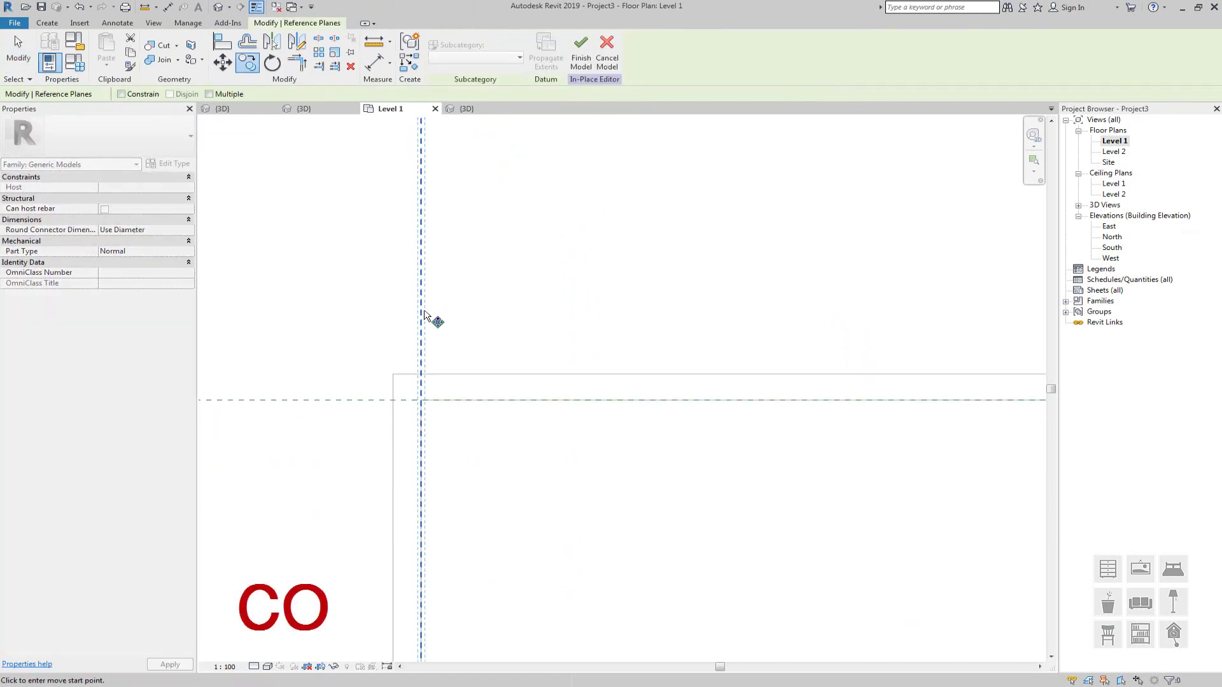
key("c")
key("o")
scroll(423, 416, "up", 3)
left_click(418, 412)
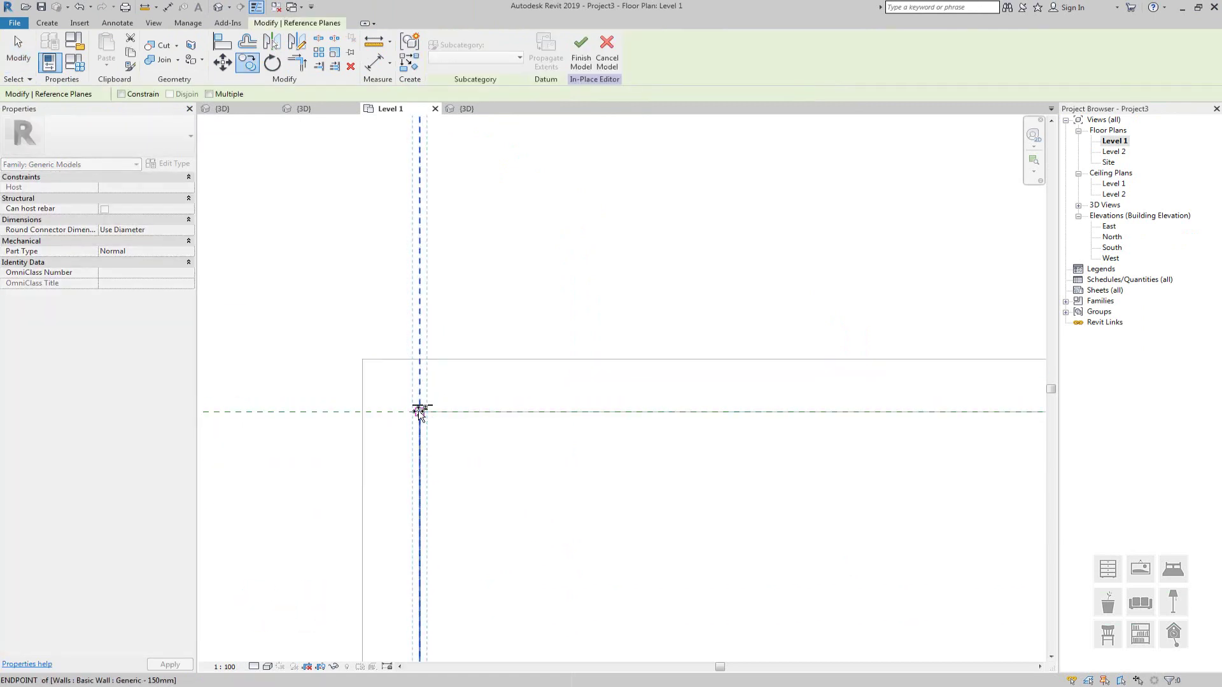
scroll(420, 412, "down", 5)
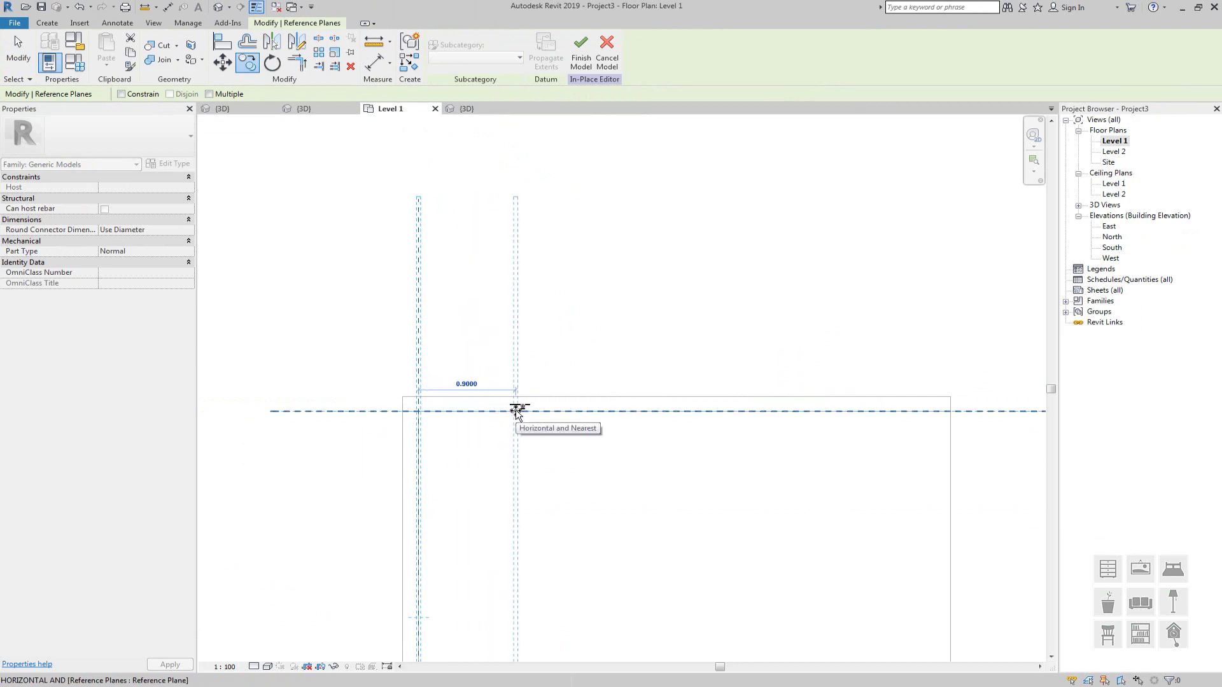
type(".5")
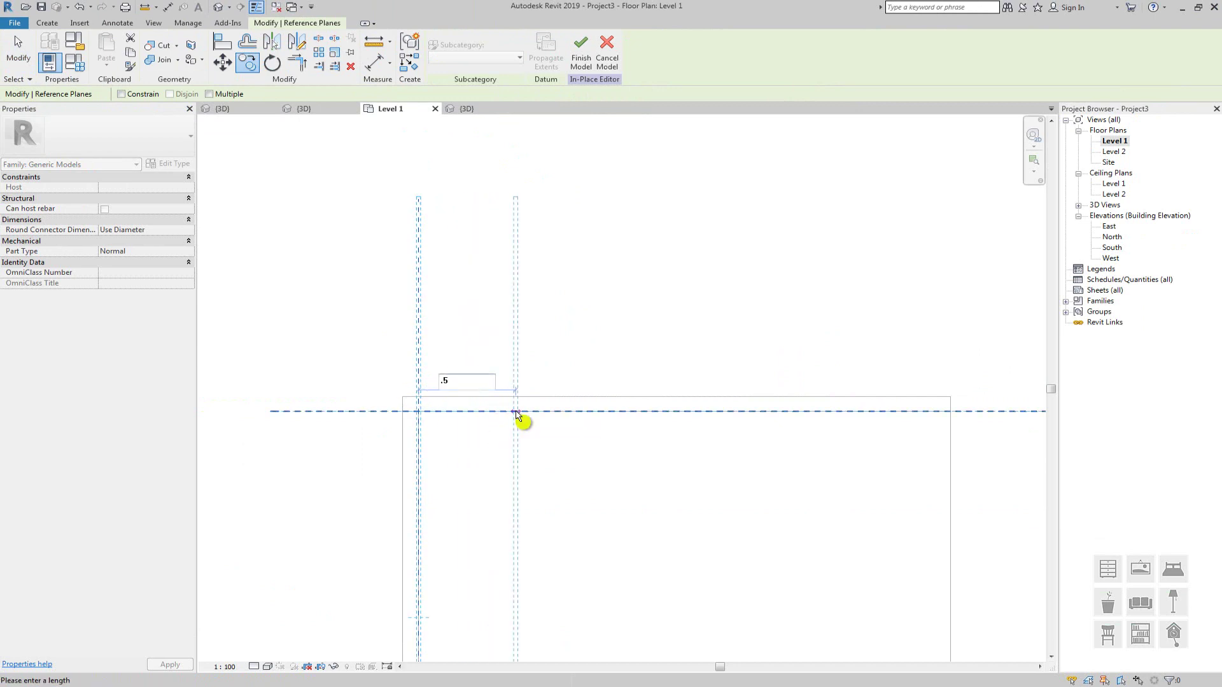
key("Return")
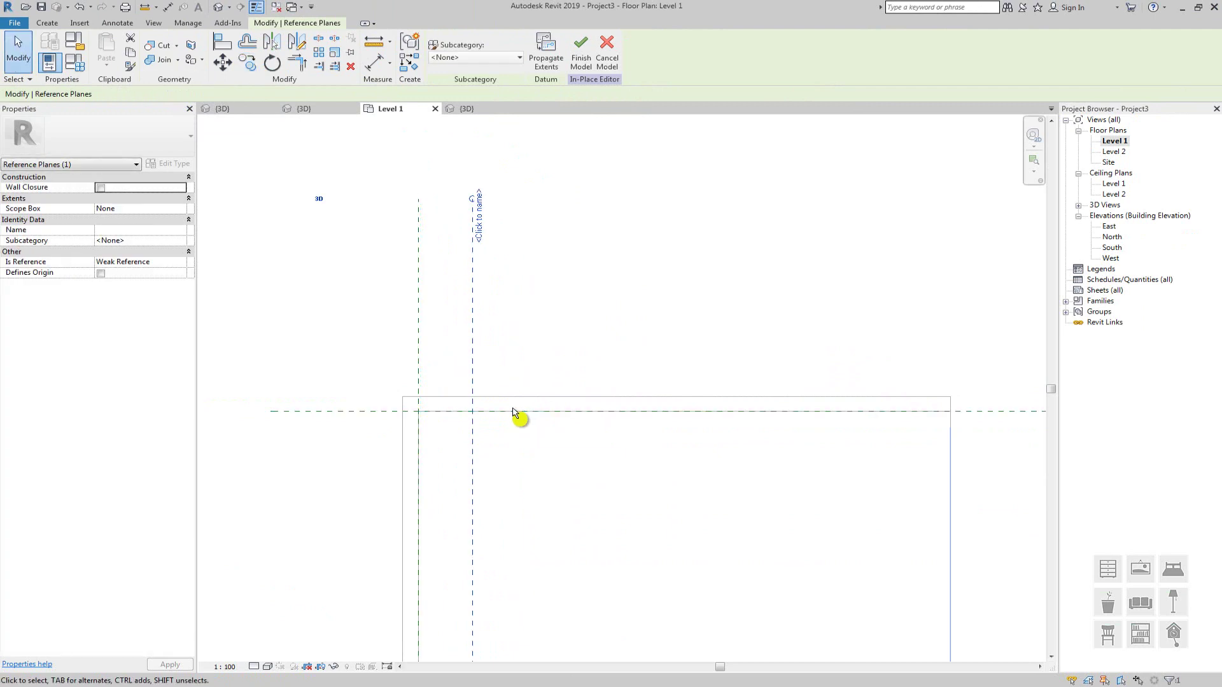
key("Escape")
Copy the horizontal reference plane 0.5 m downward, into the room
middle_click_drag(518, 417, 577, 343)
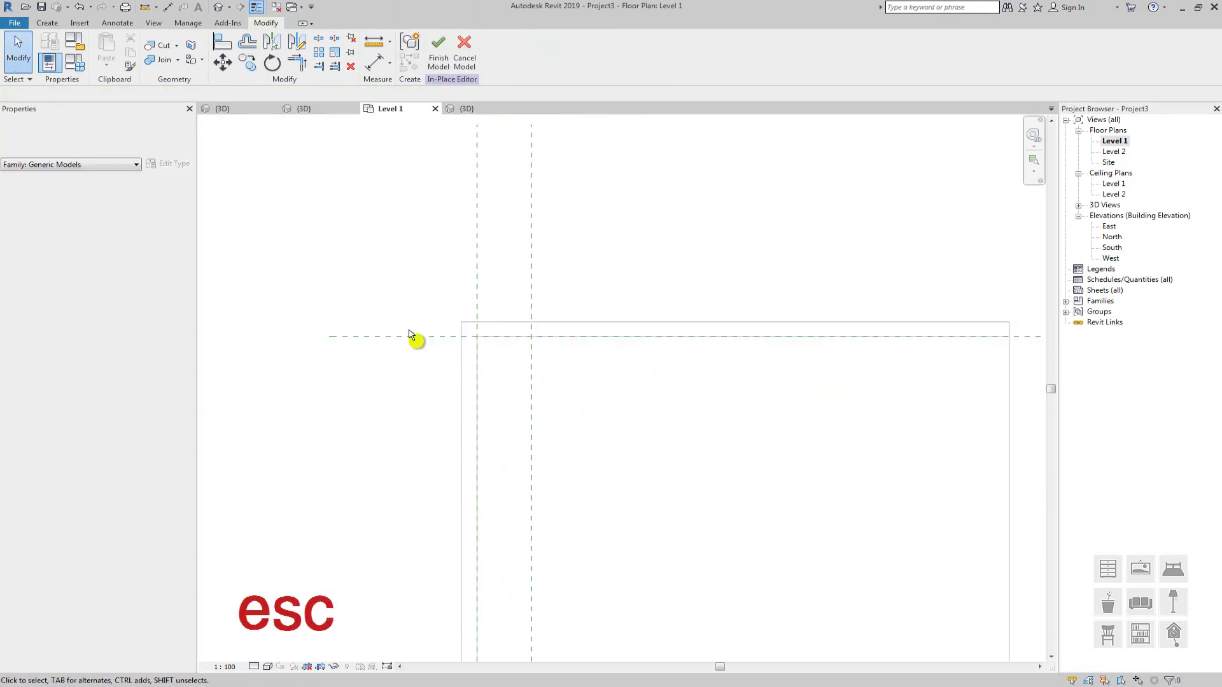
left_click(418, 343)
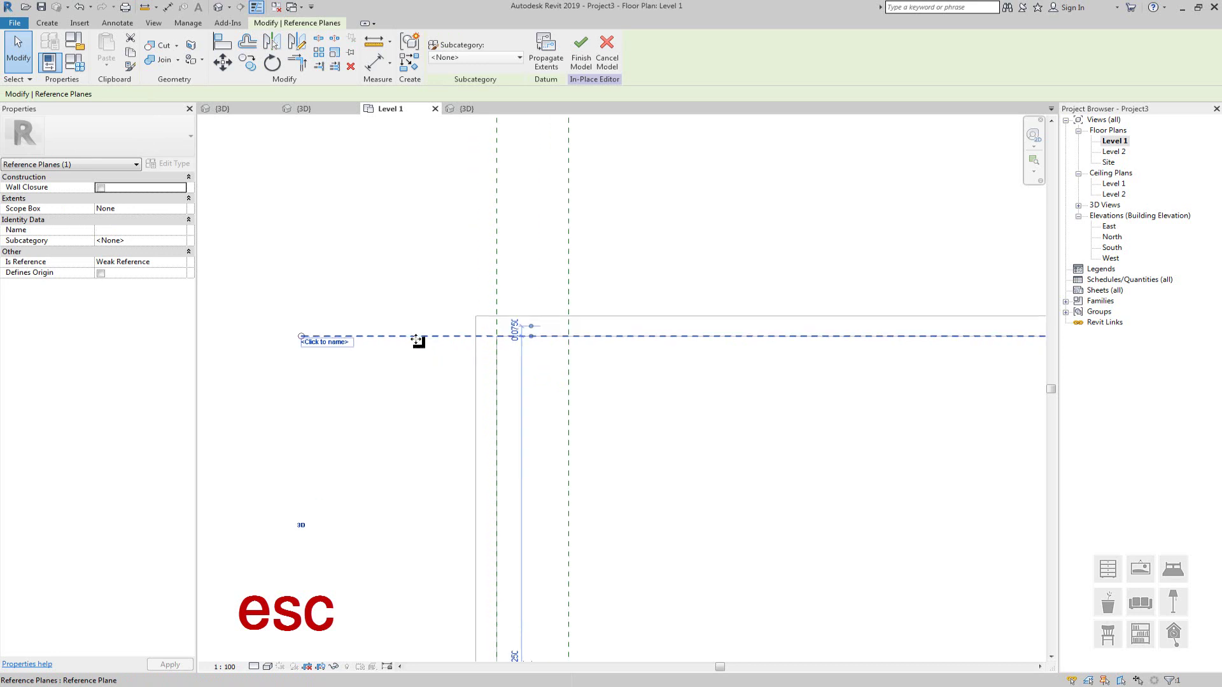
key("c")
key("o")
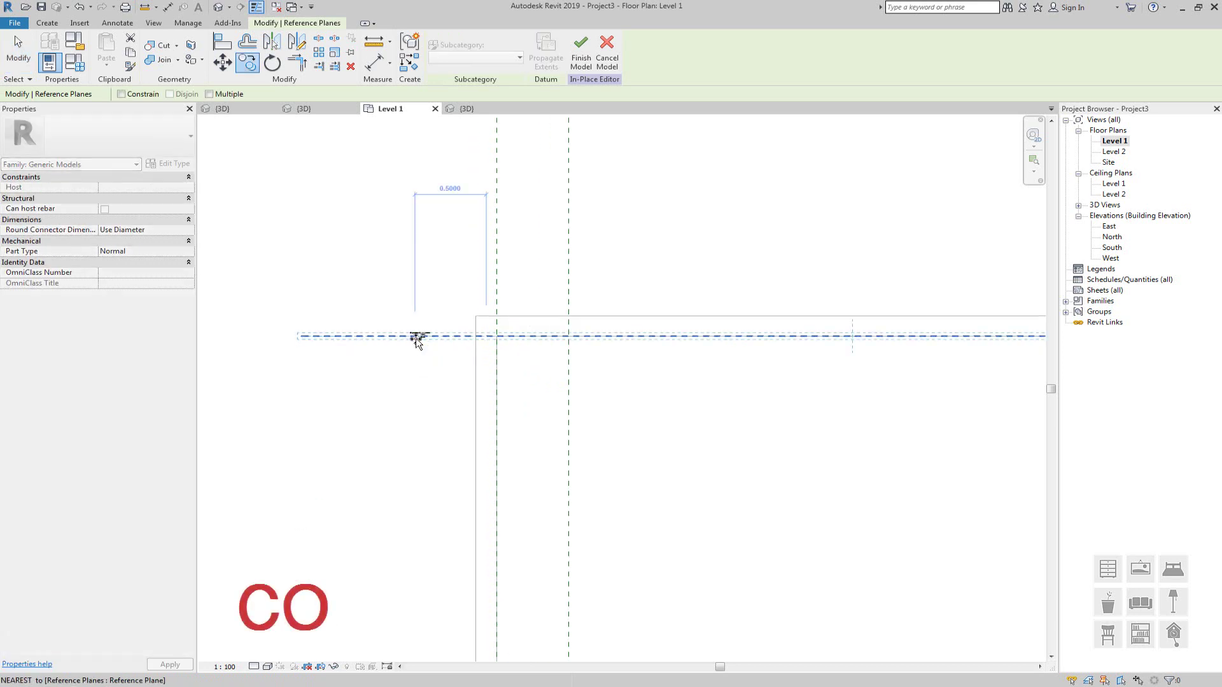
left_click(416, 338)
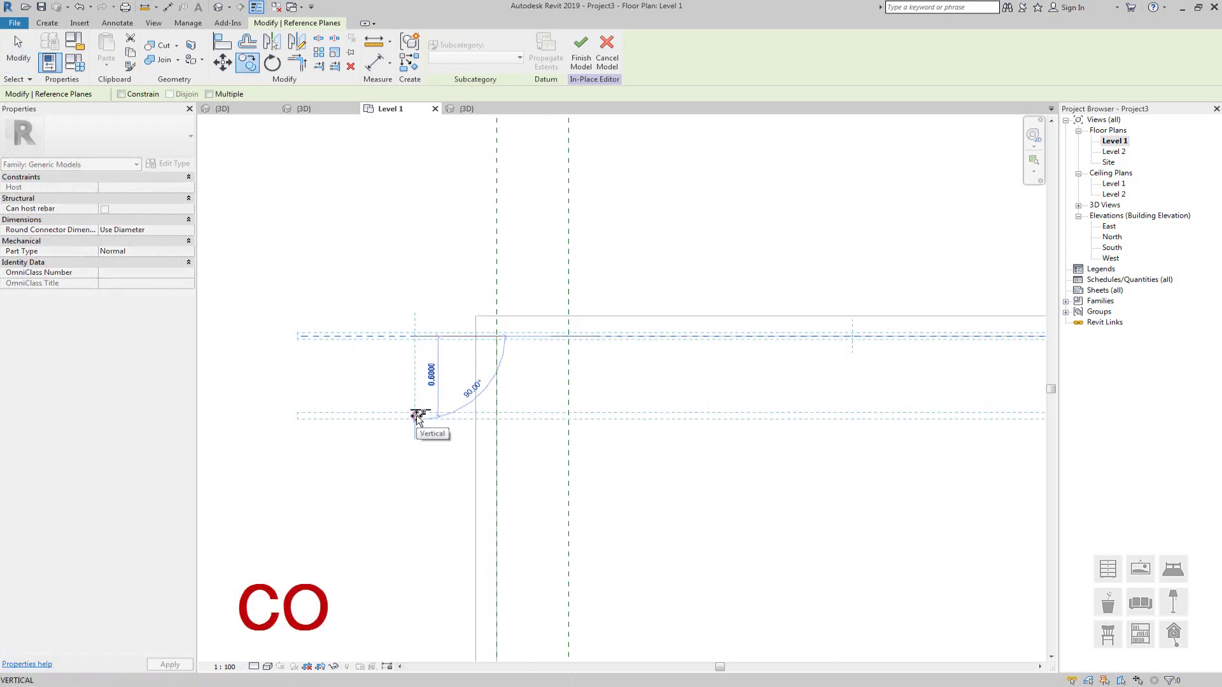
left_click(419, 417)
scroll(418, 418, "down", 2)
left_click(418, 421)
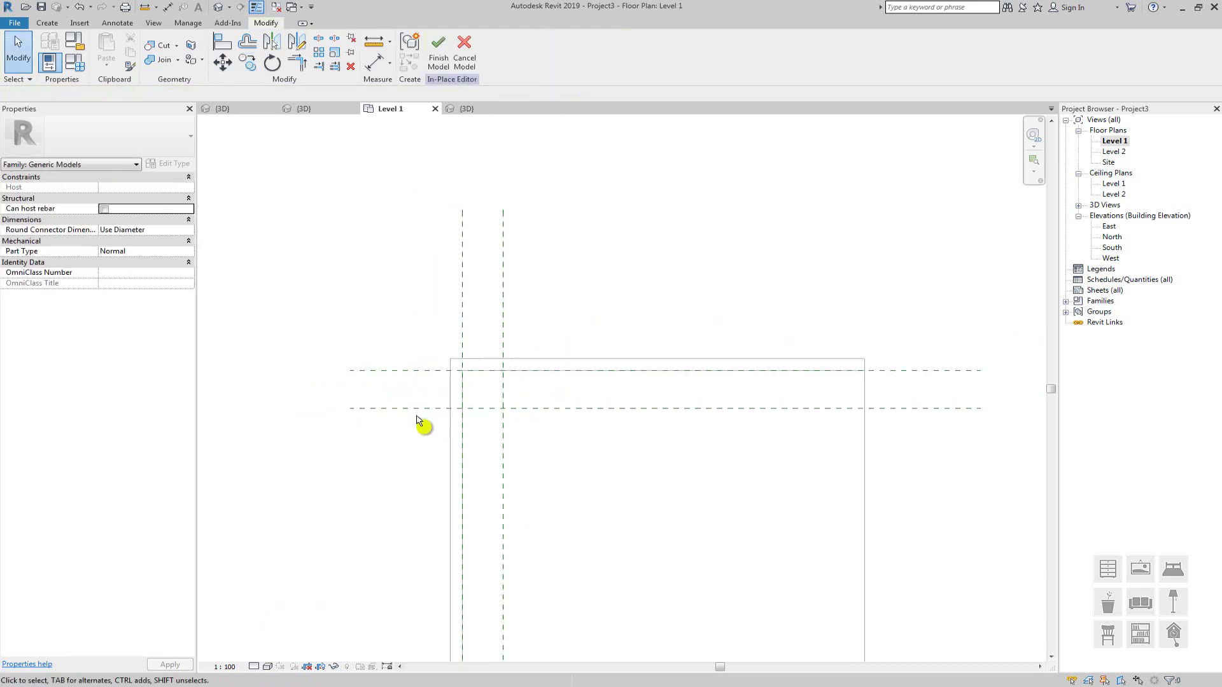
scroll(417, 417, "down", 3)
middle_click_drag(471, 377, 452, 427)
scroll(443, 386, "up", 5)
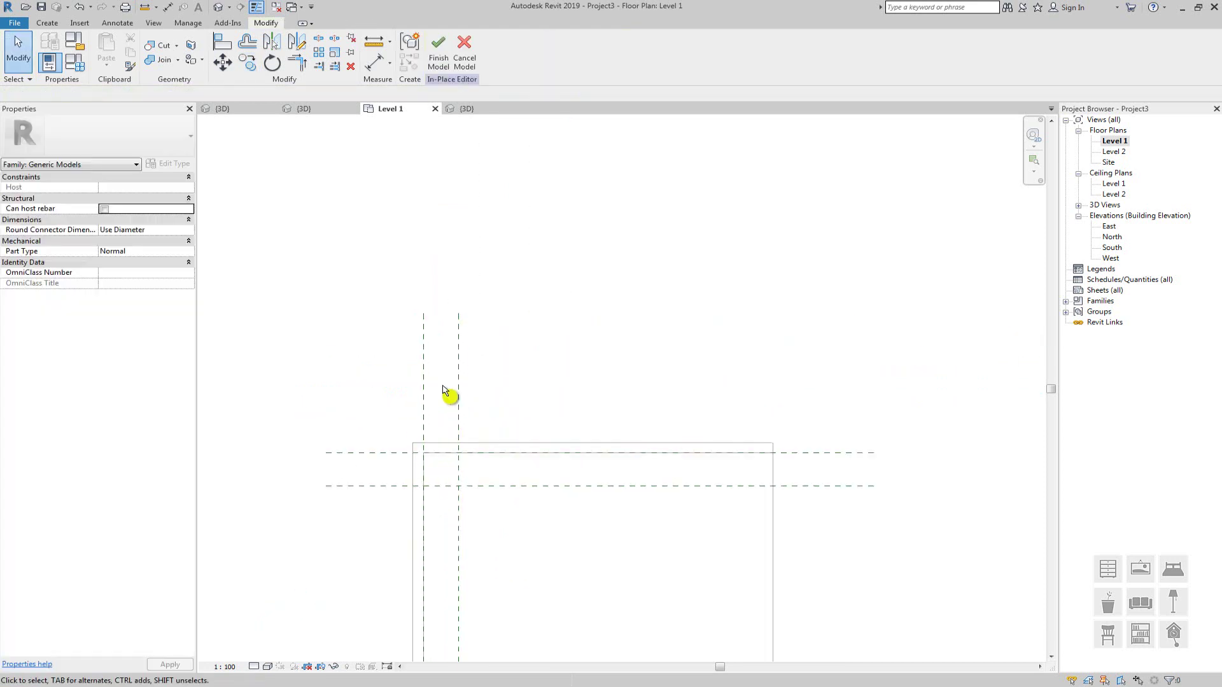
Copy the vertical reference plane on the left wall's inner face 2.6 m to the right
left_click(415, 356)
middle_click_drag(447, 357, 438, 274)
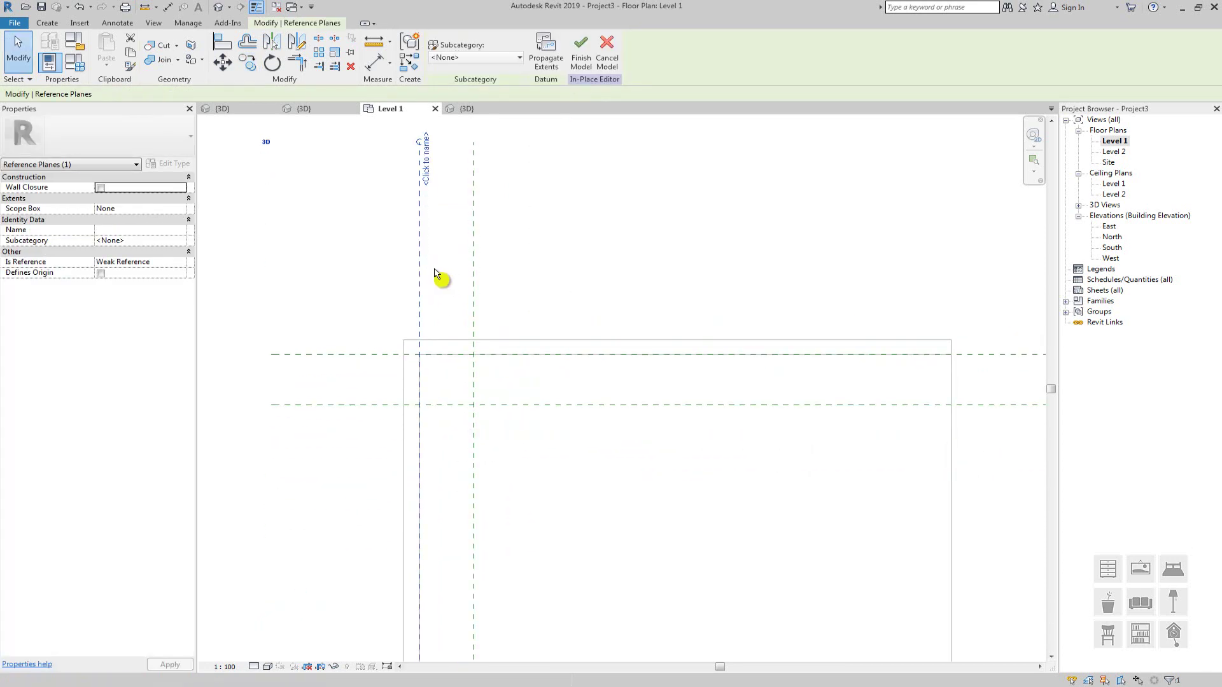
left_click(407, 262)
left_click(419, 262)
key("c")
key("o")
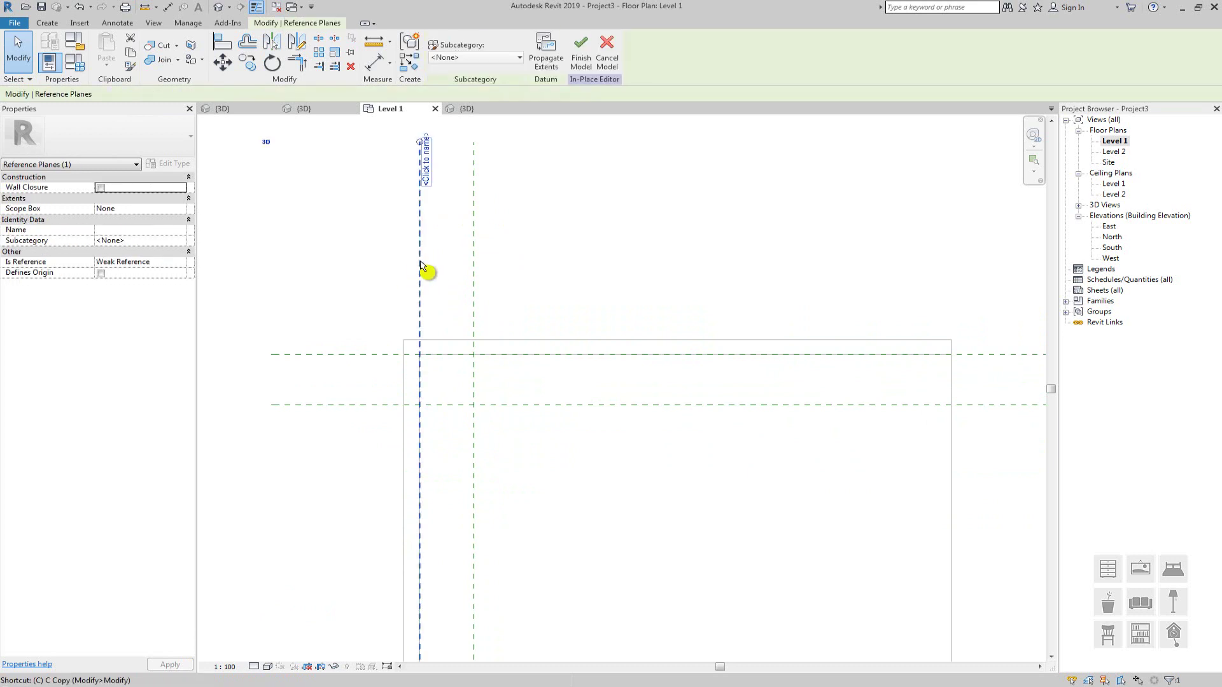
left_click(421, 262)
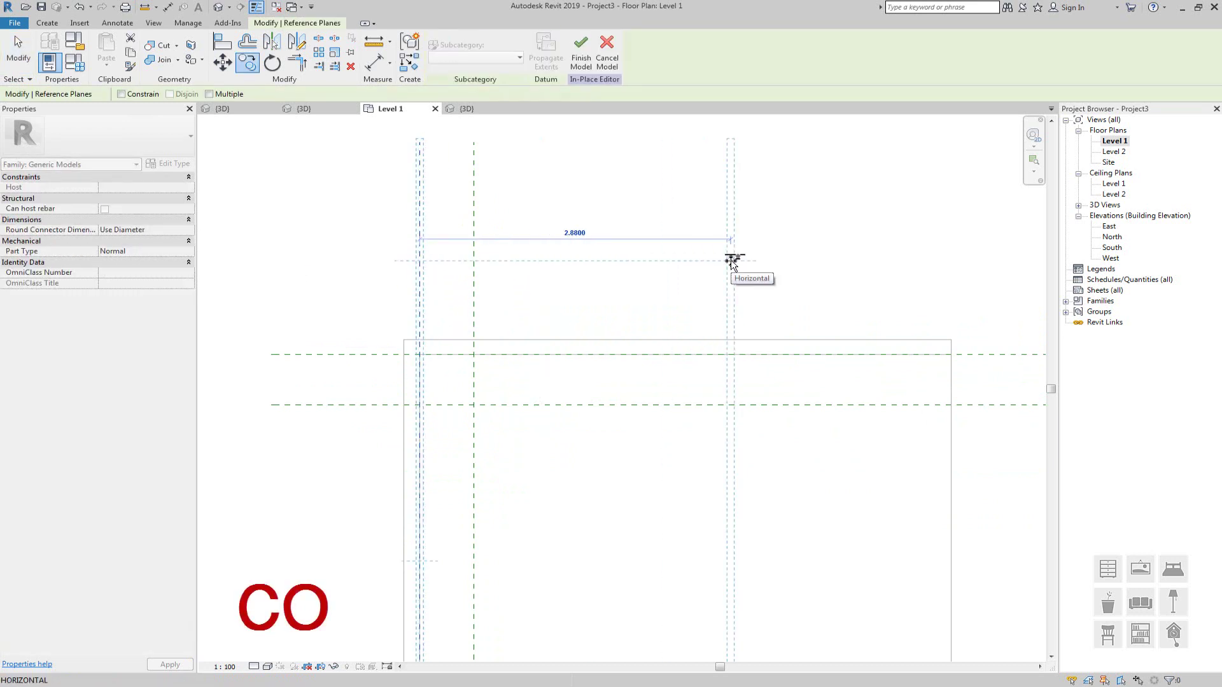
type("2.6")
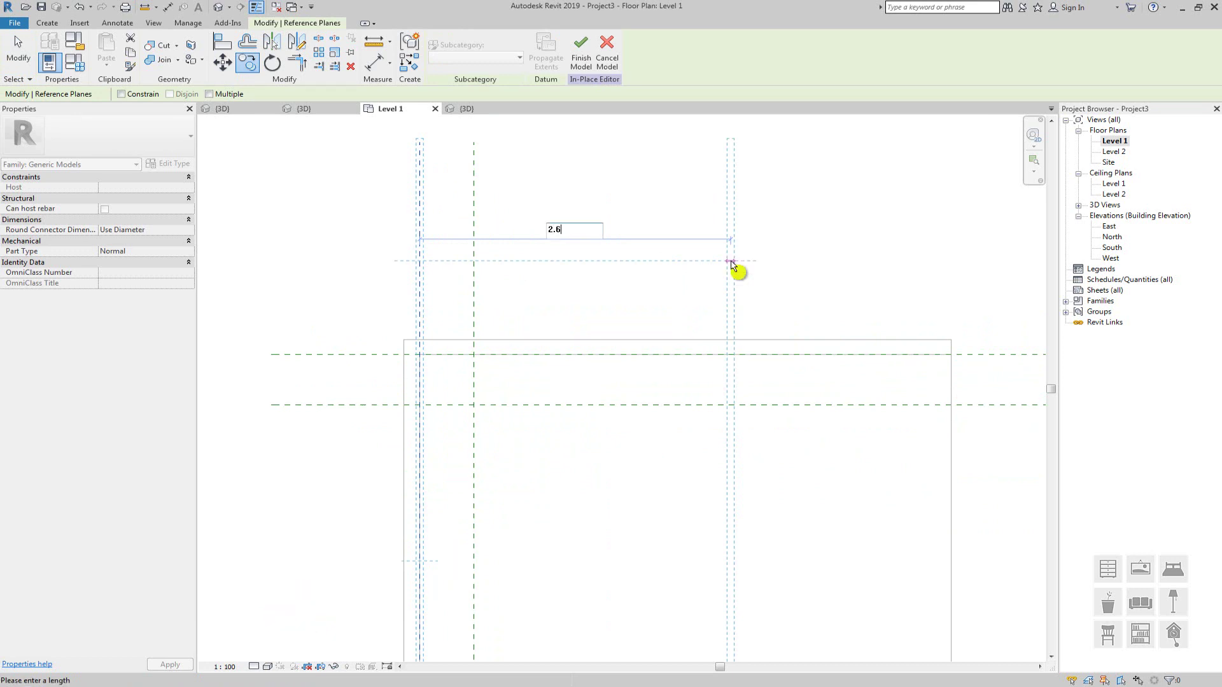
key("Return")
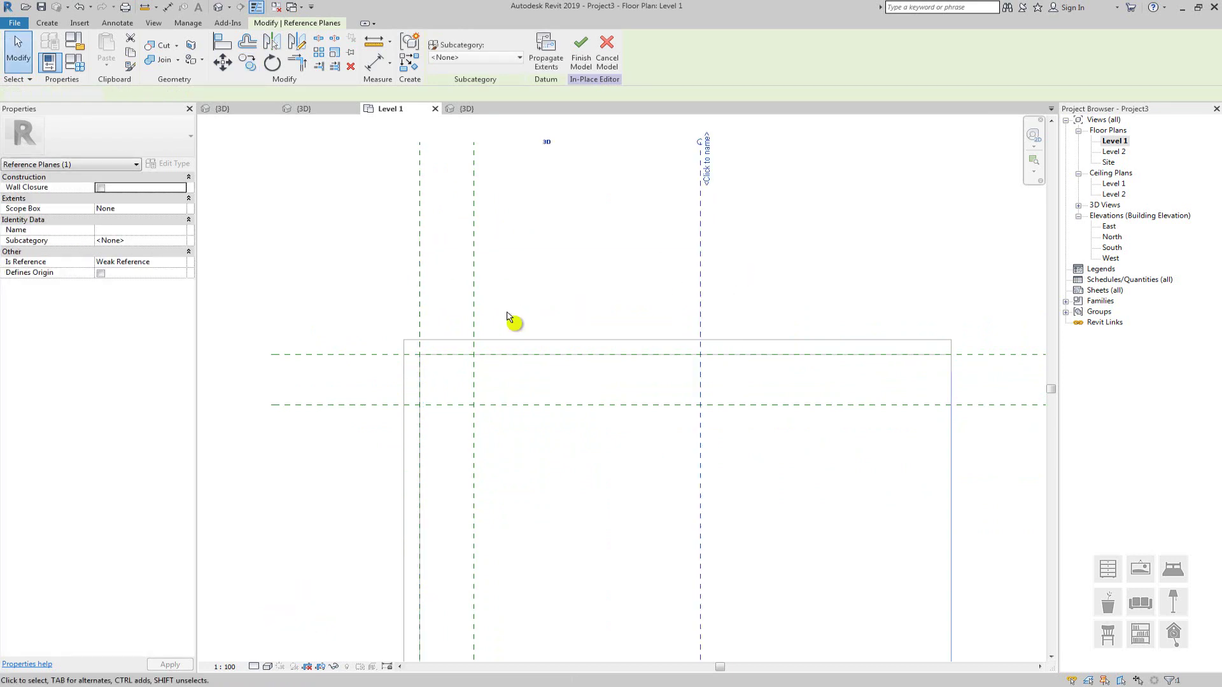
key("Escape")
Copy the horizontal reference plane on the upper wall's inner face 2.6 m downward
scroll(354, 362, "up", 2)
left_click(361, 355)
middle_click_drag(362, 355, 490, 255)
key("c")
key("o")
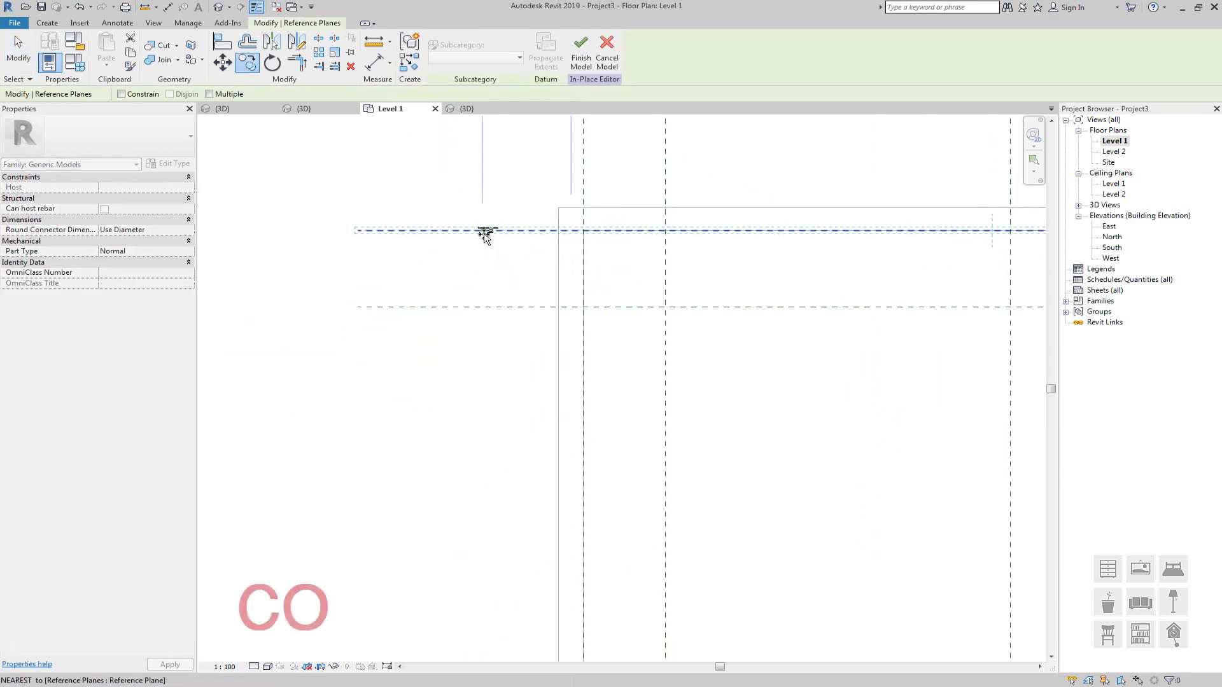
left_click(486, 231)
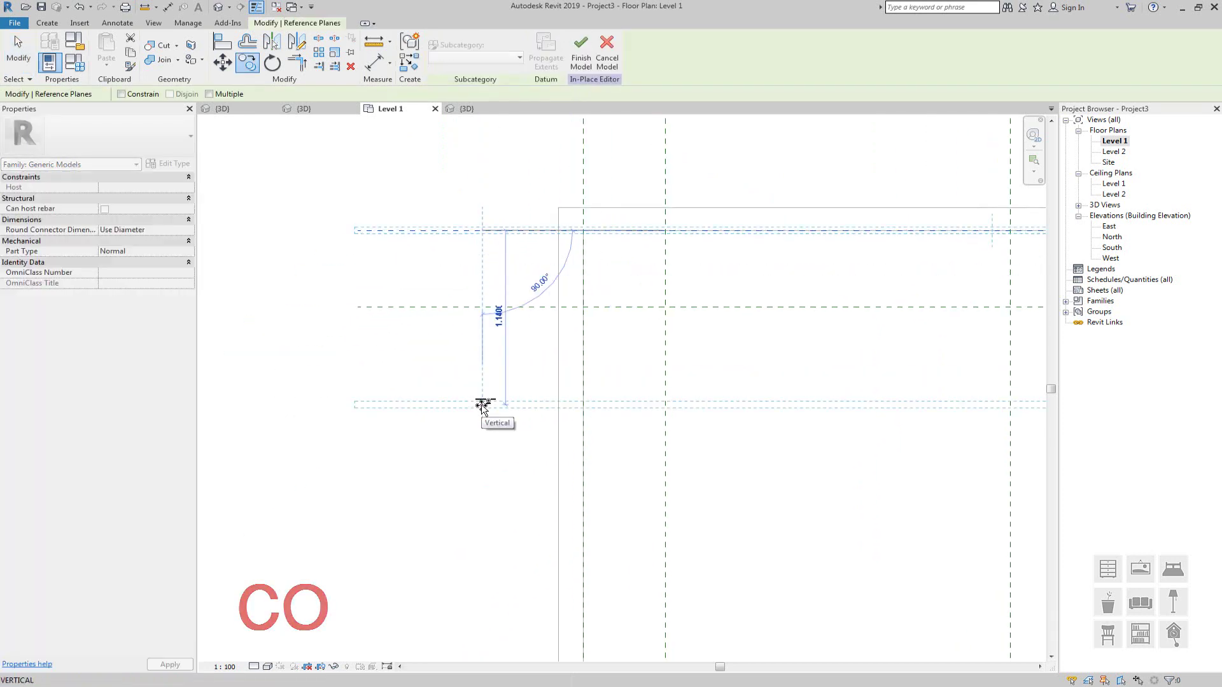
type("2.6")
key("Return")
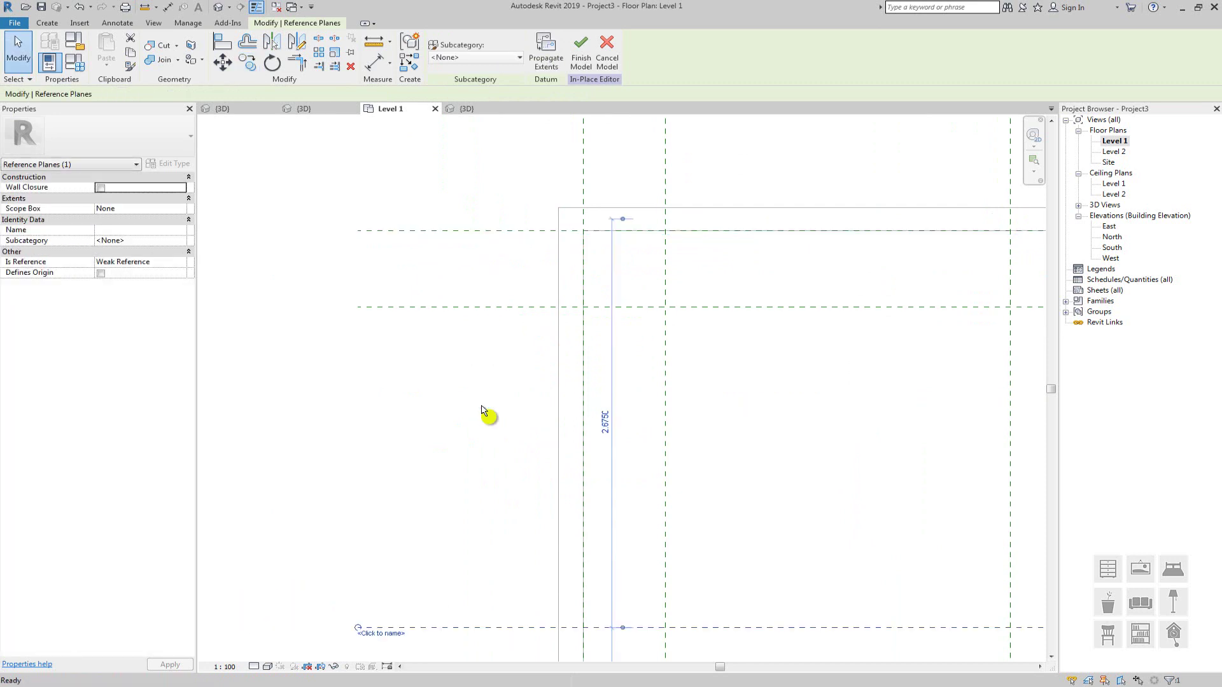
key("Escape")
Start an extrusion and sketch the bench's 0.5 m lower end and 2.1 m inner vertical edge along the reference planes
scroll(486, 347, "down", 3)
scroll(597, 344, "up", 1)
middle_click_drag(597, 344, 587, 355)
scroll(464, 281, "up", 2)
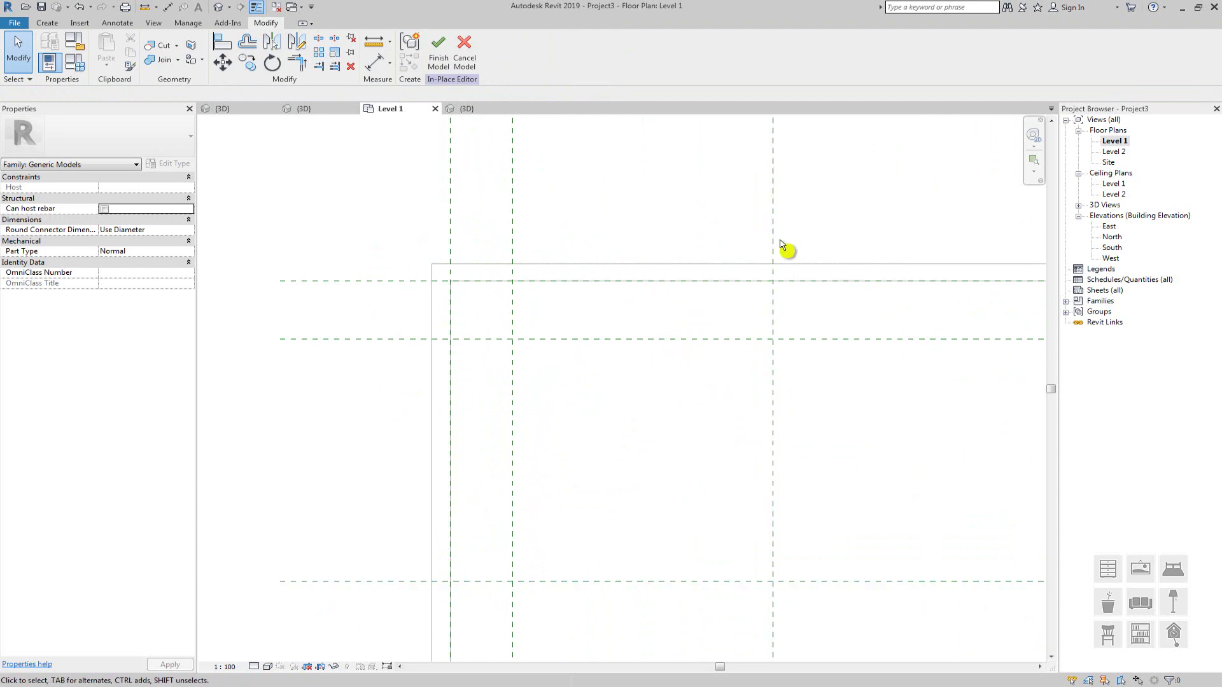
middle_click_drag(698, 239, 674, 236)
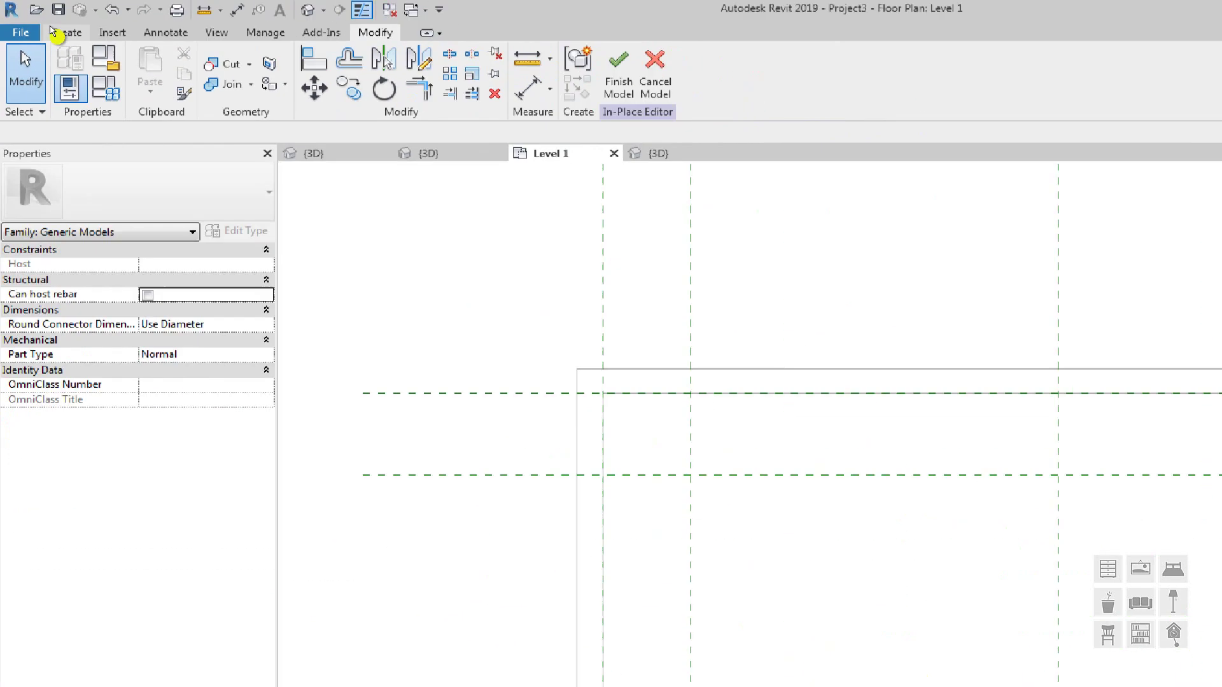
left_click(94, 46)
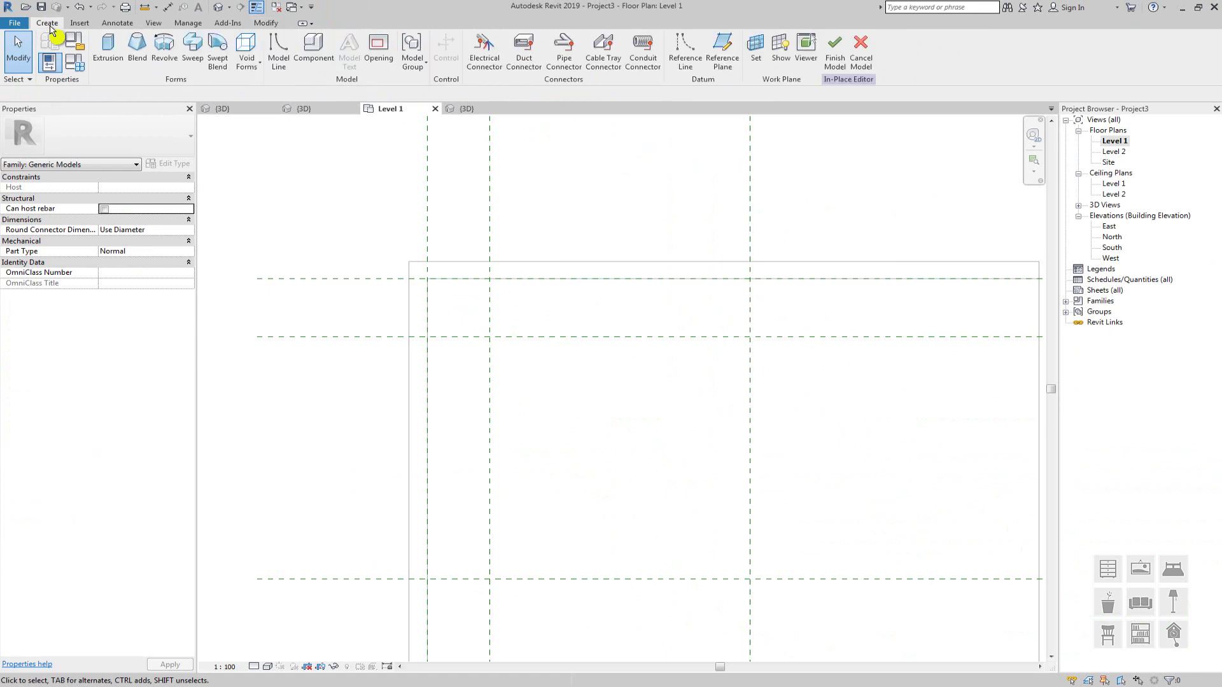
left_click(108, 51)
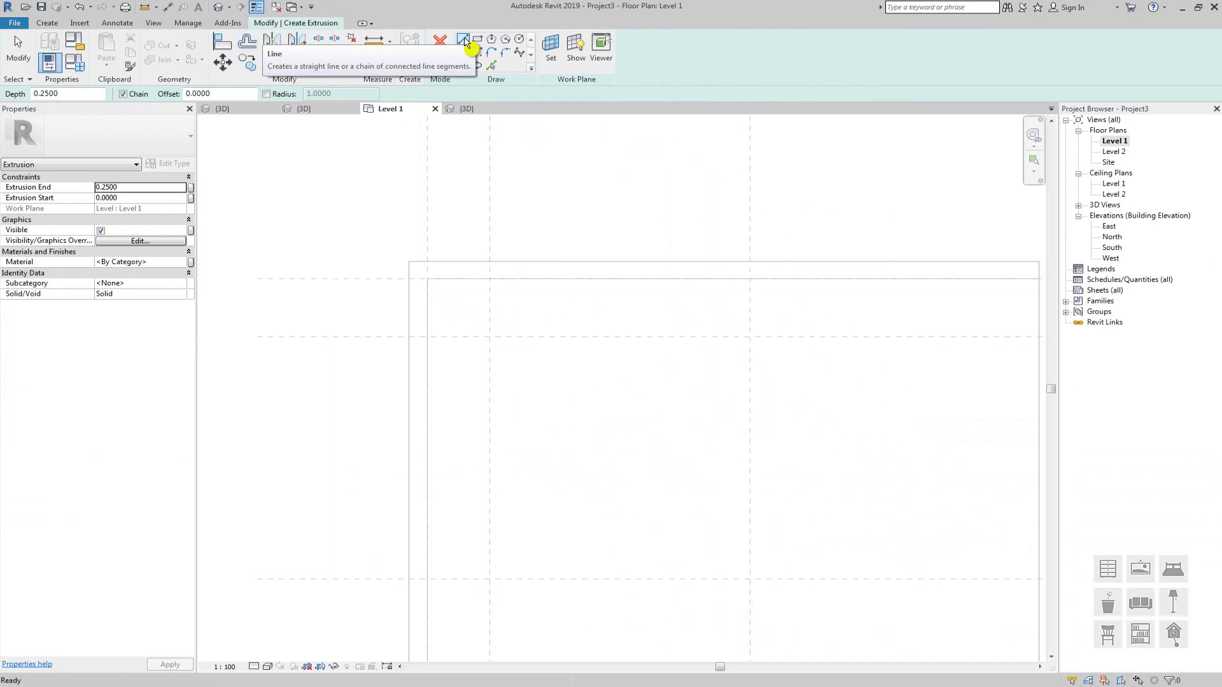
scroll(502, 272, "up", 3)
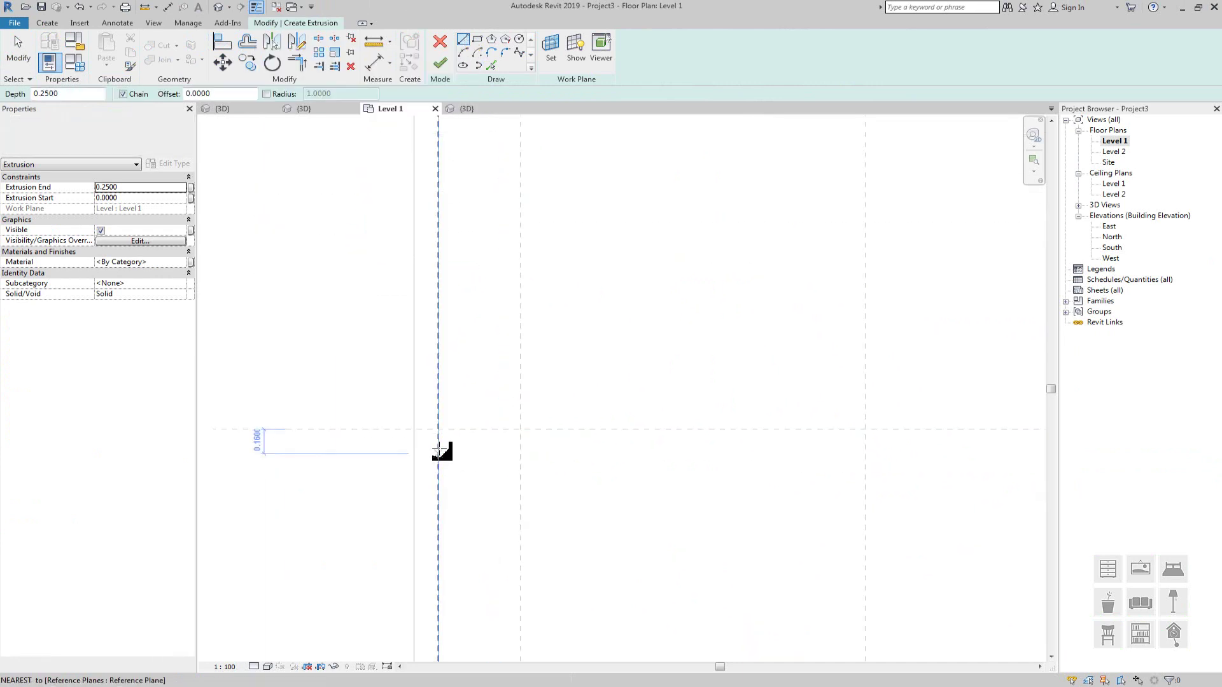
scroll(439, 450, "up", 5)
left_click(437, 411)
scroll(615, 413, "up", 1)
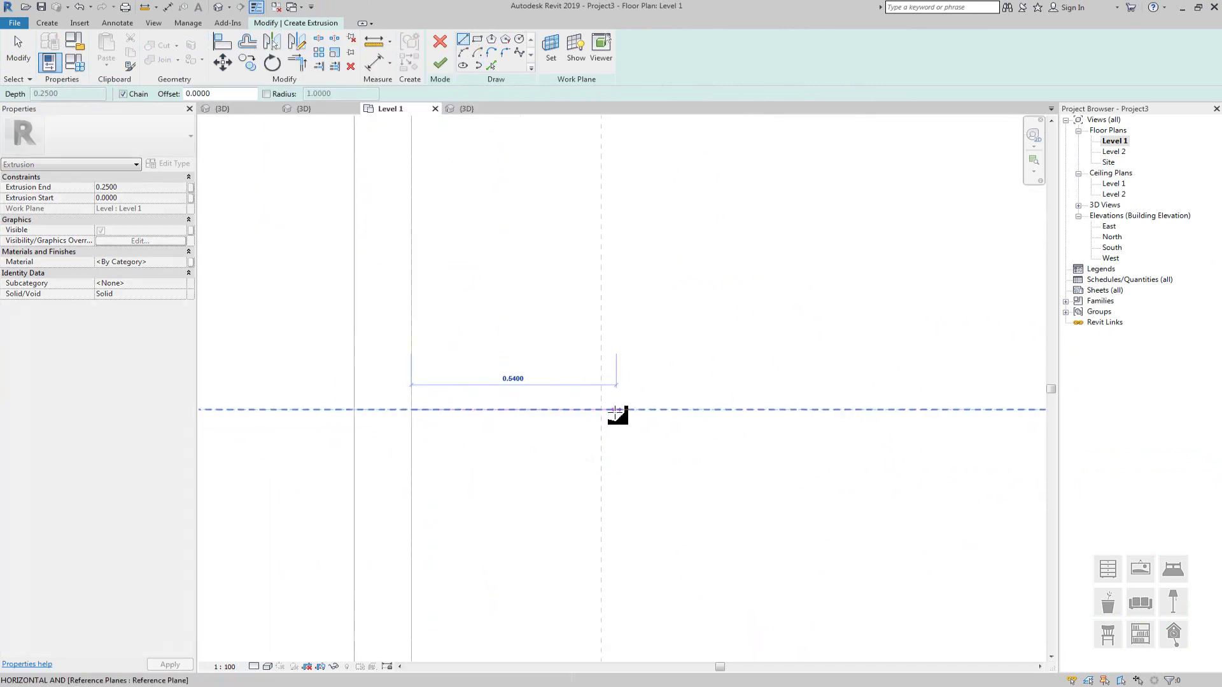
left_click(600, 409)
scroll(580, 412, "down", 4)
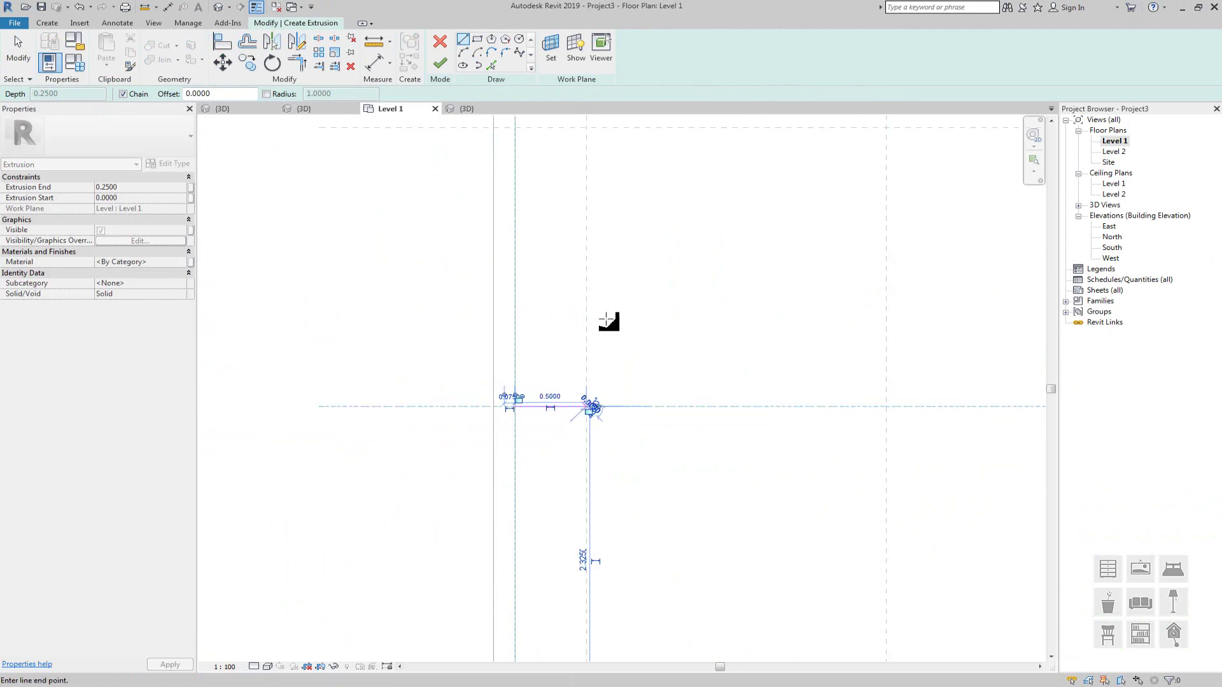
scroll(572, 239, "up", 4)
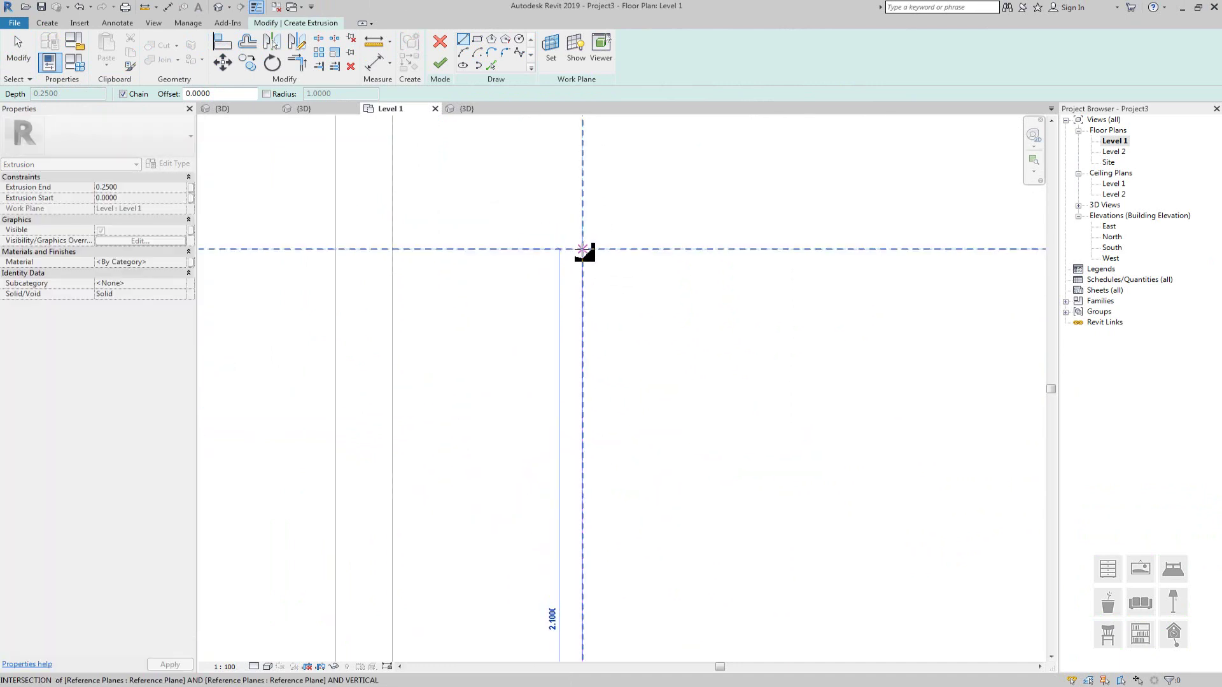
left_click(582, 249)
Close the L-shaped profile with the 2.1 m inner horizontal edge, the 0.5 m right end and the outer edges along the walls' inner faces
scroll(611, 254, "down", 3)
scroll(846, 255, "up", 1)
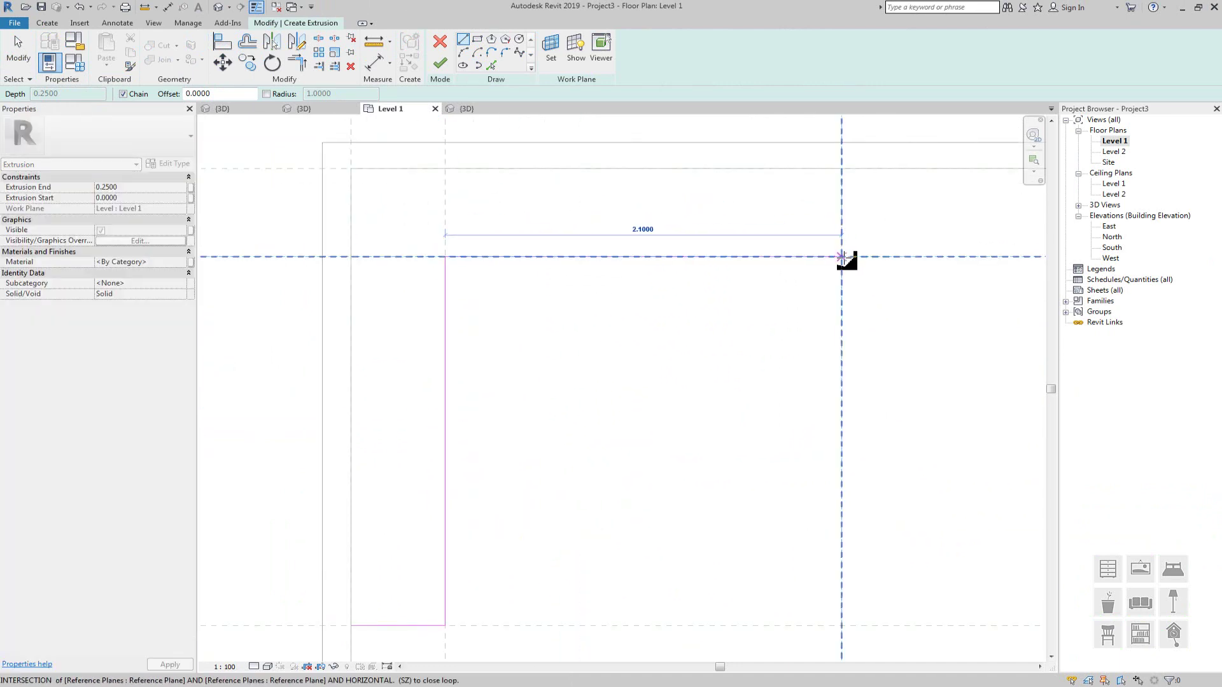
left_click(842, 256)
left_click(841, 168)
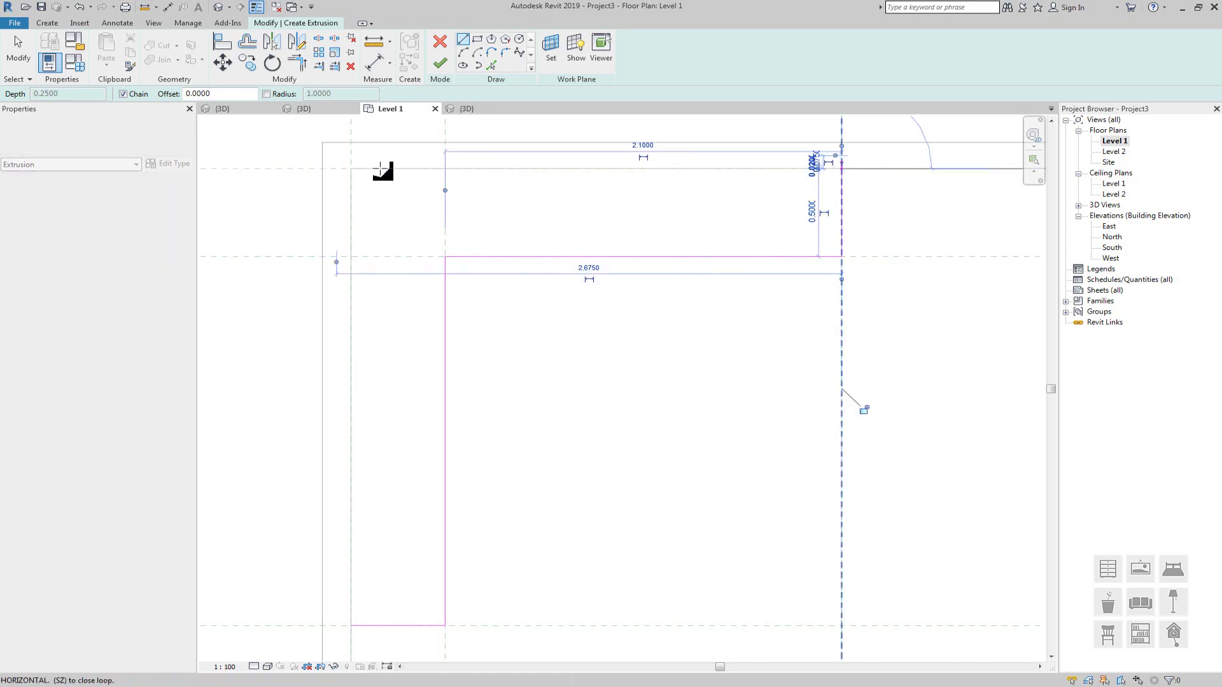
left_click(352, 169)
scroll(535, 414, "up", 3)
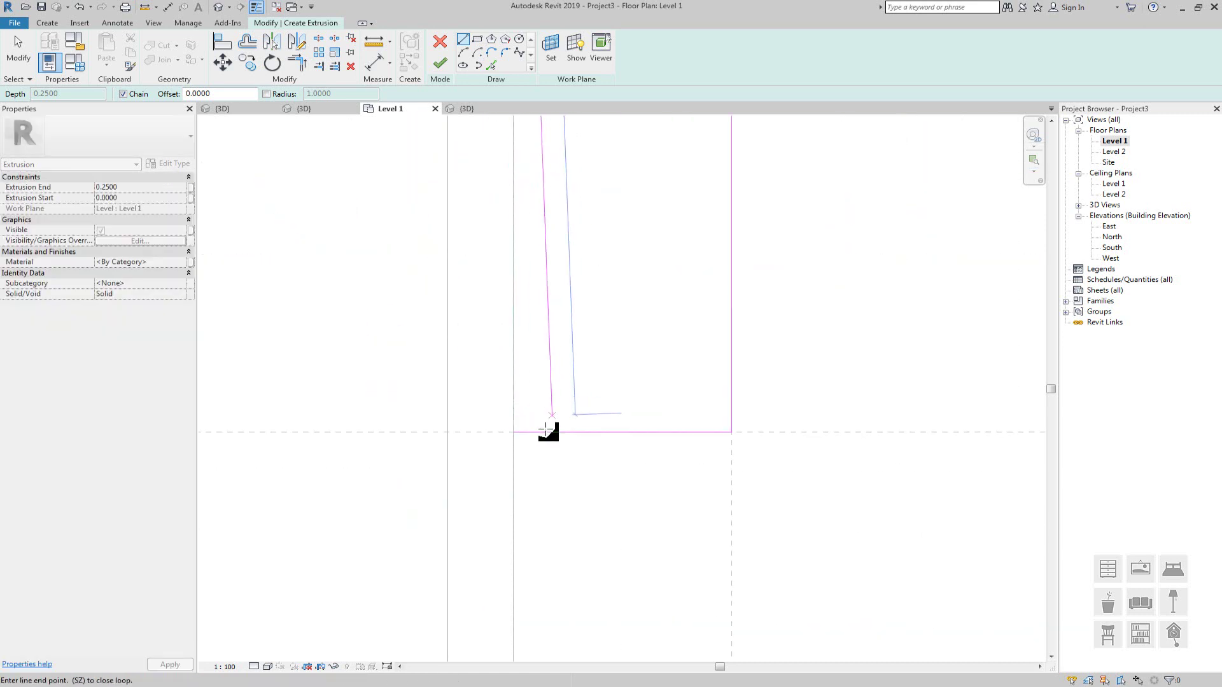
scroll(517, 431, "down", 2)
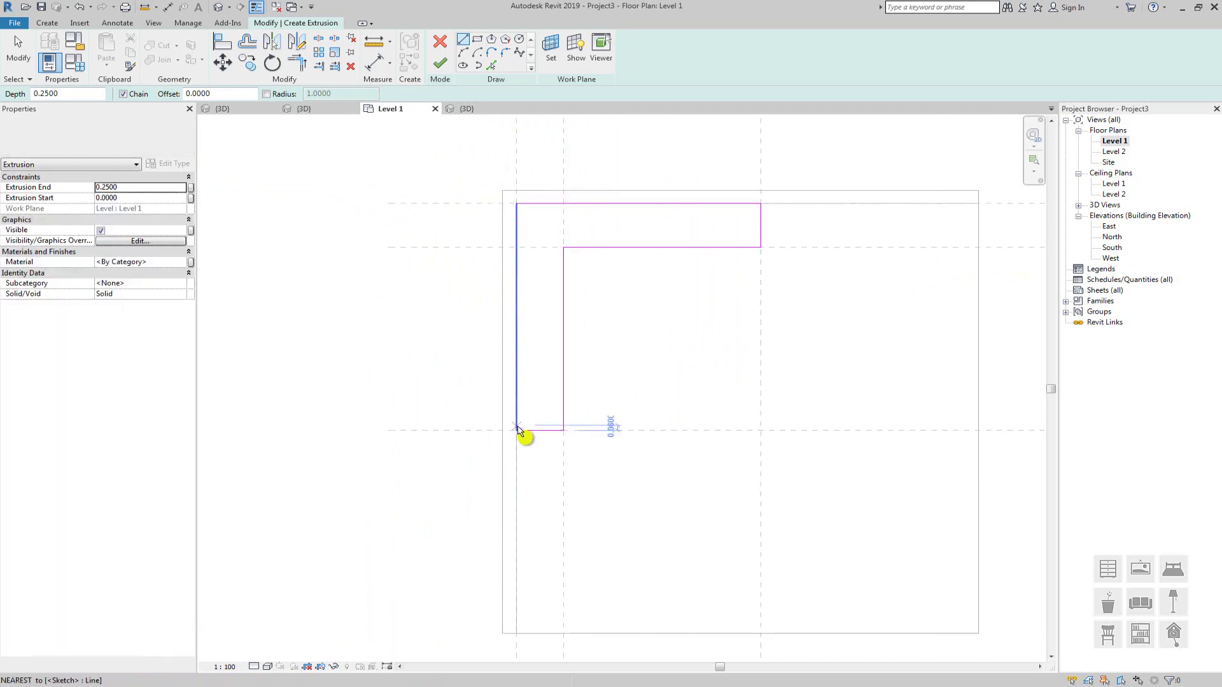
key("Escape")
middle_click_drag(546, 417, 503, 512)
key("Escape")
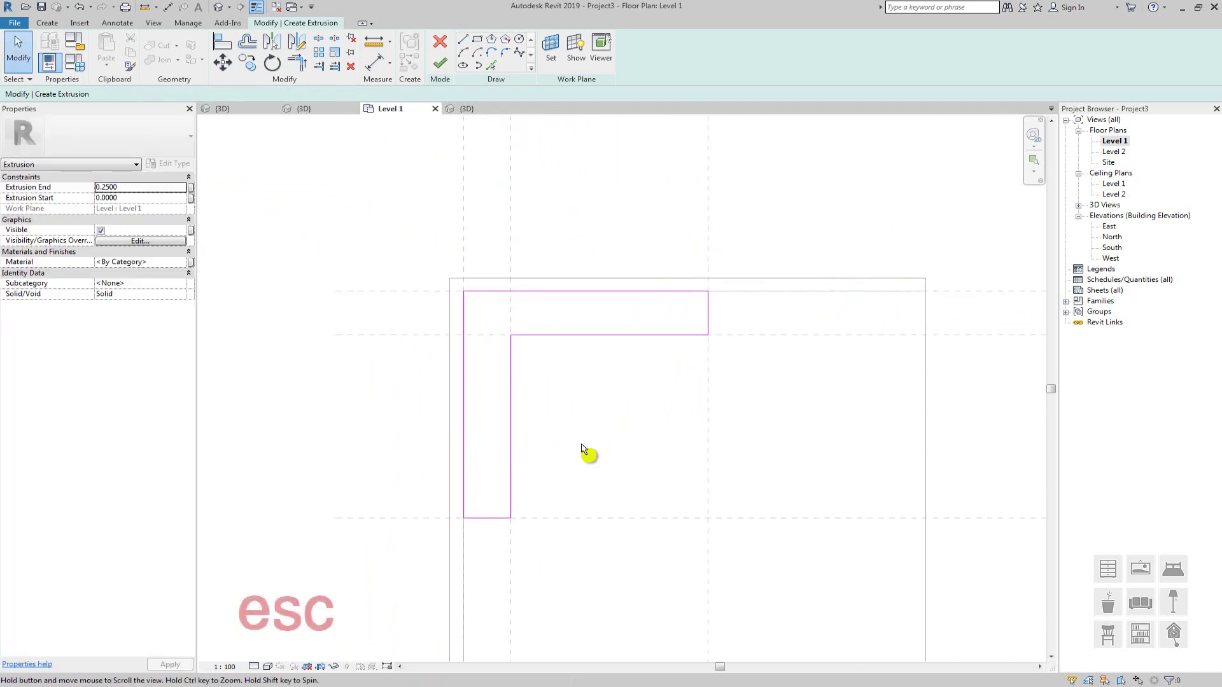
scroll(556, 439, "up", 1)
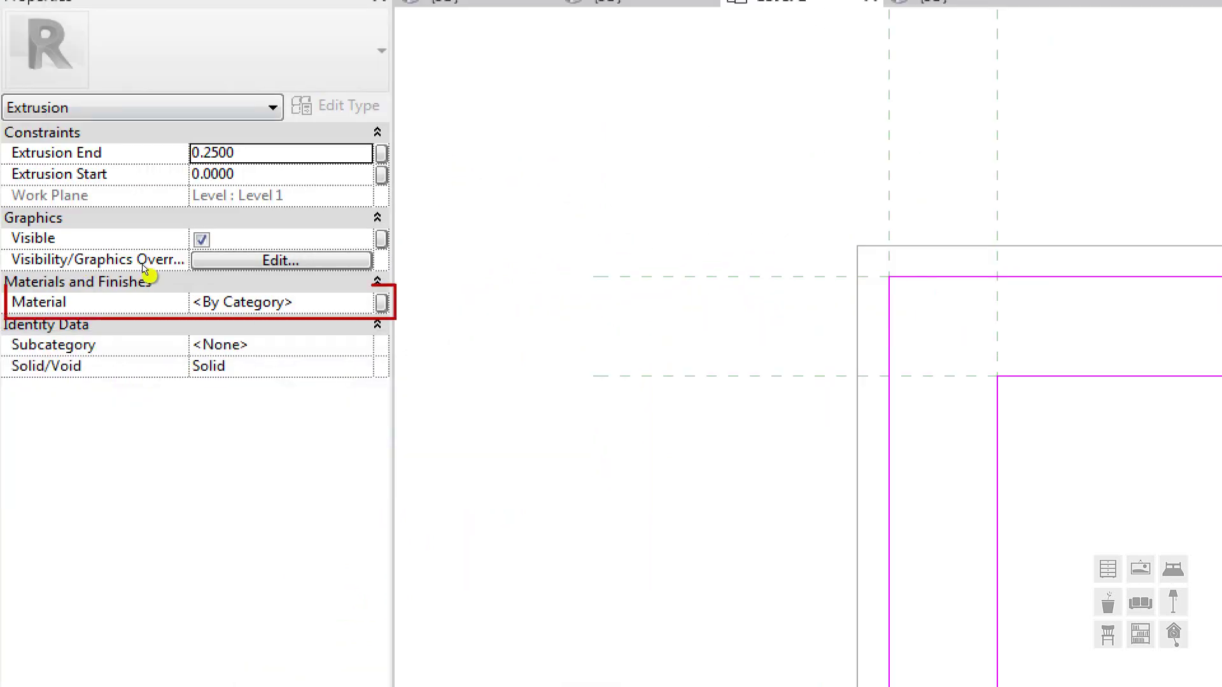
left_click(285, 302)
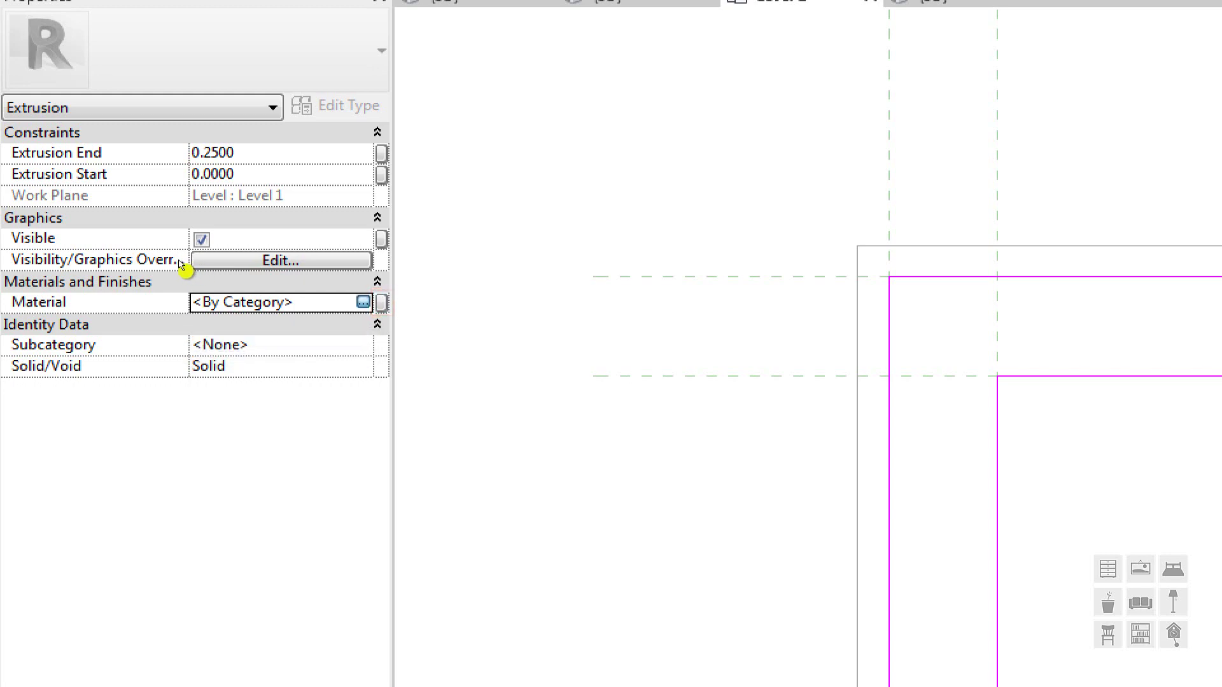
left_click(364, 302)
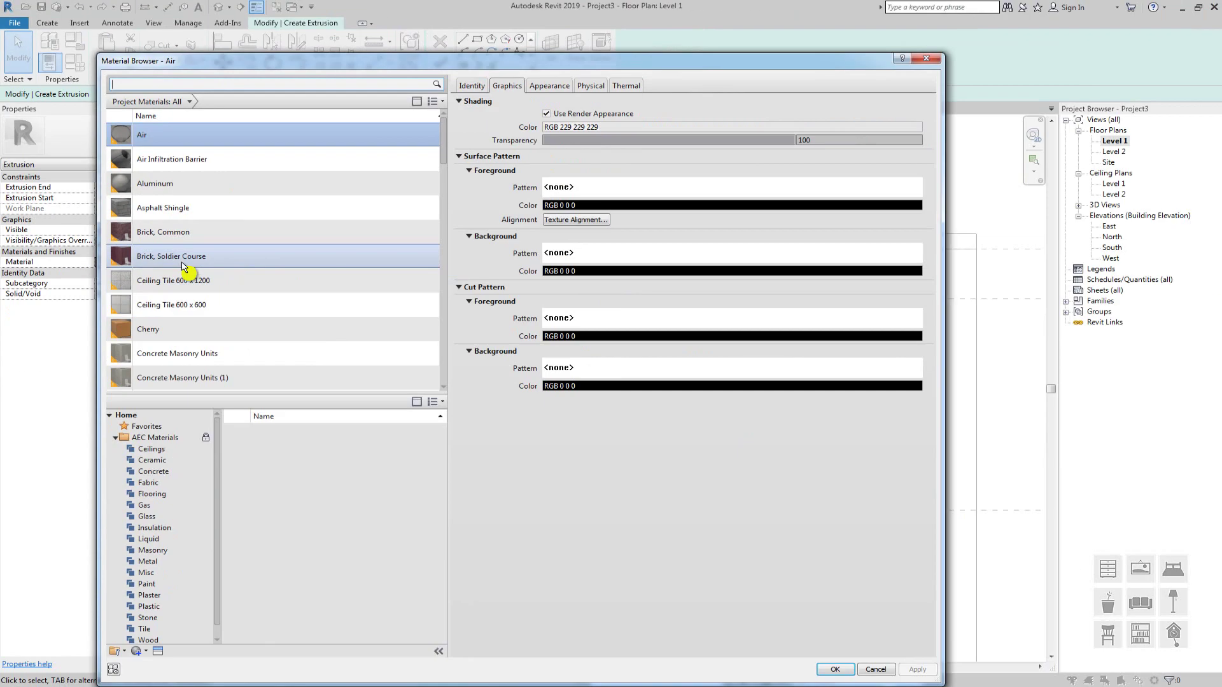
left_click(928, 58)
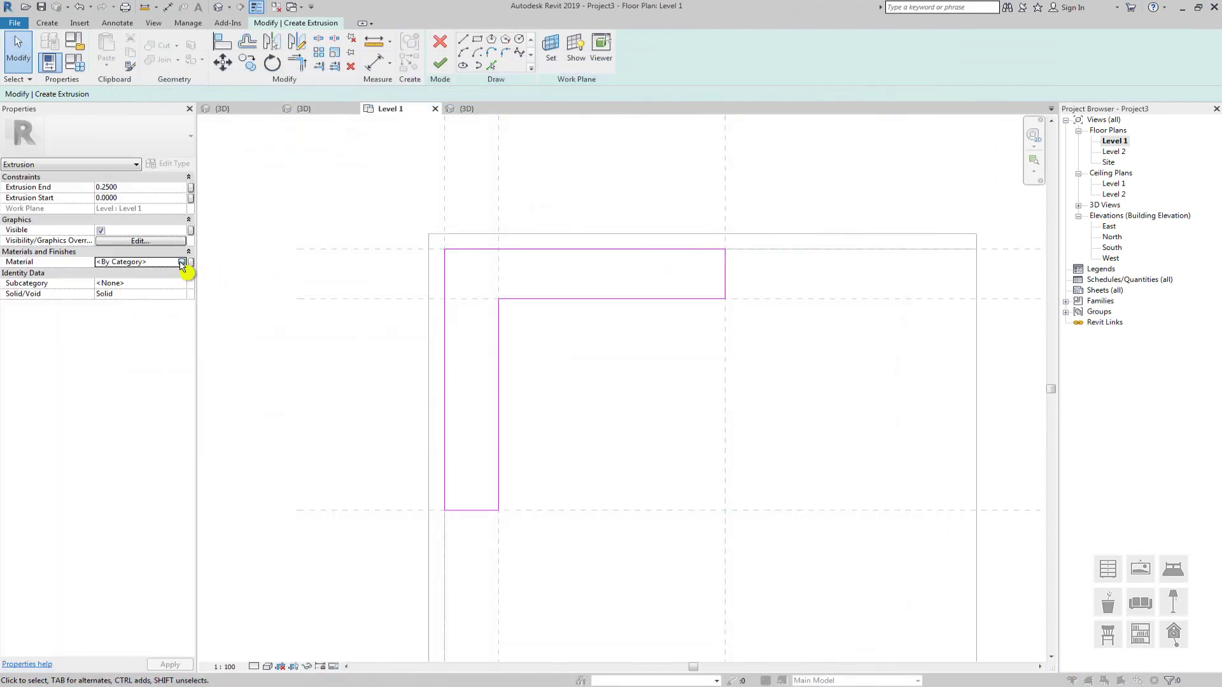
Create a new material for the extrusion and name it Laca Branca
left_click(181, 261)
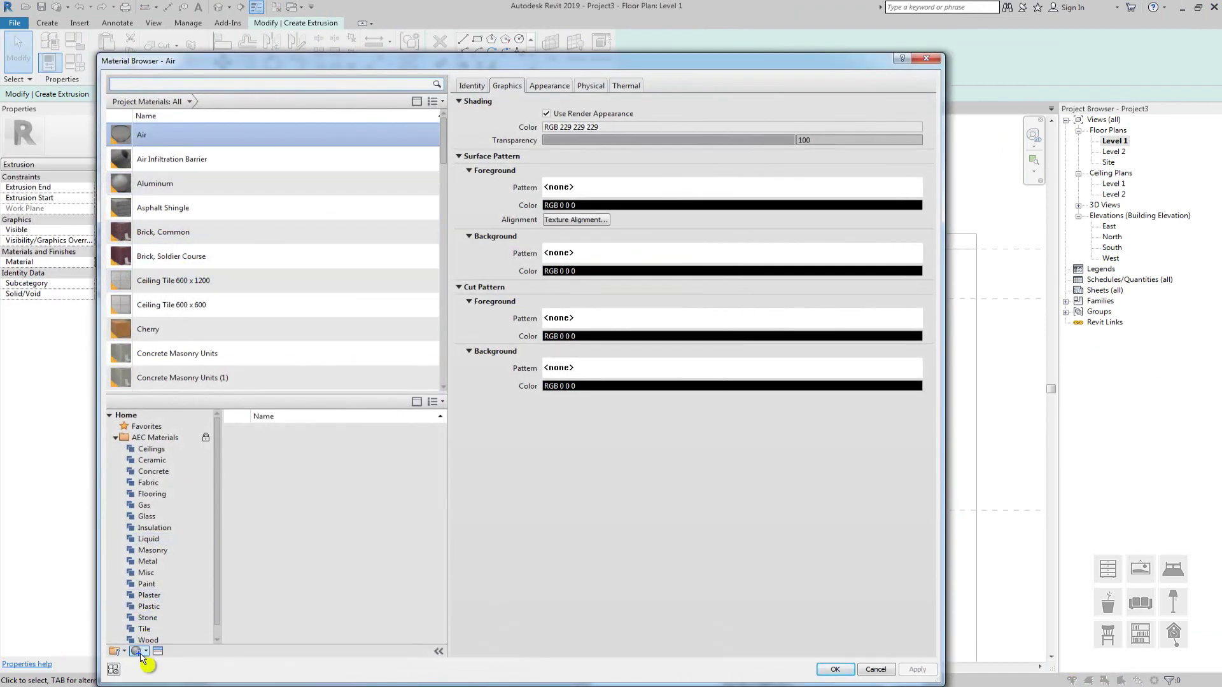
left_click(140, 655)
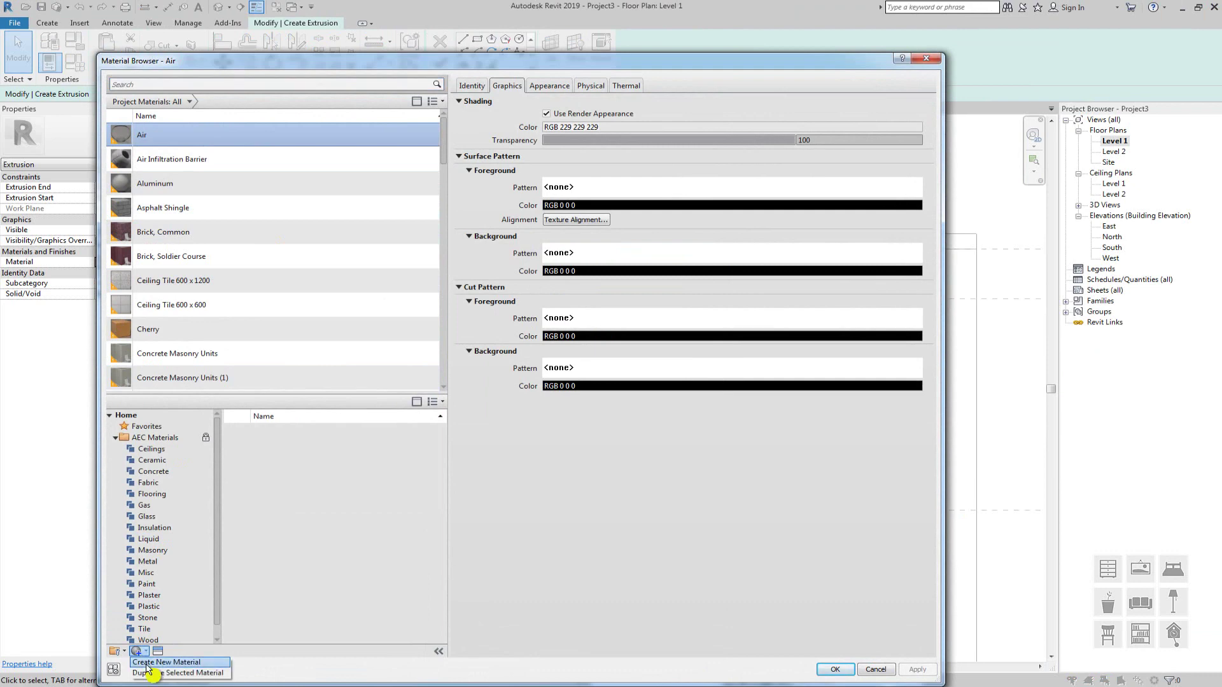
left_click(146, 664)
right_click(194, 258)
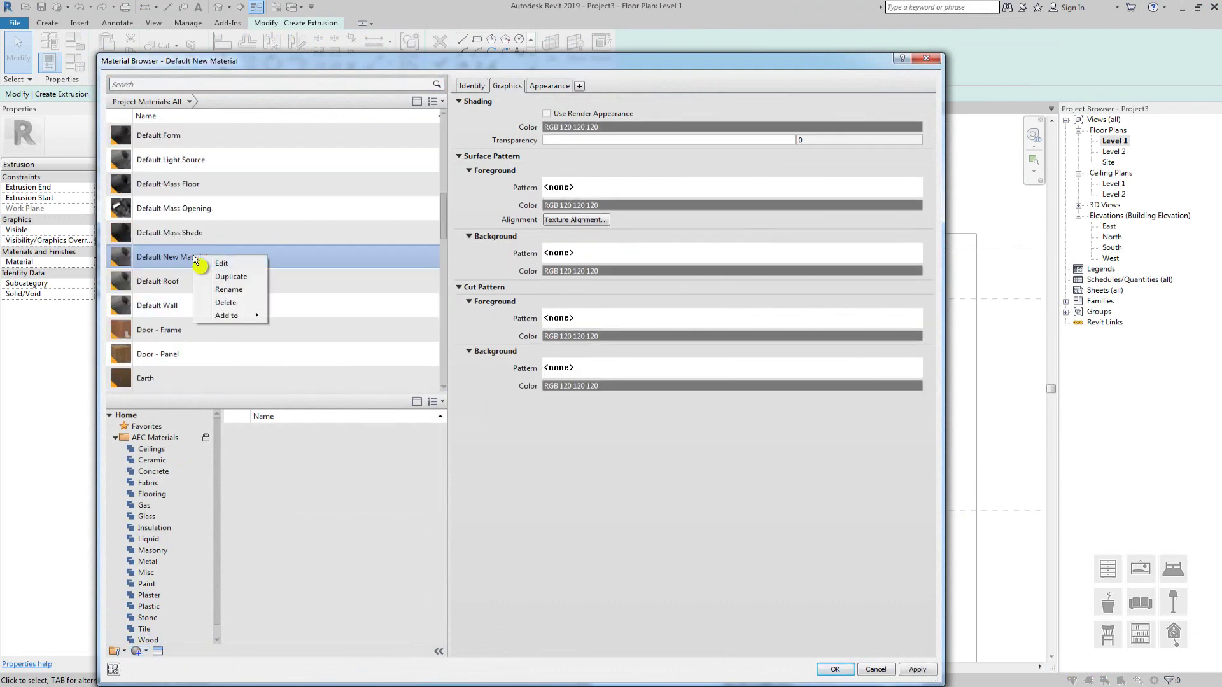
left_click(229, 289)
key("BackSpace")
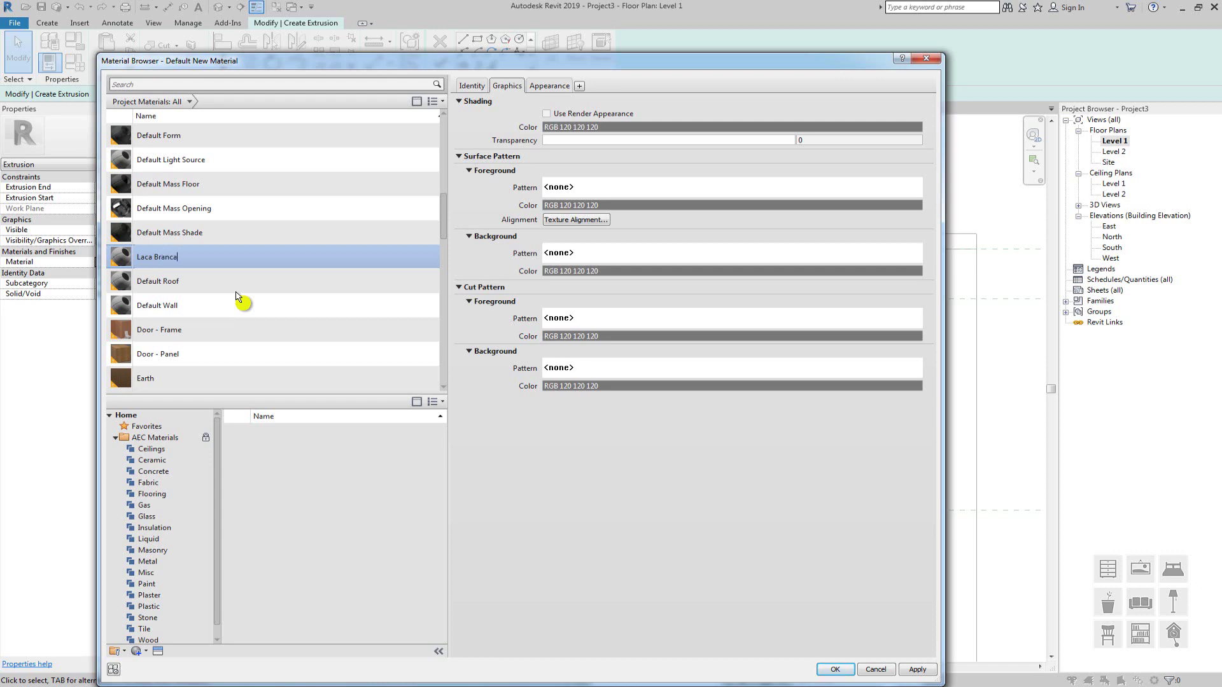
left_click(236, 294)
left_click(204, 382)
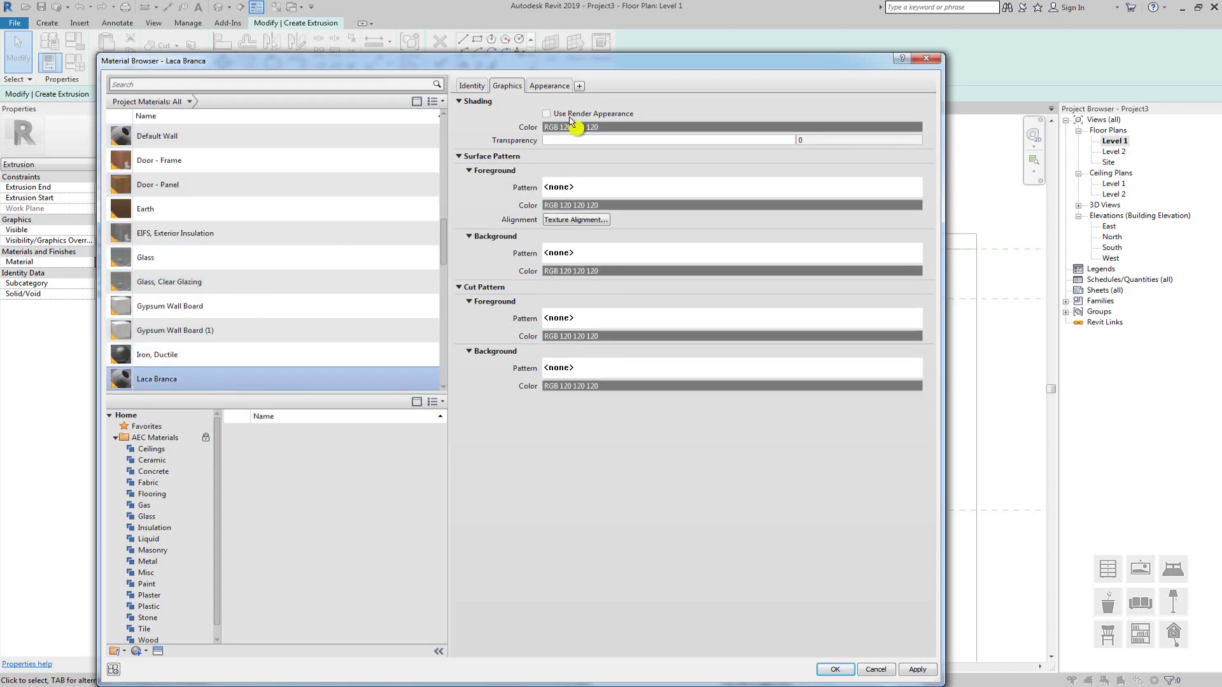
Set the Laca Branca material's appearance colour to white and use the render appearance for its shading
left_click(551, 86)
left_click(573, 215)
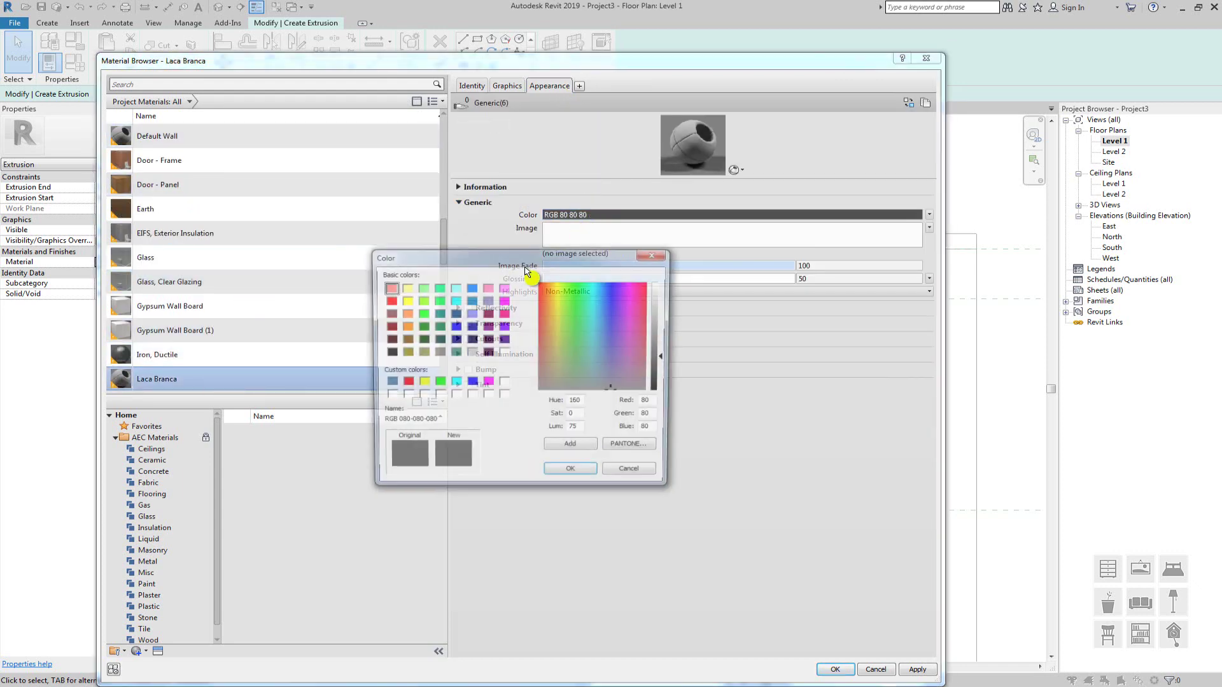
left_click(503, 354)
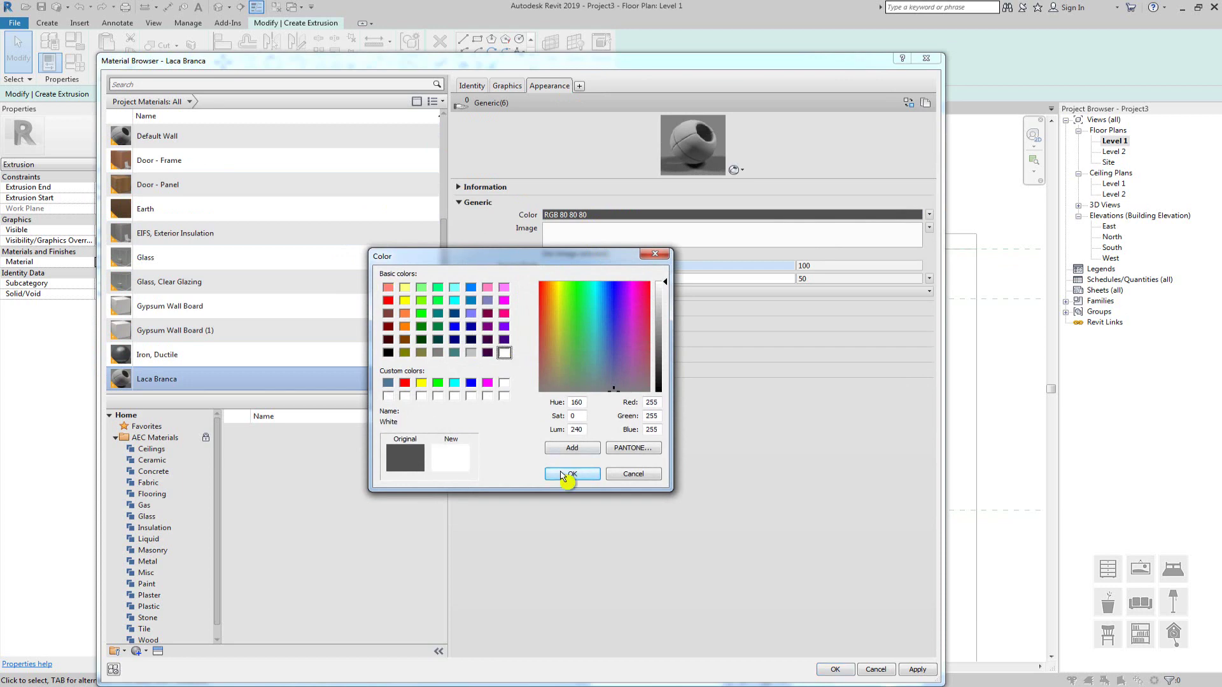
left_click(571, 474)
left_click(507, 86)
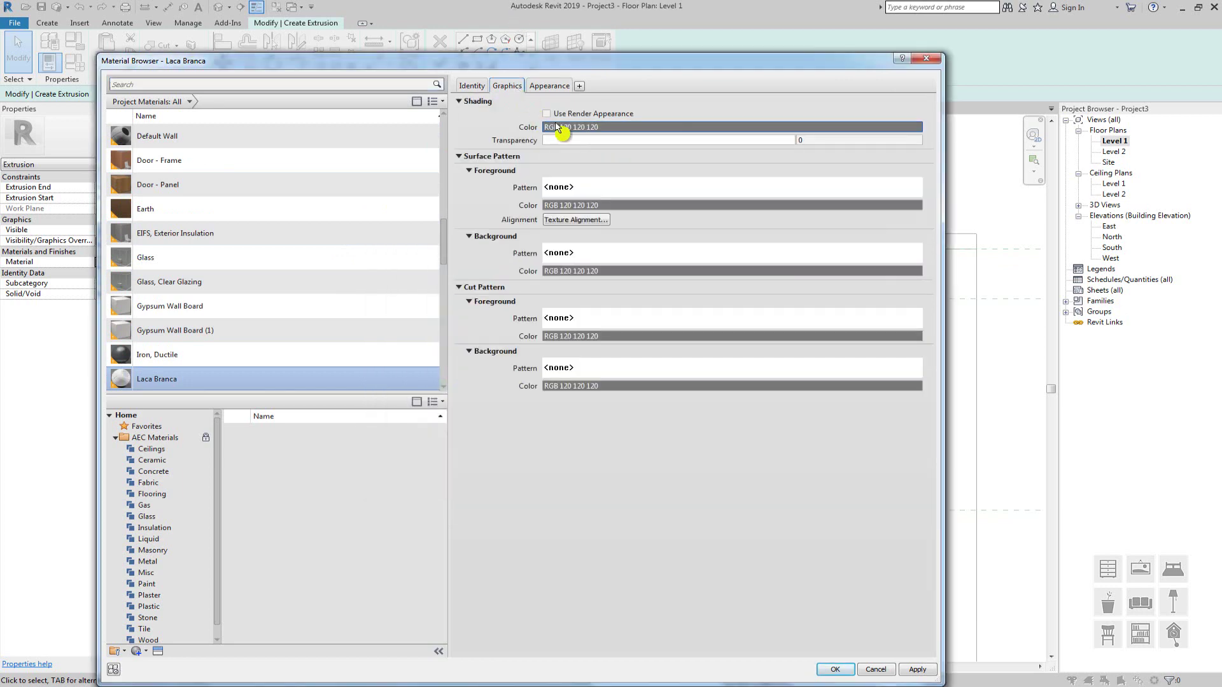
left_click(546, 113)
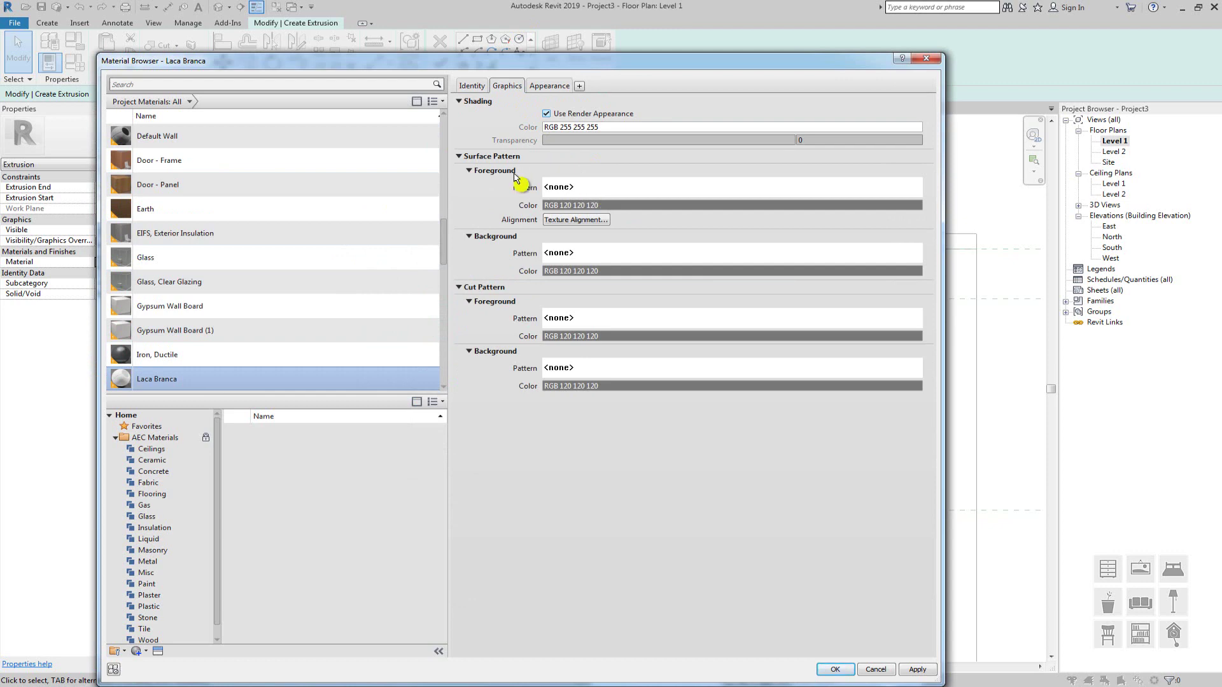
Set the Laca Branca material's surface foreground pattern to Solid fill with the colour white
left_click(595, 193)
left_click(633, 214)
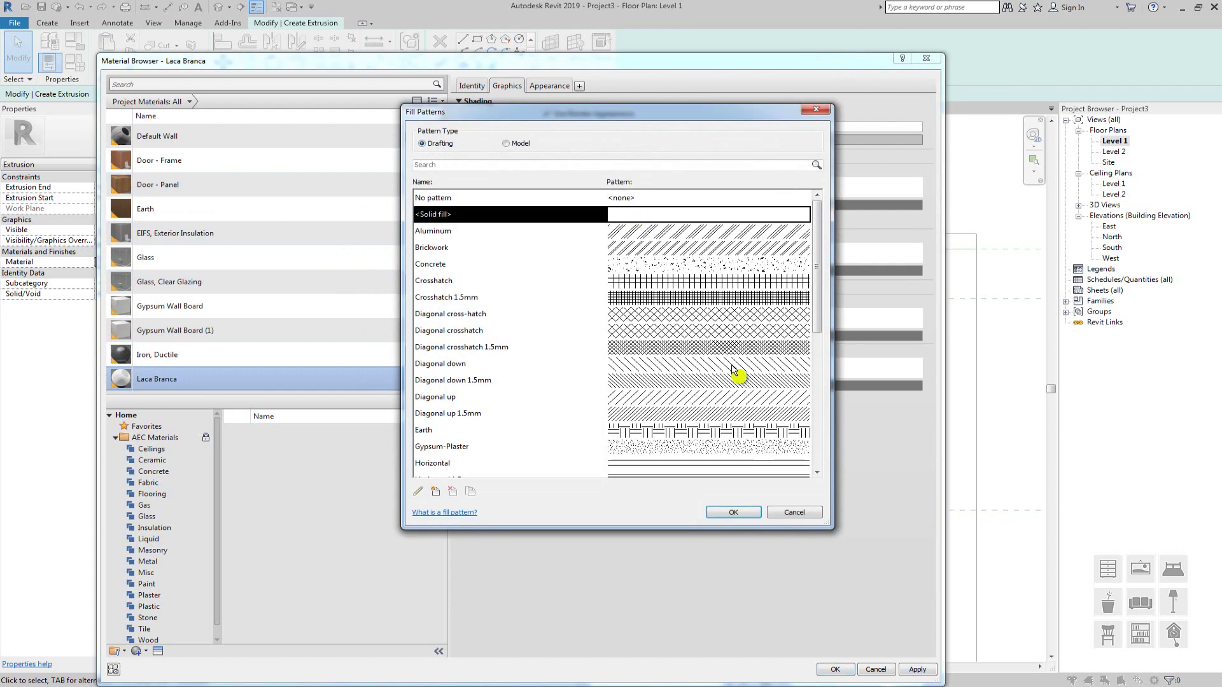
left_click(754, 514)
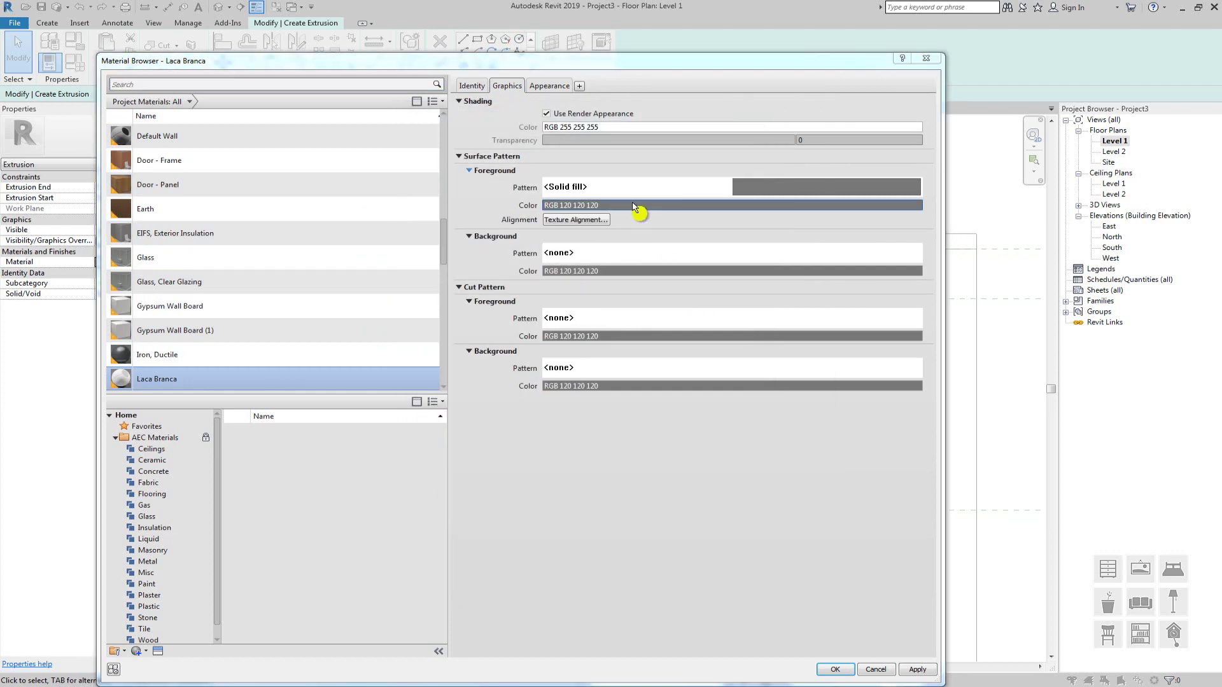
left_click(634, 206)
left_click(505, 353)
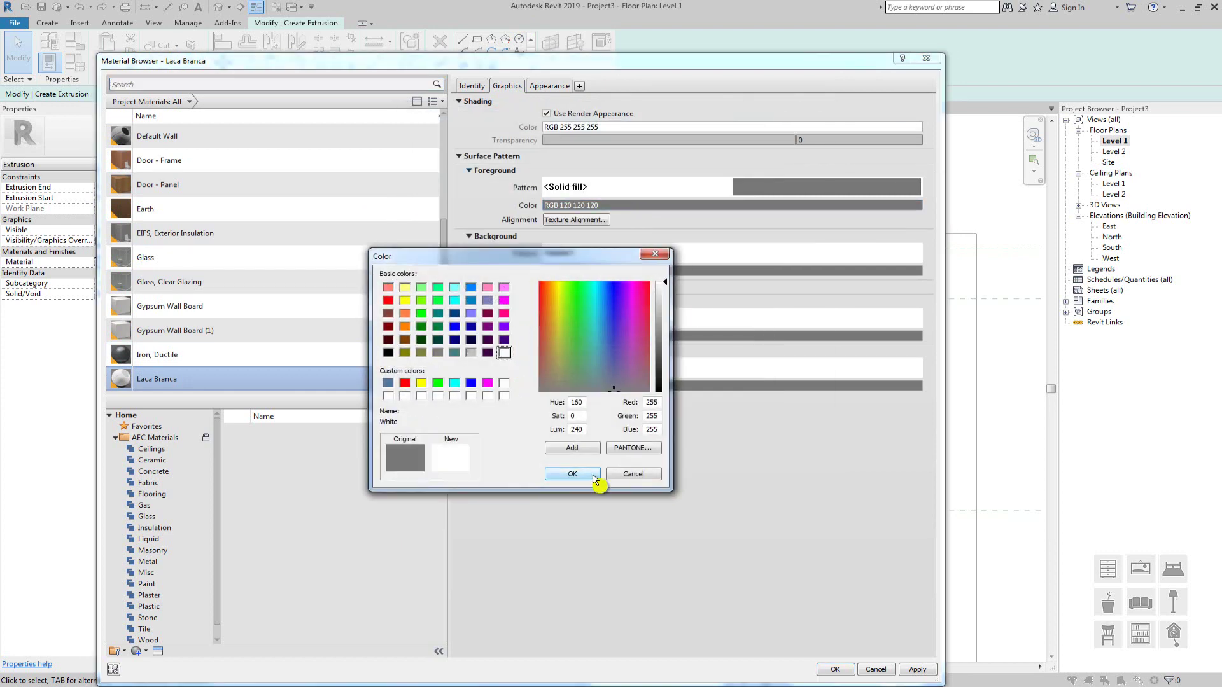
left_click(572, 474)
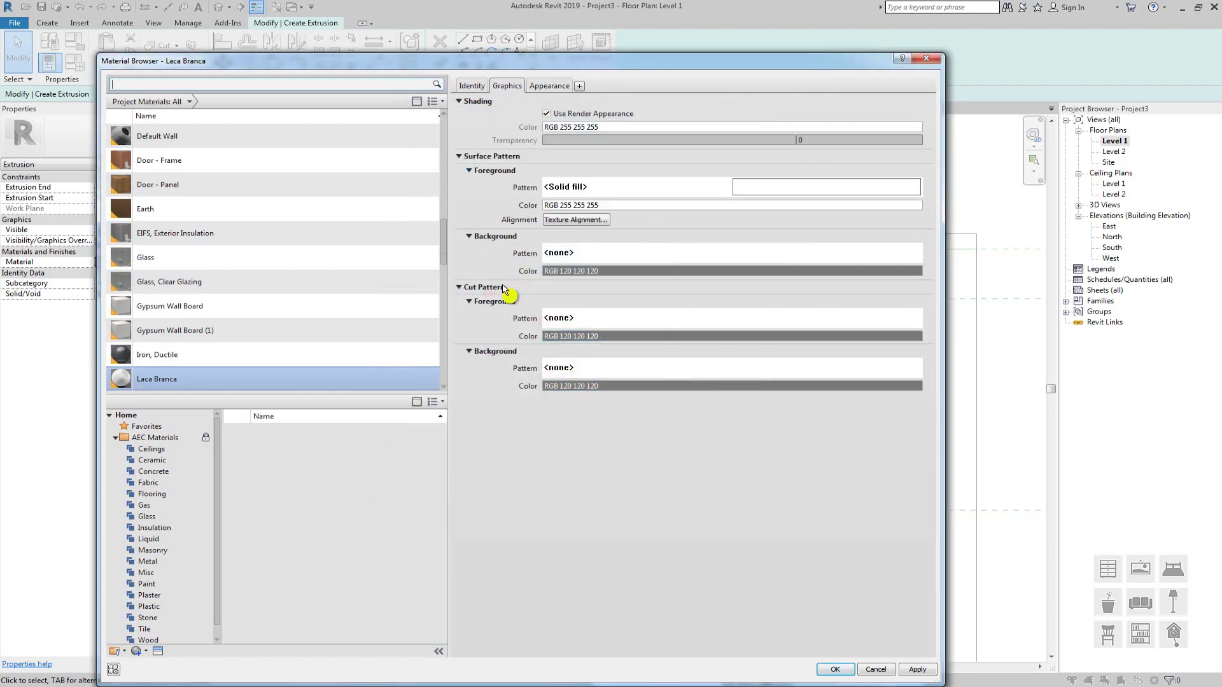
Set the material's cut foreground pattern to Solid fill, coloured white
left_click(580, 321)
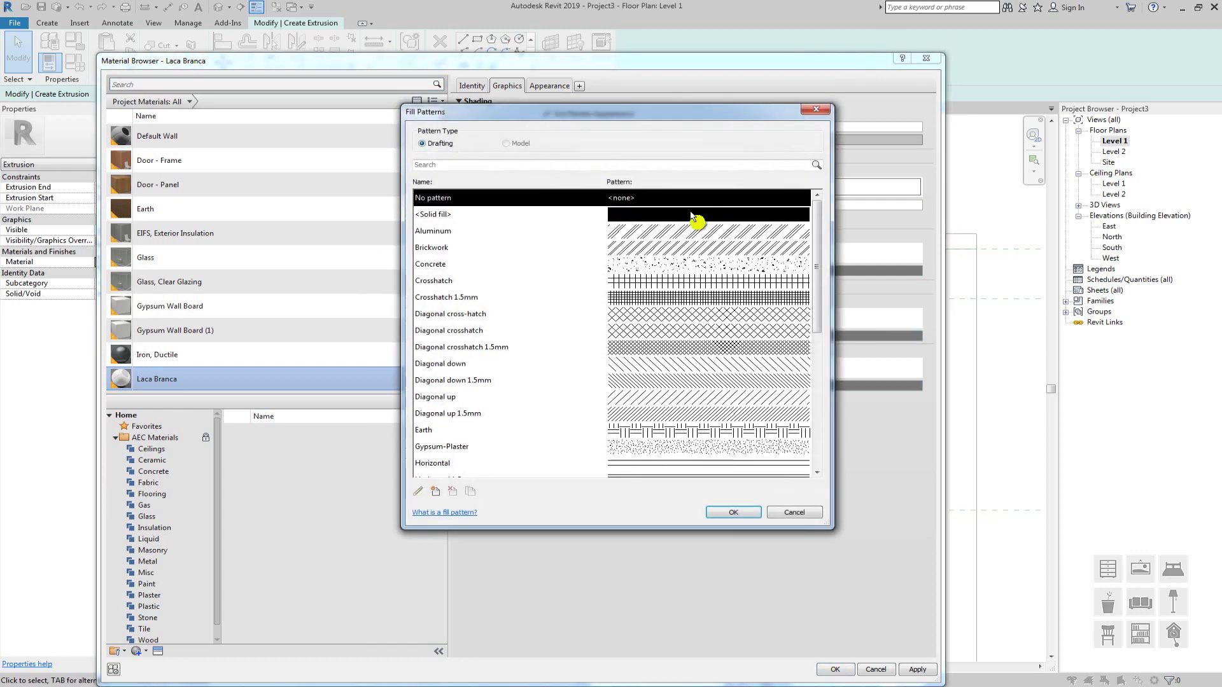
left_click(695, 214)
left_click(733, 513)
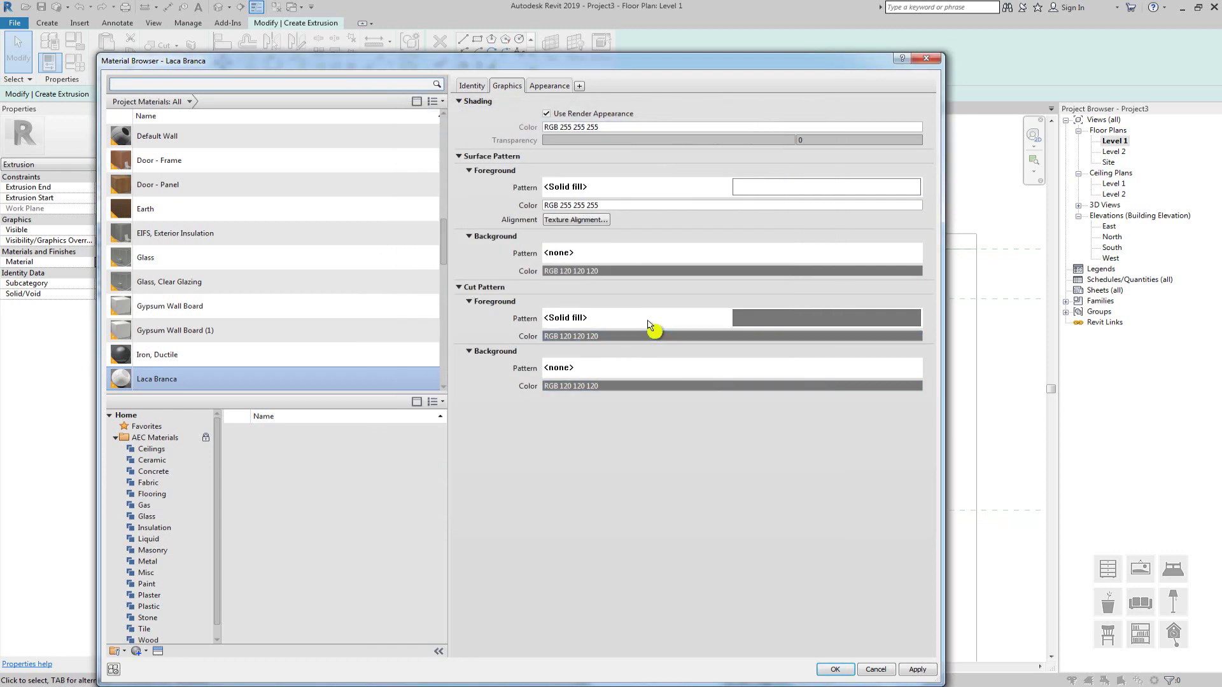
left_click(636, 346)
left_click(505, 353)
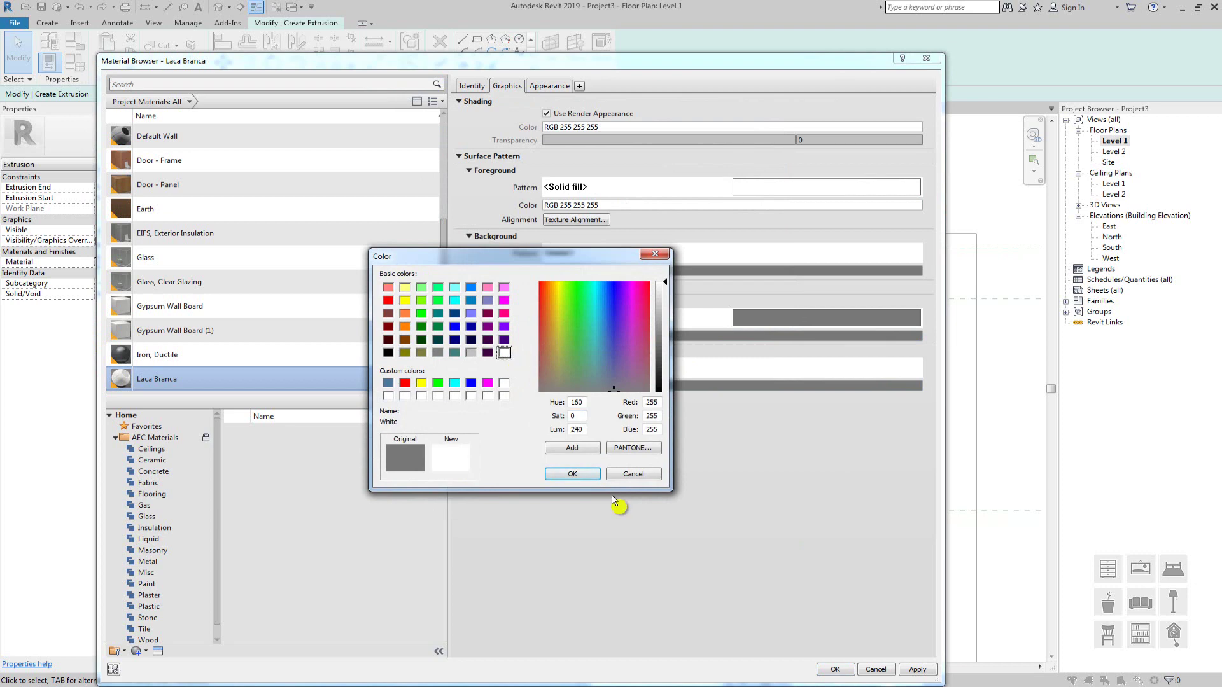
left_click(572, 473)
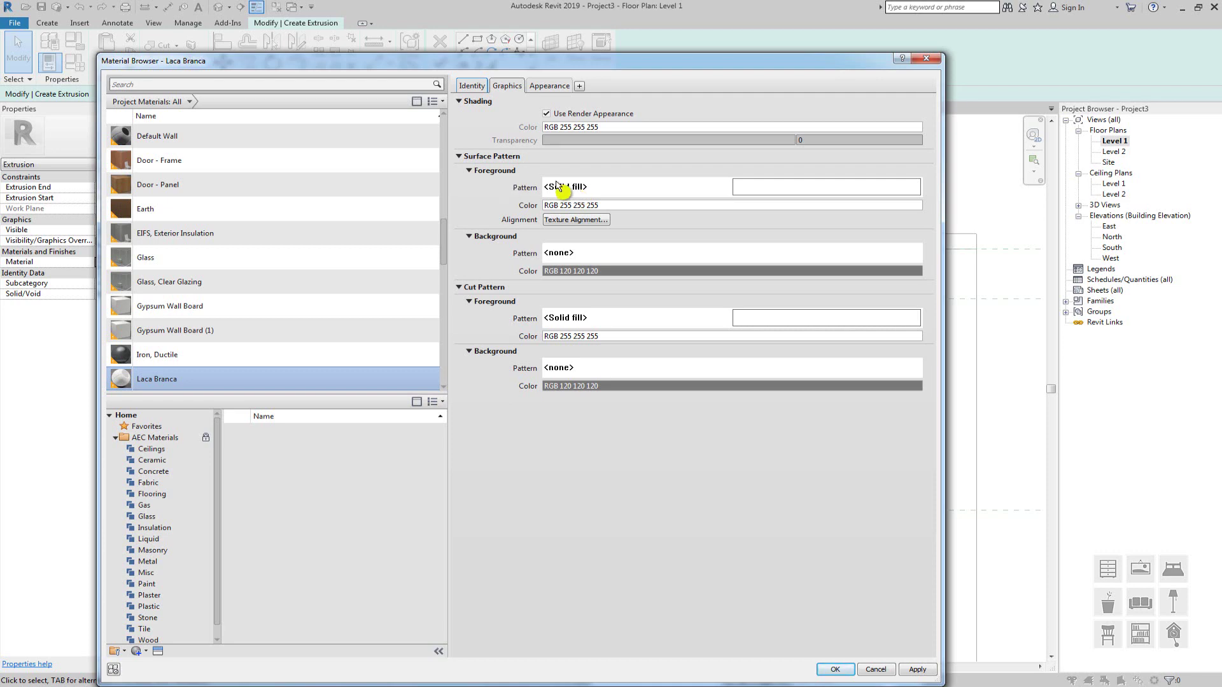
Assign Laca Branca to the extrusion and finish the L-shaped sketch with a 0.25 m extrusion end
left_click(835, 669)
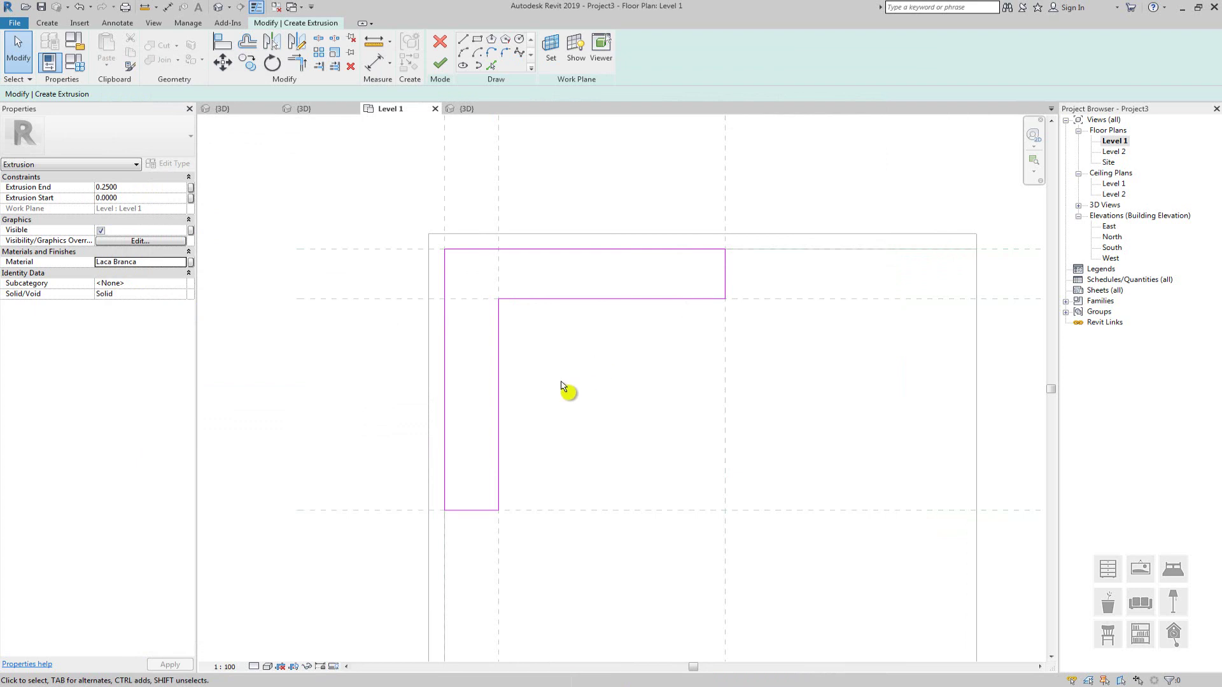
scroll(562, 374, "up", 3)
middle_click_drag(558, 347, 567, 341)
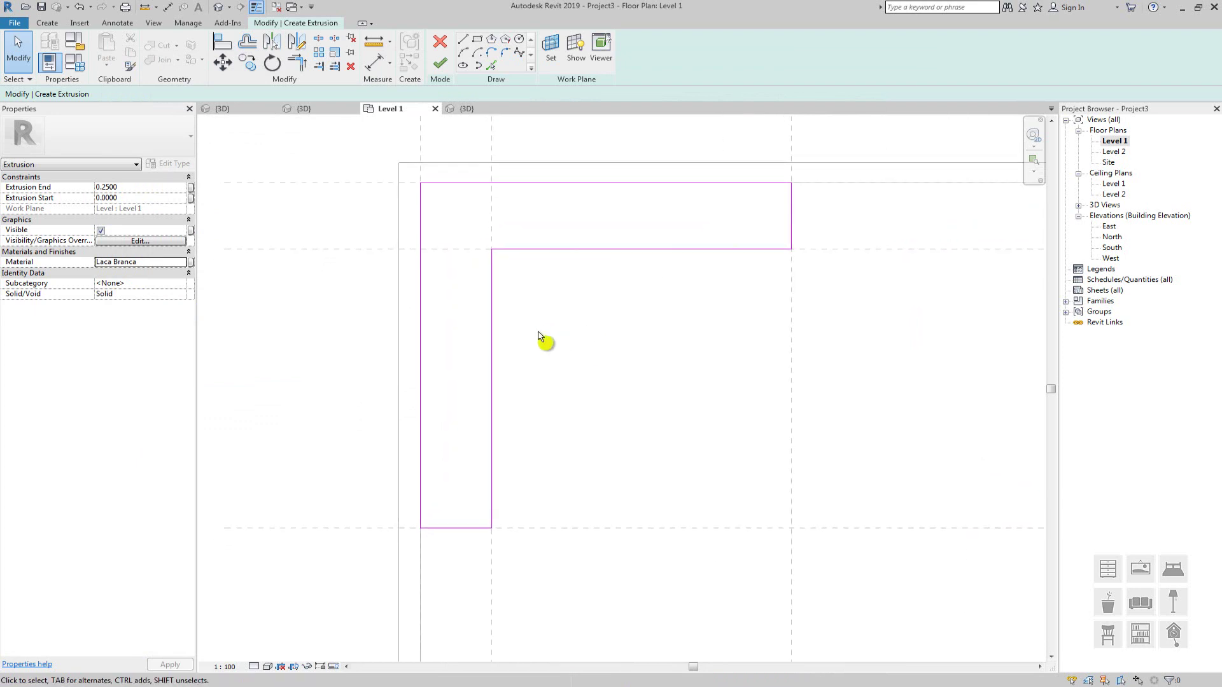
left_click(439, 65)
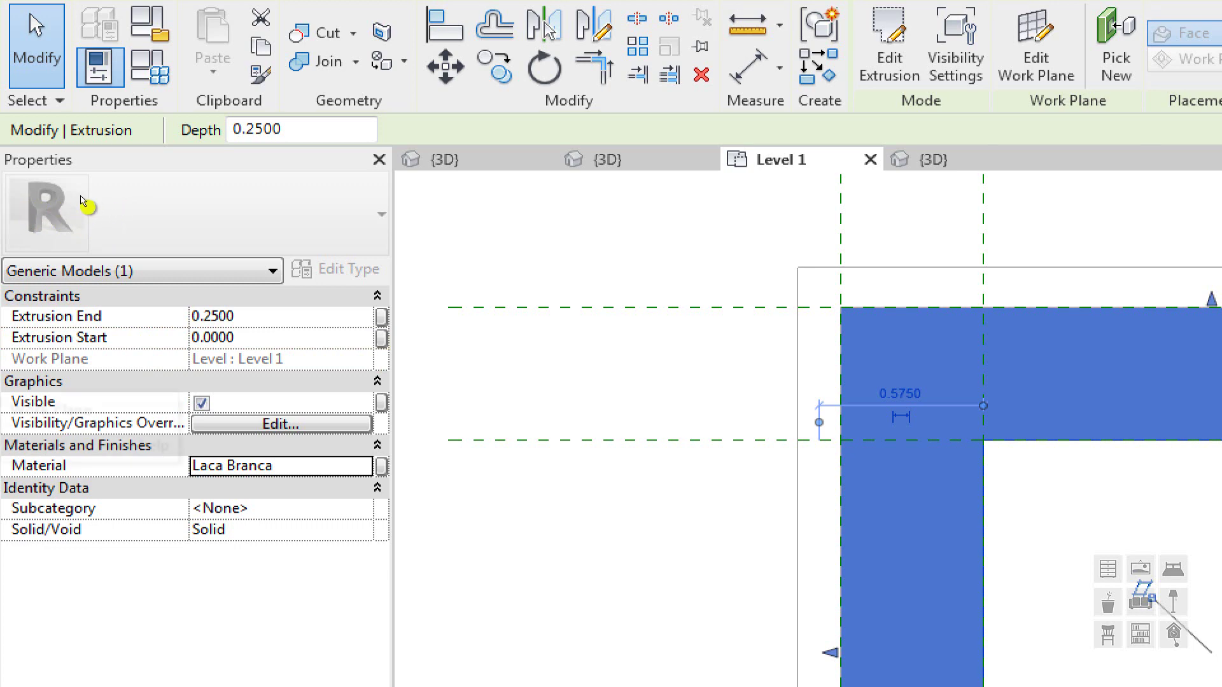
left_click(122, 204)
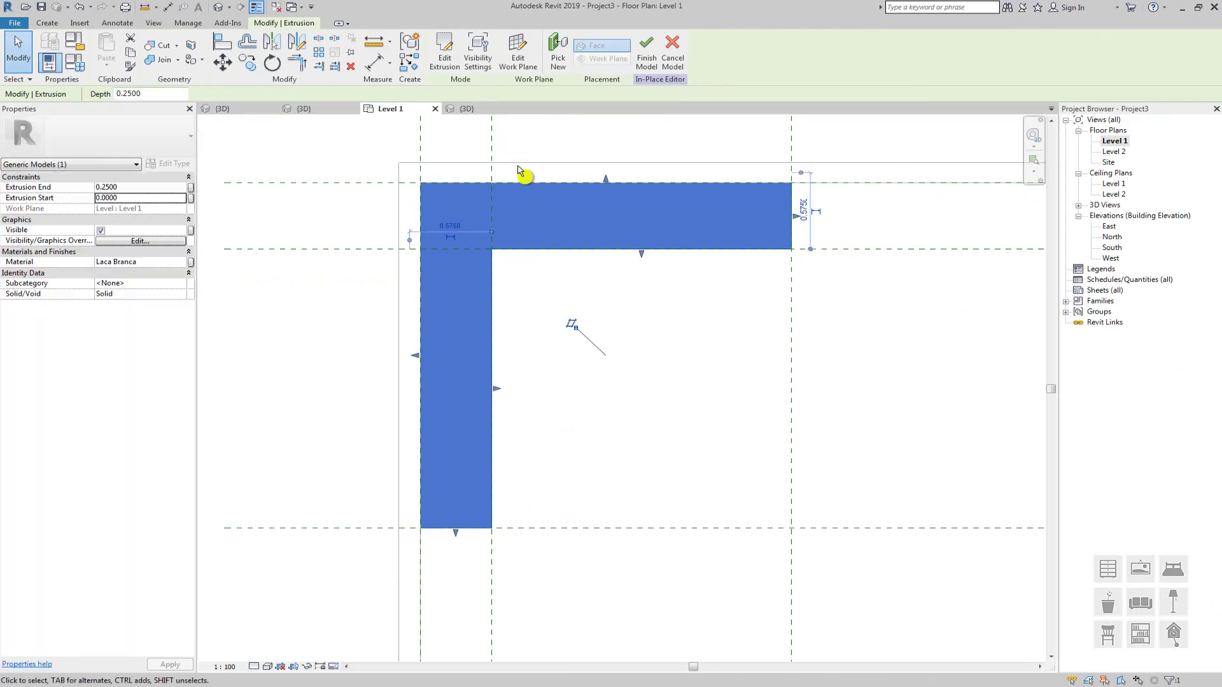
Open the South elevation and examine the bench extrusion's position relative to Level 1
double_click(1114, 249)
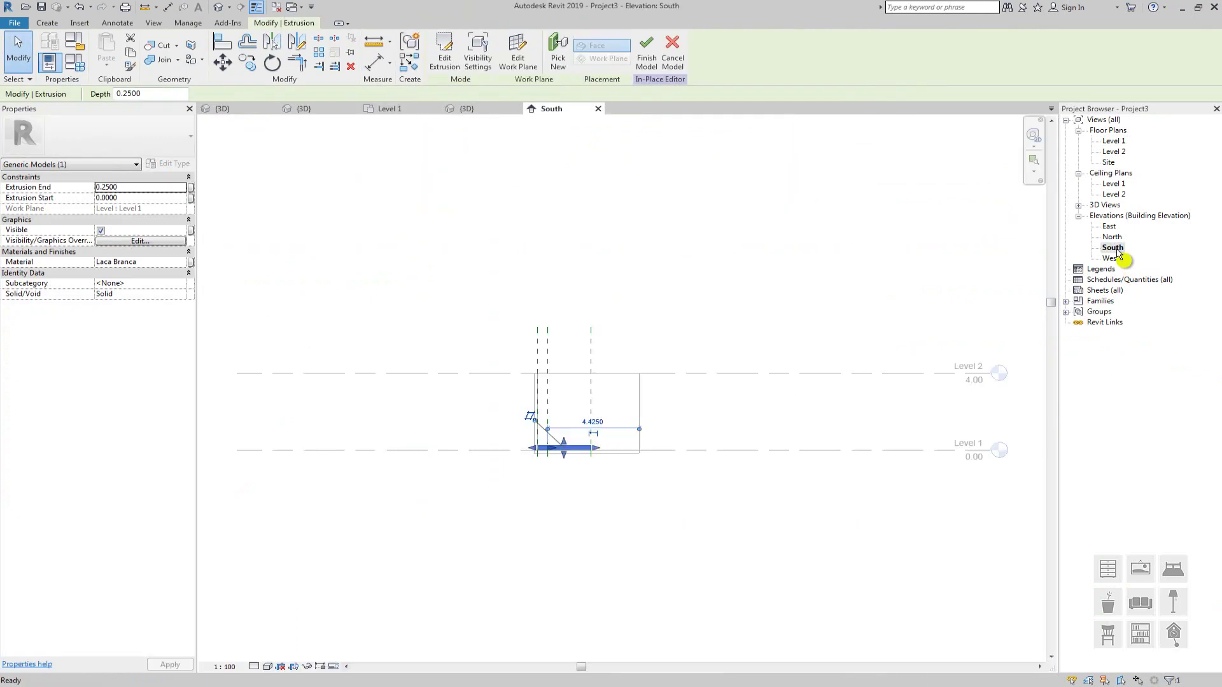
scroll(573, 440, "up", 5)
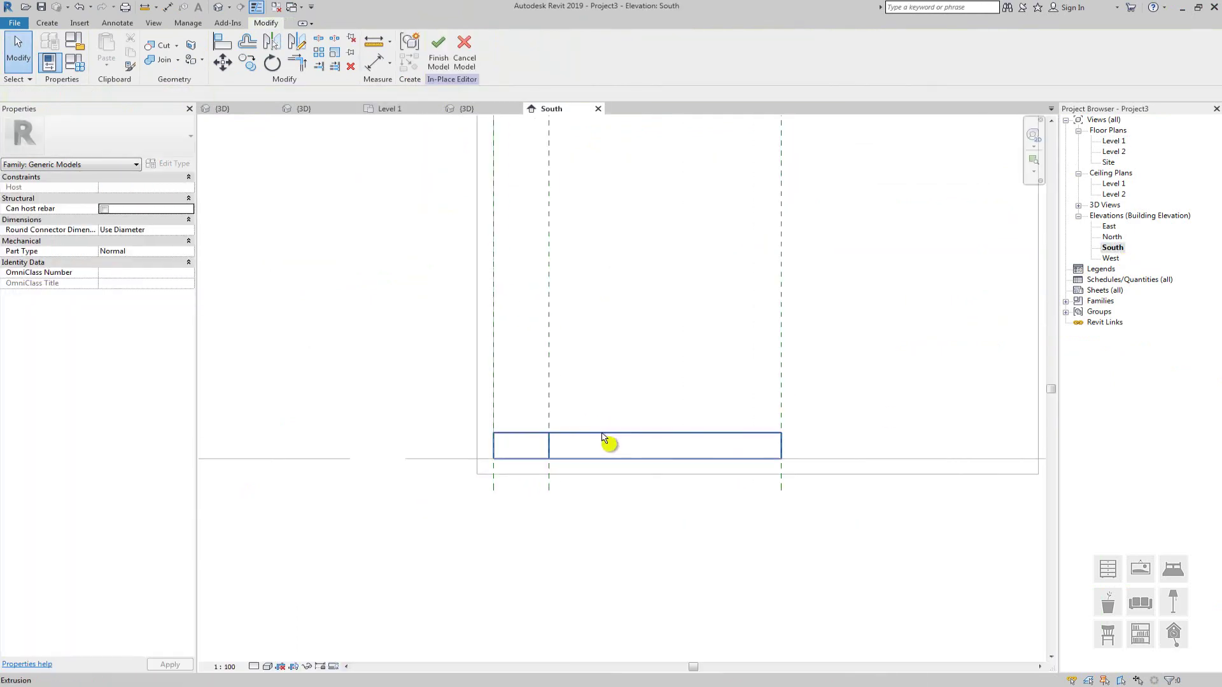
left_click(611, 442)
middle_click_drag(625, 441, 564, 420)
scroll(433, 442, "up", 5)
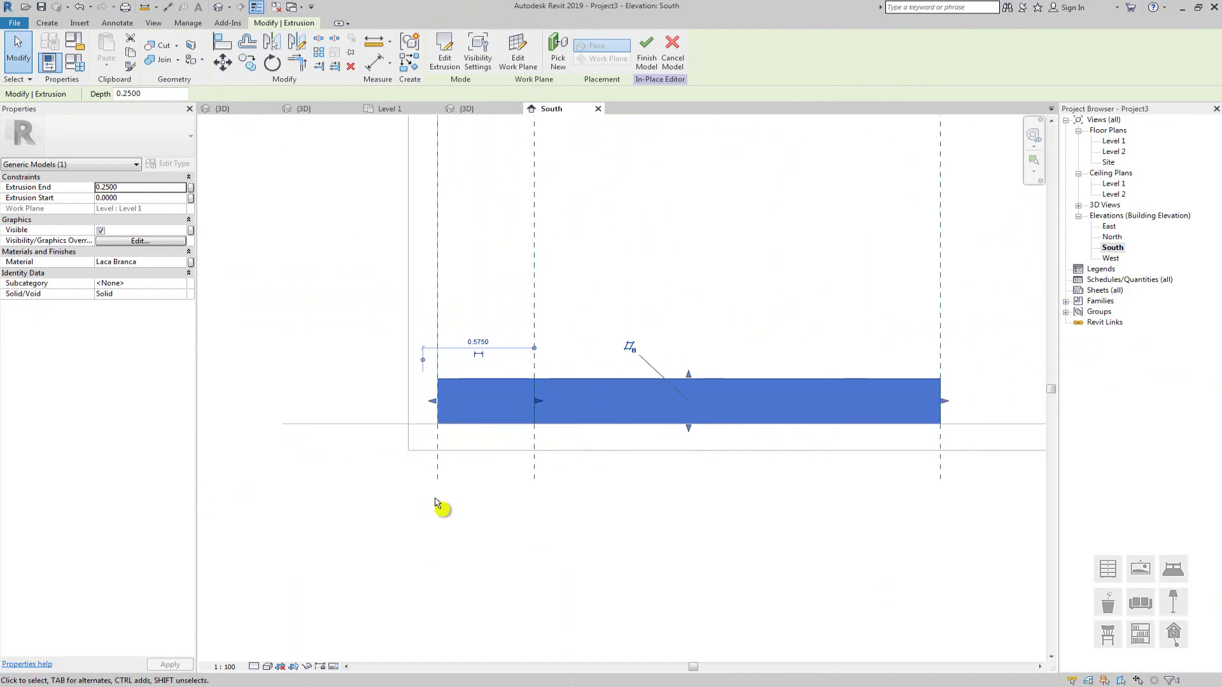
scroll(426, 442, "down", 10)
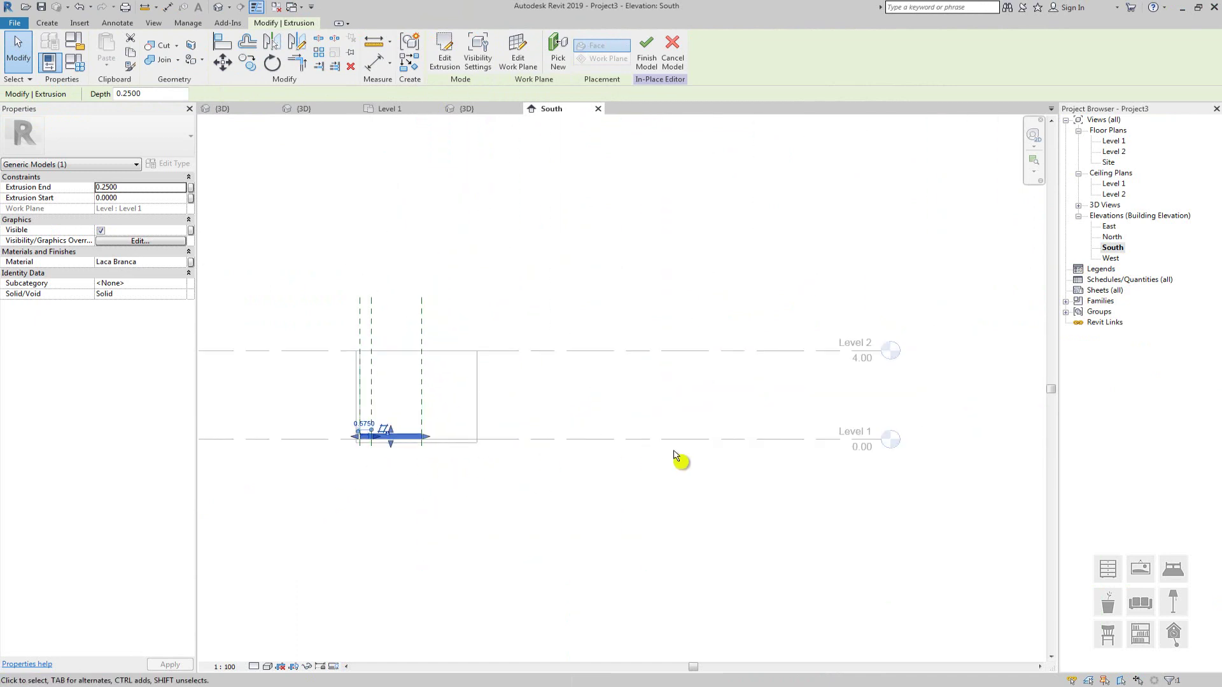
scroll(875, 442, "up", 6)
scroll(916, 390, "down", 8)
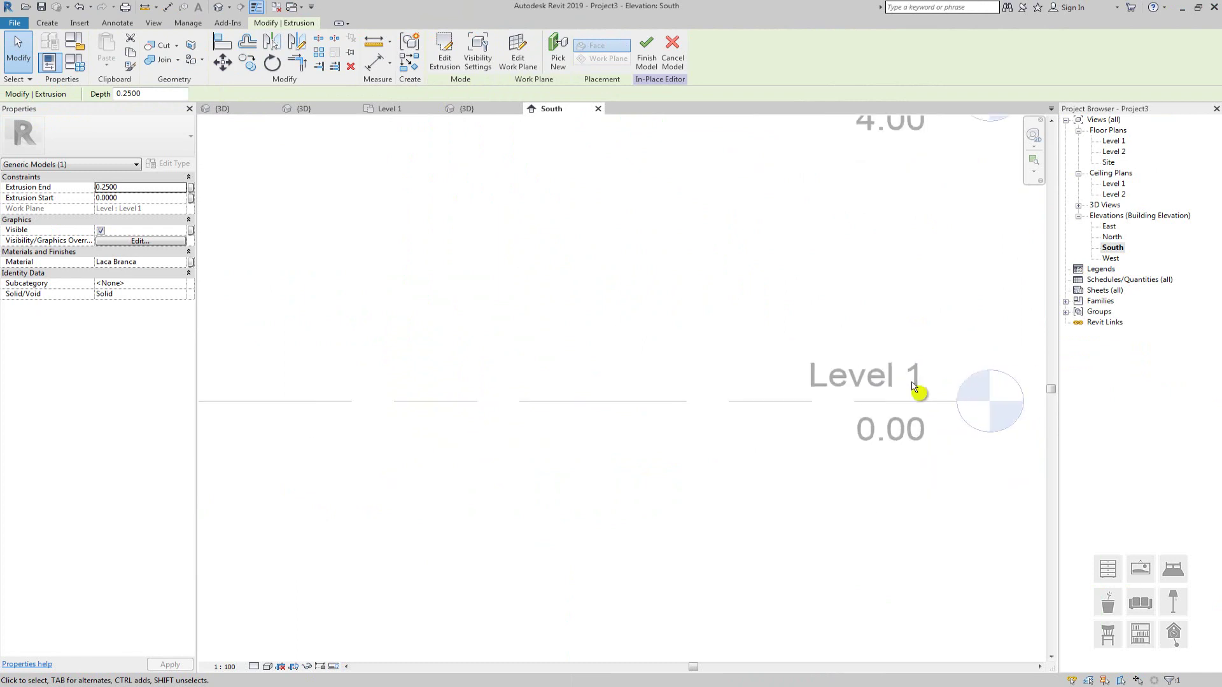
scroll(464, 368, "up", 4)
scroll(415, 429, "up", 3)
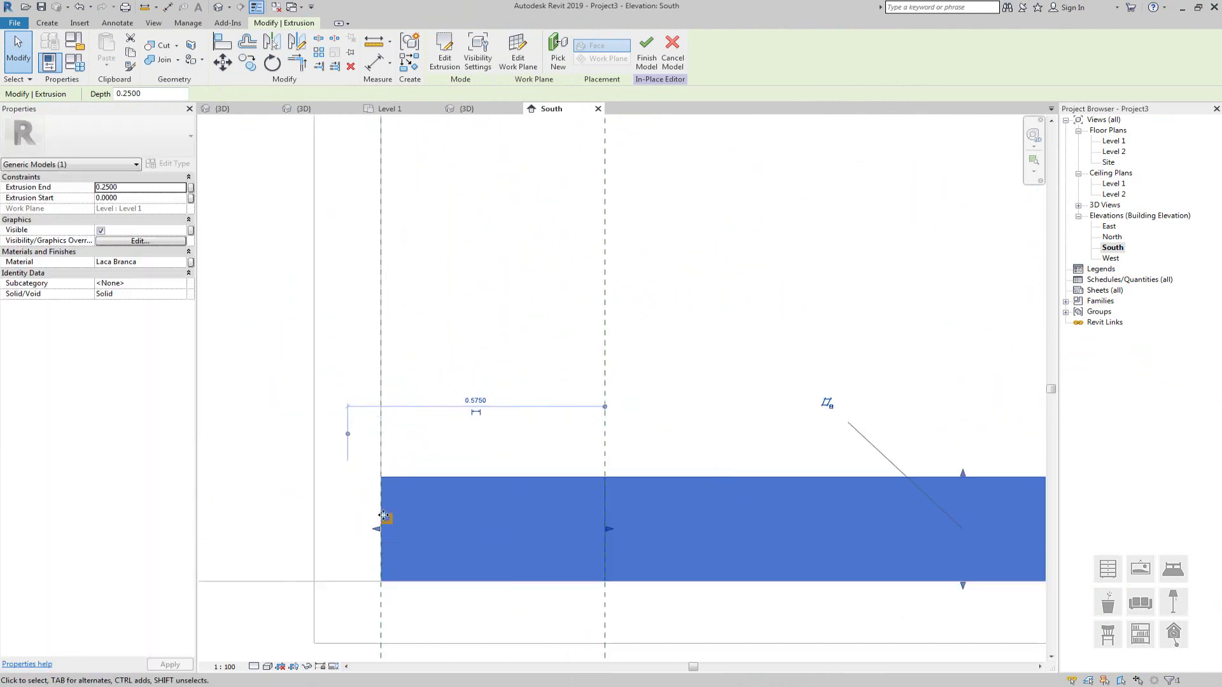
Measure the height of the bench extrusion along its outer vertical edge at the wall
left_click(376, 46)
scroll(472, 482, "up", 1)
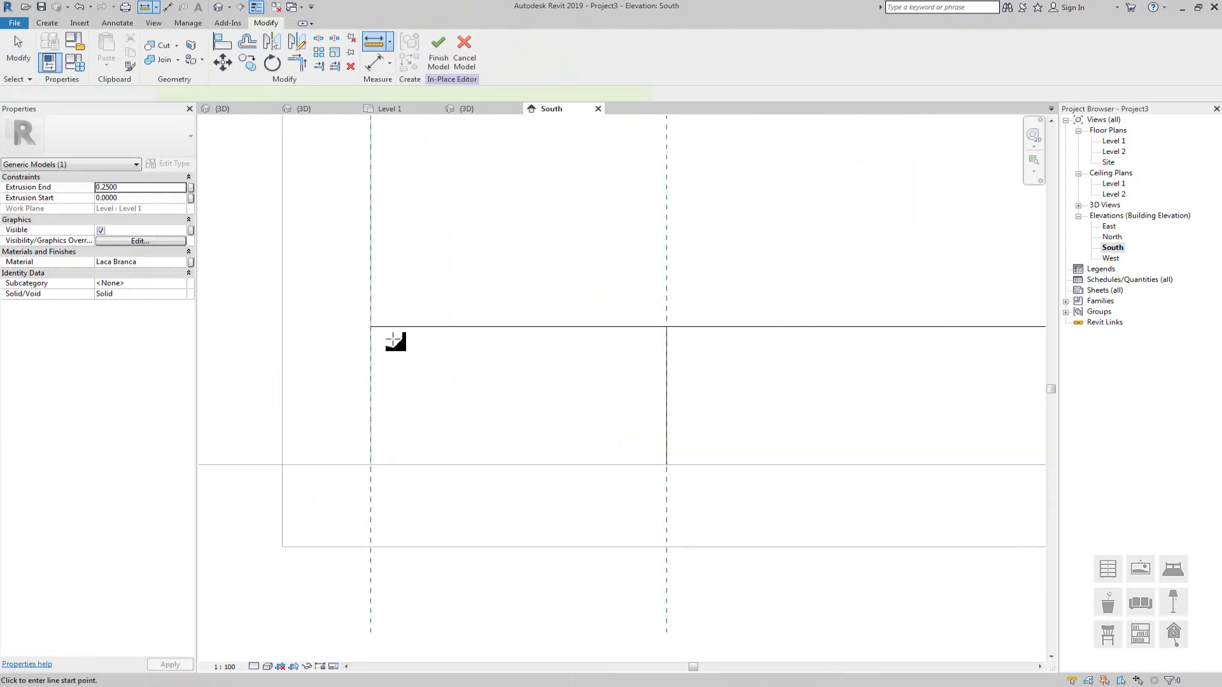
left_click(371, 327)
left_click(370, 465)
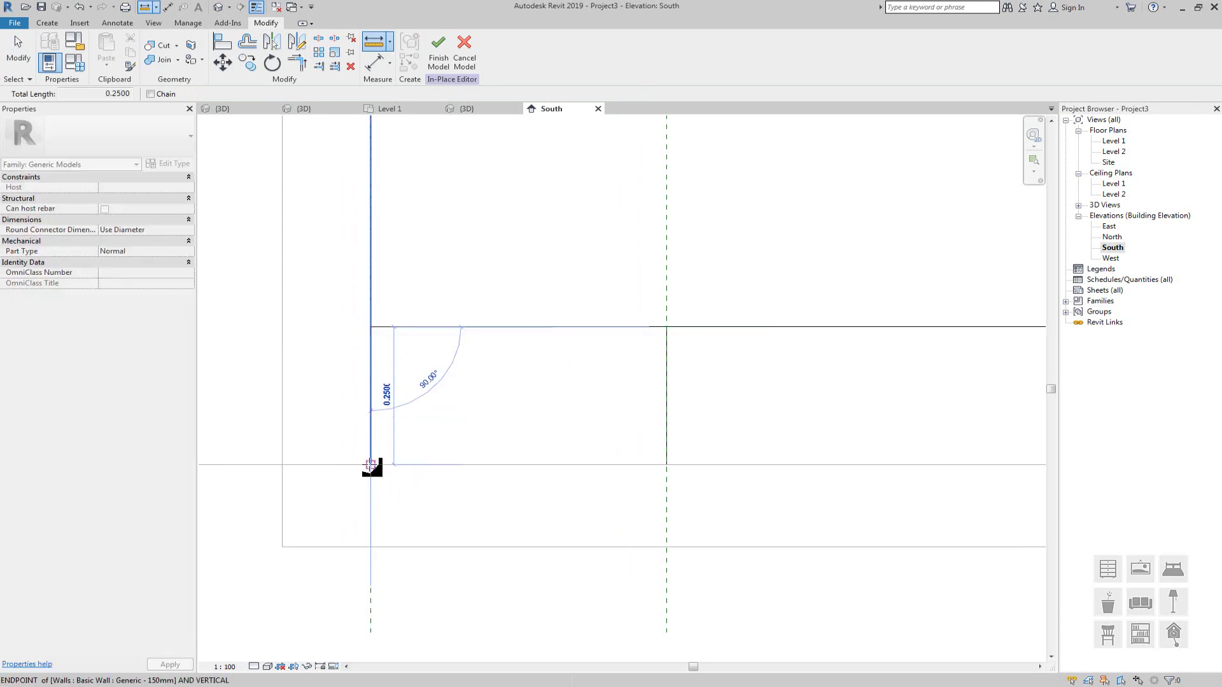
key("Escape")
key("Escape")
left_click(422, 337)
scroll(417, 333, "down", 5)
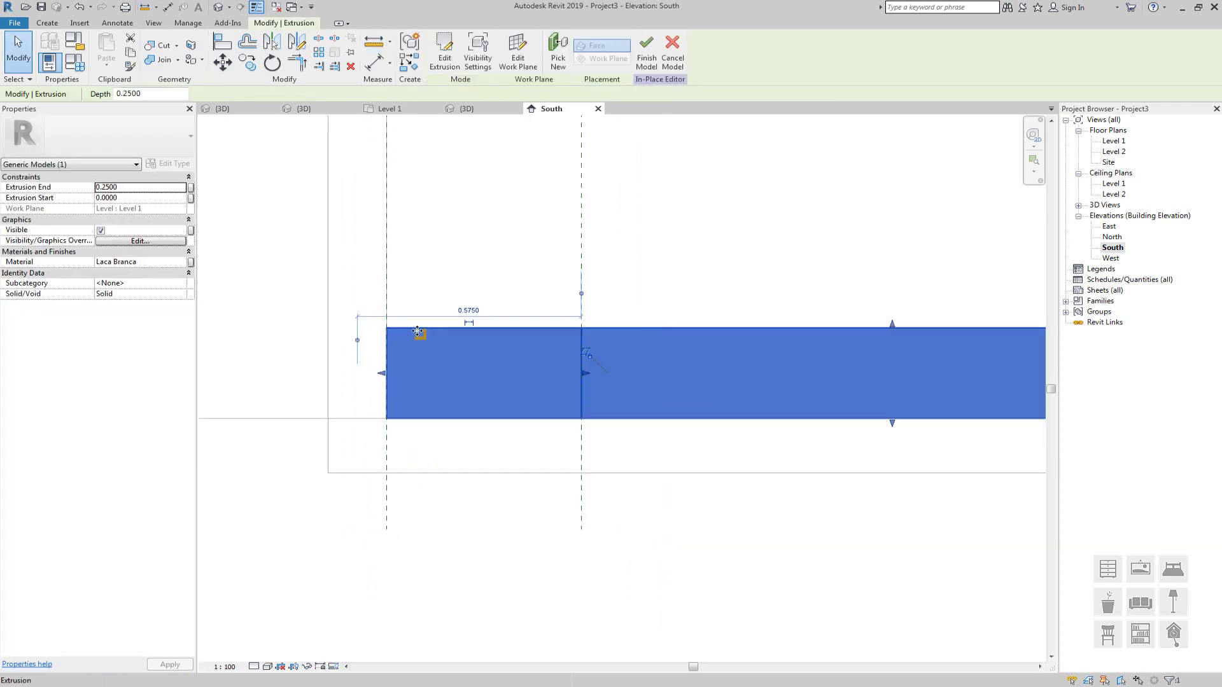
Inspect the extrusion in 3D and compare it with the base of the finished L-shaped bench in the projeto tutorial model
left_click(218, 7)
key("Escape")
scroll(640, 431, "up", 4)
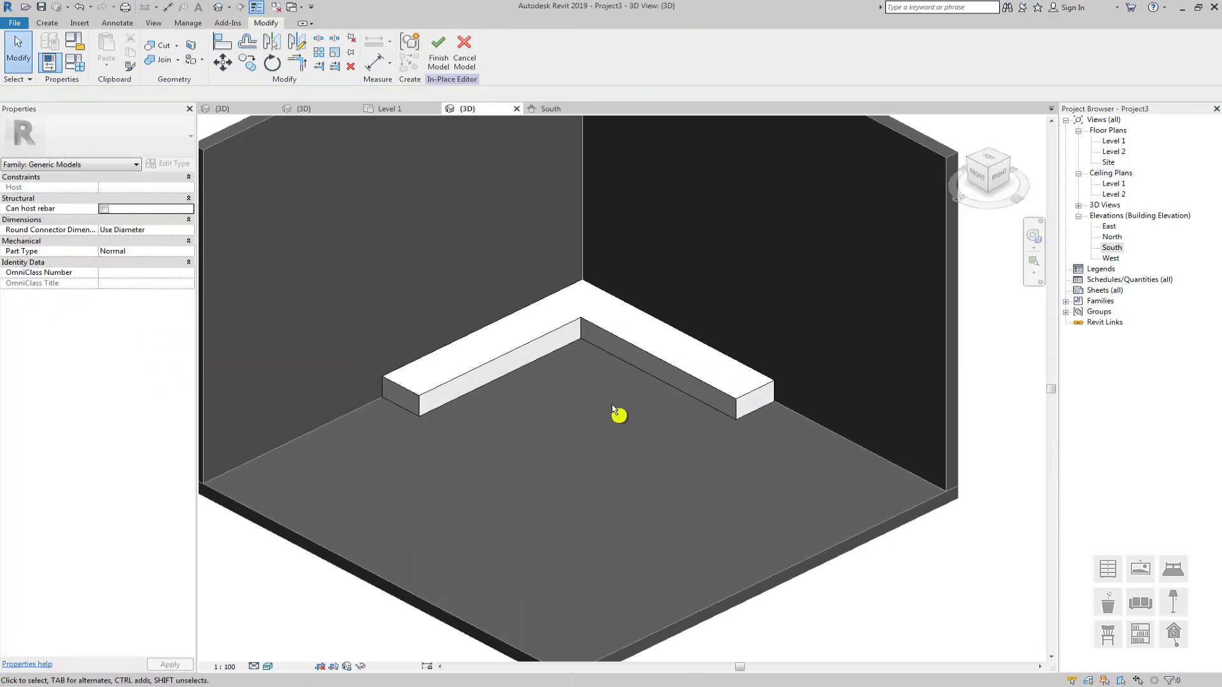
left_click(318, 109)
scroll(479, 408, "up", 6)
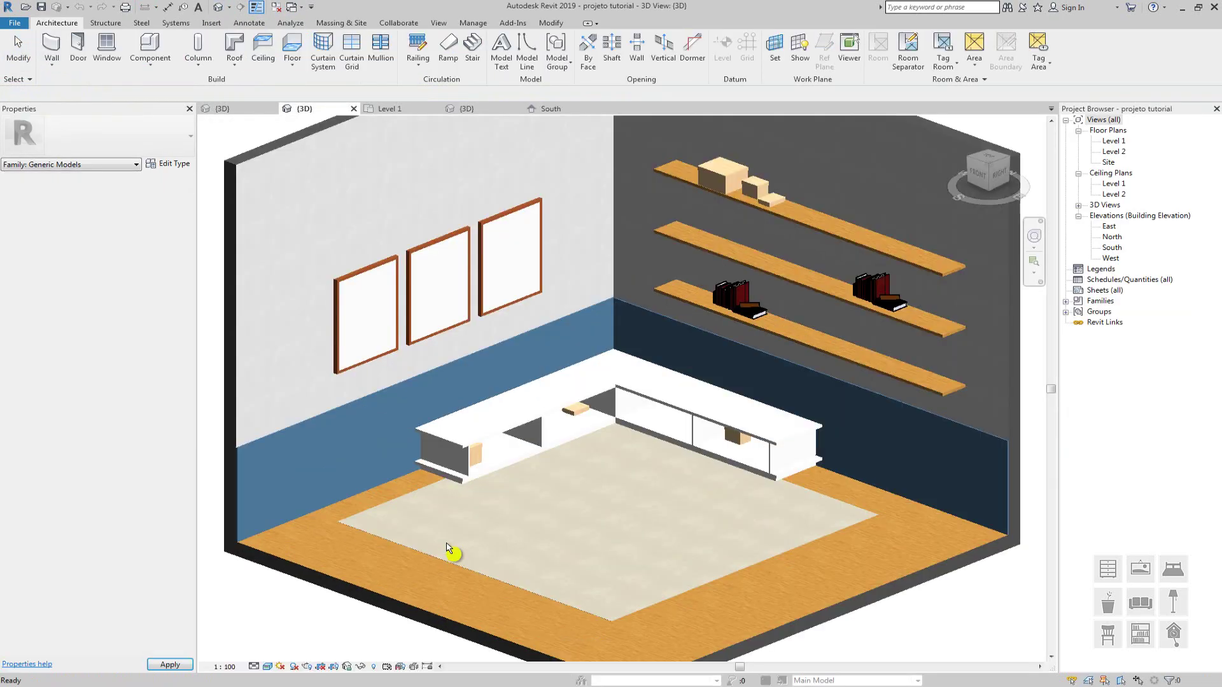
scroll(306, 347, "up", 2)
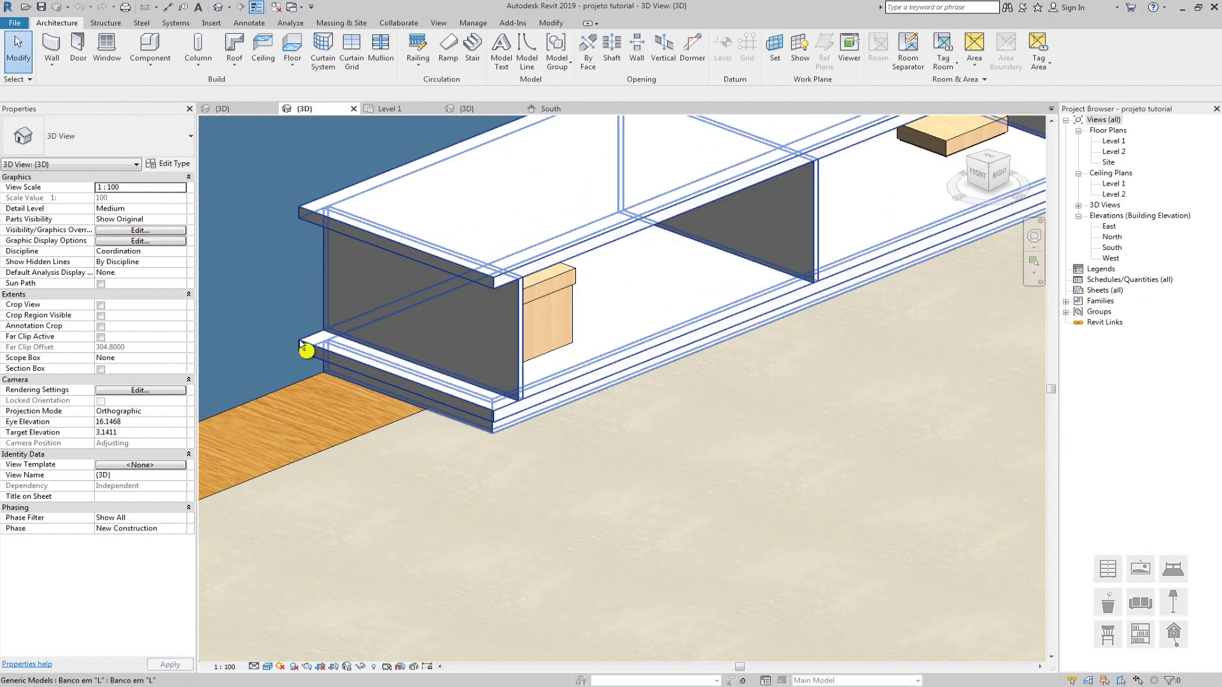
scroll(305, 347, "up", 2)
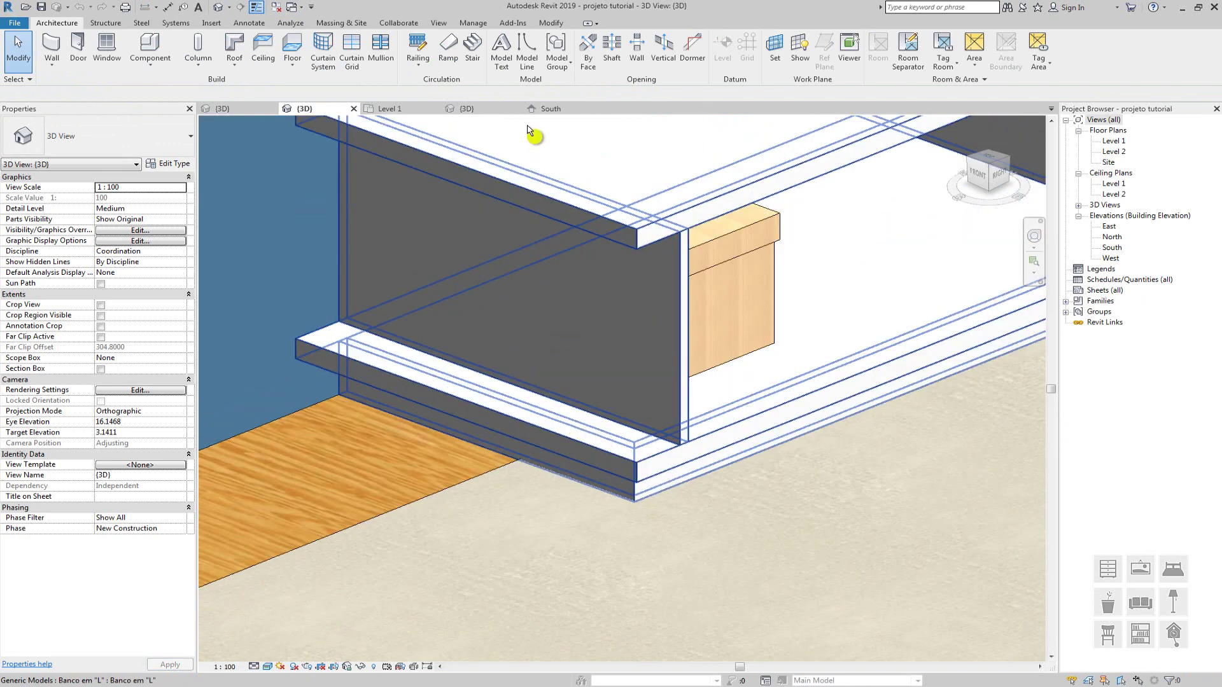
In the South elevation of Project3, draw a horizontal reference plane across the bench extrusion, about 0.11 m above Level 1
left_click(545, 109)
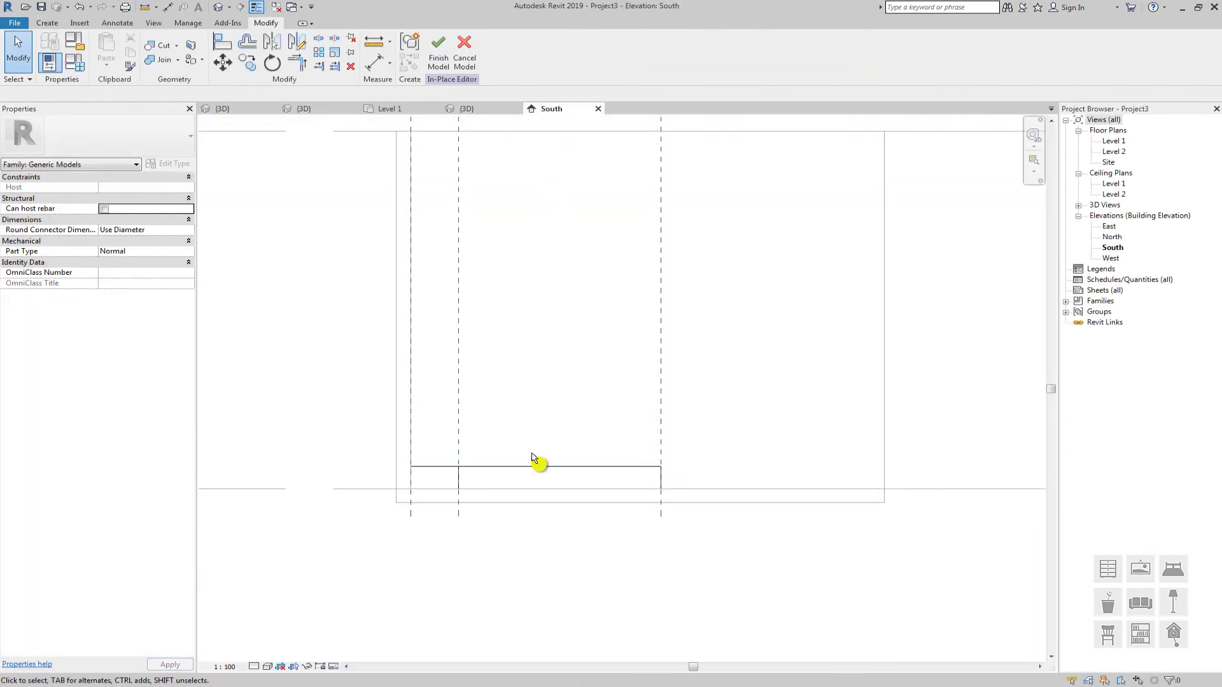
scroll(589, 527, "down", 1)
left_click(1115, 247)
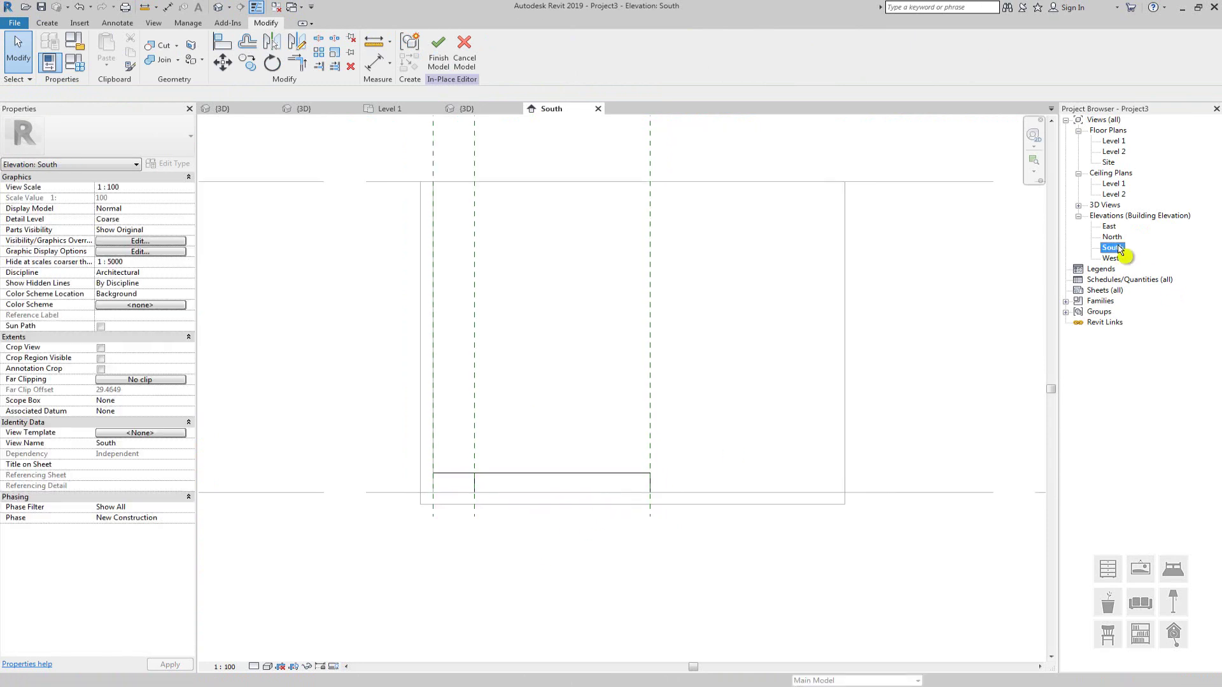
scroll(518, 513, "up", 4)
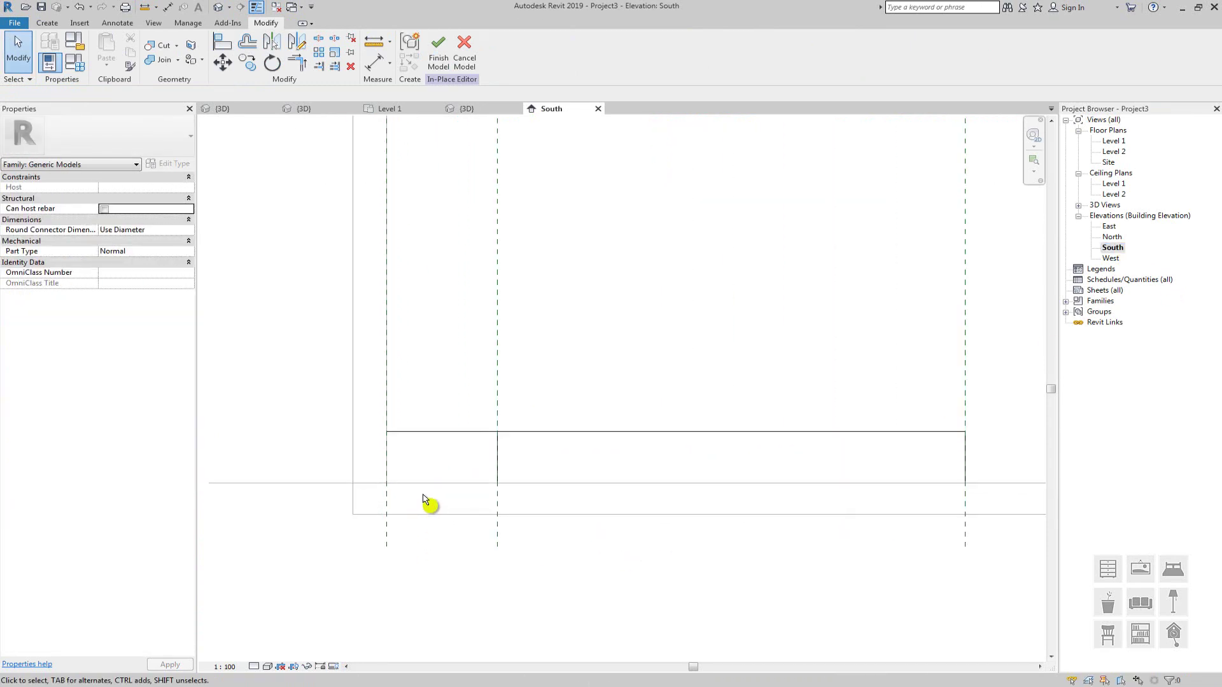
key("r")
key("p")
scroll(494, 469, "down", 2)
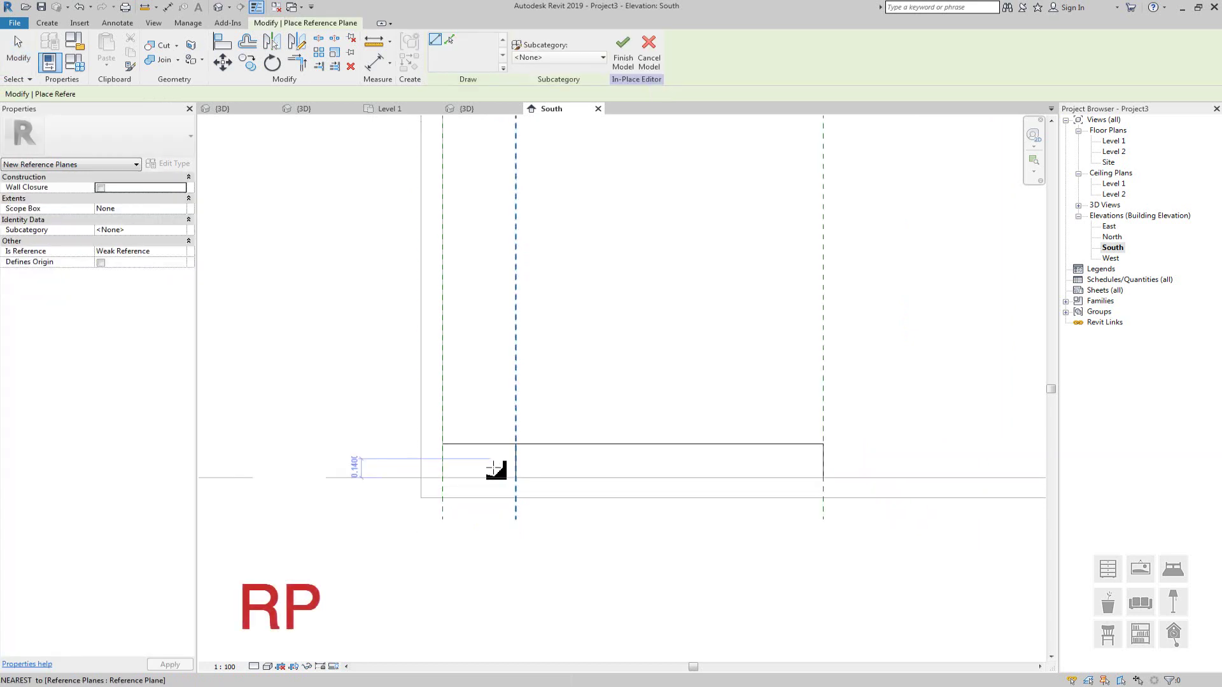
scroll(493, 467, "down", 2)
middle_click_drag(447, 497, 524, 506)
scroll(525, 507, "up", 1)
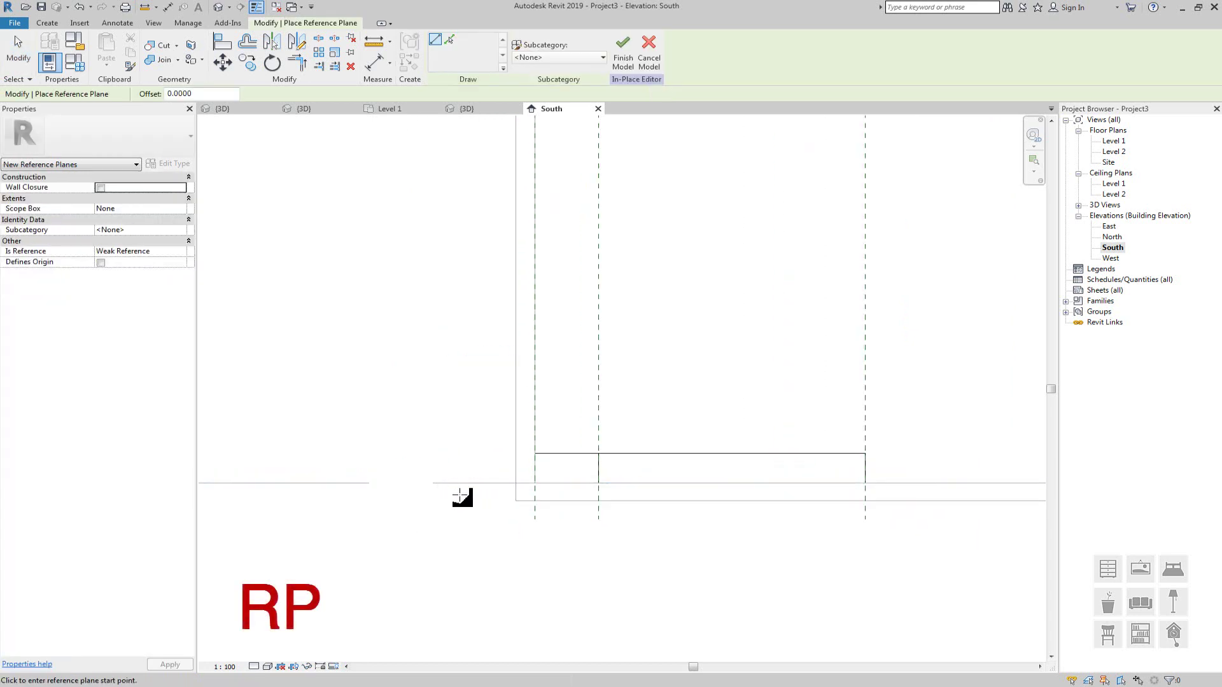
scroll(459, 496, "down", 1)
scroll(449, 491, "up", 3)
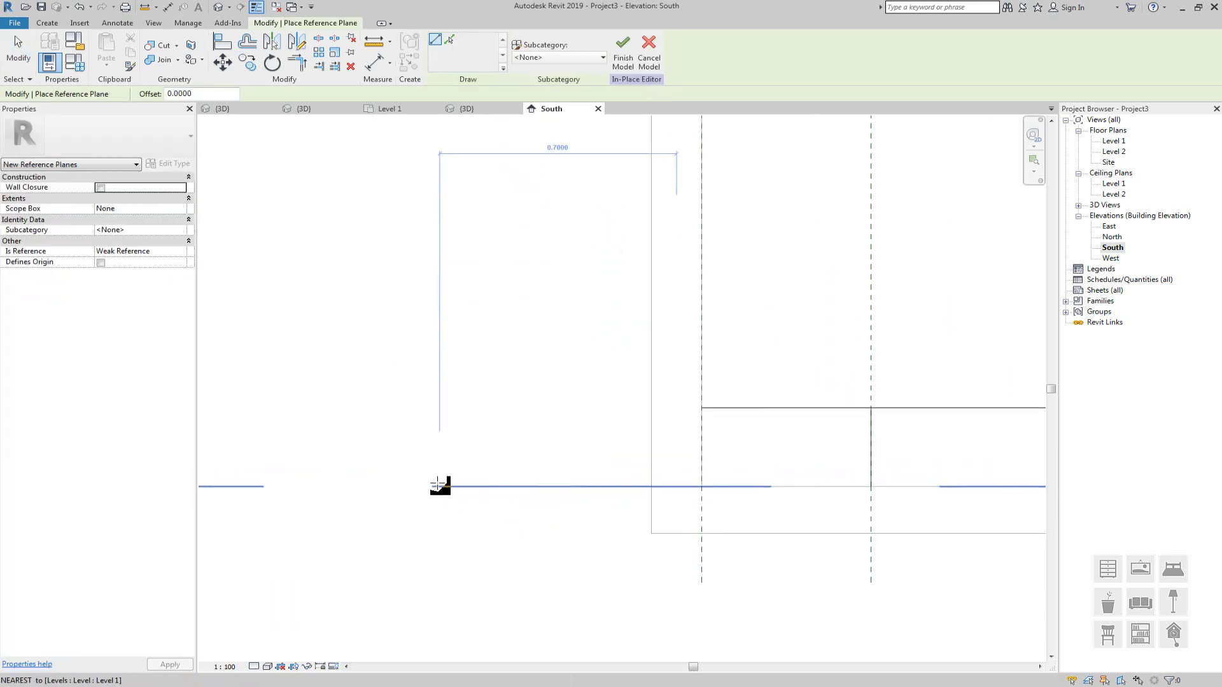
left_click(396, 454)
scroll(395, 454, "down", 3)
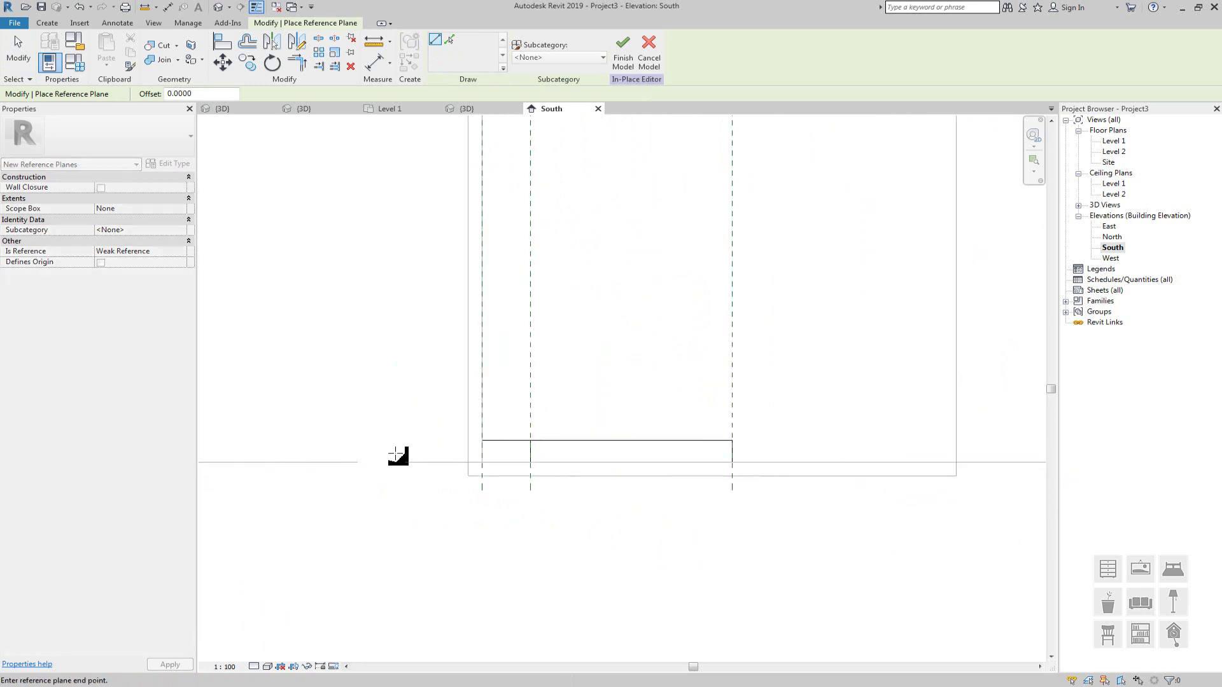
left_click(859, 456)
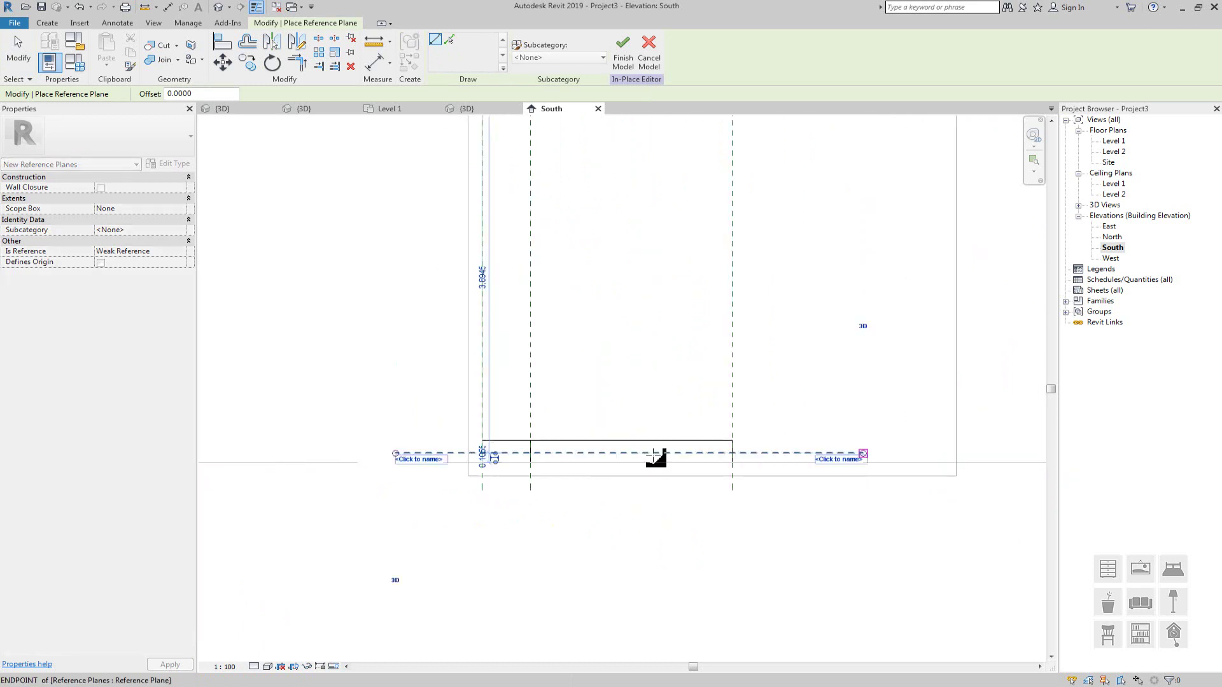
scroll(414, 456, "up", 5)
key("Escape")
Set the horizontal reference plane's height above Level 1 to 0.08 m
left_click(409, 445)
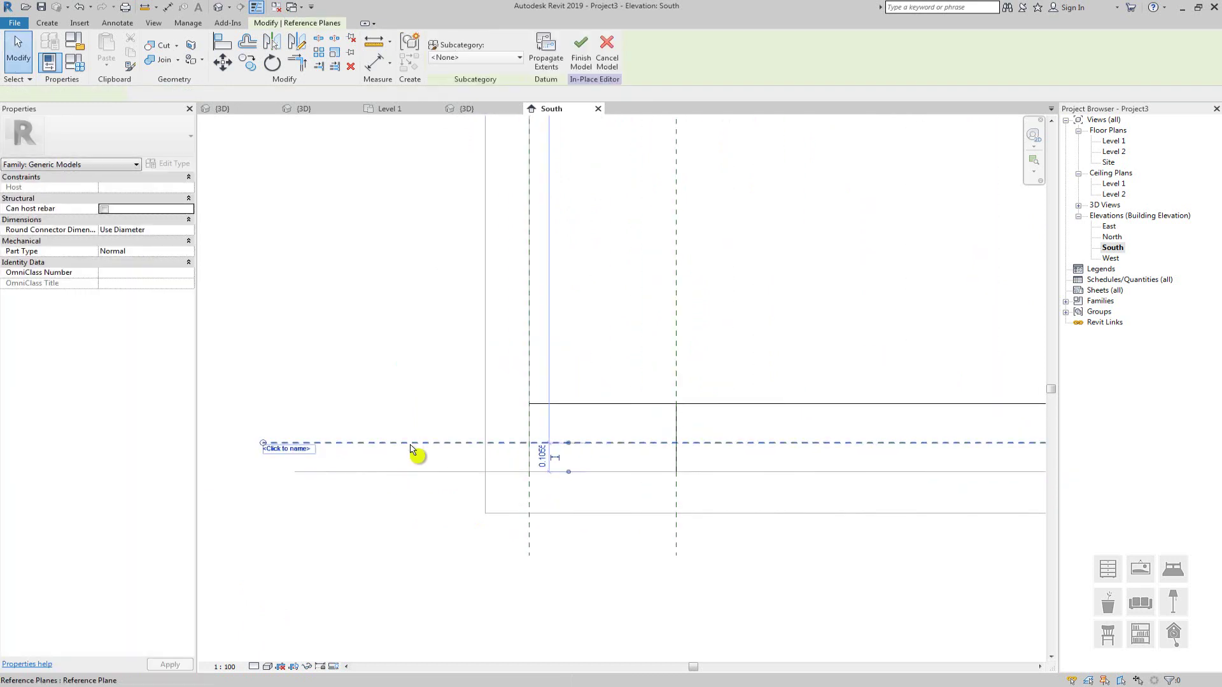
scroll(558, 457, "up", 3)
left_click(533, 456)
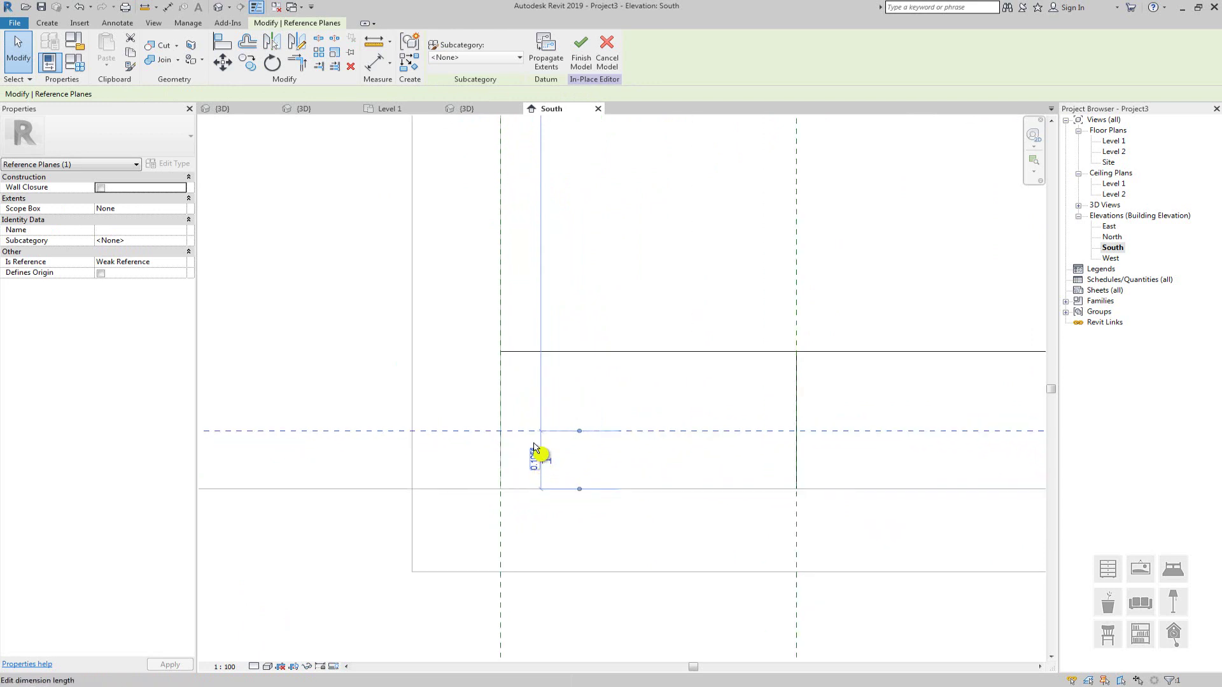
type("0.05")
key("Return")
scroll(622, 486, "down", 3)
scroll(458, 480, "down", 2)
scroll(429, 480, "up", 2)
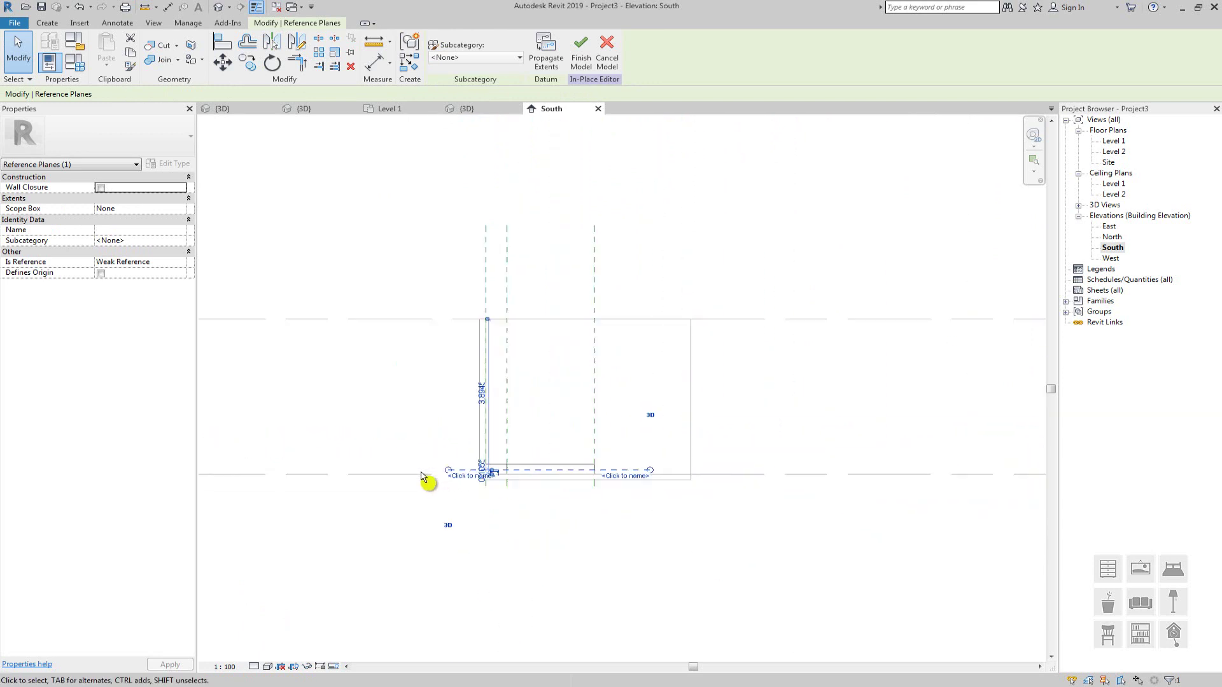
scroll(469, 474, "up", 2)
scroll(502, 528, "up", 4)
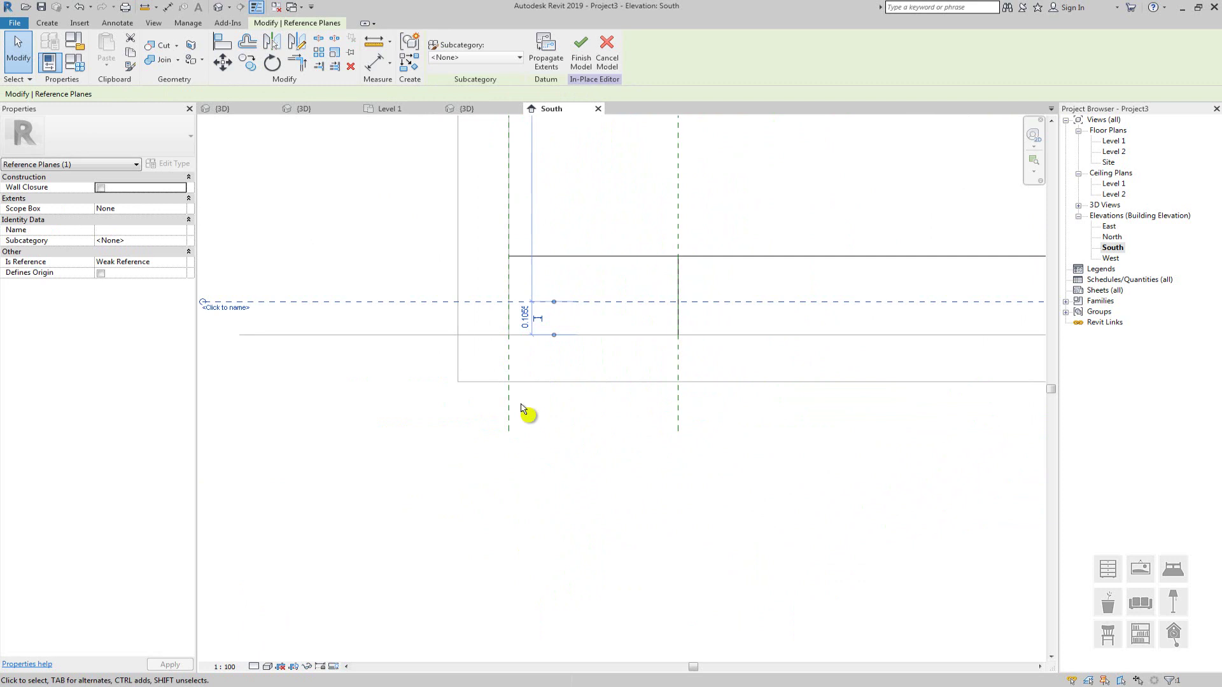
left_click(524, 318)
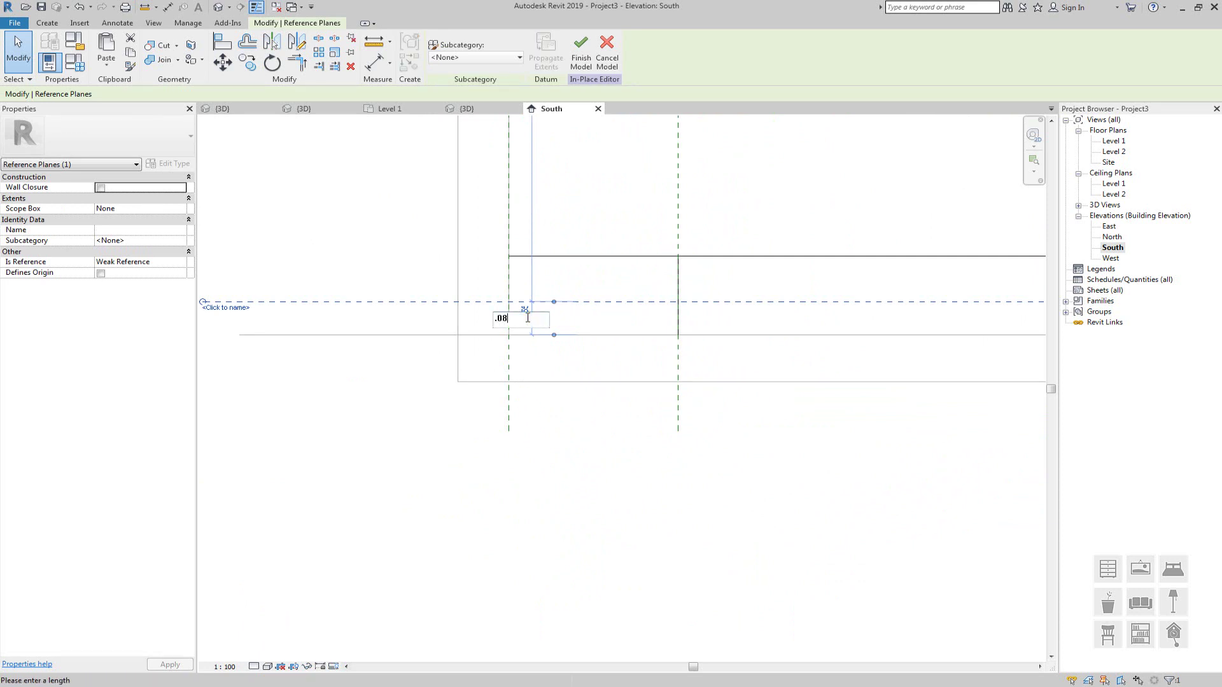
key("Return")
key("Escape")
scroll(526, 318, "down", 3)
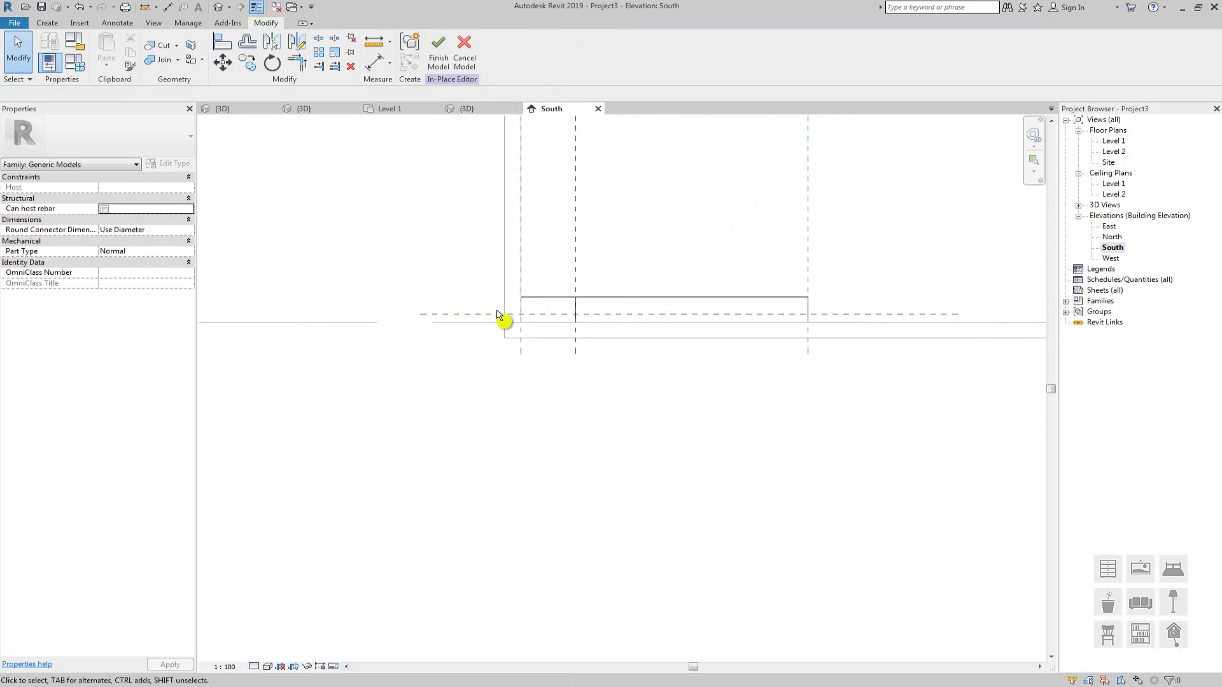
Name the horizontal reference plane 1
left_click(497, 314)
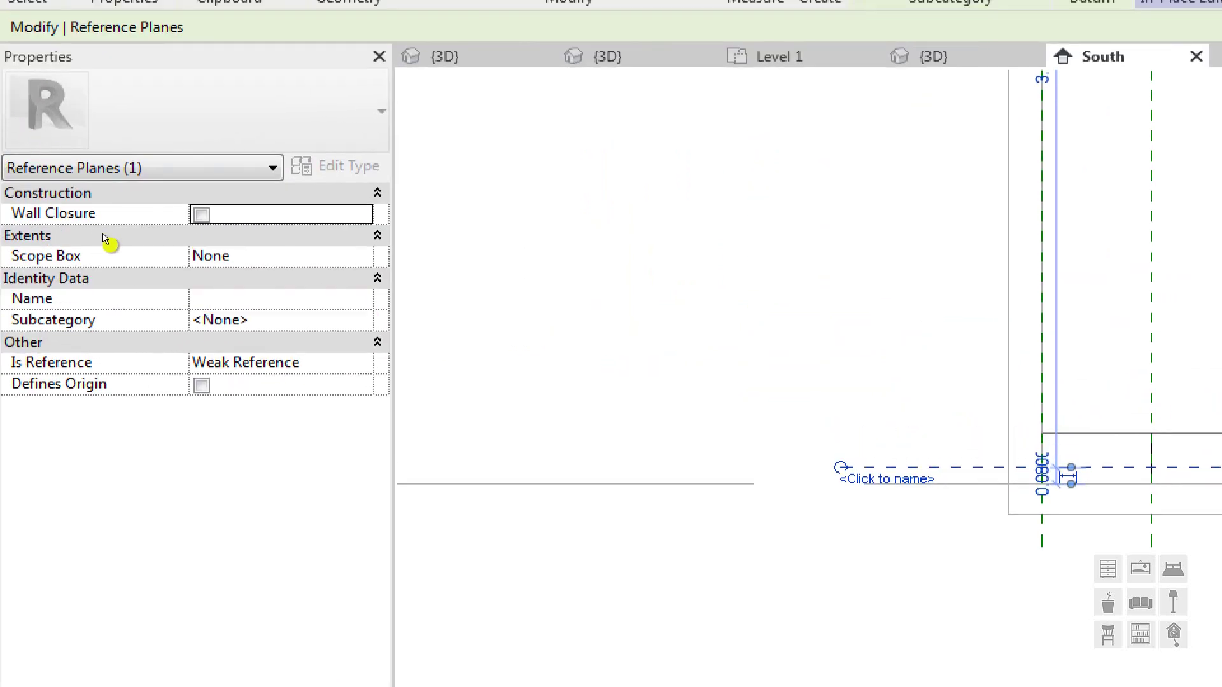
left_click(207, 305)
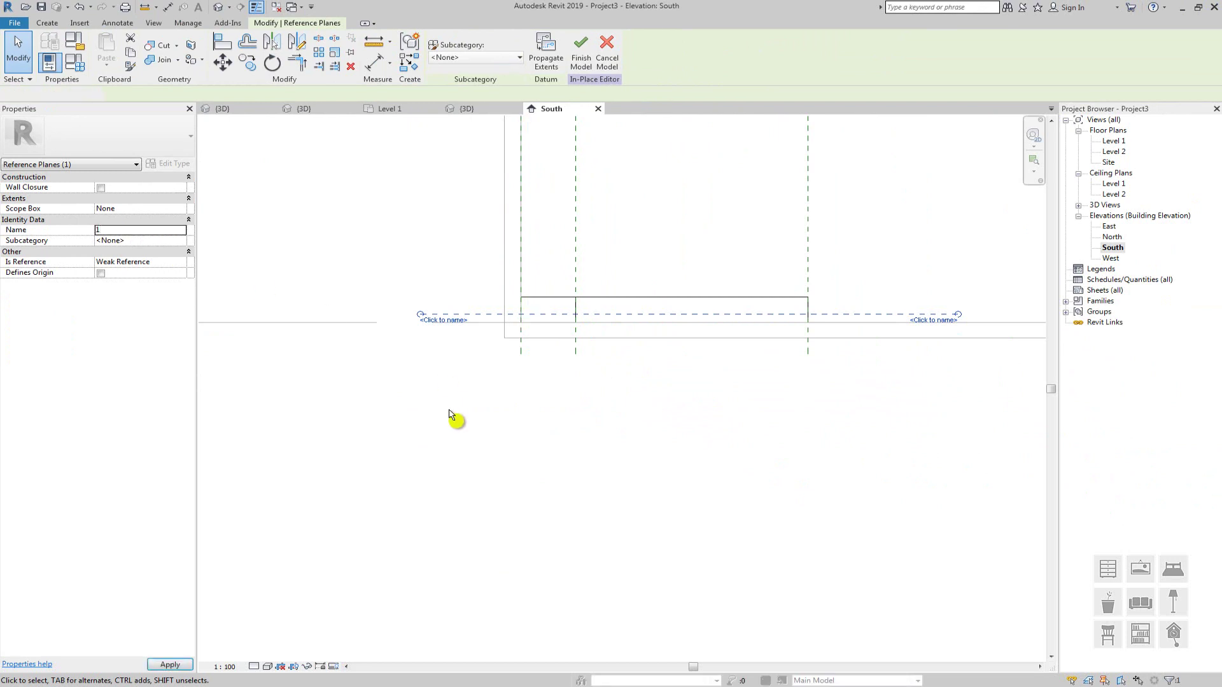
left_click(446, 446)
Change the bench extrusion's work plane to Reference Plane : 1
scroll(478, 302, "up", 2)
middle_click_drag(493, 404, 442, 477)
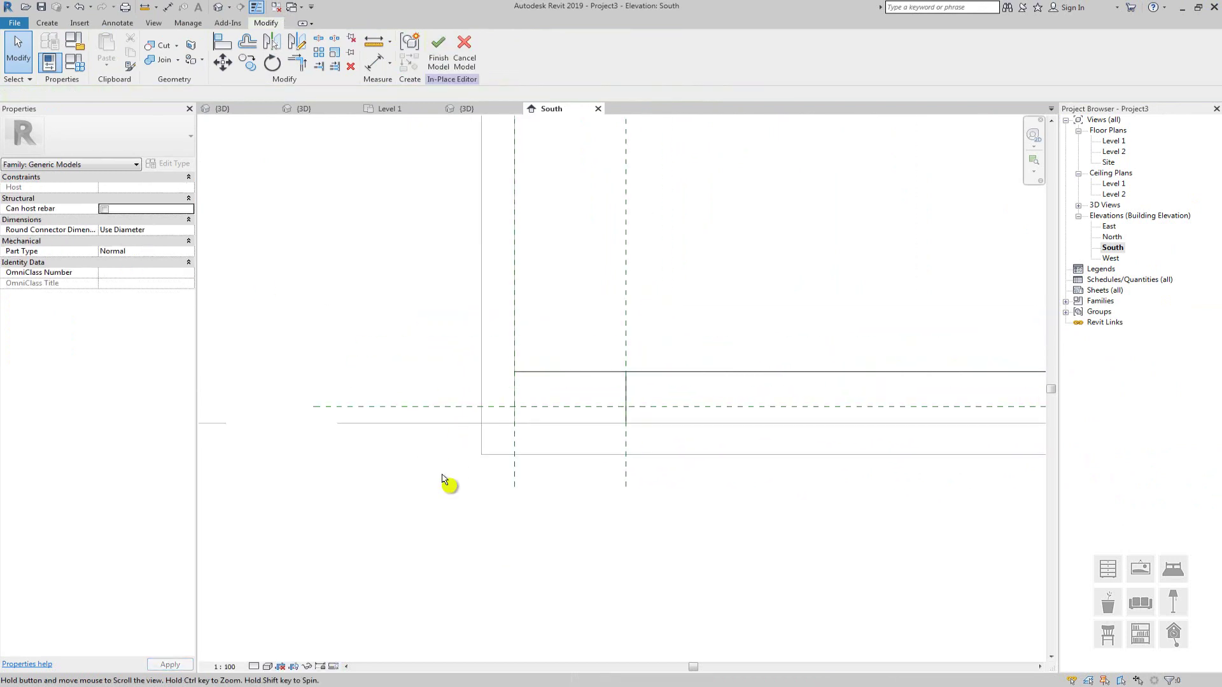
middle_click_drag(577, 461, 443, 473)
scroll(443, 473, "down", 2)
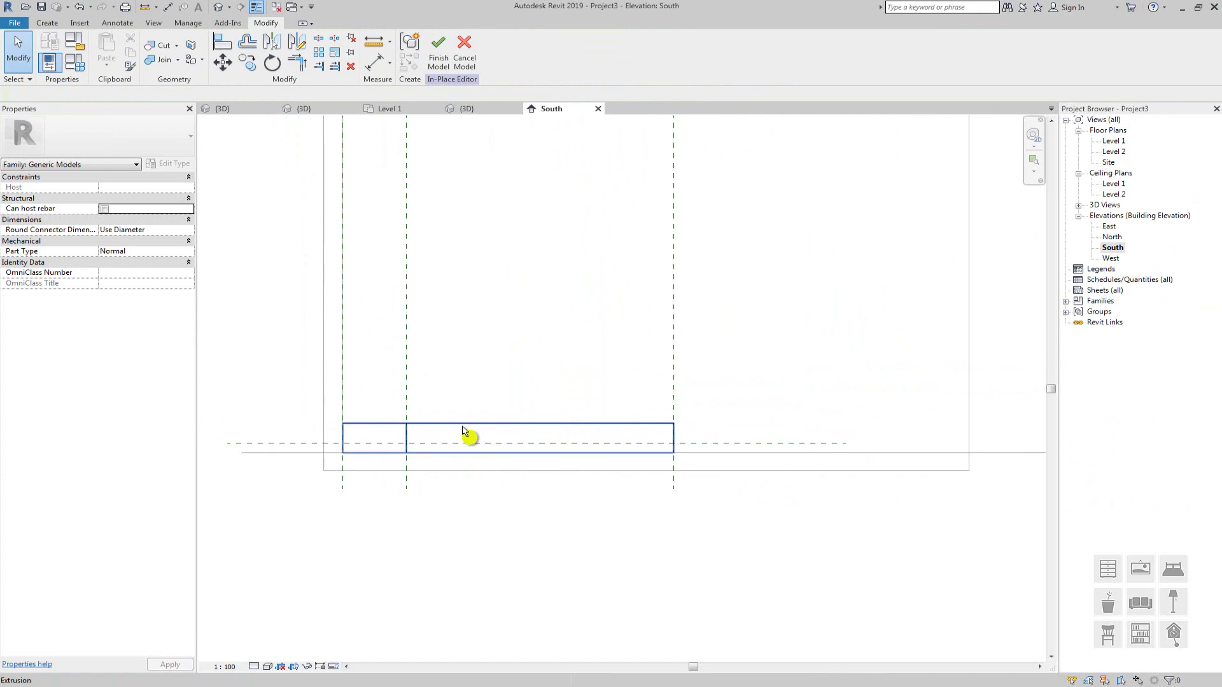
left_click(463, 429)
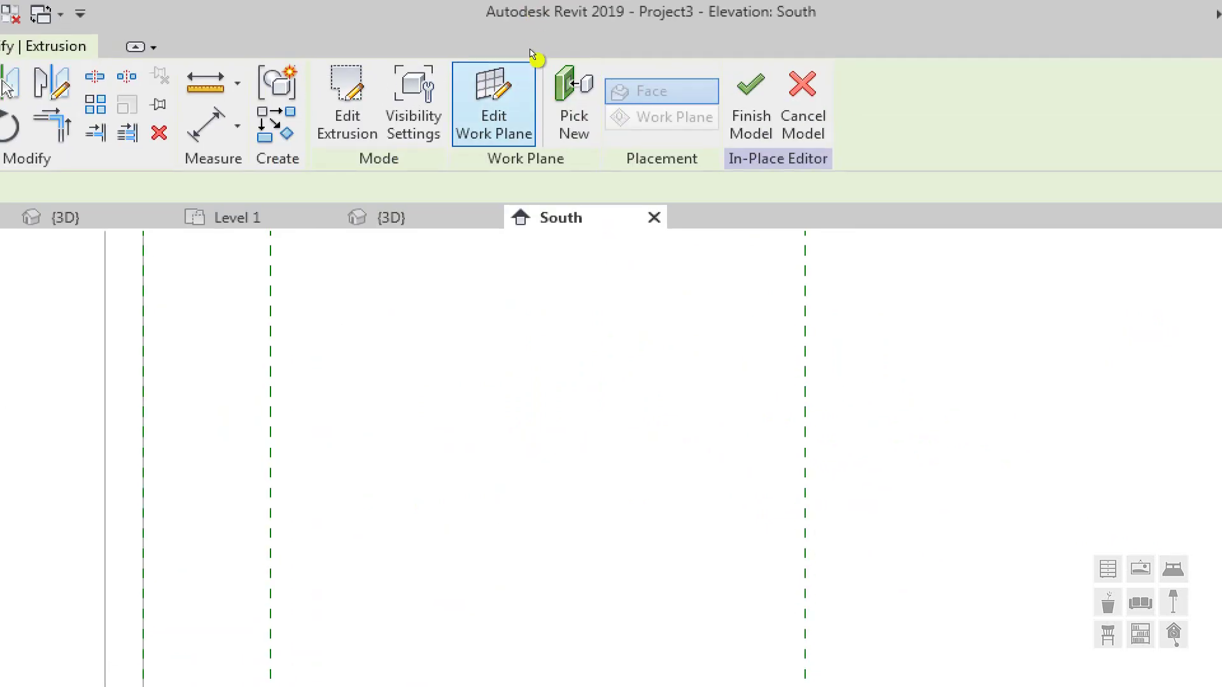
left_click(503, 70)
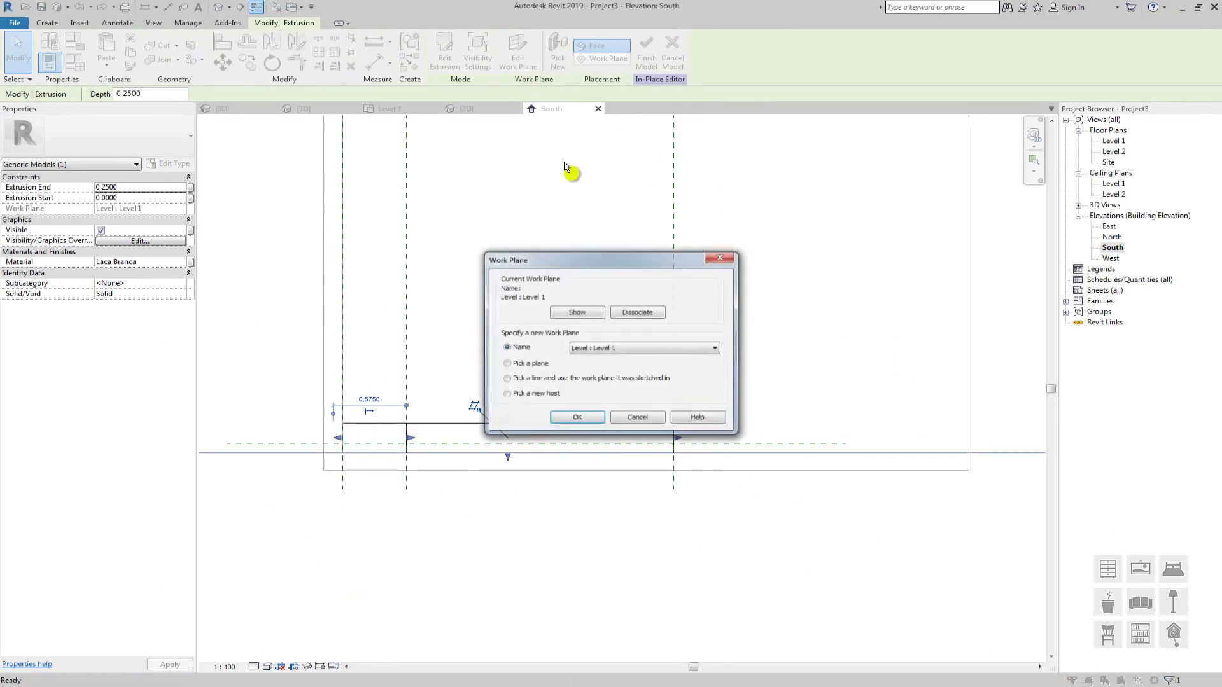
left_click(622, 354)
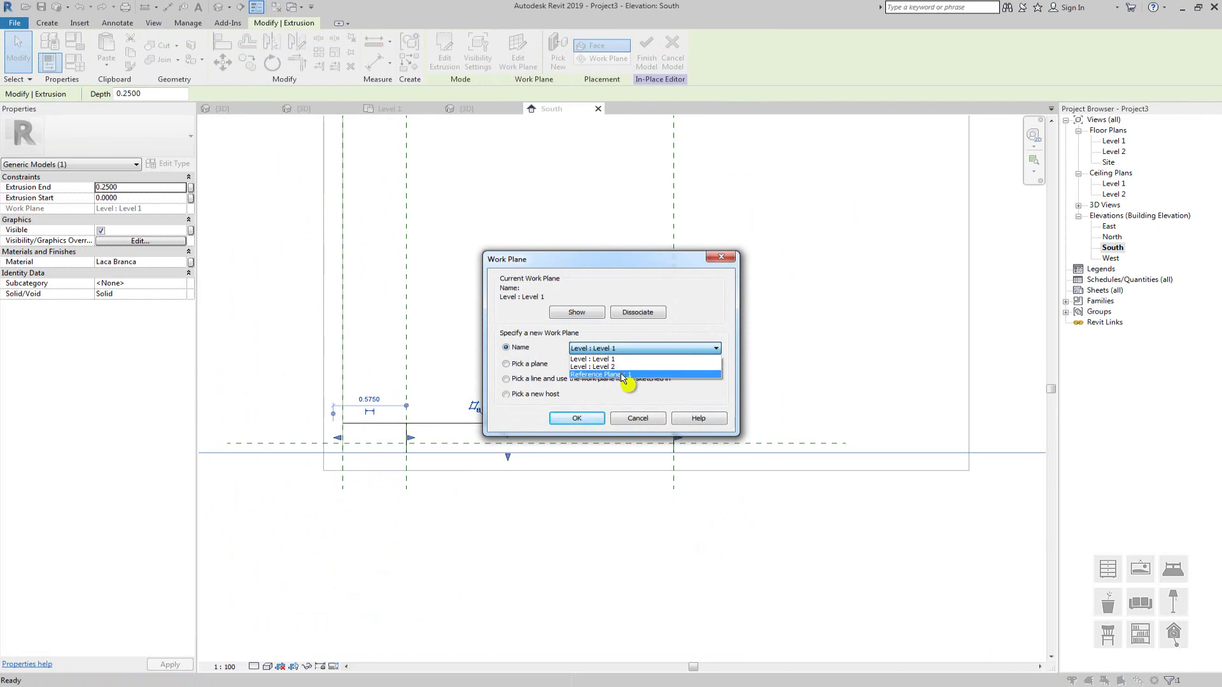
left_click(624, 375)
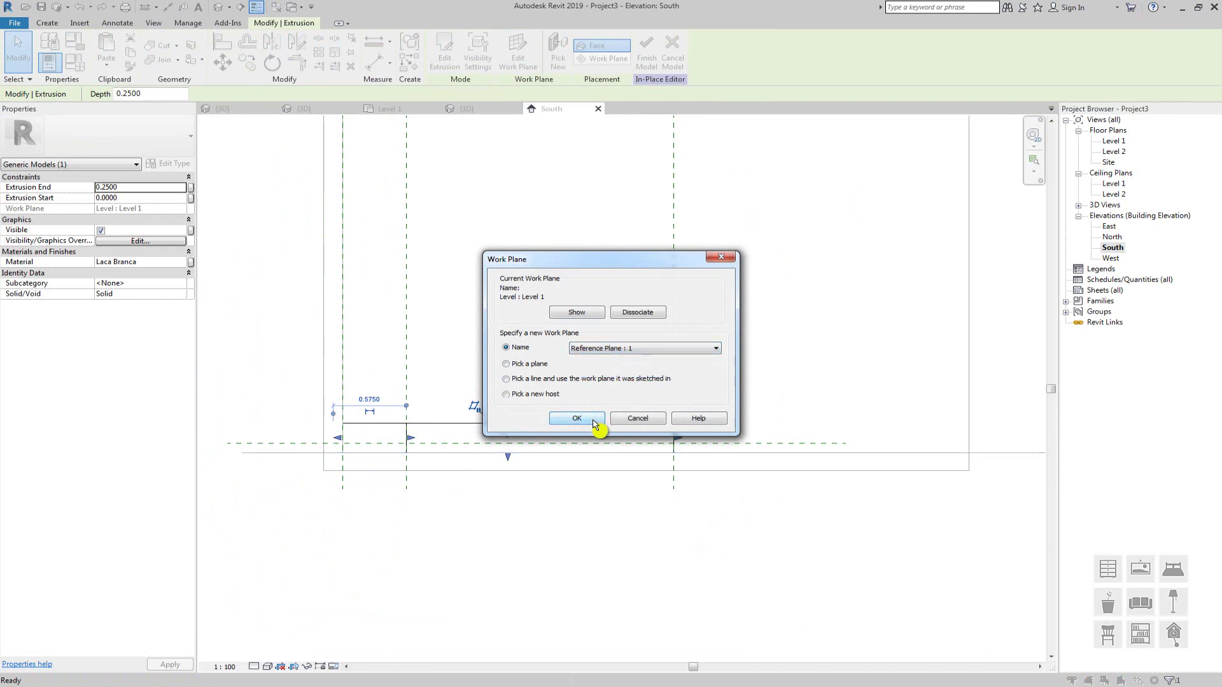
left_click(594, 424)
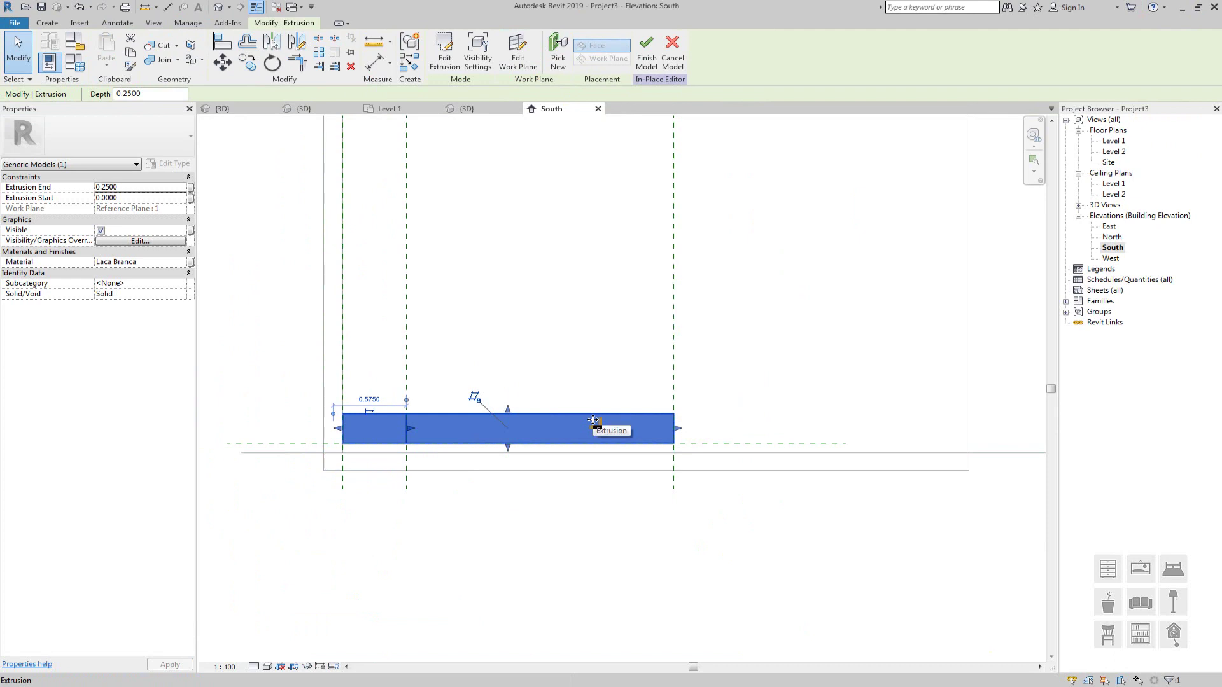
left_click(337, 479)
Set the bench extrusion's end to 0.03 m
scroll(319, 461, "up", 5)
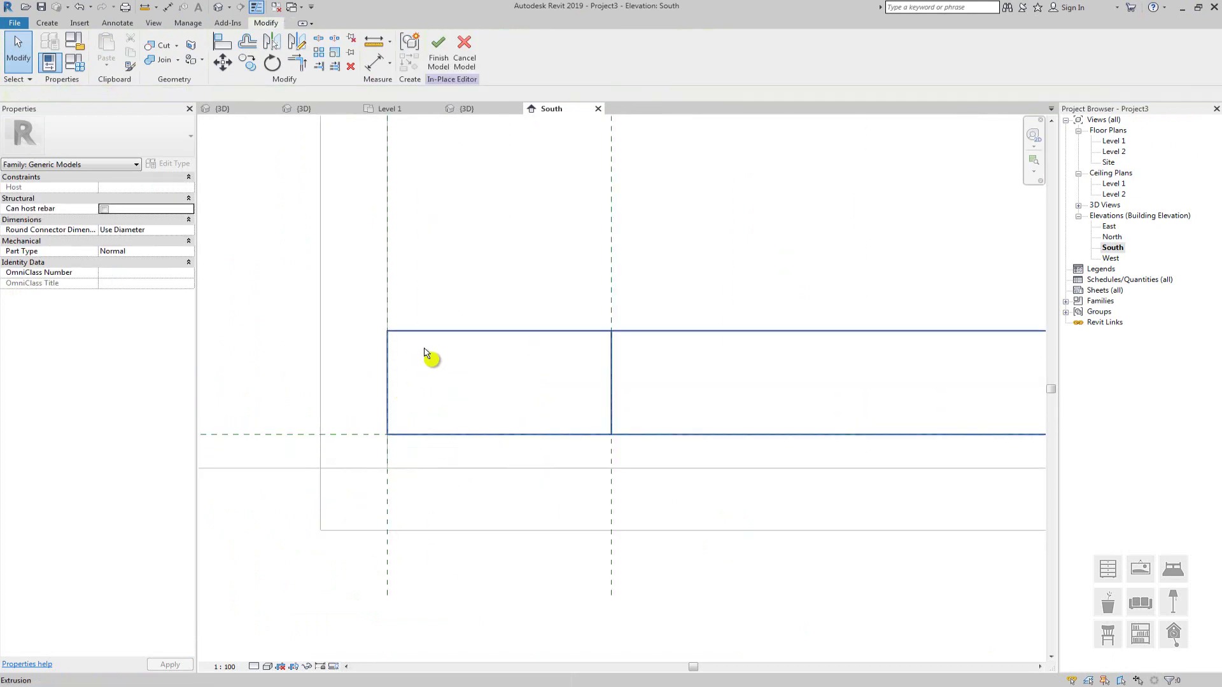
left_click(424, 348)
middle_click_drag(400, 374, 550, 311)
middle_click_drag(444, 379, 527, 367)
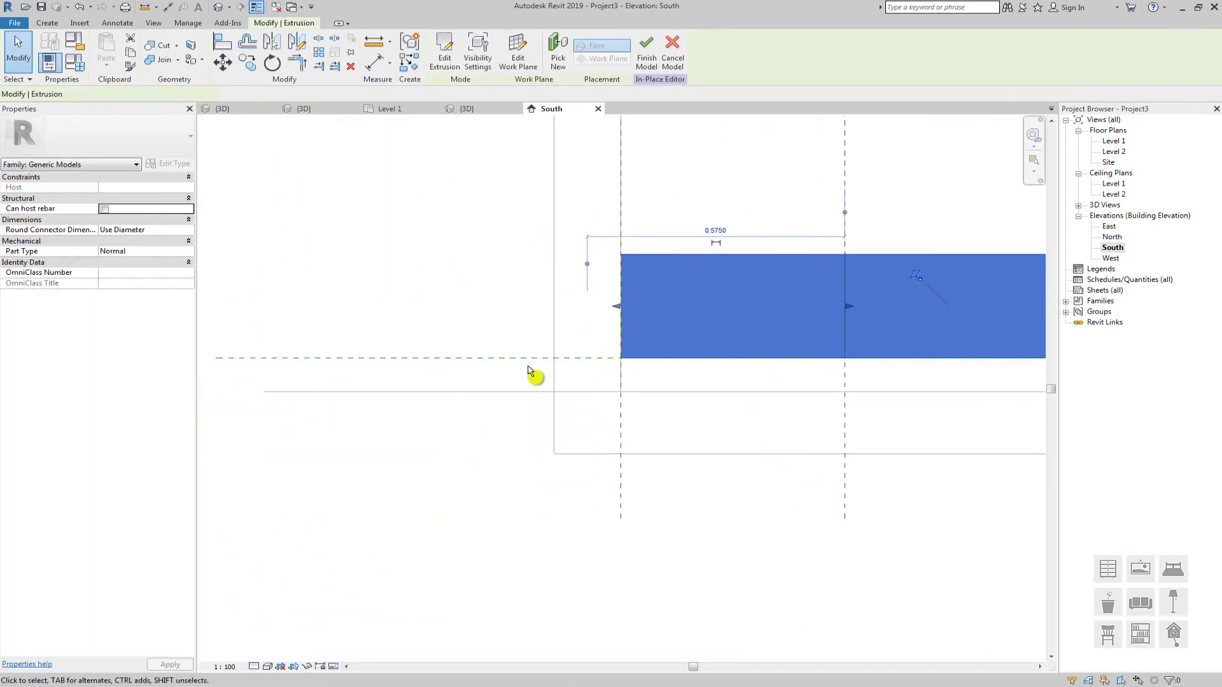
scroll(528, 371, "down", 2)
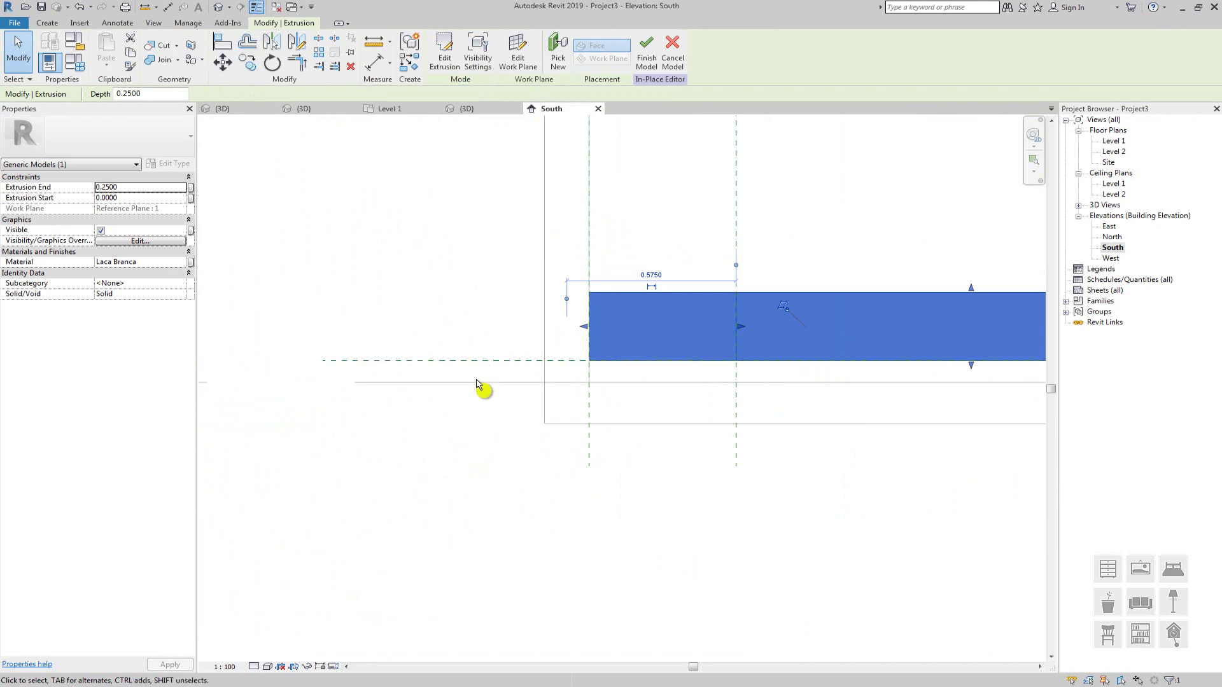
scroll(478, 384, "down", 1)
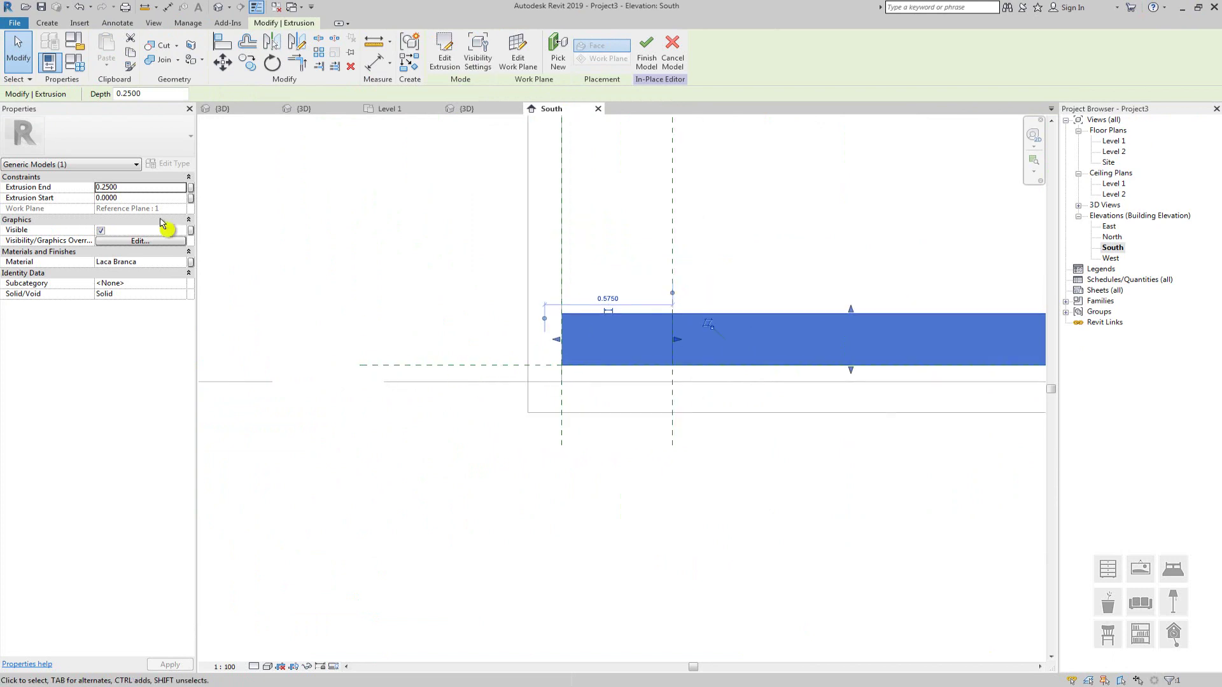
left_click(129, 187)
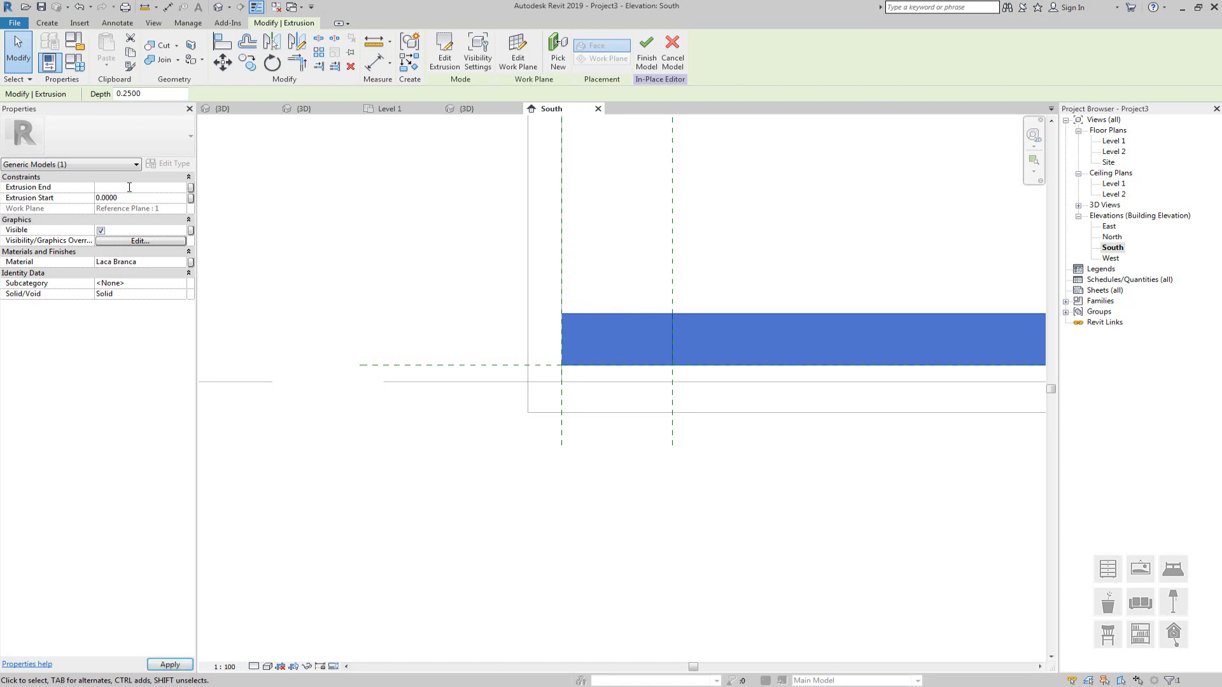
left_click(374, 463)
middle_click_drag(593, 454, 366, 428)
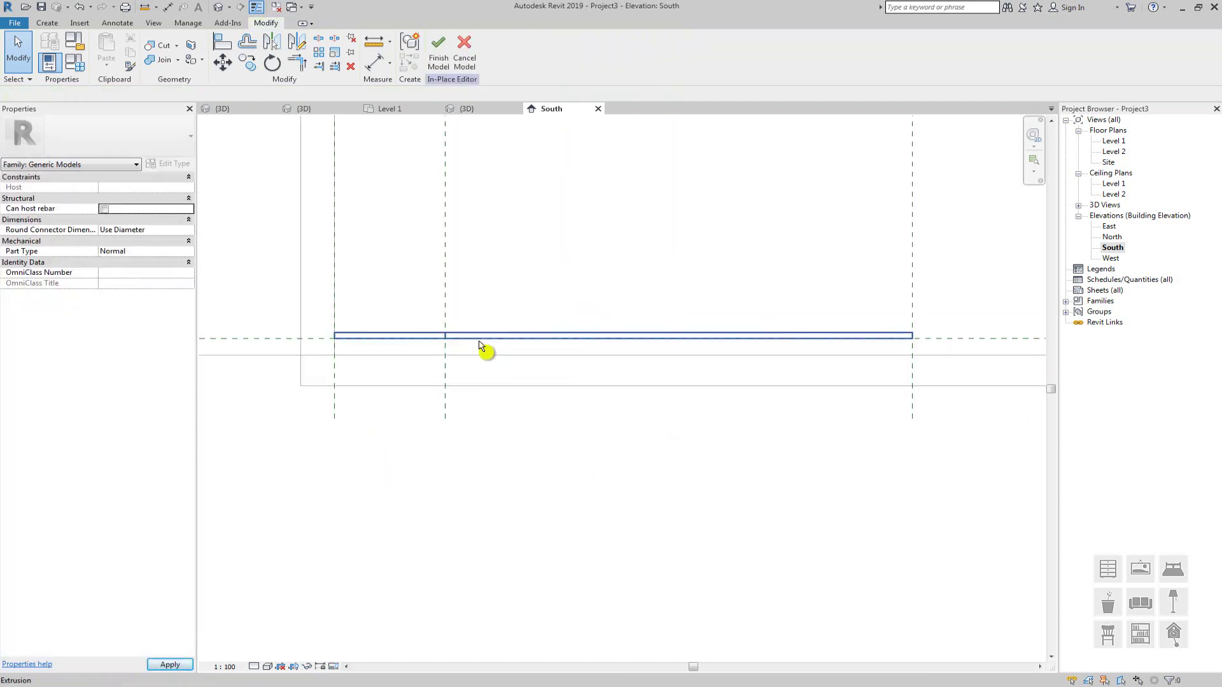
Inspect the thin L-shaped bench board in 3D and return to the South elevation
left_click(217, 7)
scroll(408, 391, "up", 2)
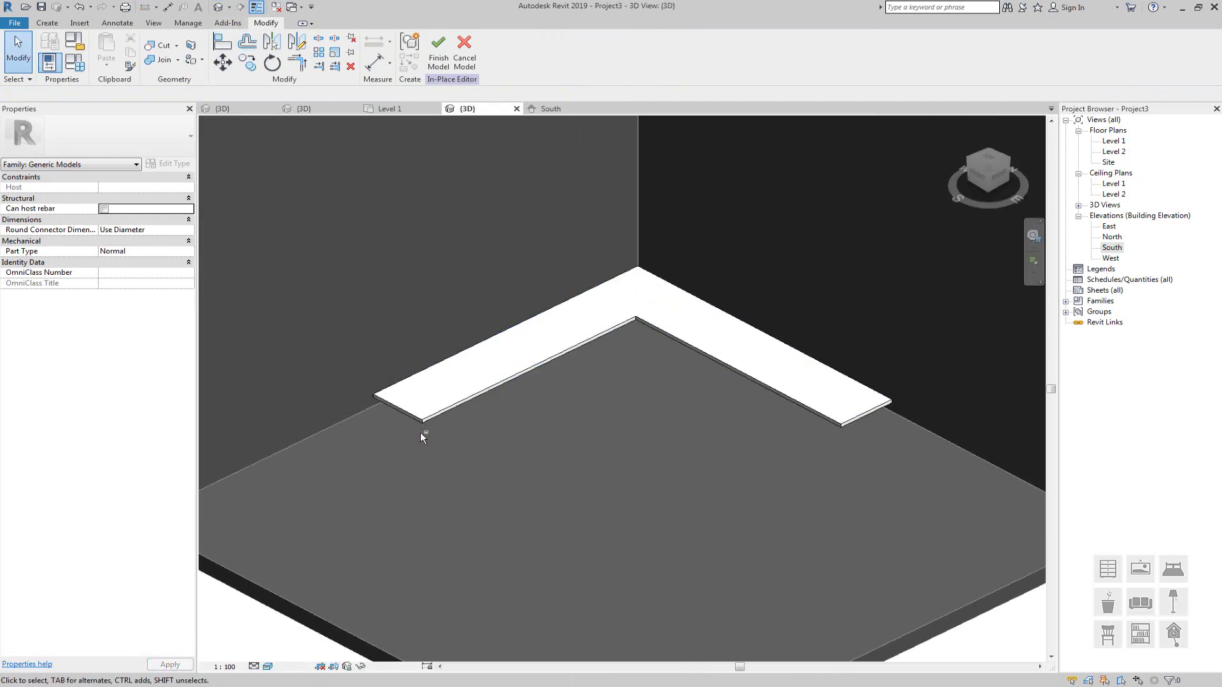
middle_click_drag(420, 433, 422, 377, "shift")
double_click(1113, 247)
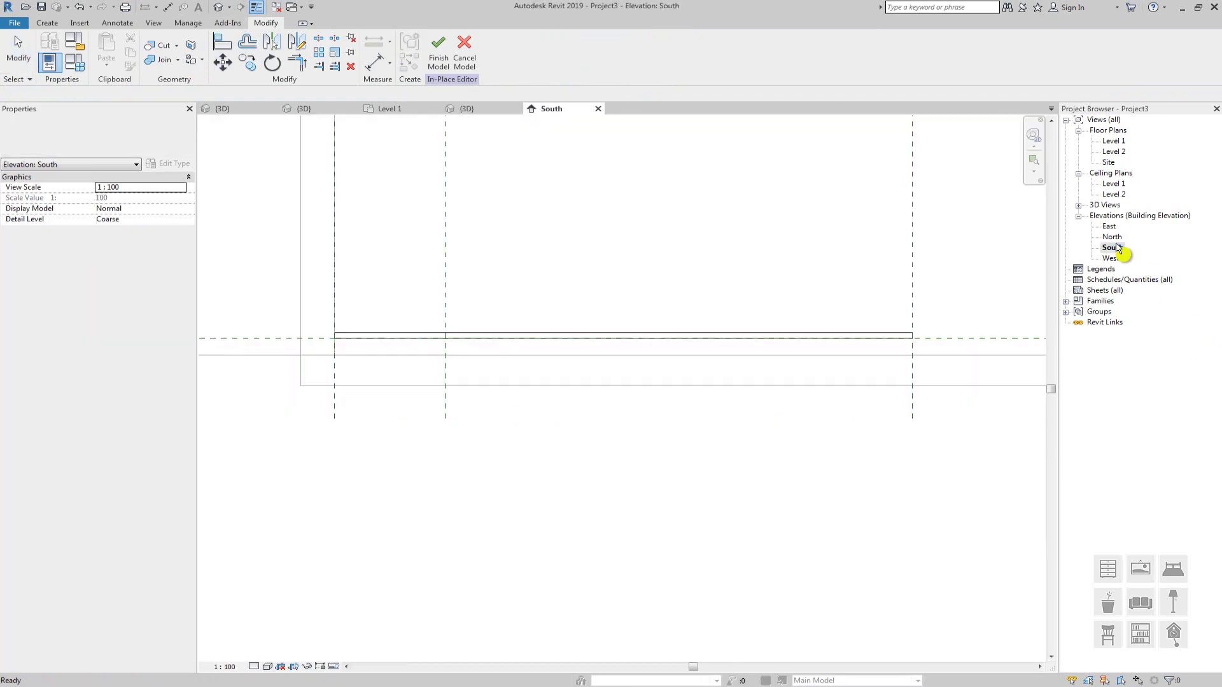
Associate the bench board's material with a new type-based family parameter named Material Banco
middle_click_drag(523, 498, 582, 501)
scroll(457, 448, "down", 2)
scroll(431, 383, "up", 3)
scroll(431, 383, "up", 2)
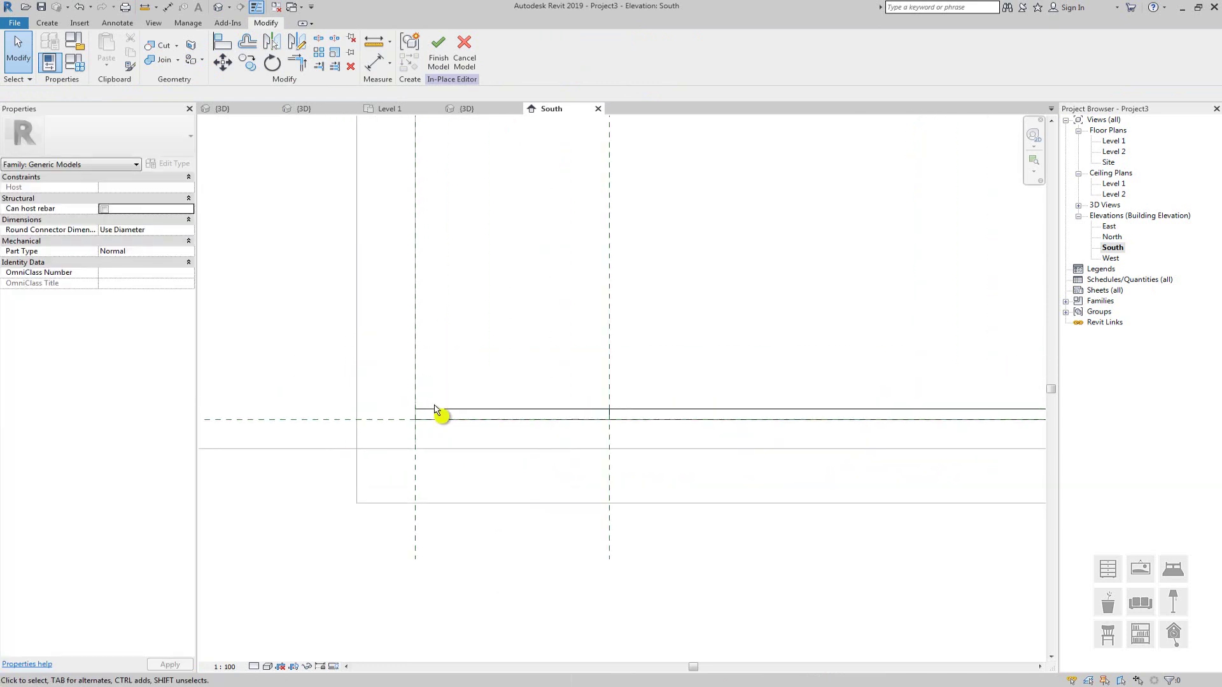
left_click(436, 412)
middle_click_drag(436, 411, 505, 382)
scroll(504, 382, "up", 3)
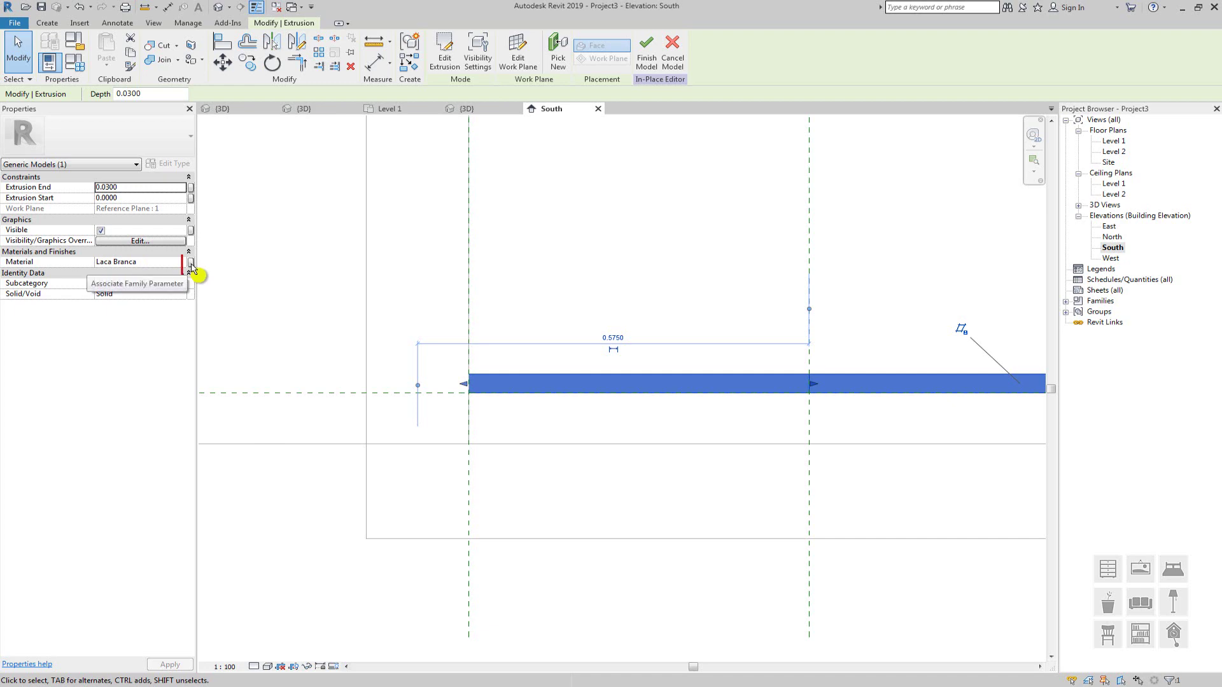
key("alt")
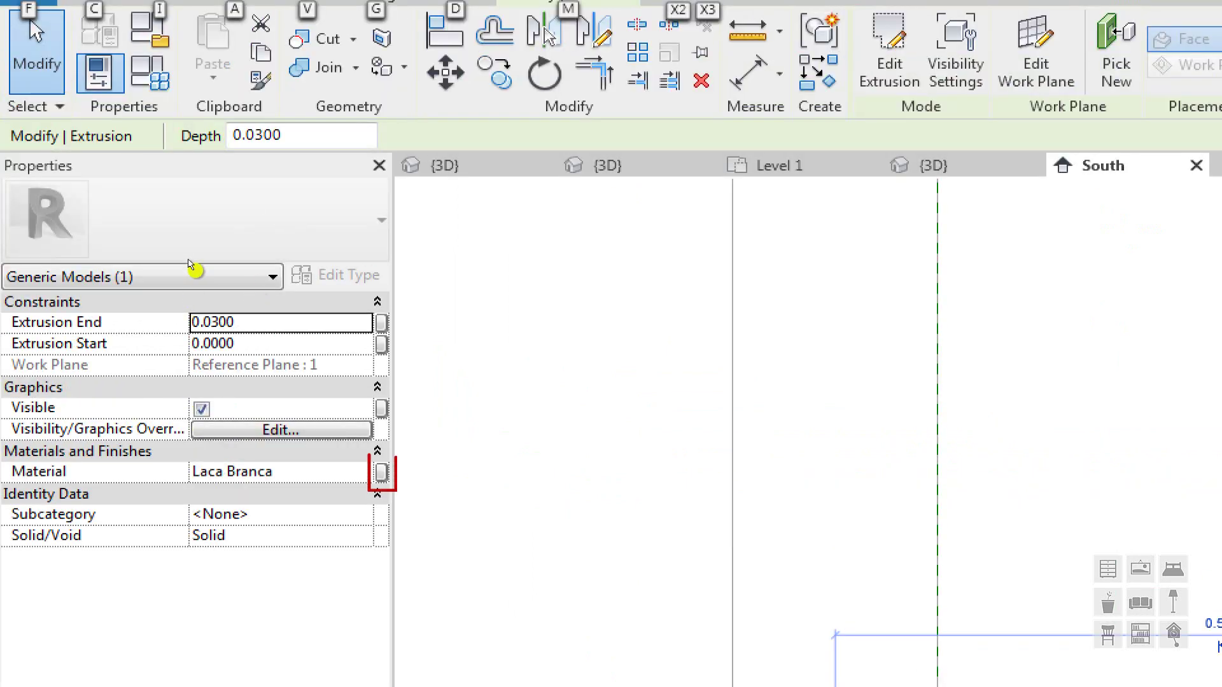
key("Escape")
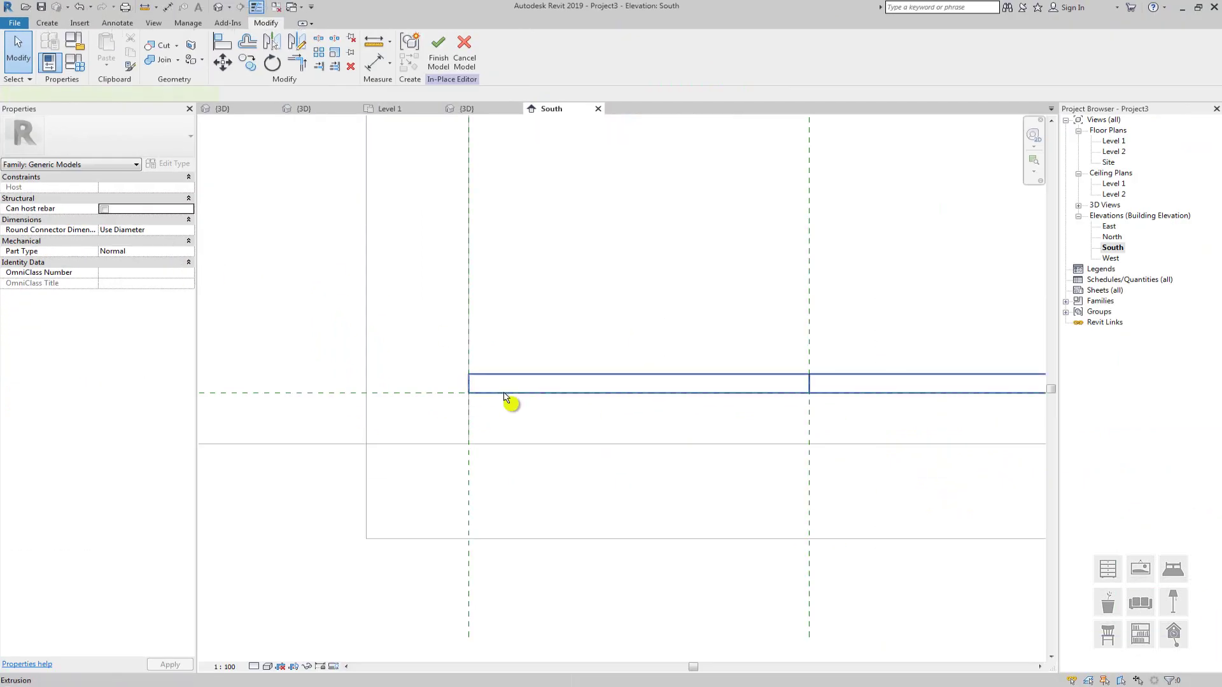
left_click(506, 396)
left_click(191, 263)
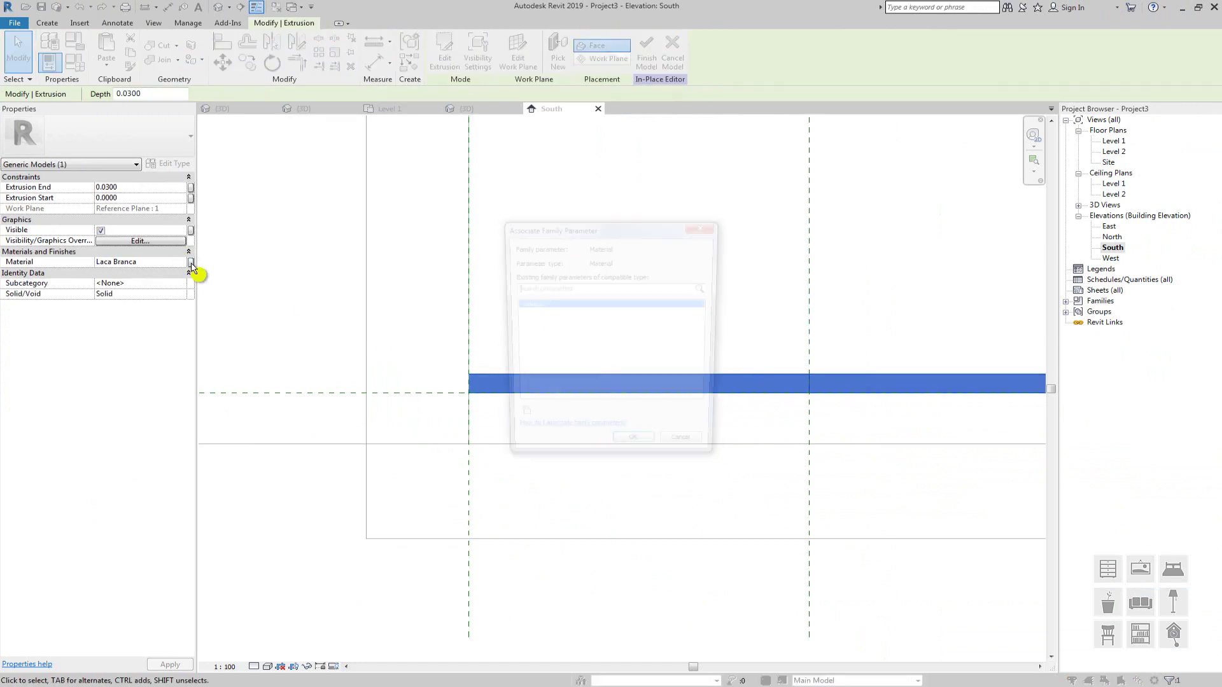
left_click(517, 422)
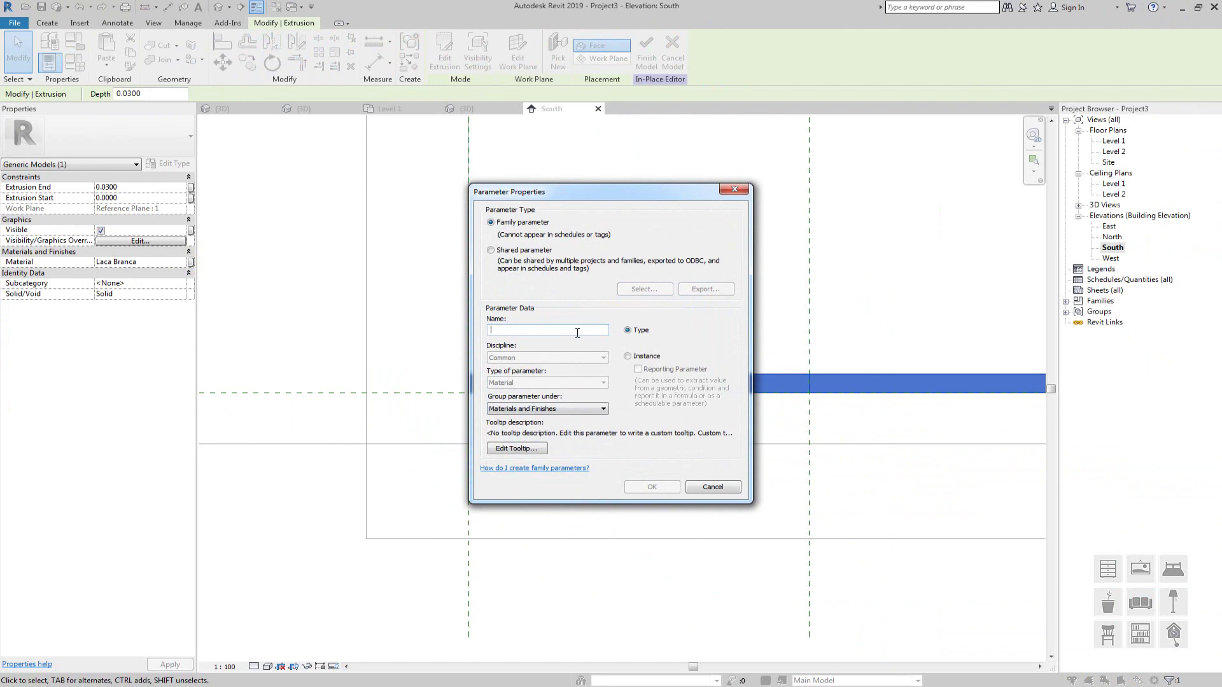
type("Material Banco")
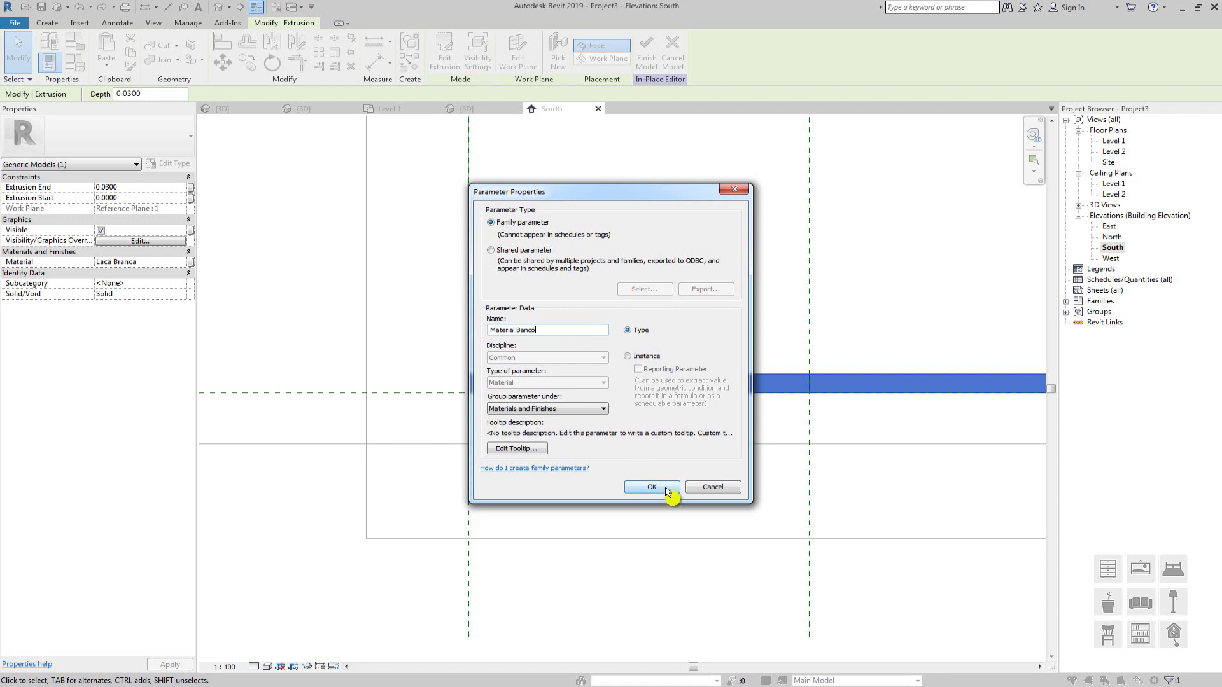
left_click(652, 486)
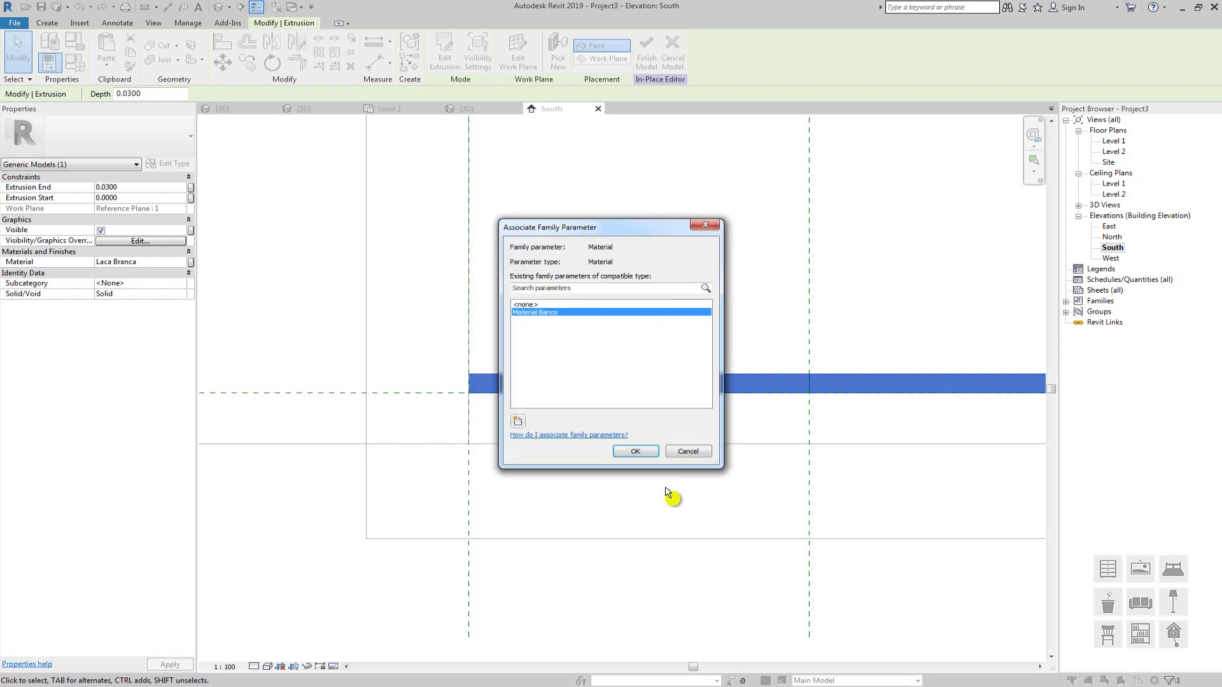
left_click(635, 451)
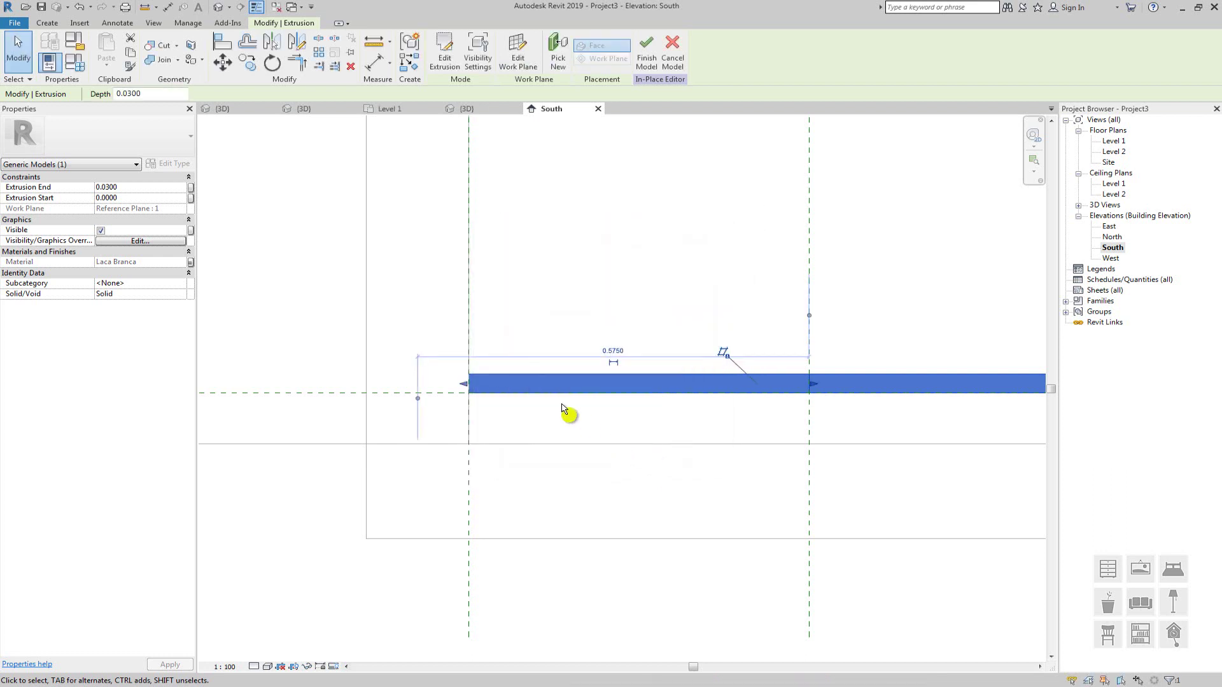
Copy the L-shaped bench board vertically 0.35 m upward from its lower corner, with the move direction unconstrained
scroll(560, 395, "down", 3)
left_click(453, 446)
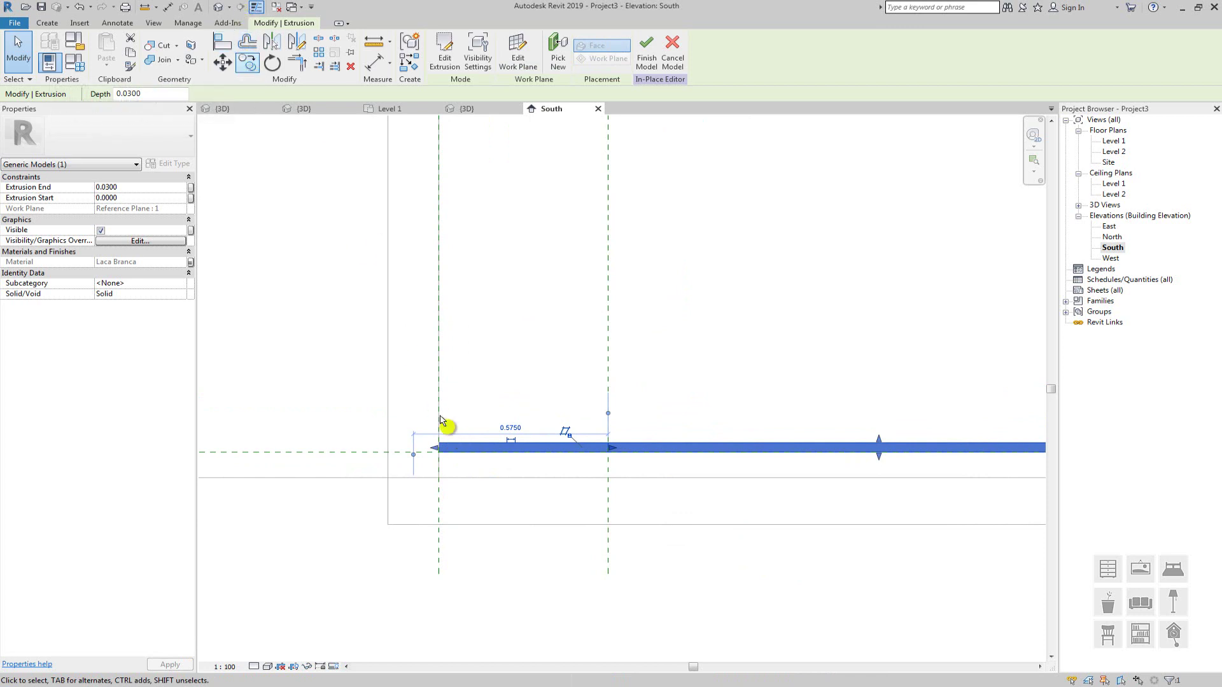
key("c")
key("o")
scroll(439, 454, "up", 3)
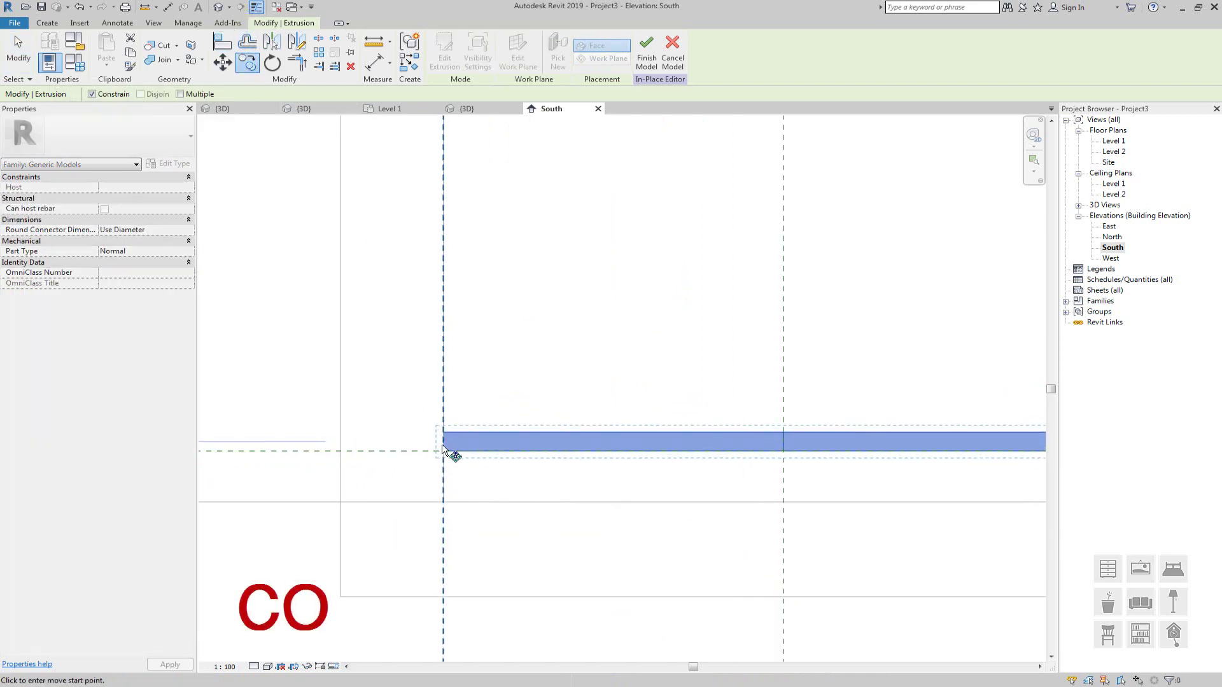
scroll(444, 452, "up", 2)
scroll(444, 450, "up", 2)
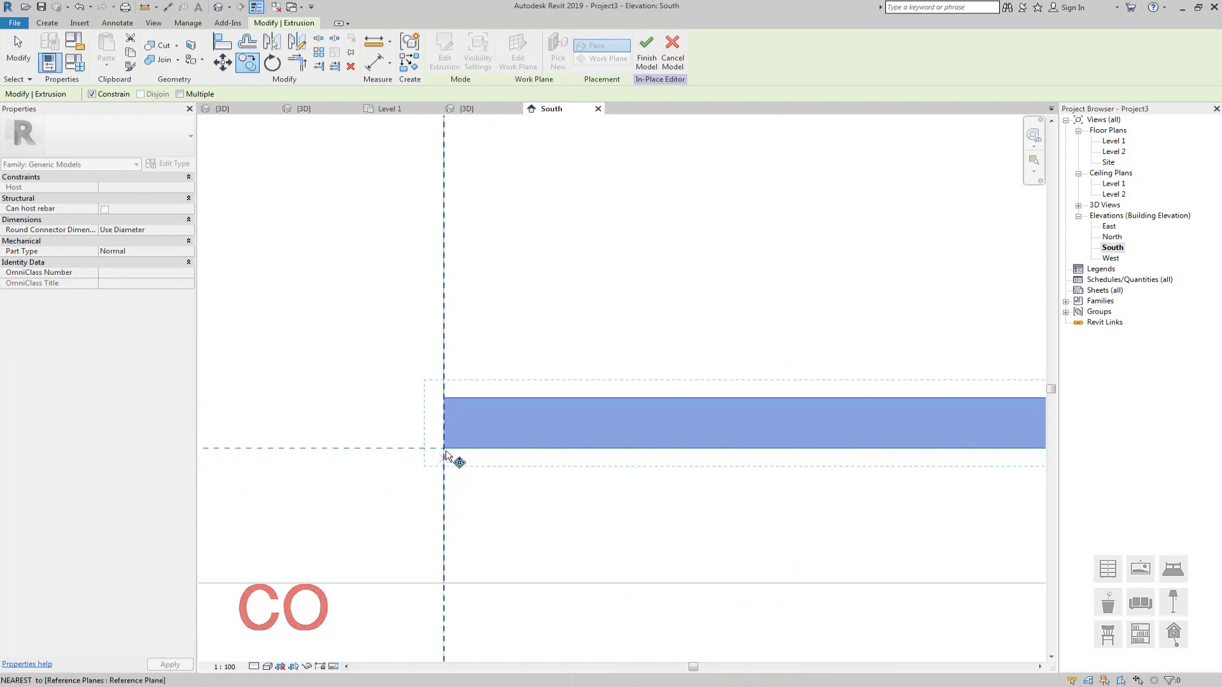
left_click(443, 449)
scroll(444, 448, "down", 5)
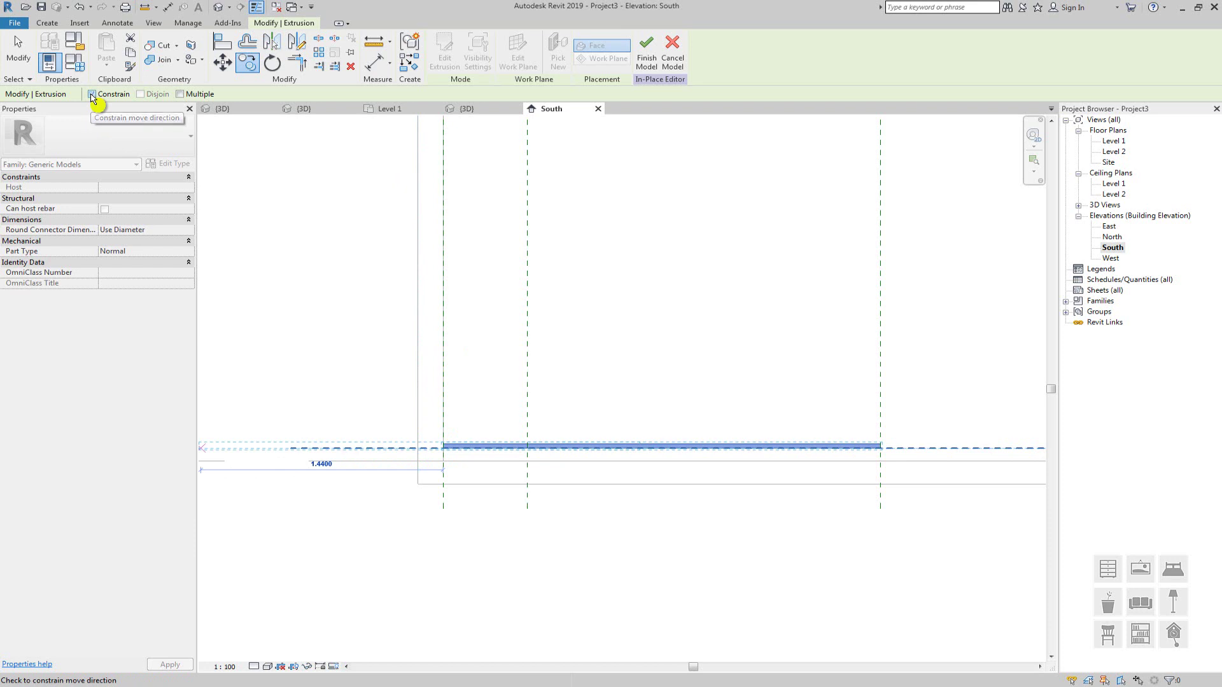
scroll(444, 357, "up", 2)
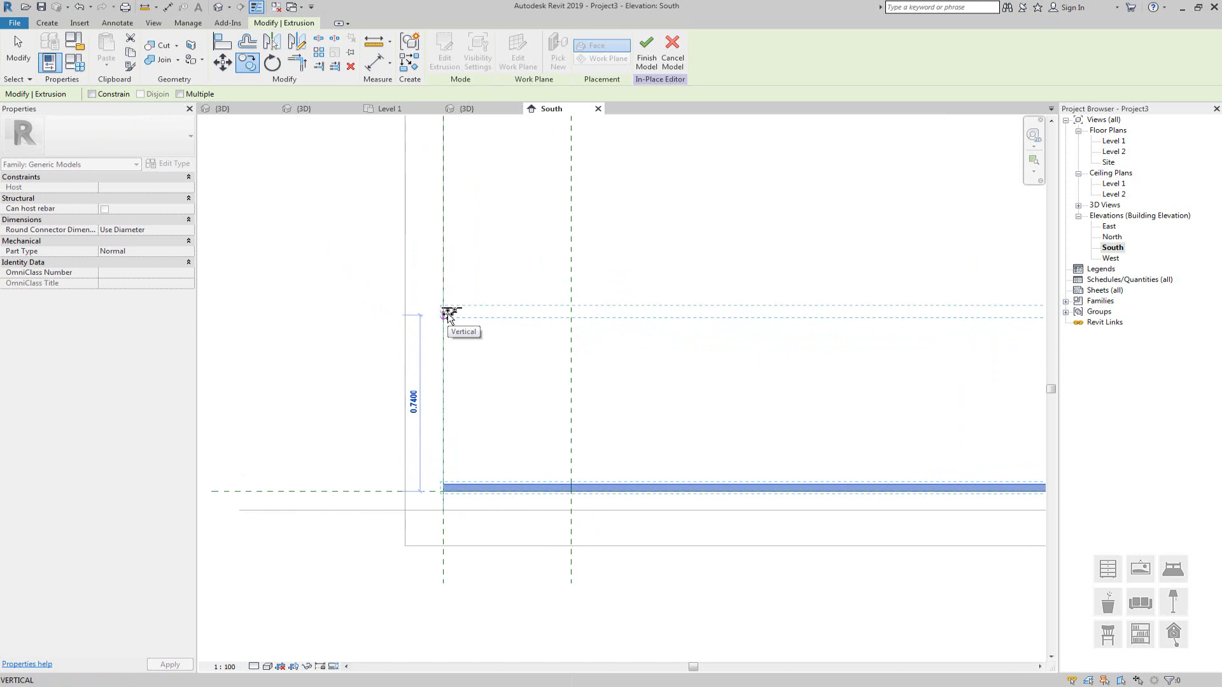
type(".")
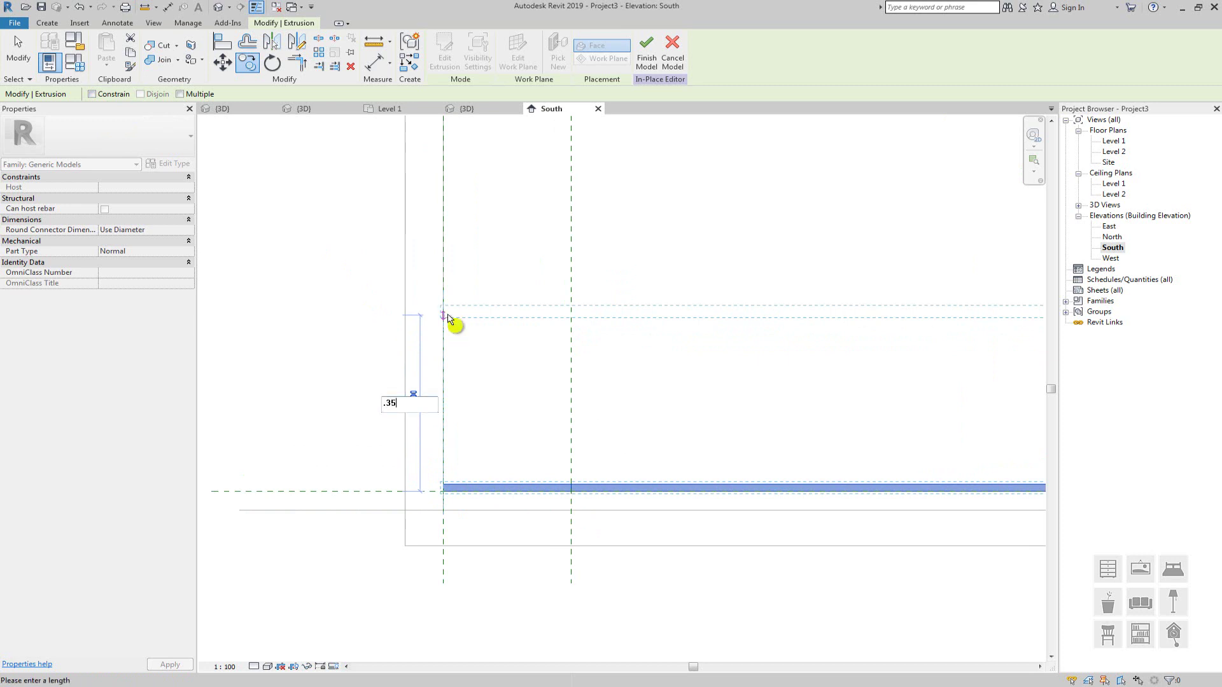
type("35")
key("Return")
key("Escape")
scroll(448, 318, "down", 1)
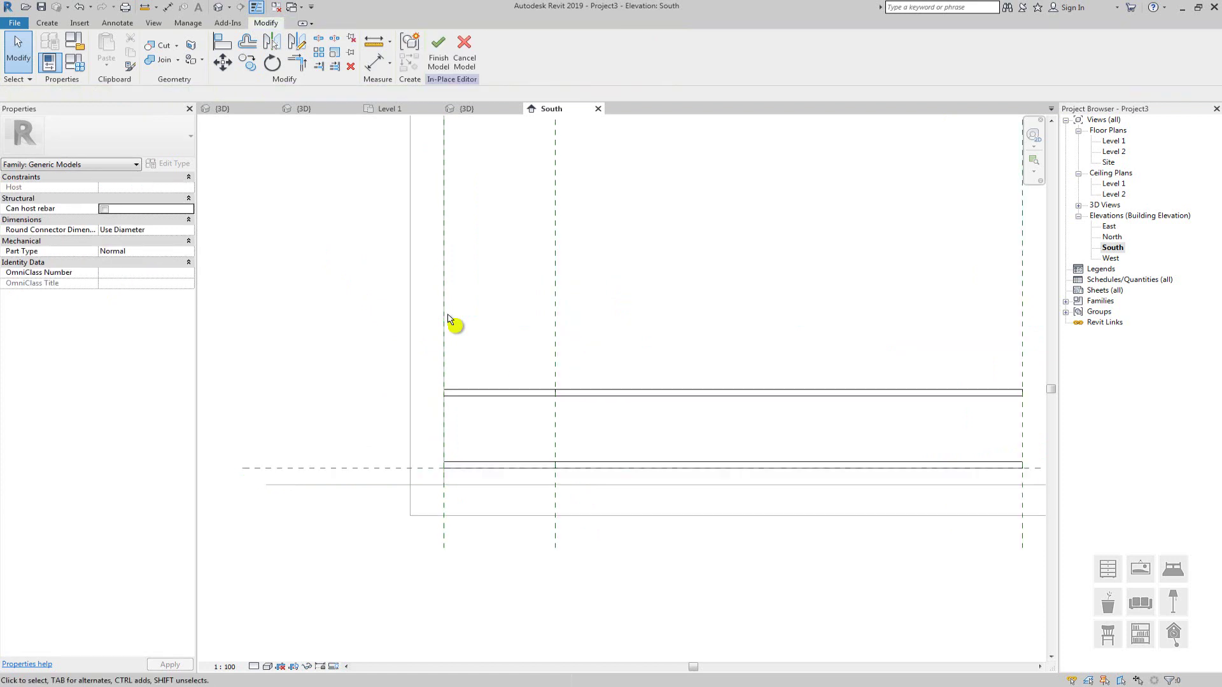
scroll(447, 318, "down", 2)
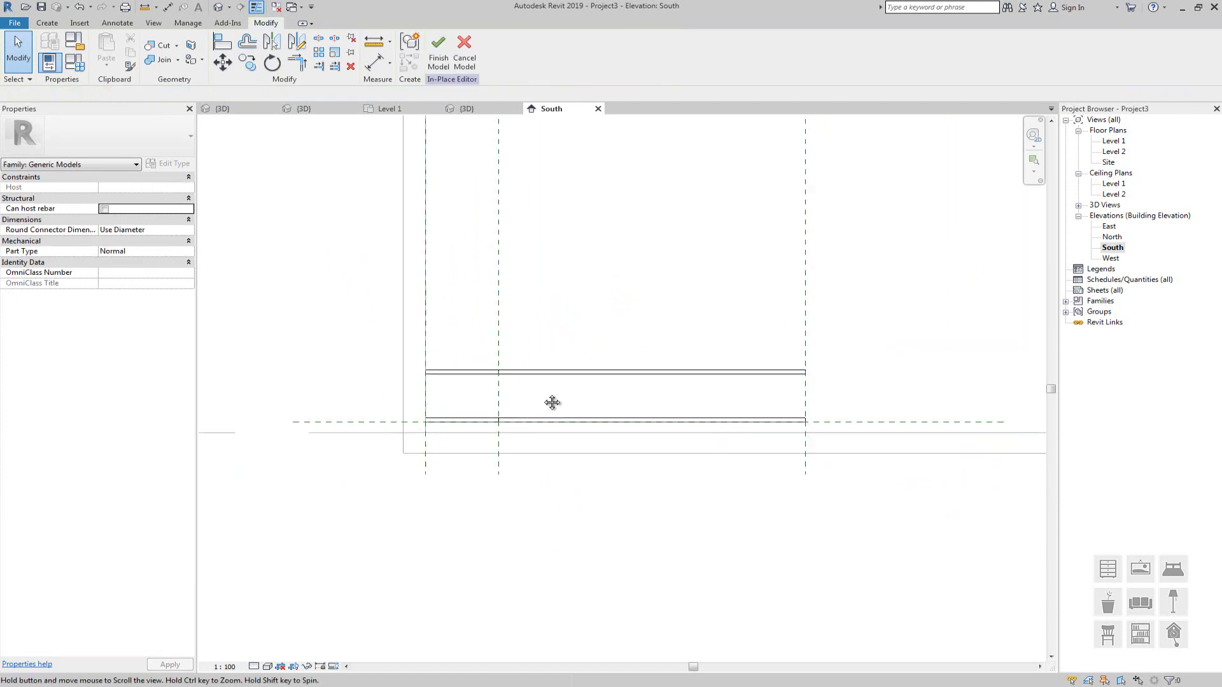
Inspect the two stacked bench boards in 3D and in the Level 1 plan
left_click(218, 8)
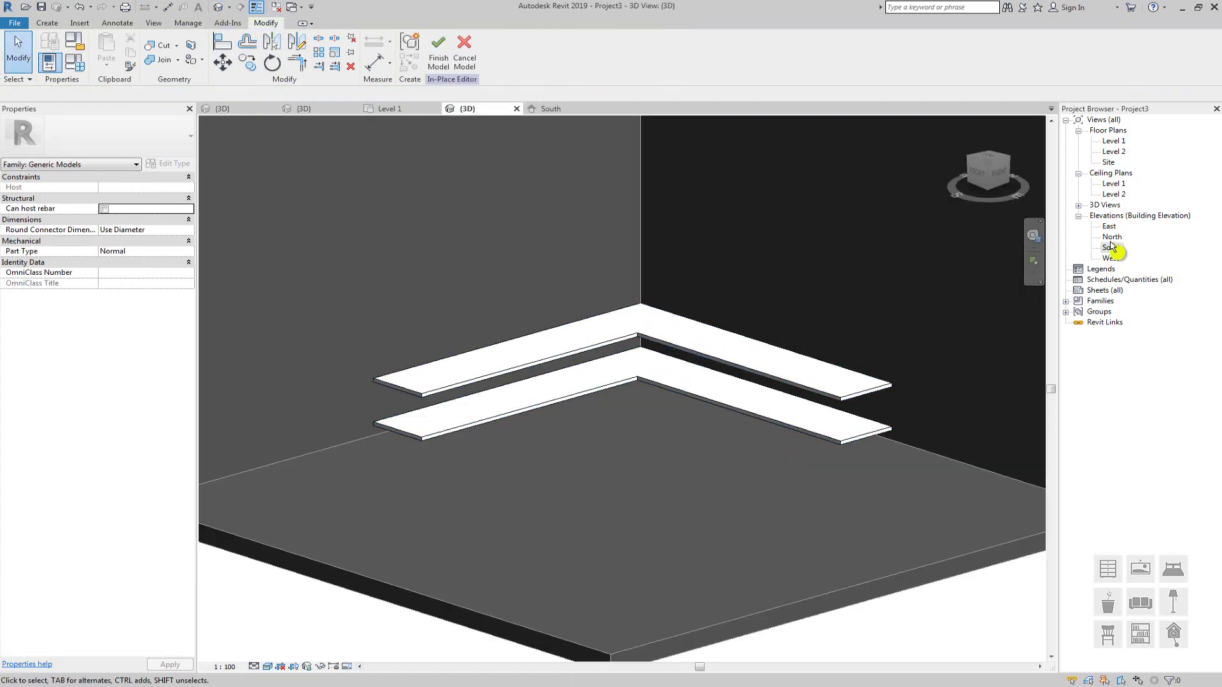
double_click(1115, 142)
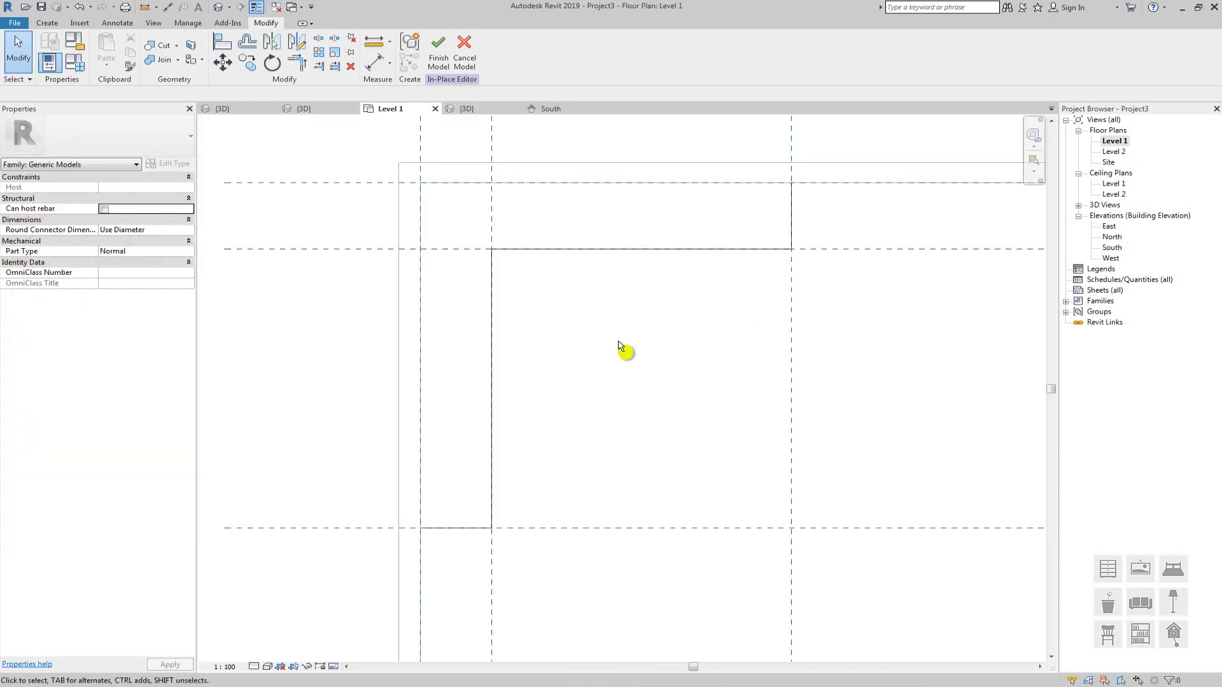
scroll(740, 341, "down", 2)
middle_click_drag(731, 347, 593, 375)
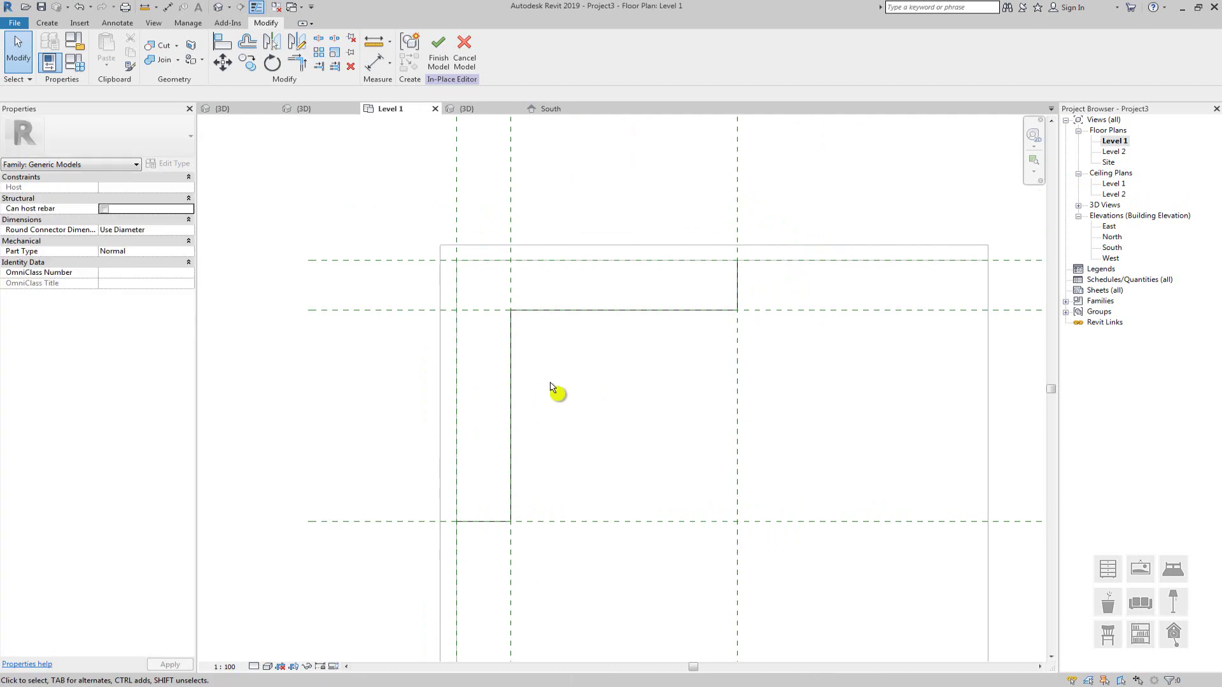
middle_click_drag(528, 396, 530, 411)
Examine the base and dividers of the finished L-shaped bench in the projeto tutorial 3D view, then return to Project3's South elevation
left_click(319, 109)
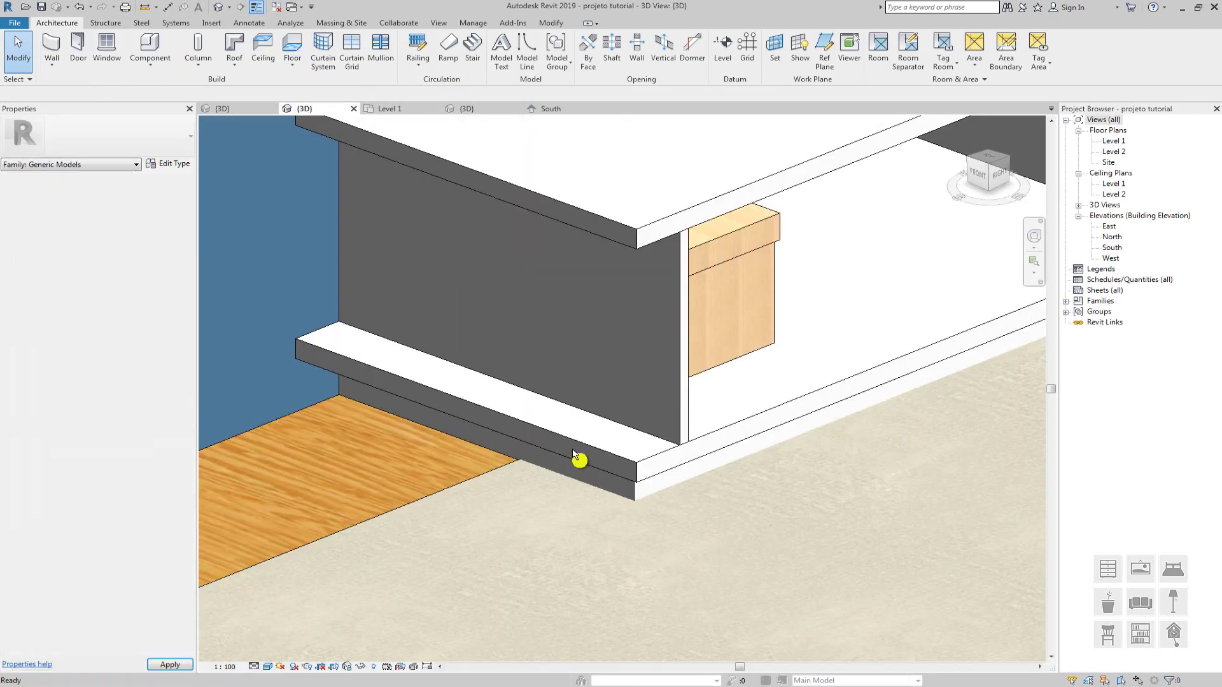
scroll(431, 402, "down", 2)
middle_click_drag(517, 459, 409, 421)
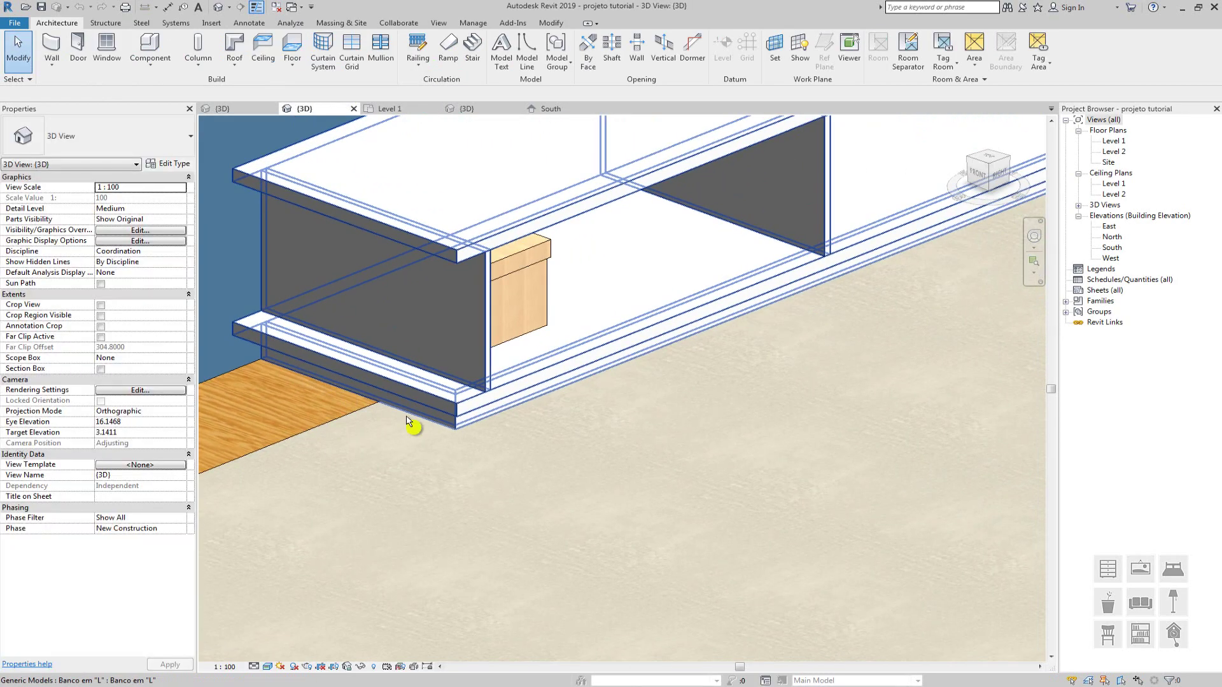
scroll(435, 426, "down", 2)
middle_click_drag(687, 344, 548, 331)
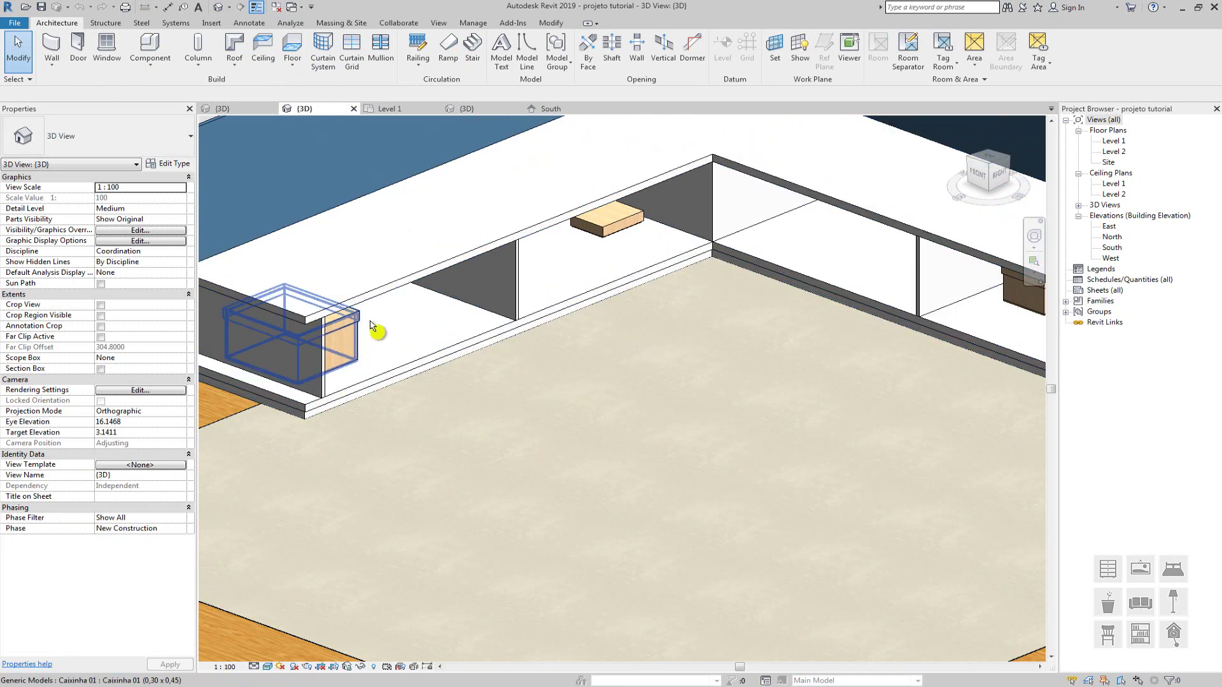
middle_click_drag(504, 136, 559, 186)
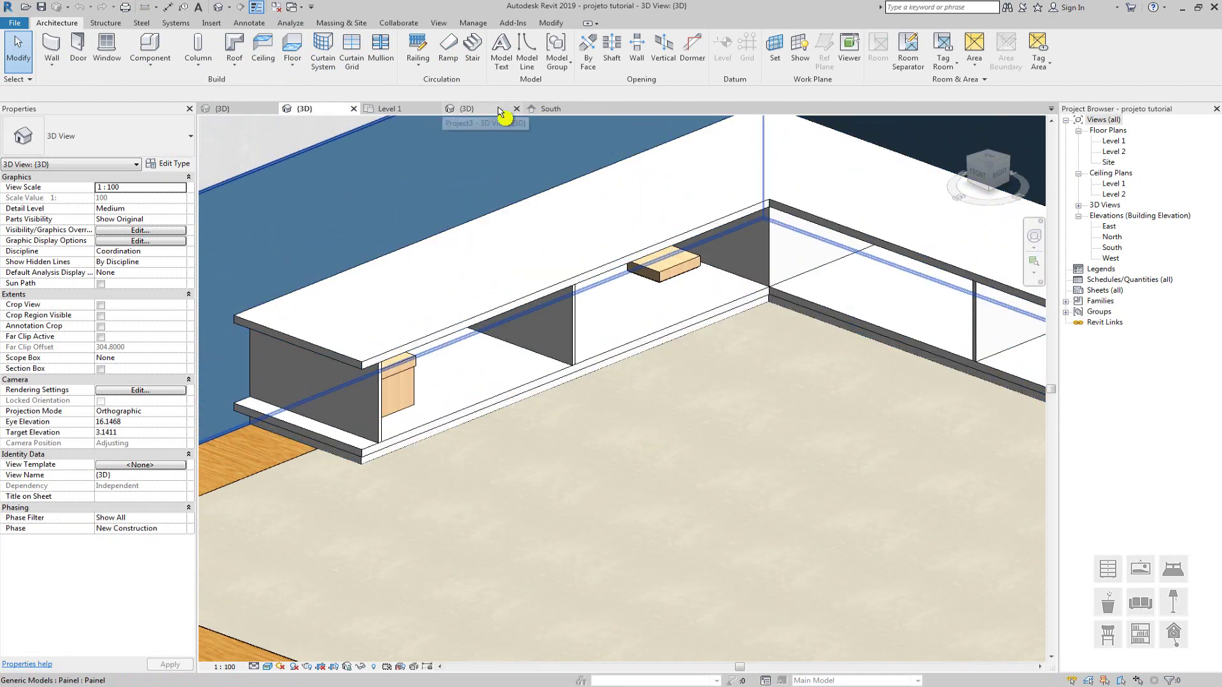
left_click(548, 112)
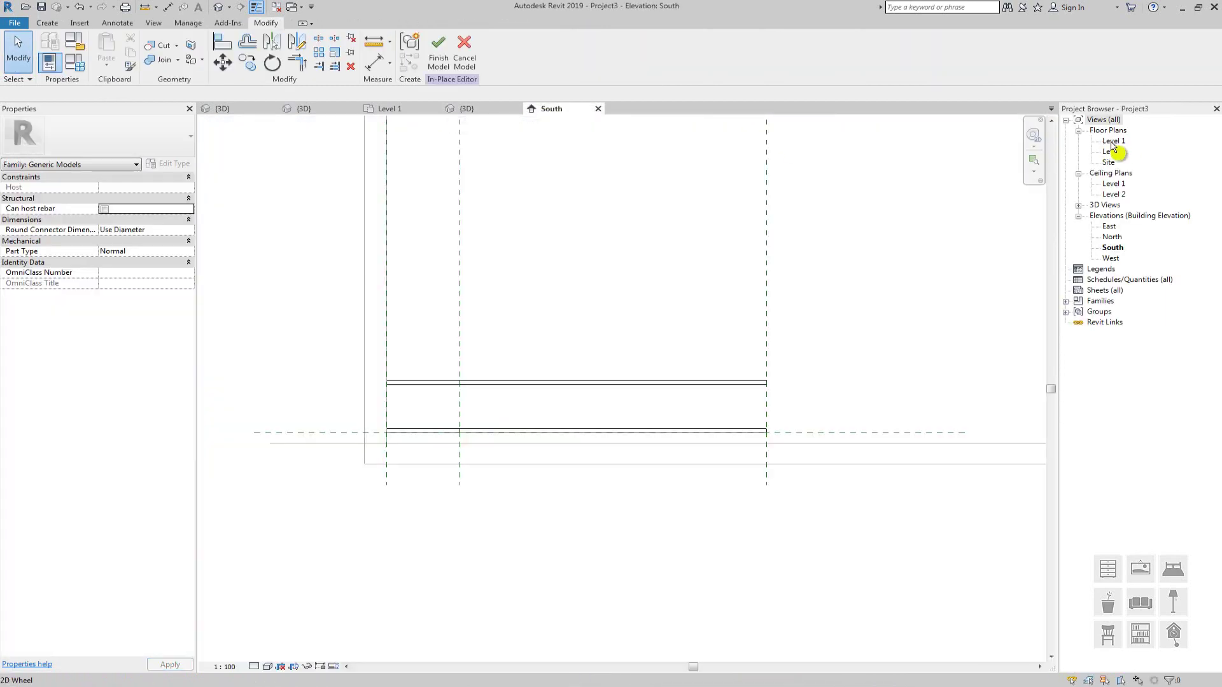
Start a Sweep in the Level 1 plan and begin sketching its path
left_click(1112, 141)
double_click(1113, 142)
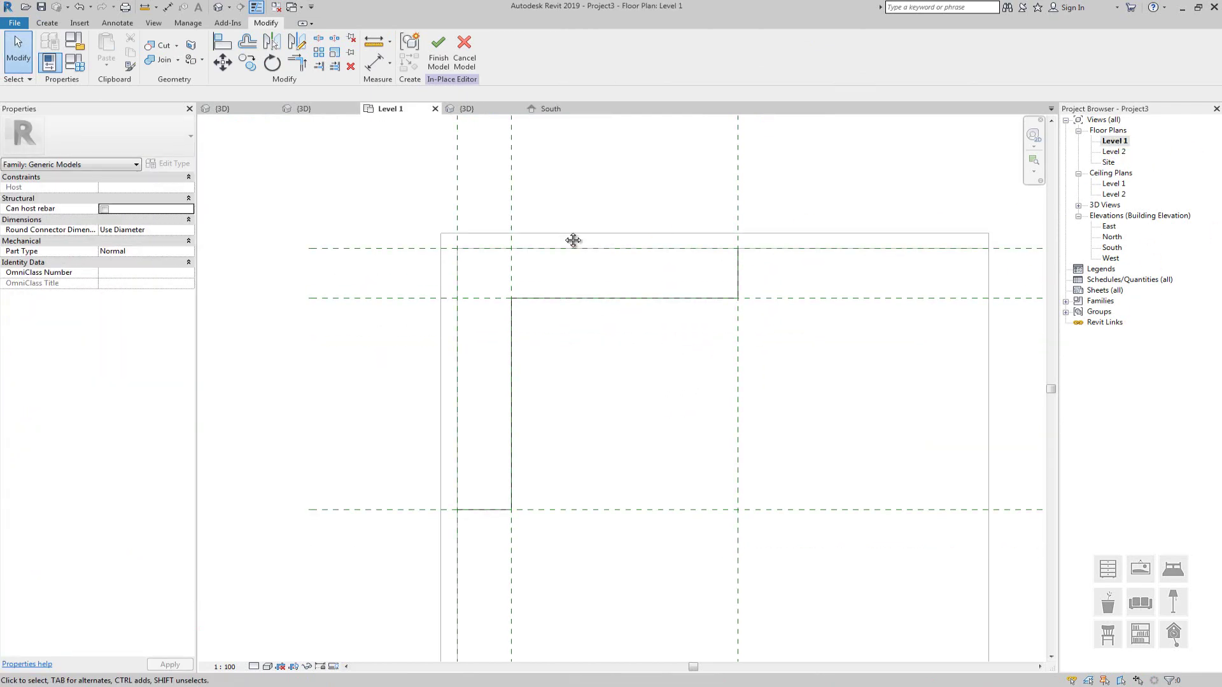
middle_click_drag(573, 240, 580, 244)
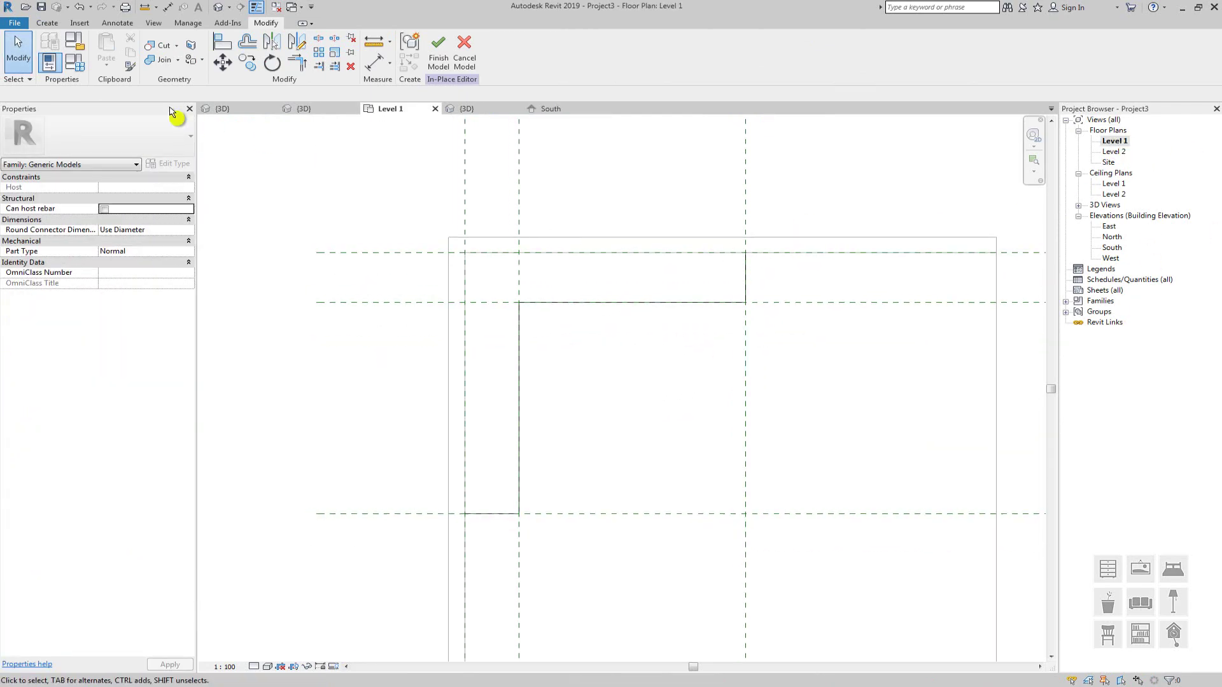
left_click(50, 26)
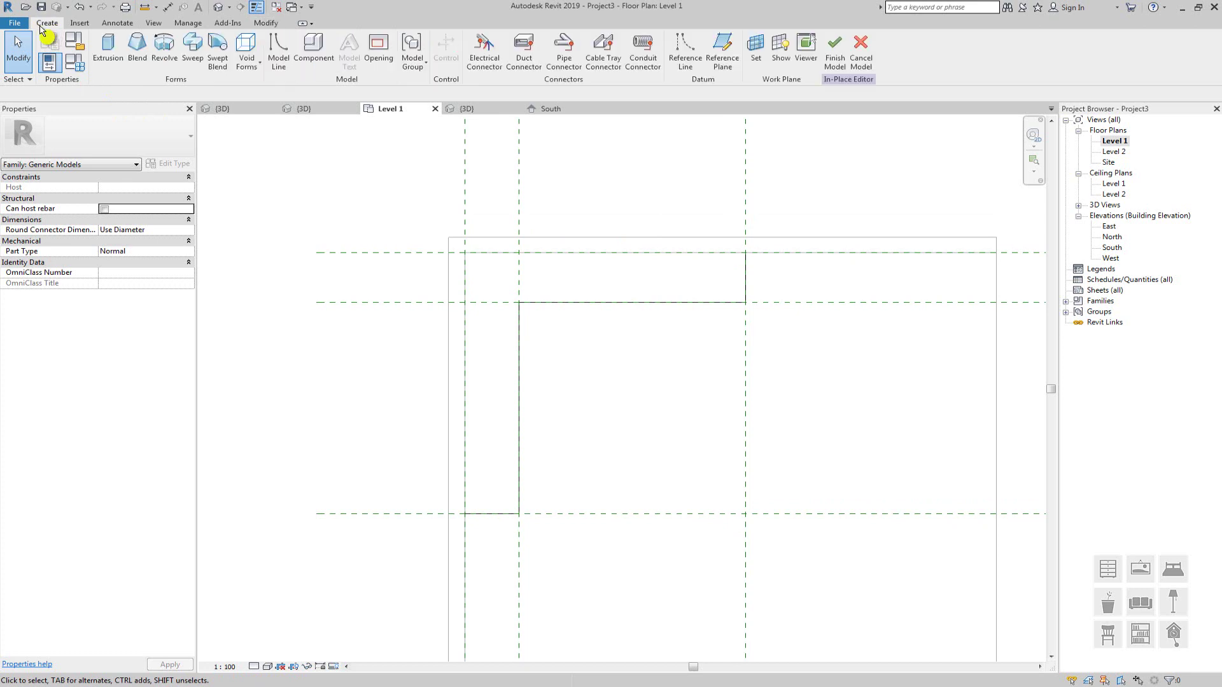
left_click(193, 51)
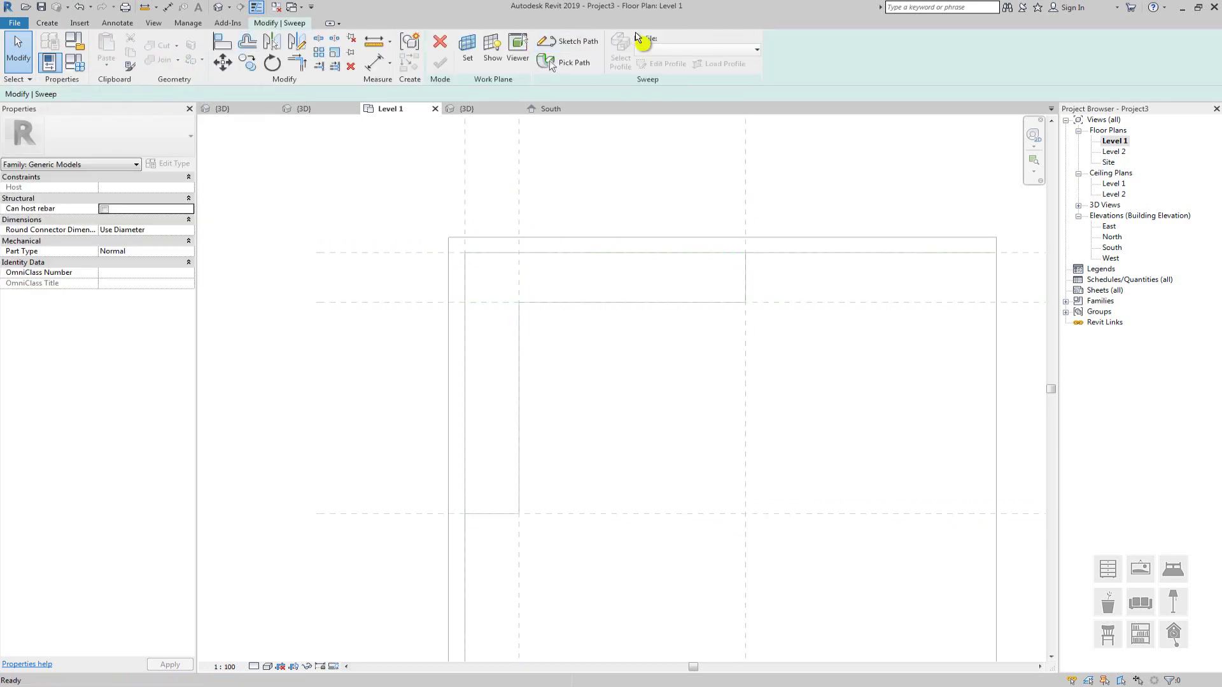
left_click(582, 46)
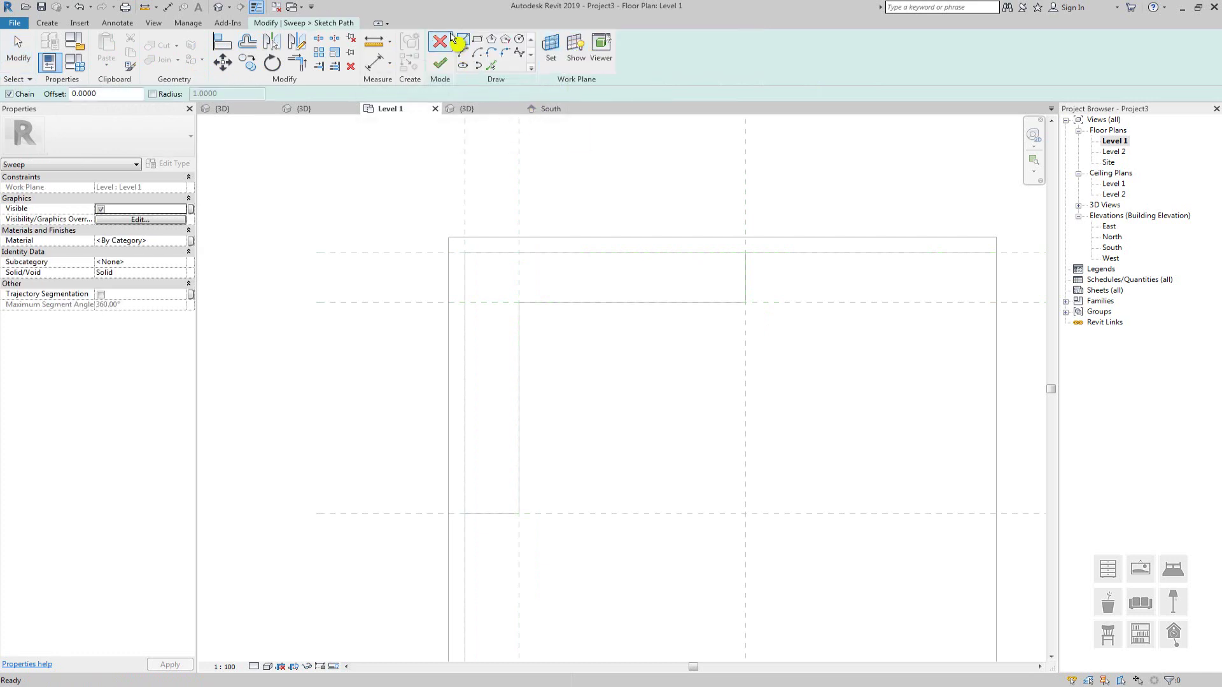
Sketch the sweep path along the bench's exposed edges, with segments of 0.5, 2.1, 2.1 and 0.5 m from one end to the other
scroll(458, 513, "up", 3)
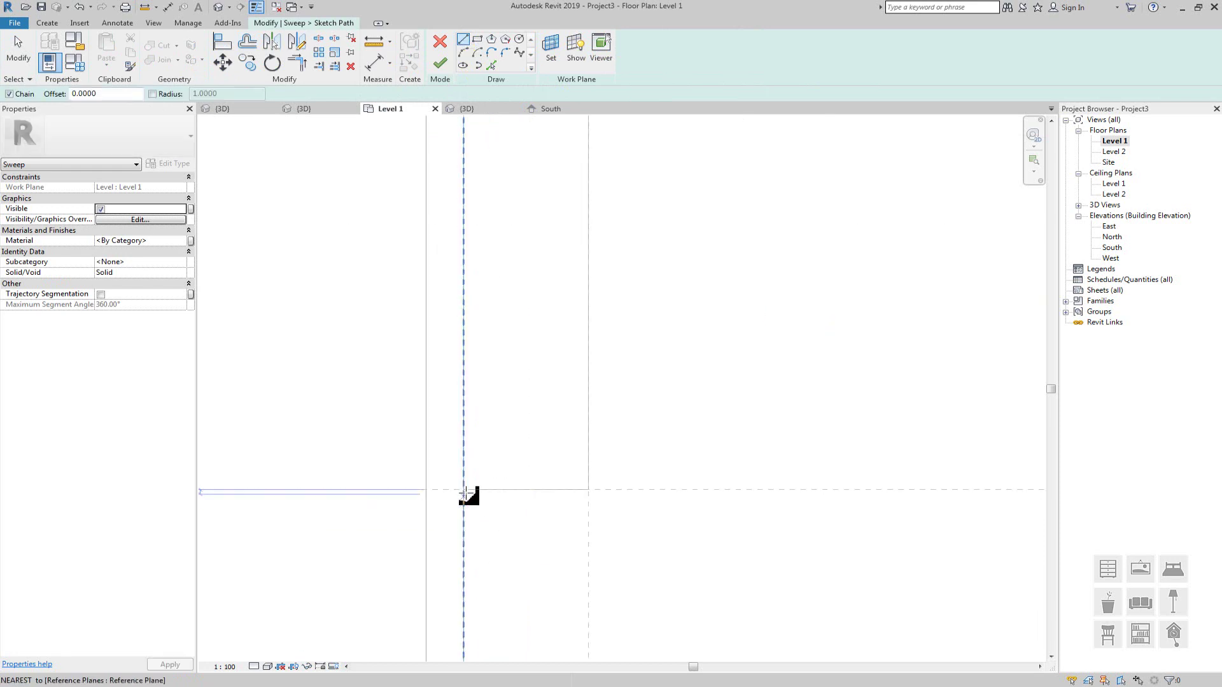
left_click(466, 489)
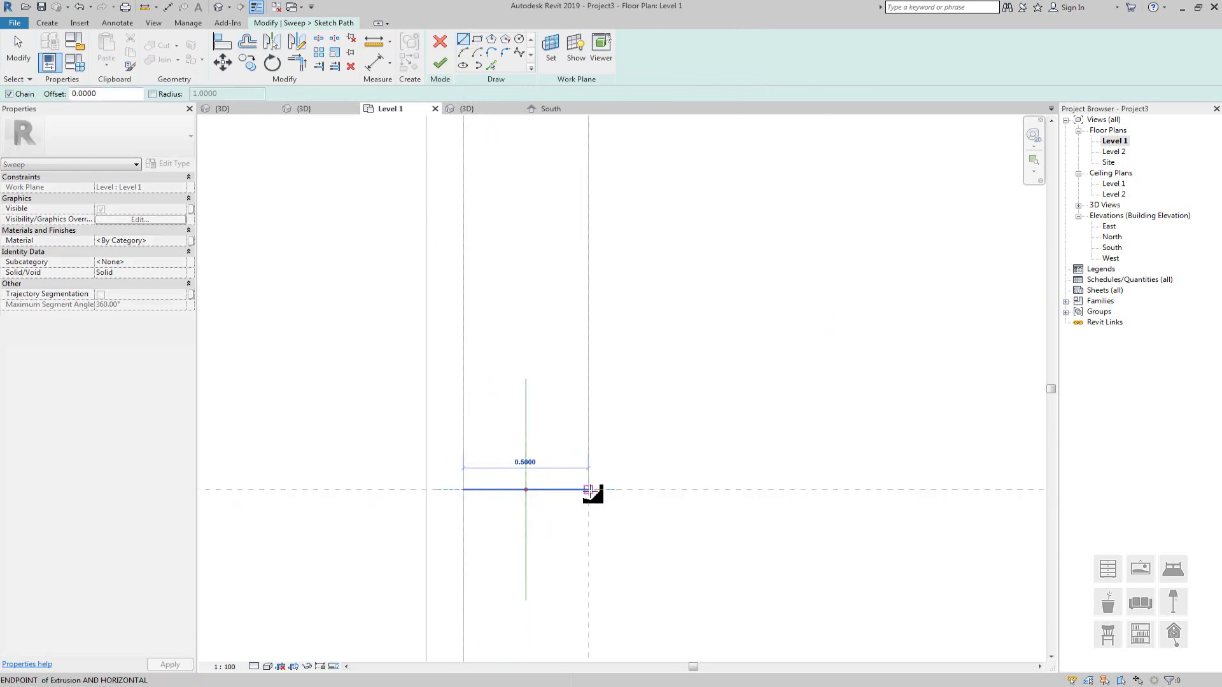
left_click(588, 489)
scroll(595, 231, "down", 2)
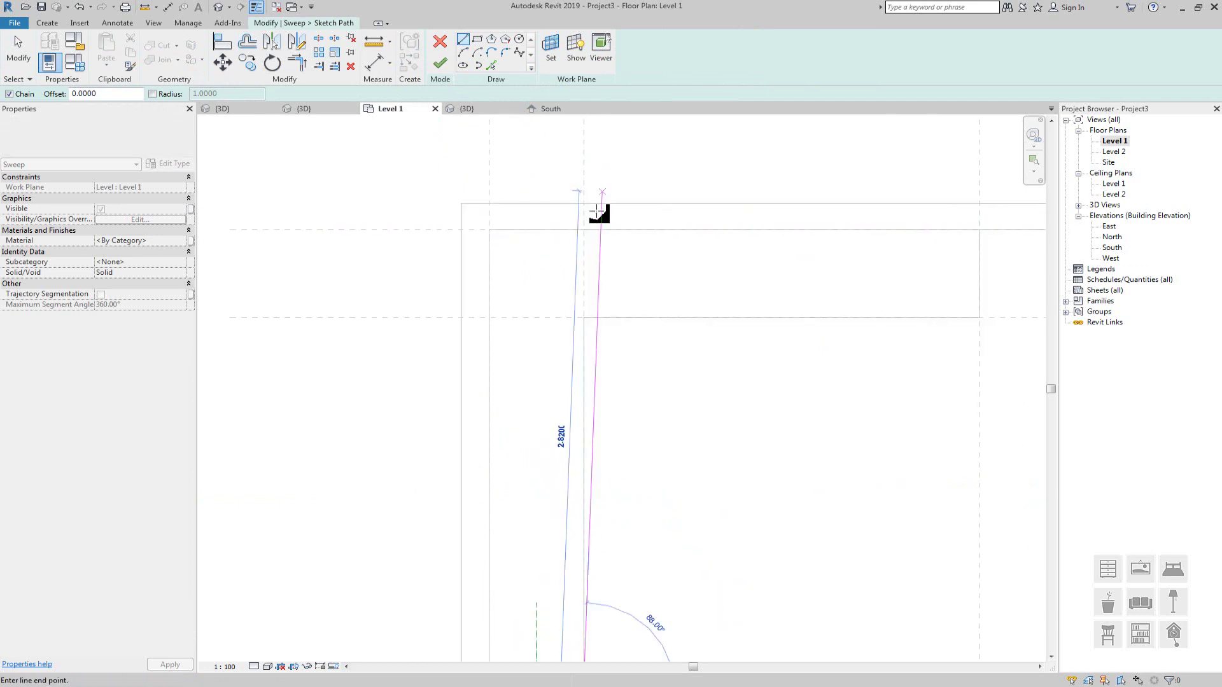
scroll(593, 315, "up", 2)
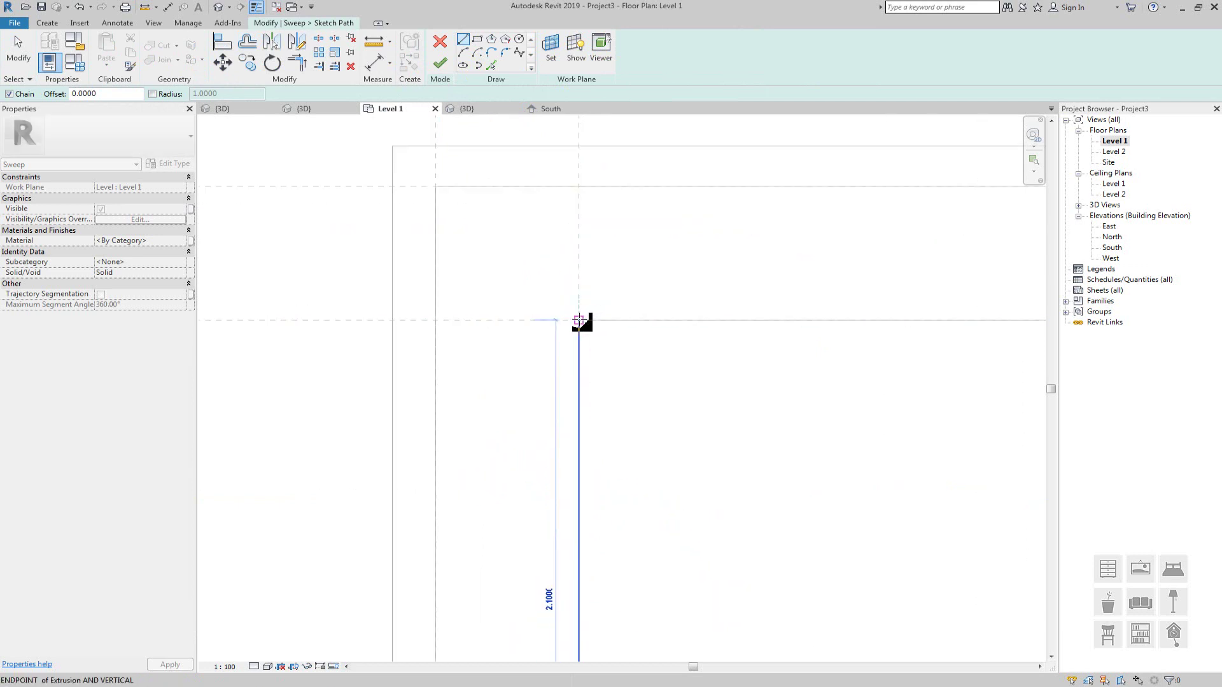
left_click(579, 320)
scroll(578, 320, "down", 4)
scroll(849, 316, "up", 4)
scroll(842, 329, "up", 1)
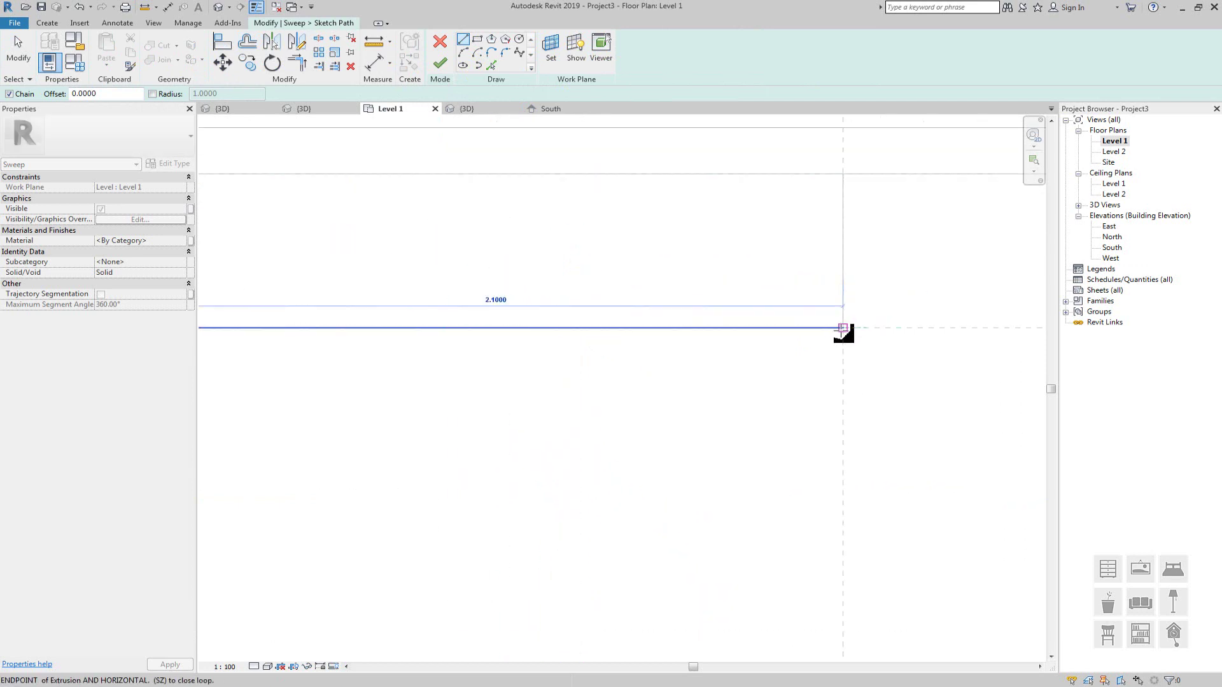
left_click(843, 328)
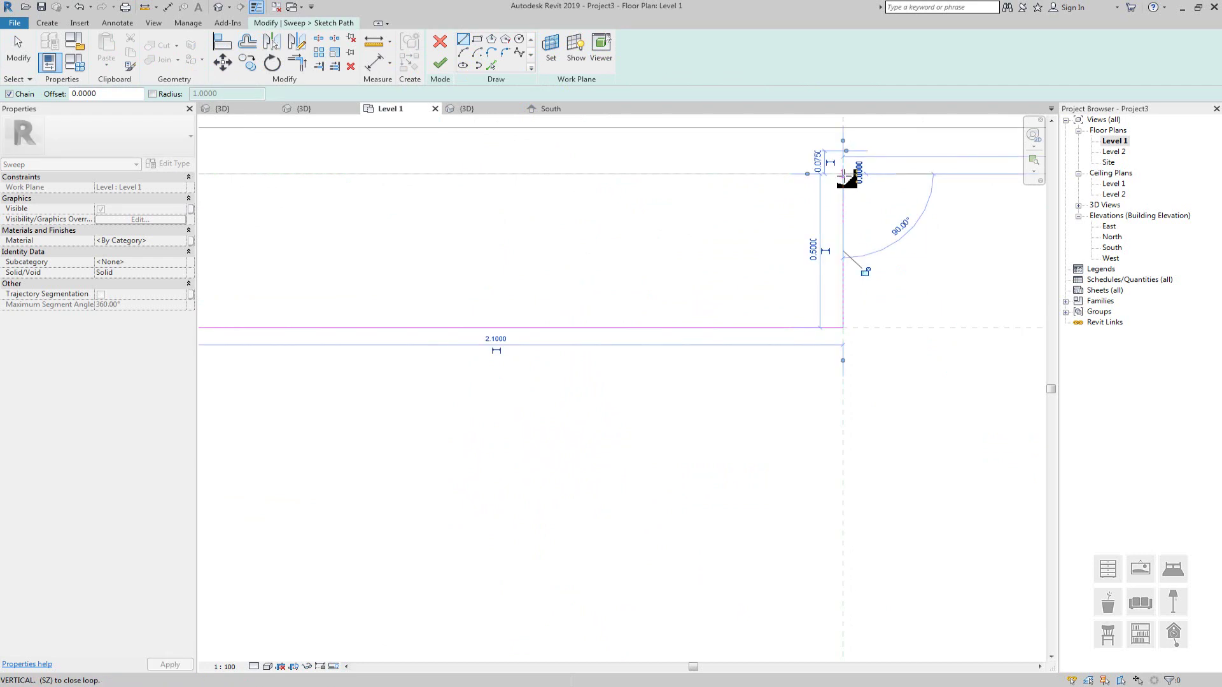
key("Escape")
key("Escape")
scroll(844, 175, "down", 4)
middle_click_drag(804, 250, 706, 338)
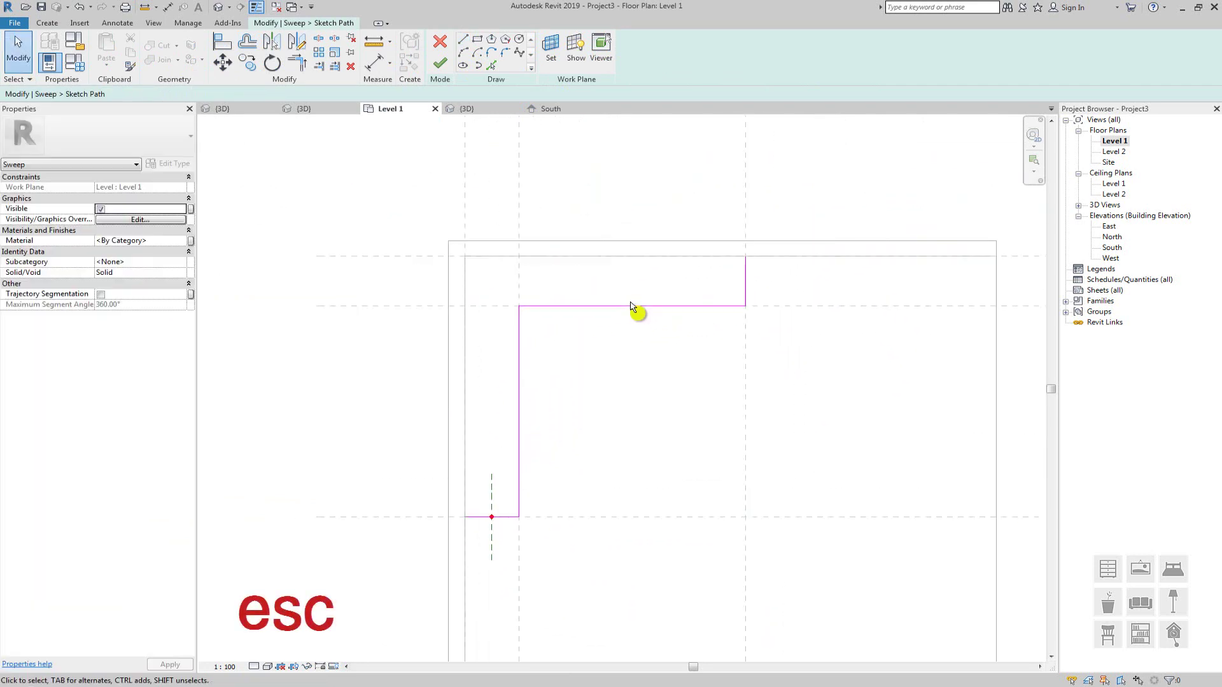
Offset a copy of the whole sweep path chain 0.08 m inward, toward the walls
scroll(630, 315, "up", 1)
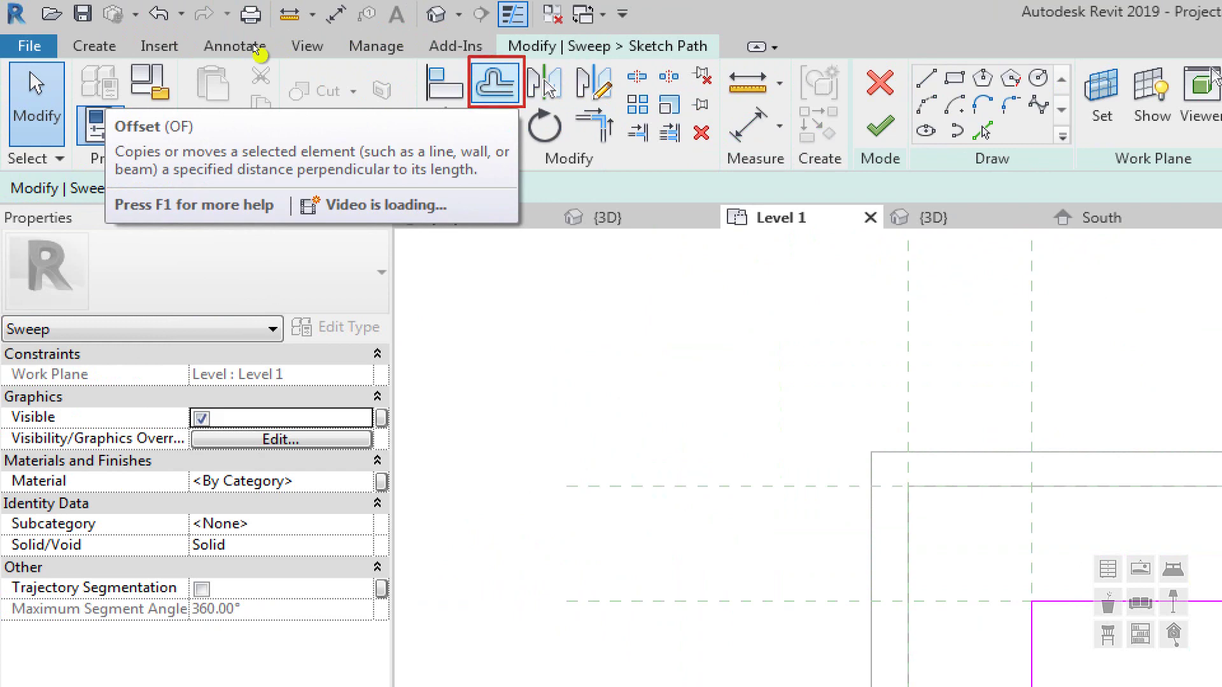
key("o")
key("f")
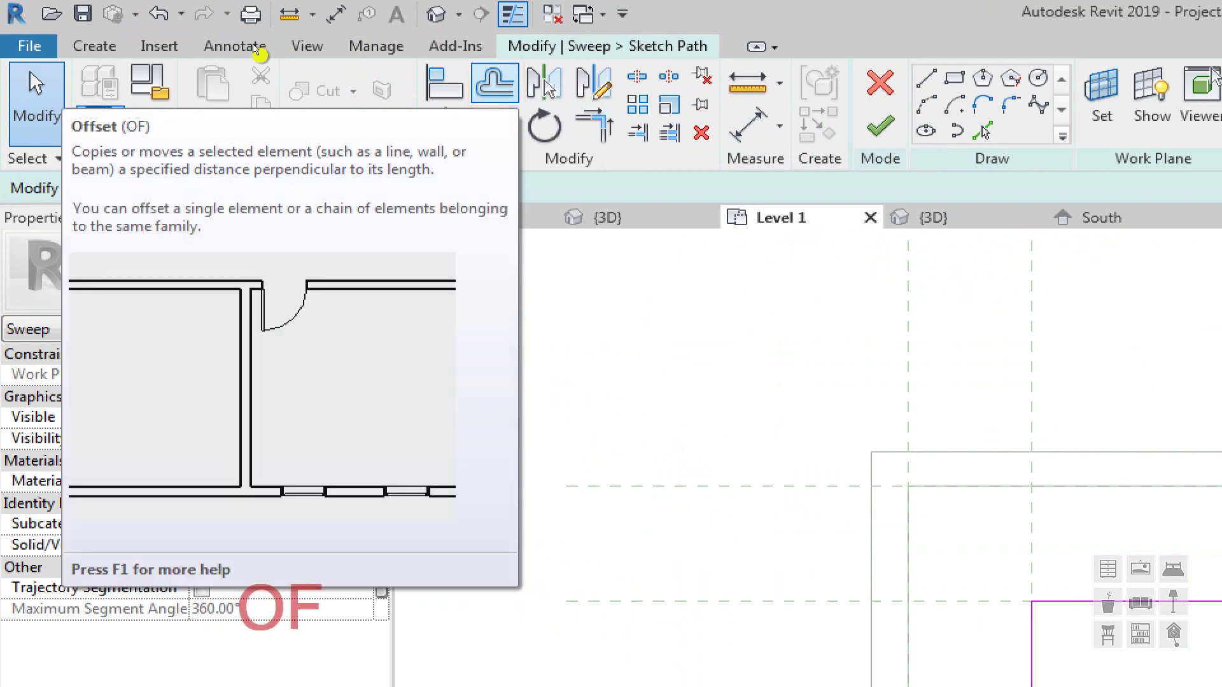
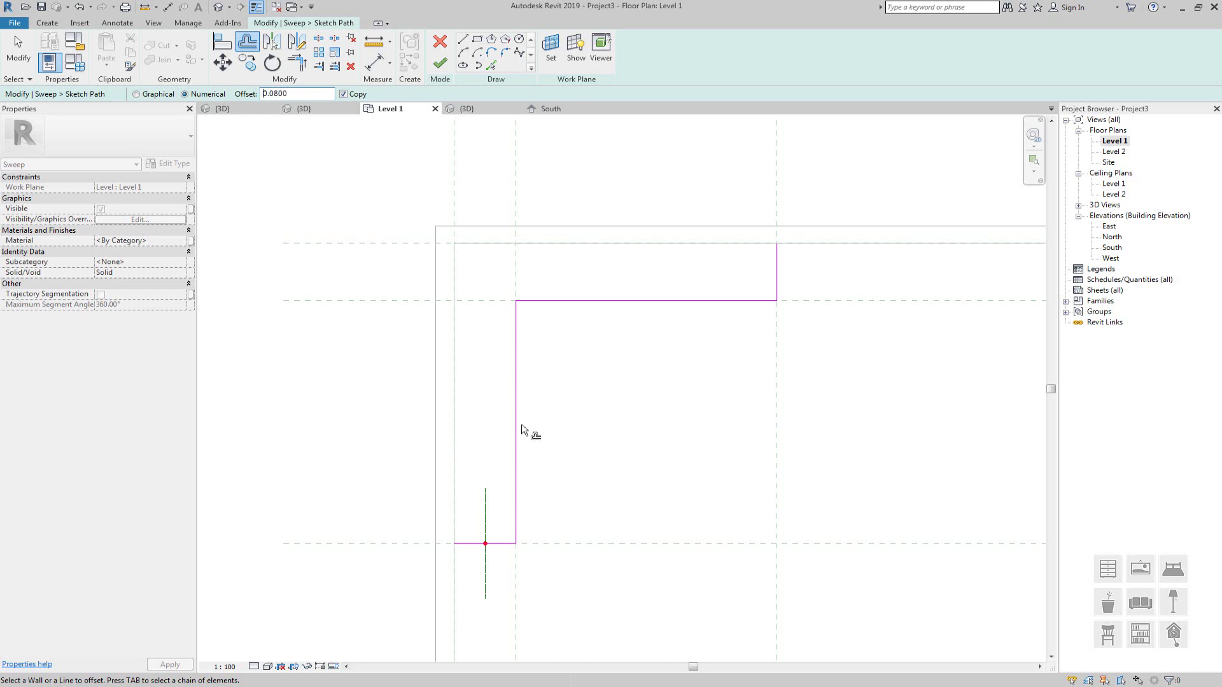
scroll(522, 430, "up", 3)
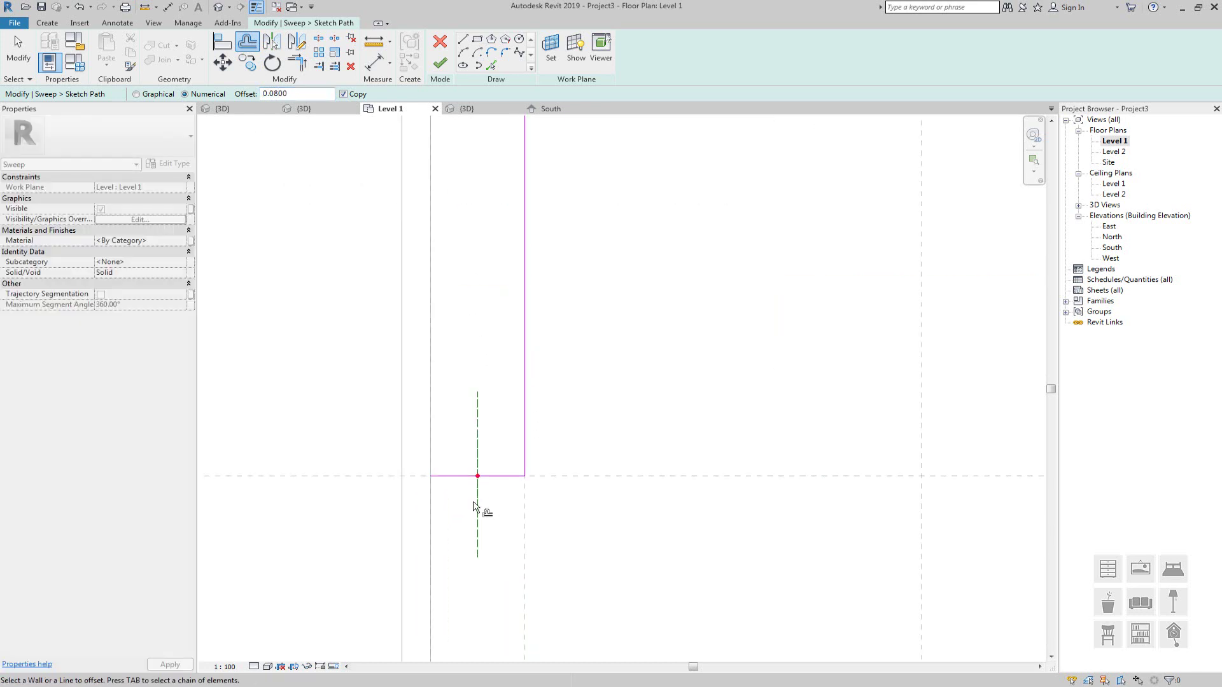
scroll(473, 506, "up", 2)
scroll(472, 523, "down", 1)
middle_click_drag(571, 403, 578, 429)
scroll(506, 393, "up", 5)
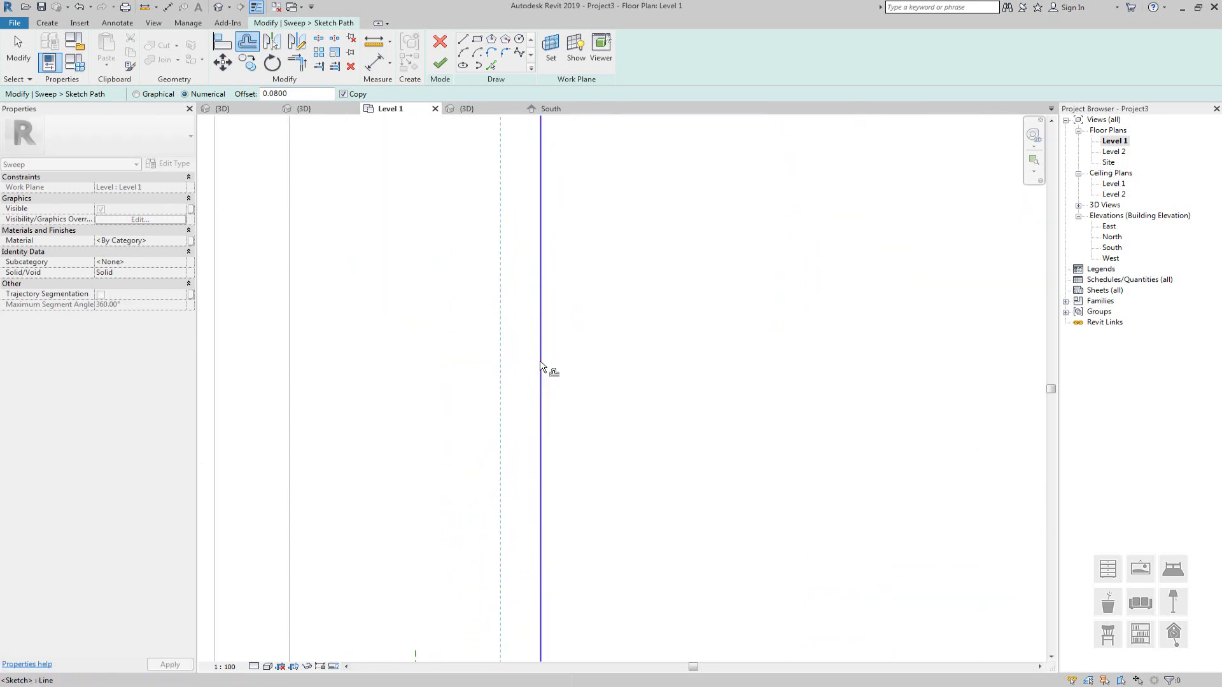
scroll(540, 367, "up", 2)
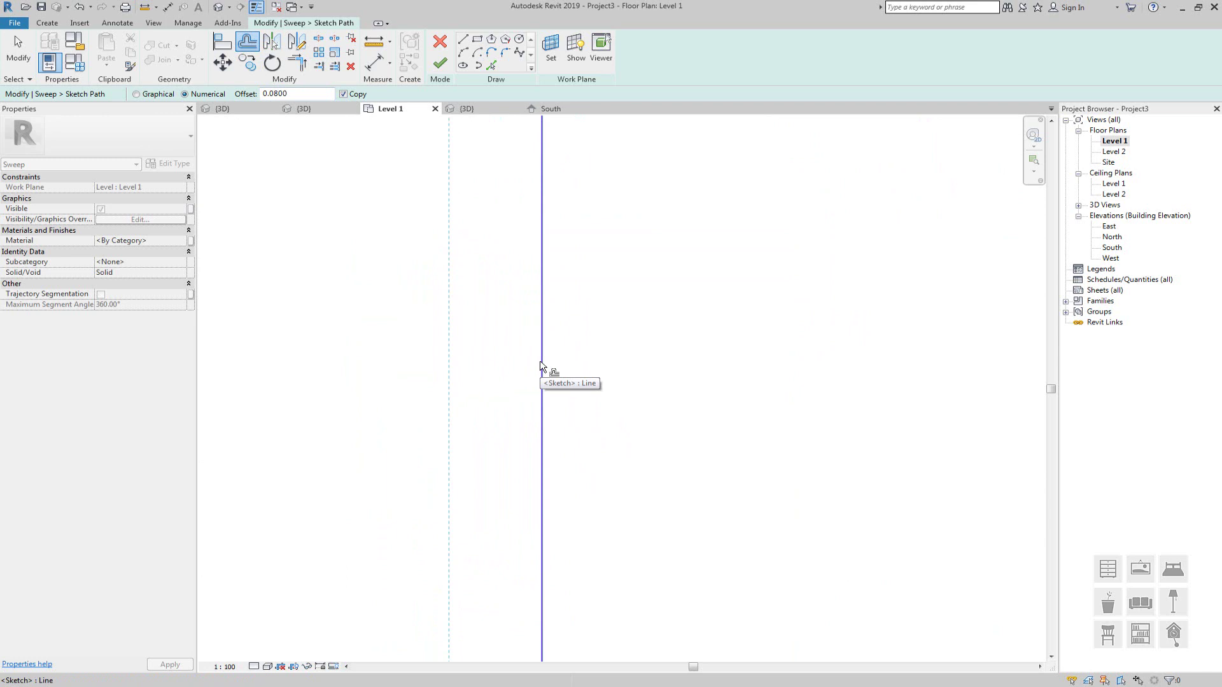
scroll(540, 367, "down", 3)
middle_click_drag(540, 367, 519, 452)
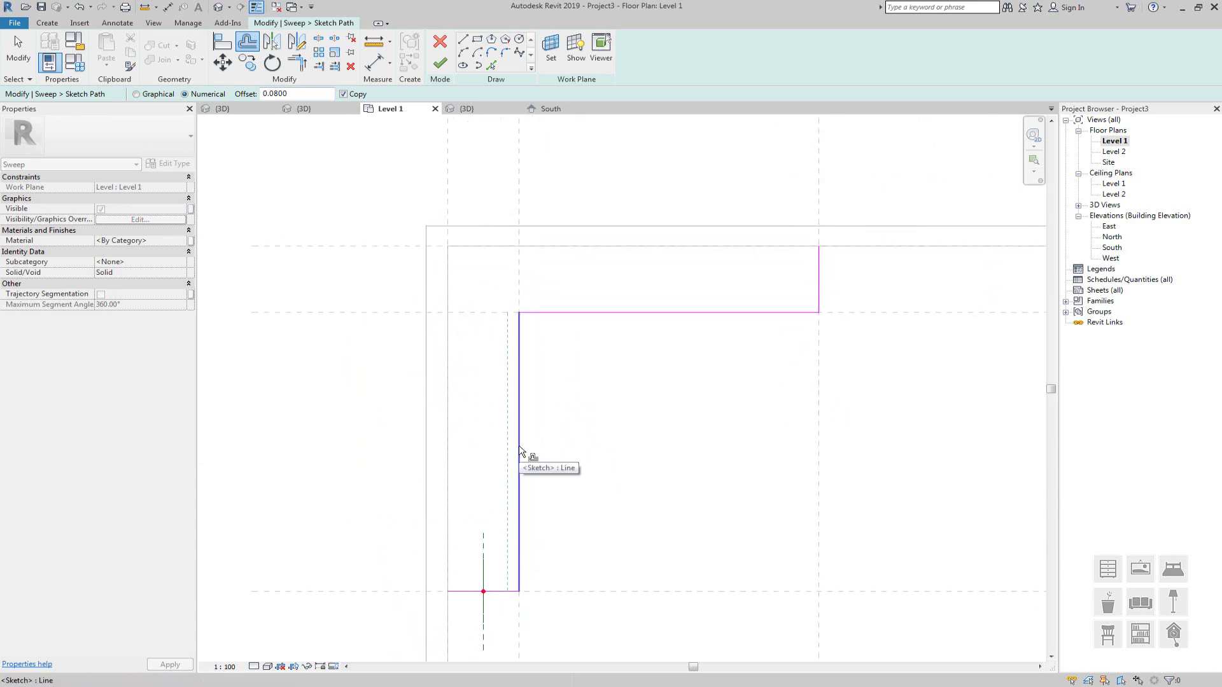
key("Tab")
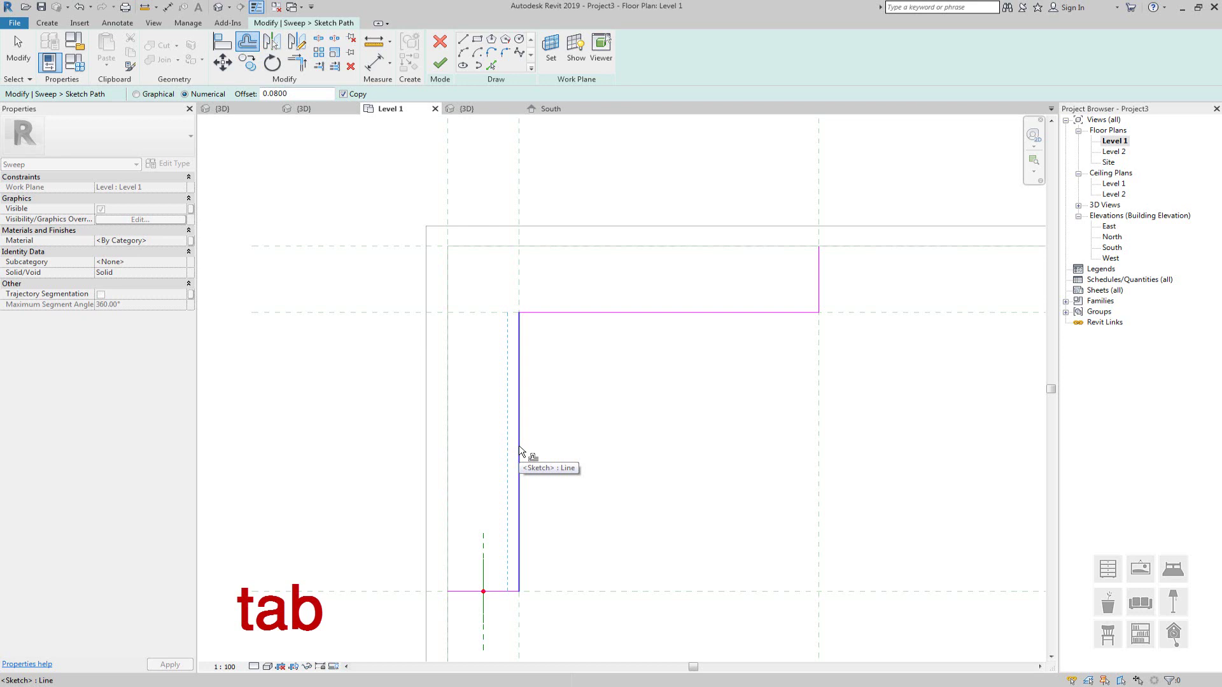
key("Tab")
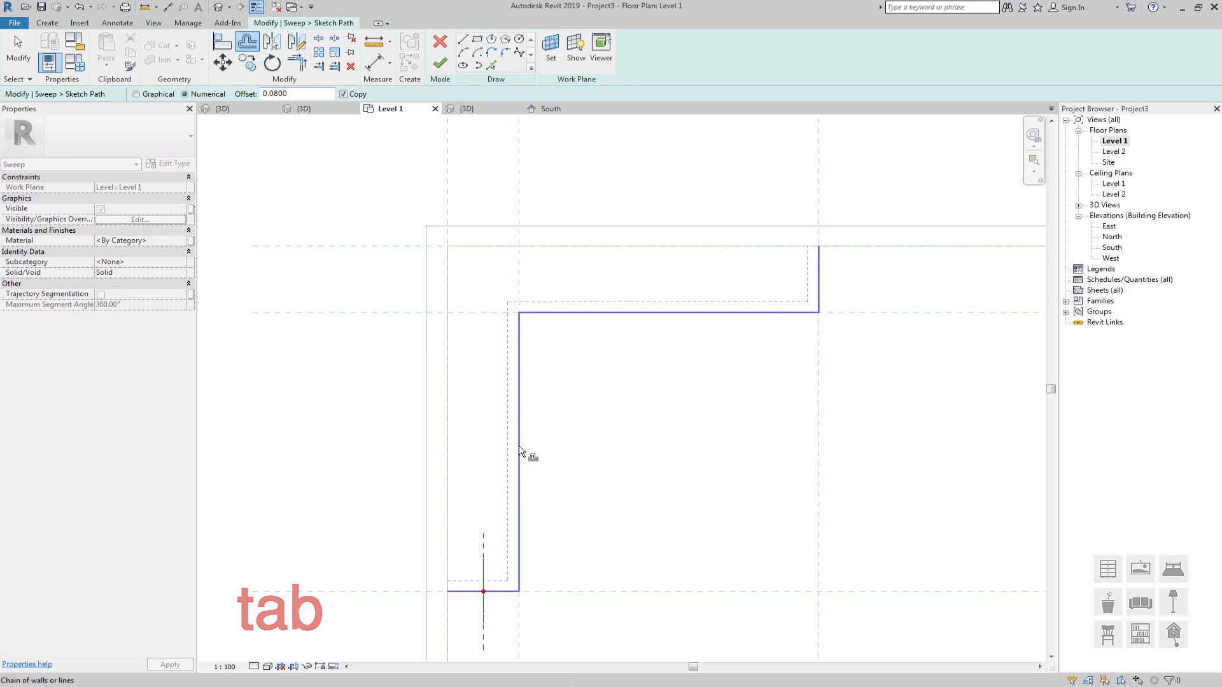
left_click(519, 451)
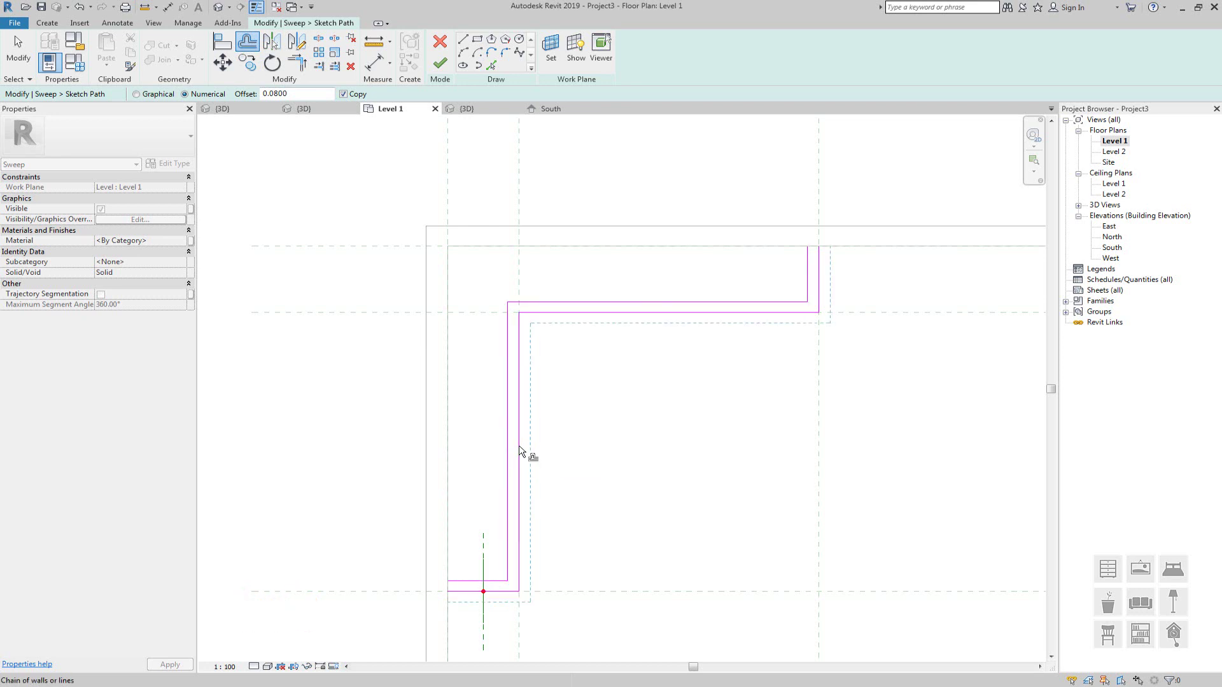
key("Escape")
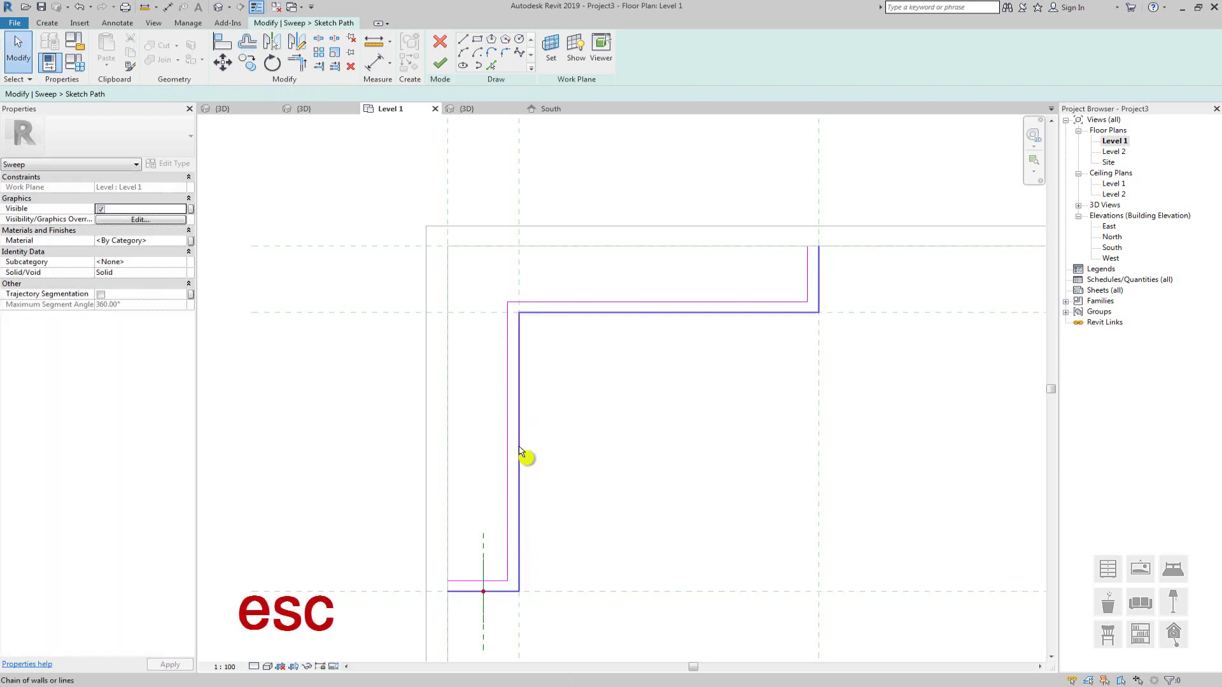
Delete the original outer path chain and finish the path sketch with only the recessed path
left_click(519, 451)
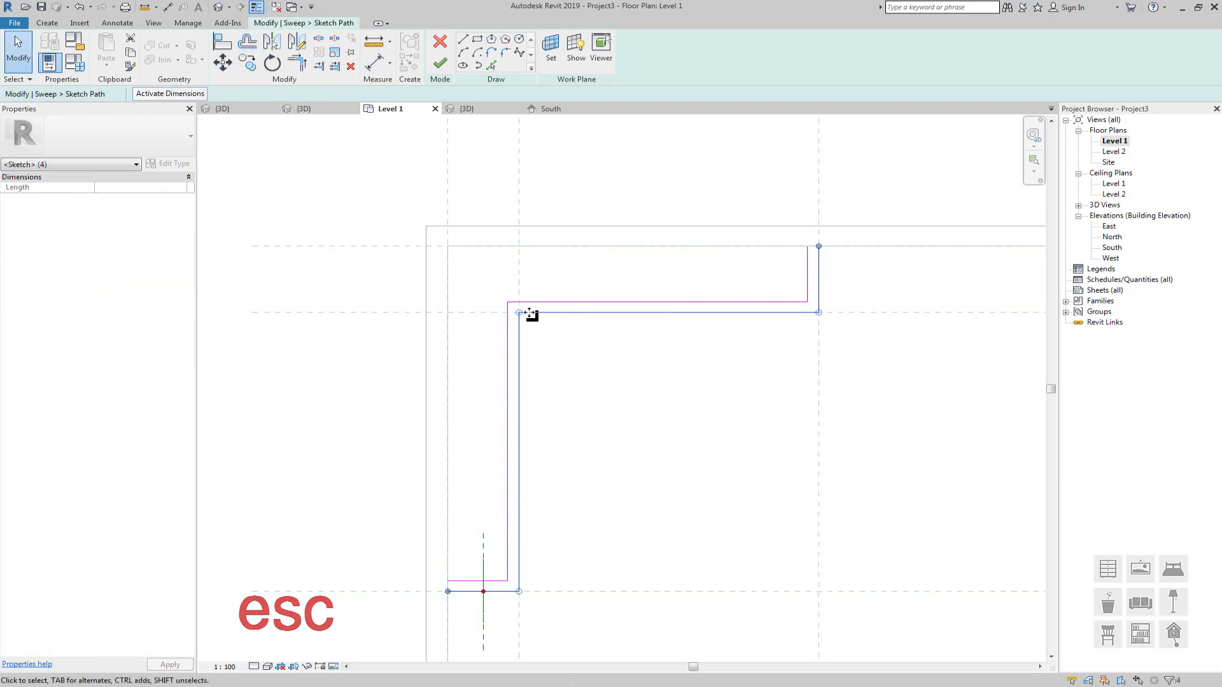
key("Delete")
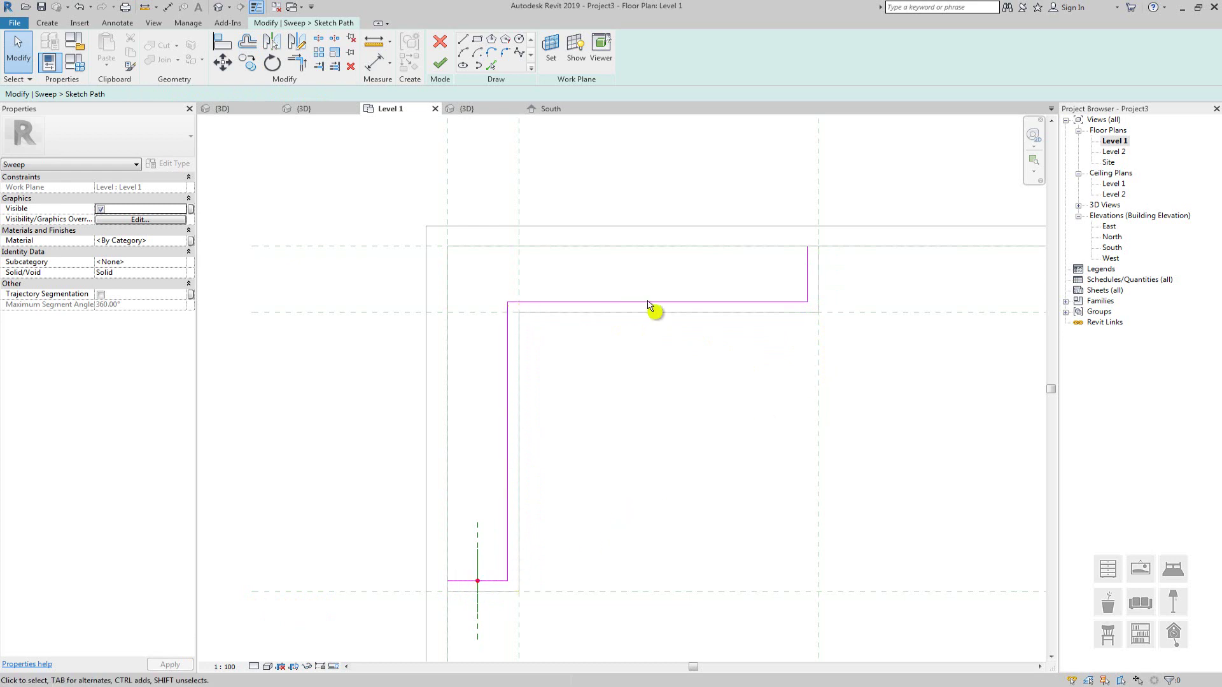
middle_click_drag(520, 436, 540, 404)
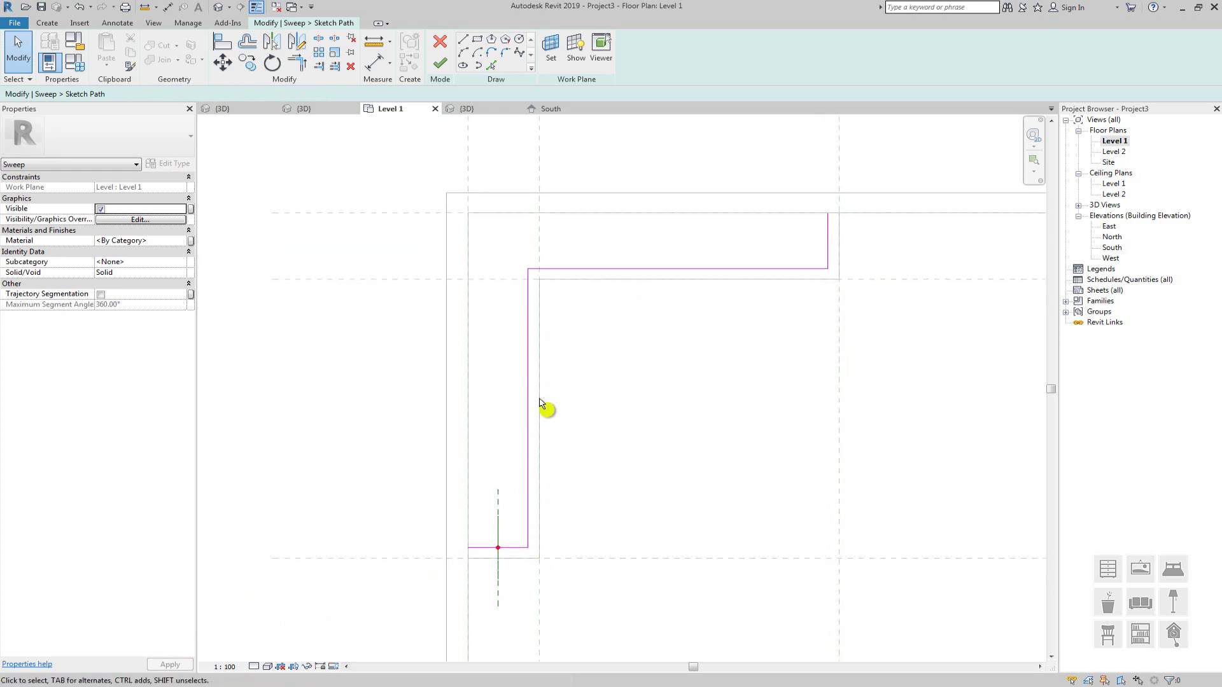
left_click(442, 63)
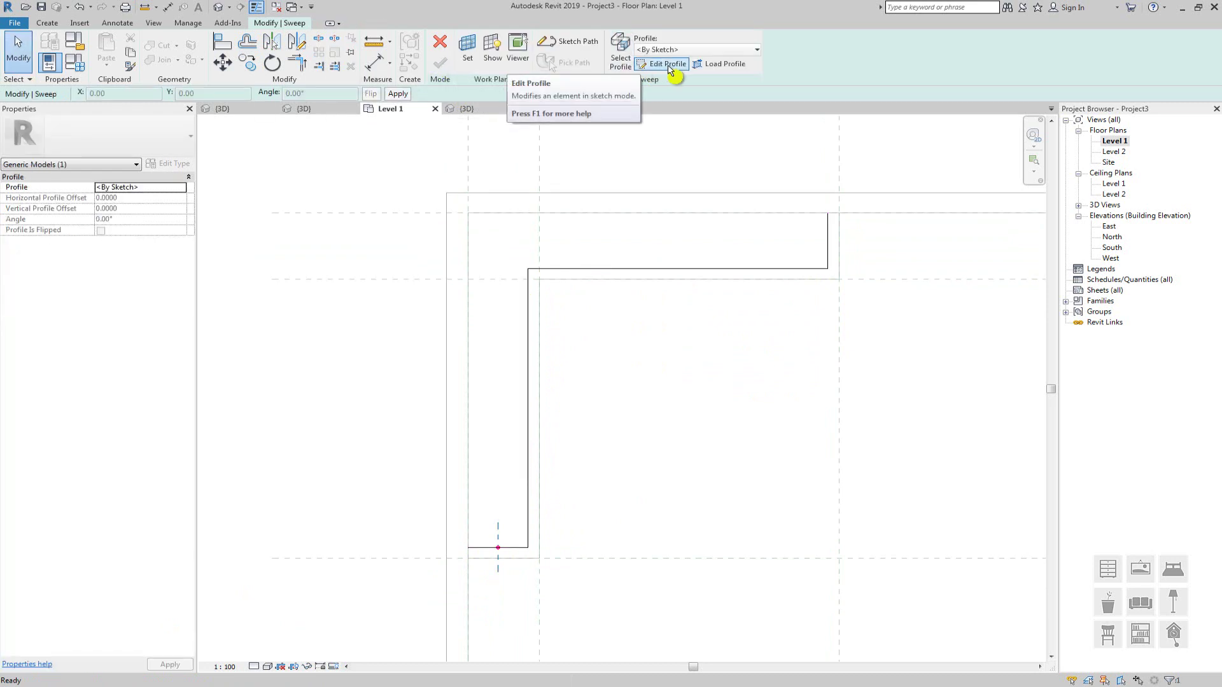
Start editing the sweep profile in the East elevation
left_click(670, 65)
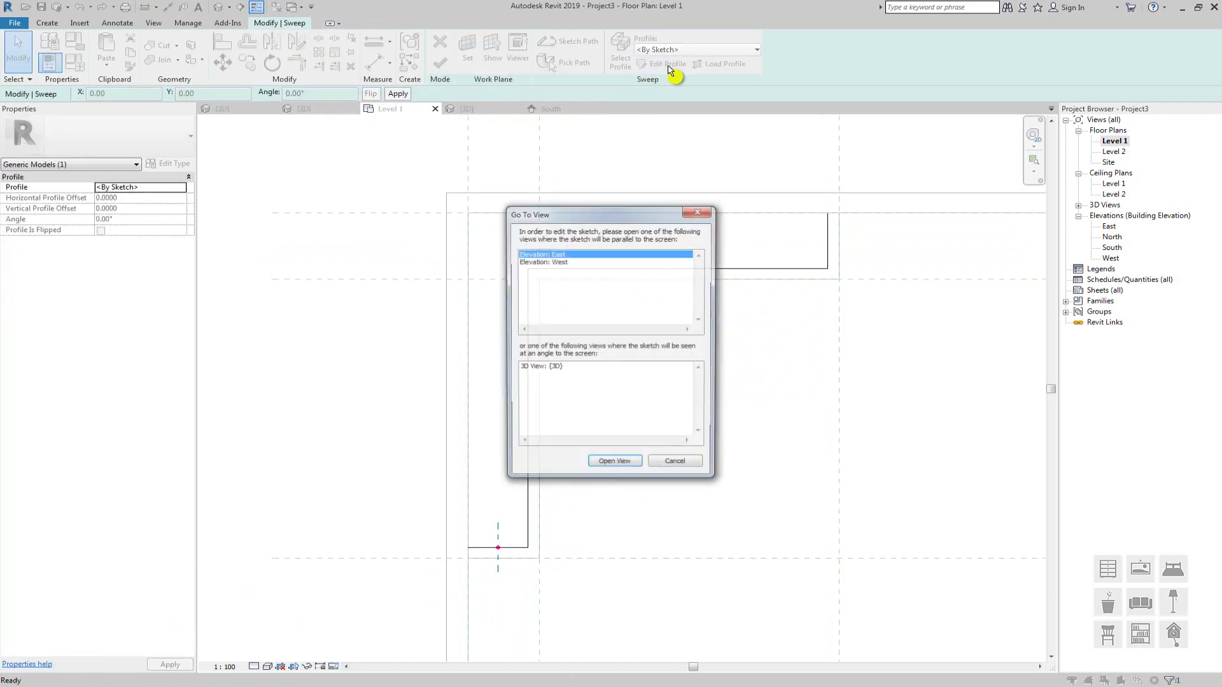
left_click(635, 467)
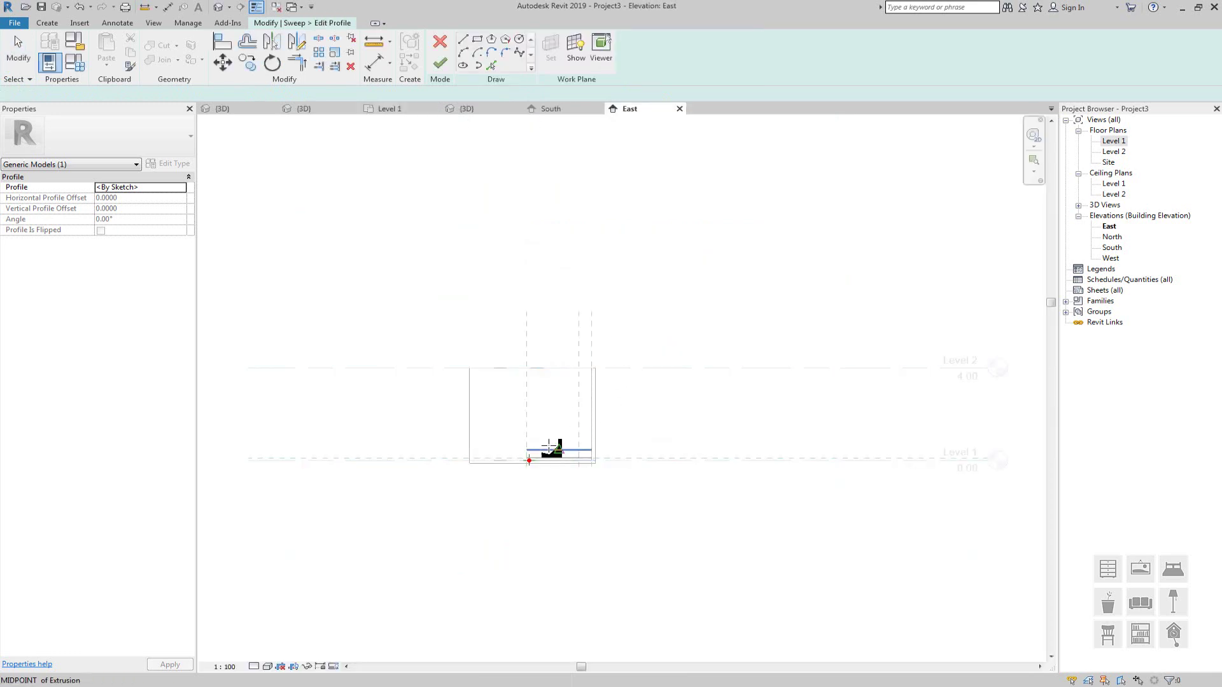
middle_click_drag(549, 446, 551, 387)
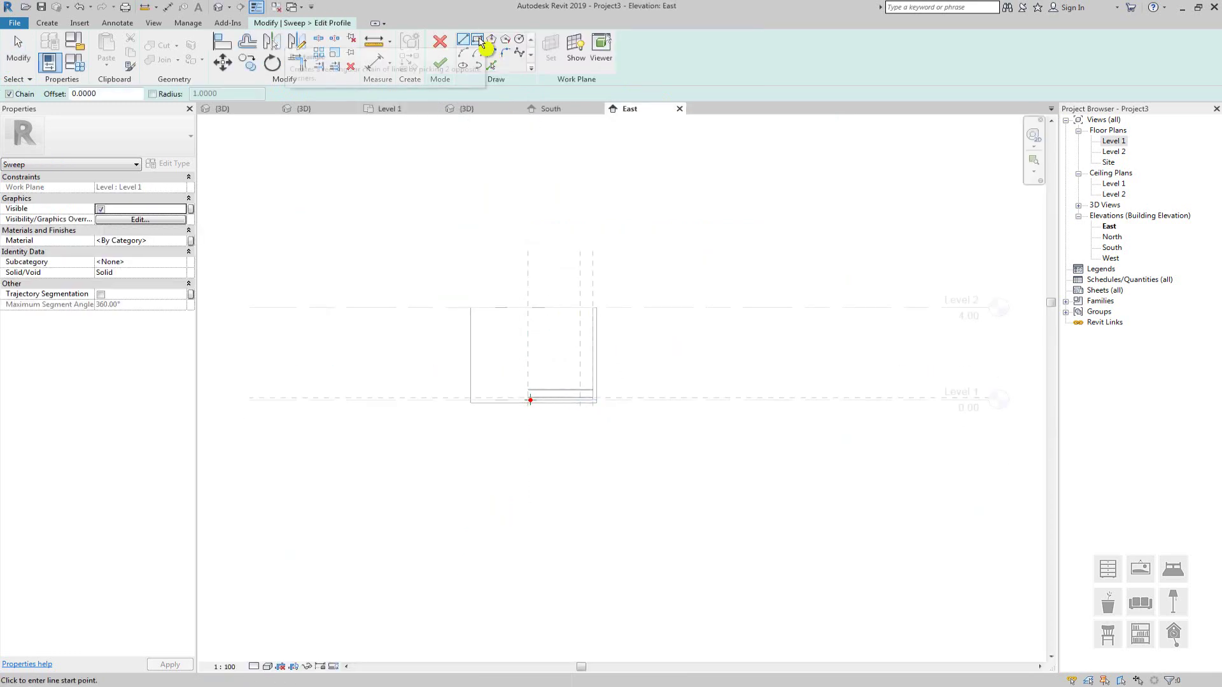
Sketch a rectangular profile about 0.036 m wide and 0.08 m high from the path point up to the lower board's underside
left_click(478, 40)
scroll(526, 401, "up", 6)
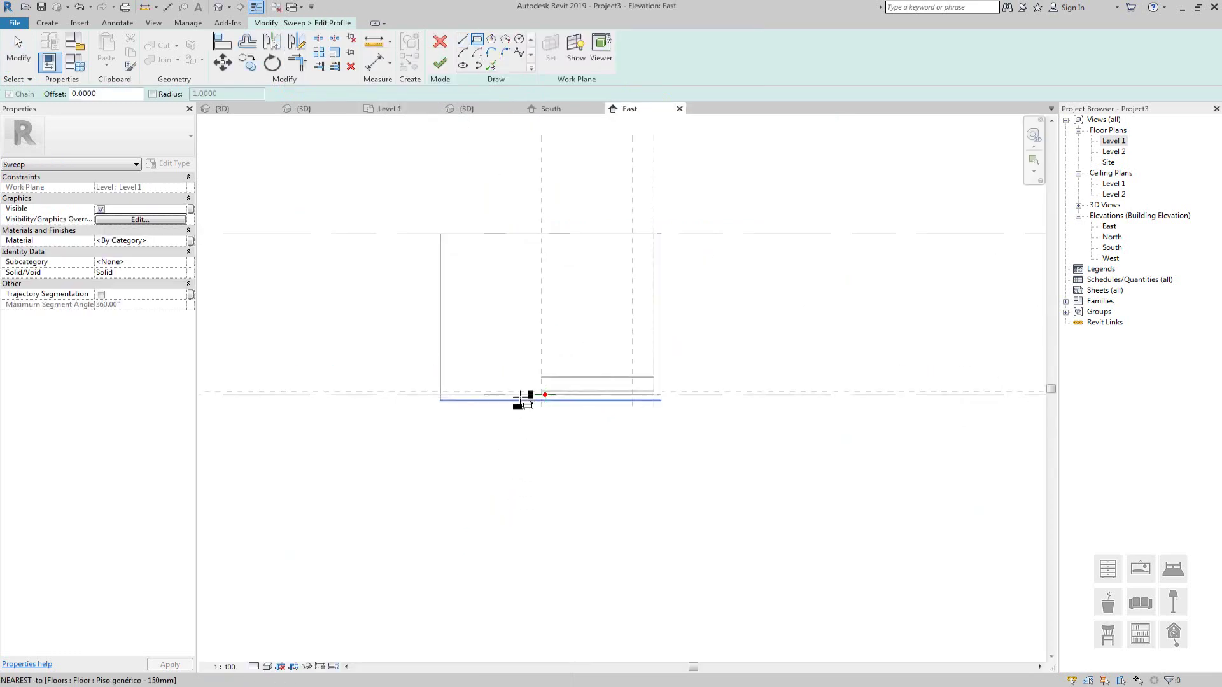
scroll(732, 425, "up", 5)
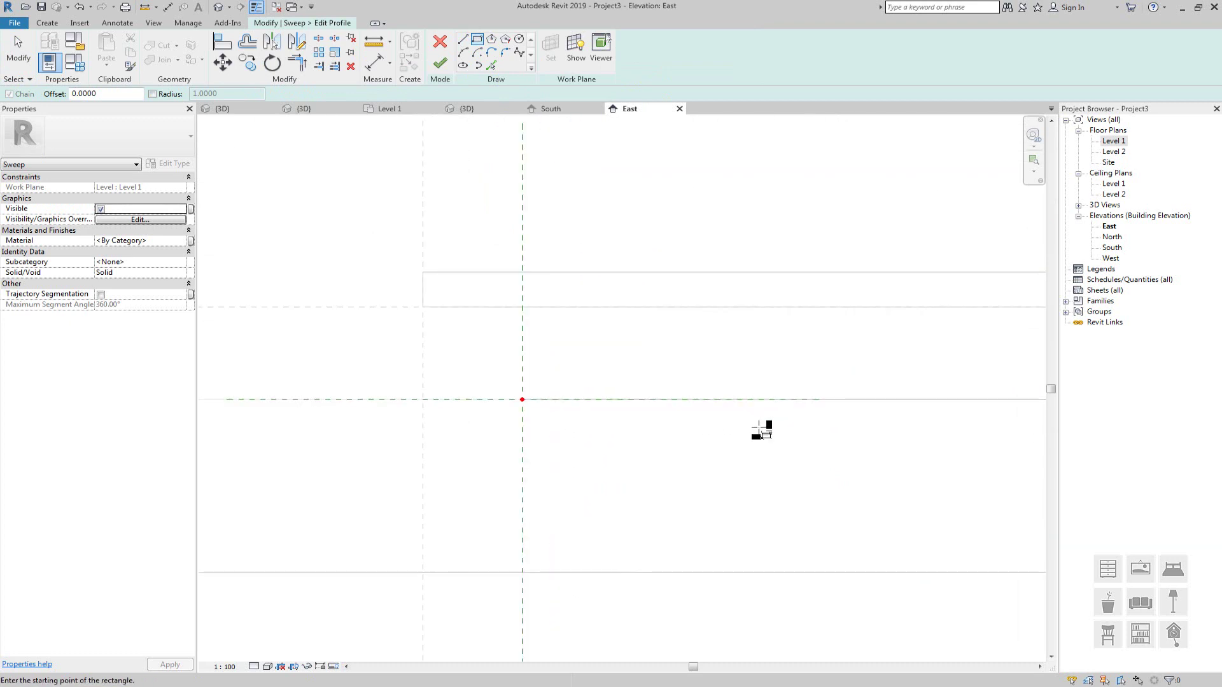
left_click(438, 404)
mouse_move(509, 278)
middle_mouse_down()
mouse_move(537, 344)
mouse_move(594, 385)
middle_mouse_up()
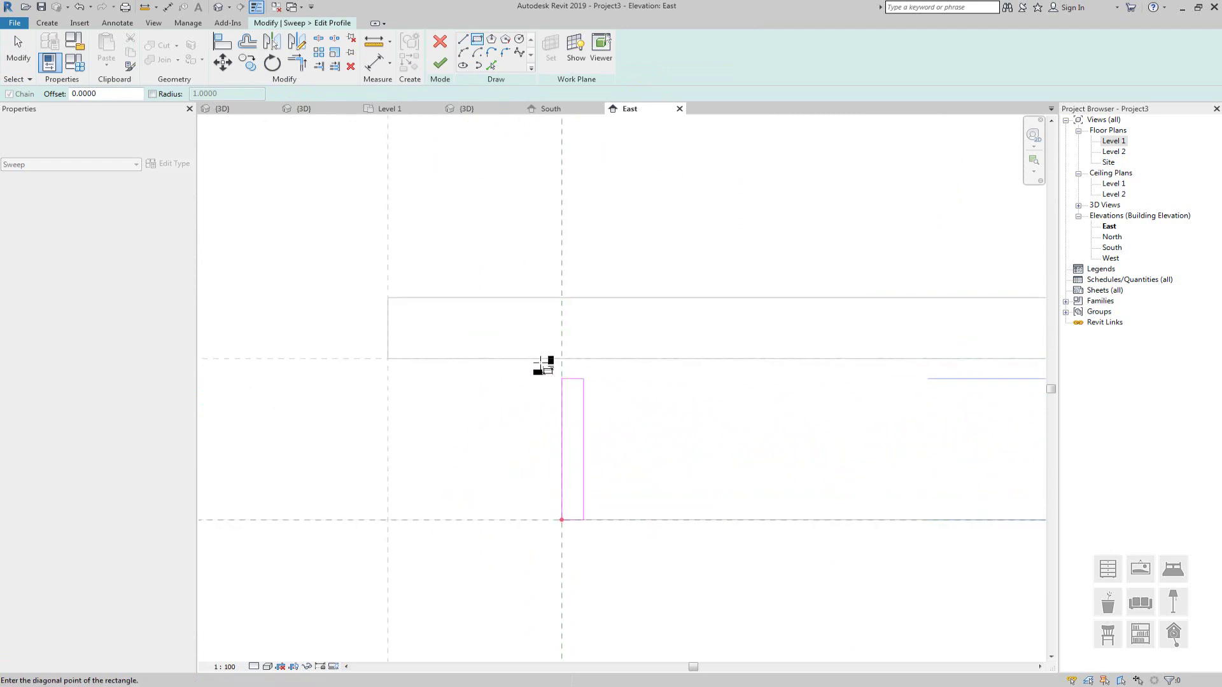
scroll(543, 362, "up", 4)
scroll(666, 357, "down", 1)
scroll(668, 351, "down", 3)
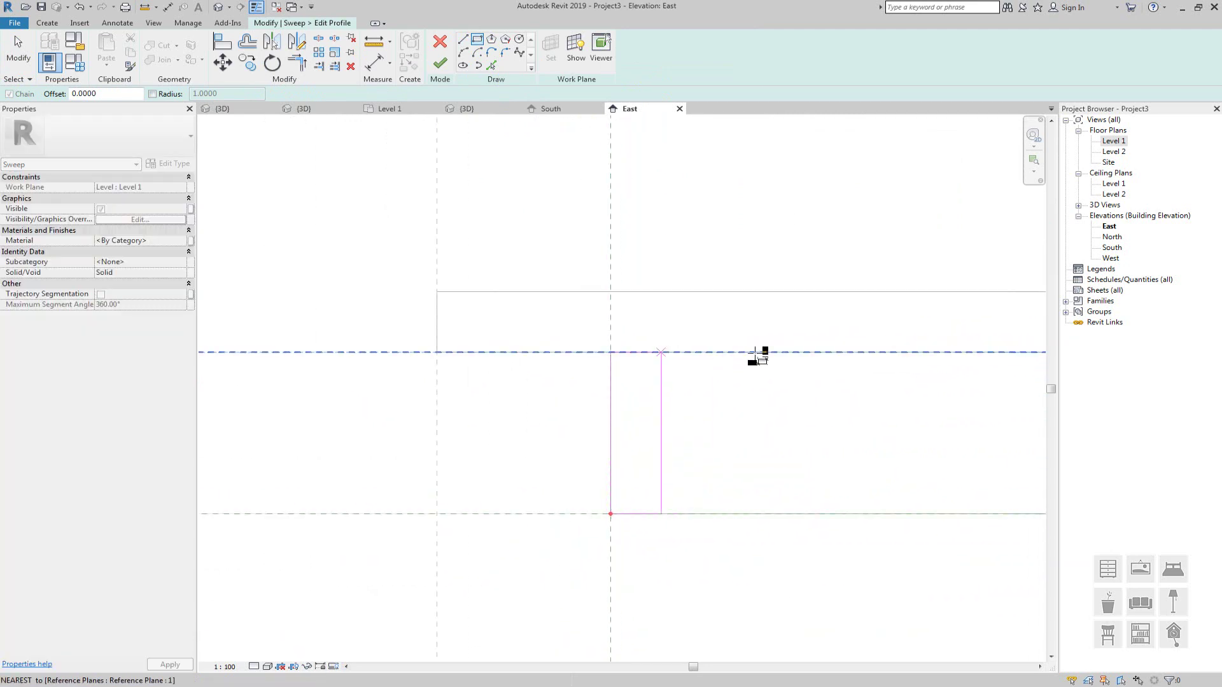
left_click(687, 351)
key("Escape")
scroll(689, 357, "down", 3)
key("Escape")
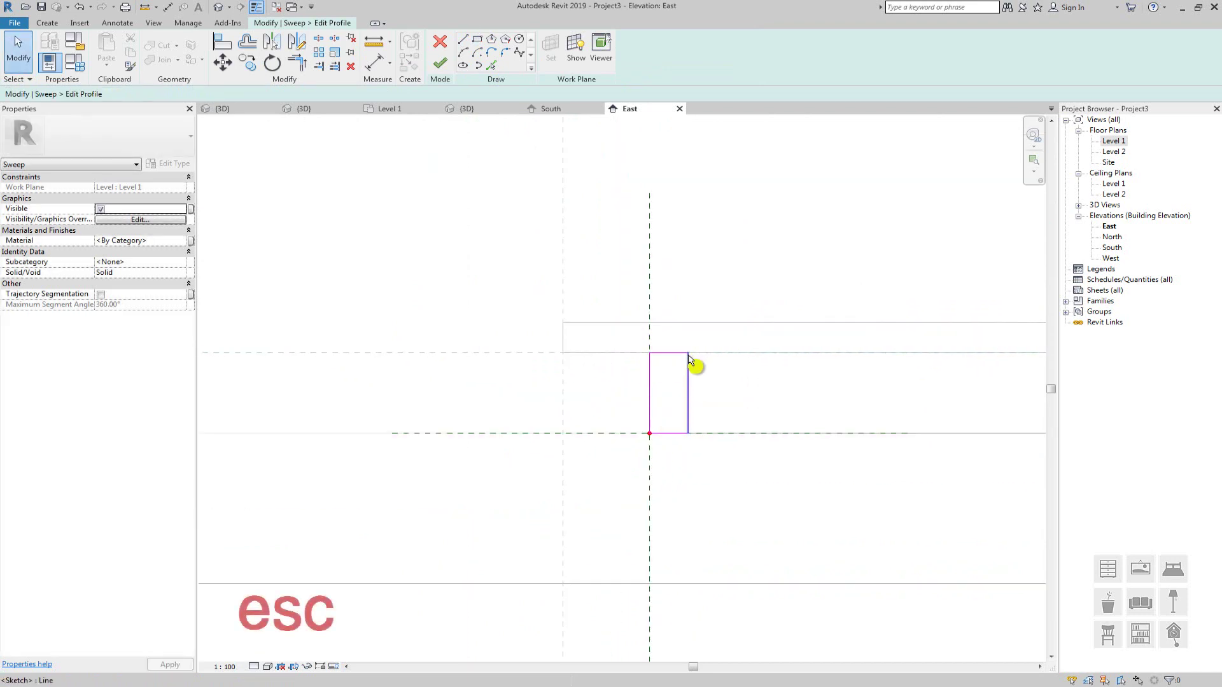
Set the profile rectangle's width to 0.015 m
left_click(688, 385)
scroll(688, 381, "up", 2)
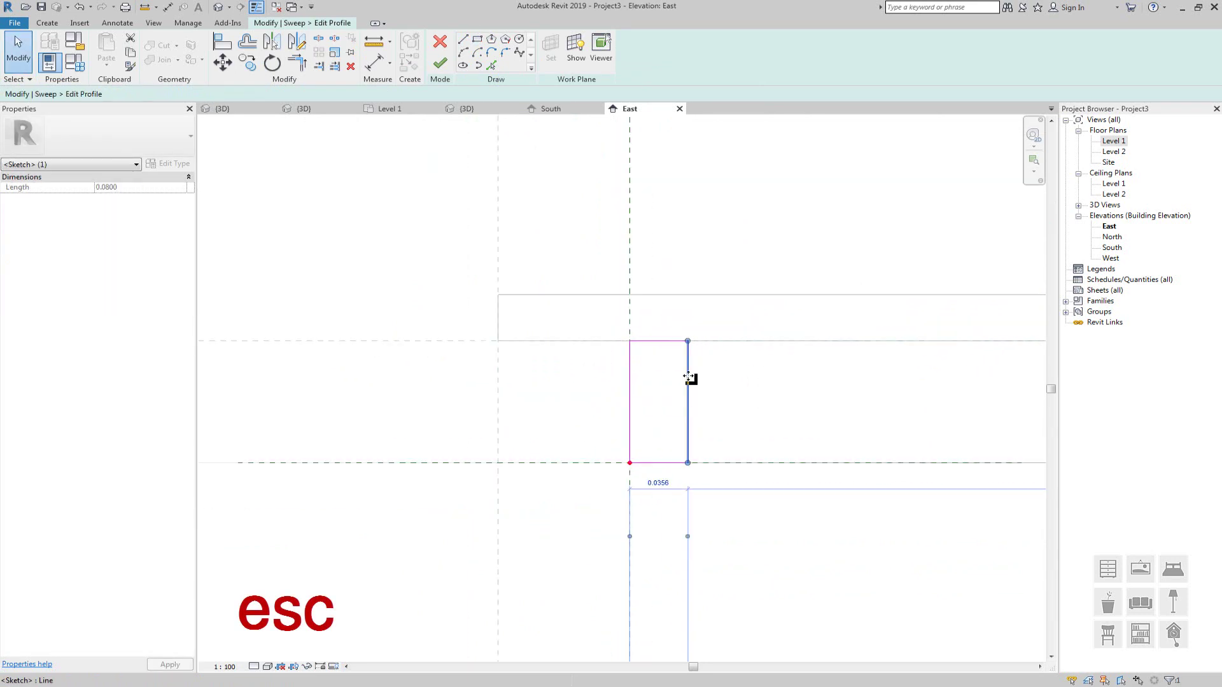
left_click(662, 483)
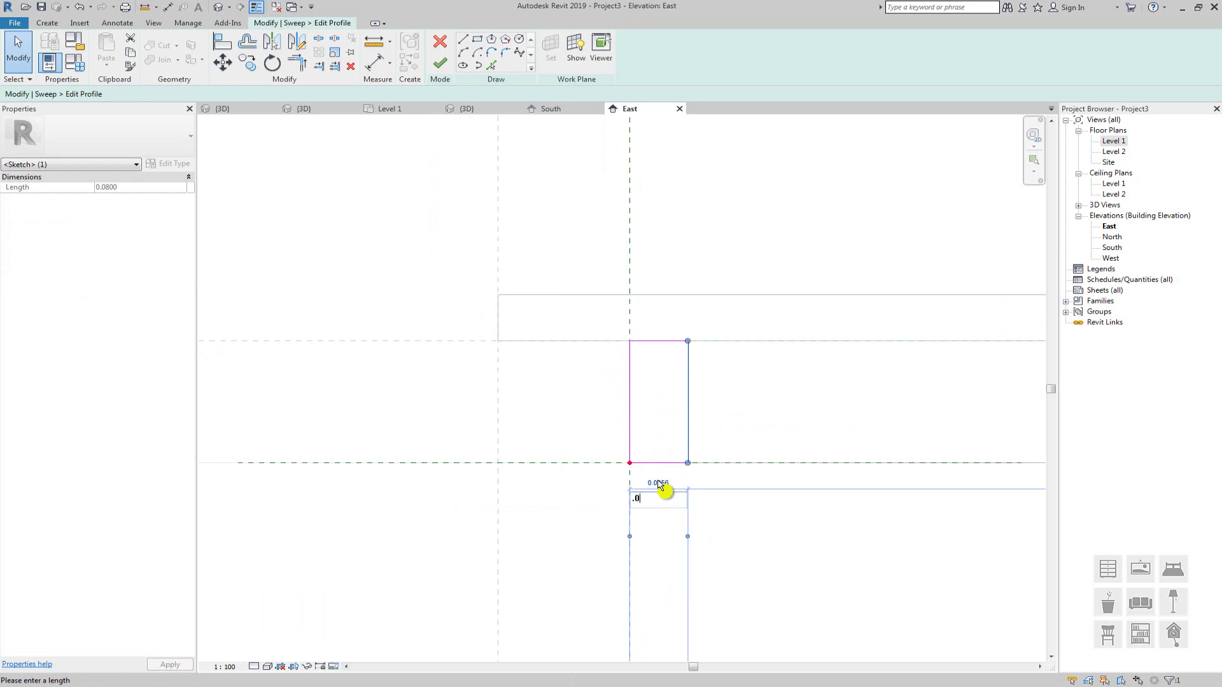
type(".015")
key("Return")
left_click(636, 376)
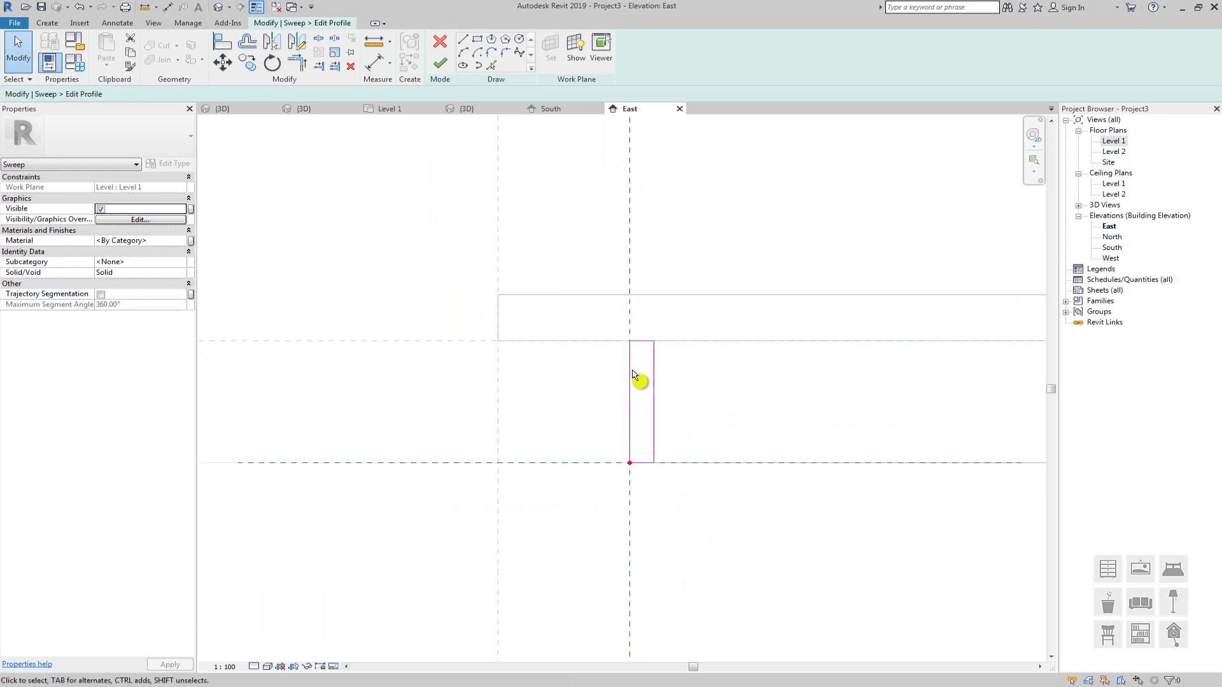
scroll(640, 384, "down", 2)
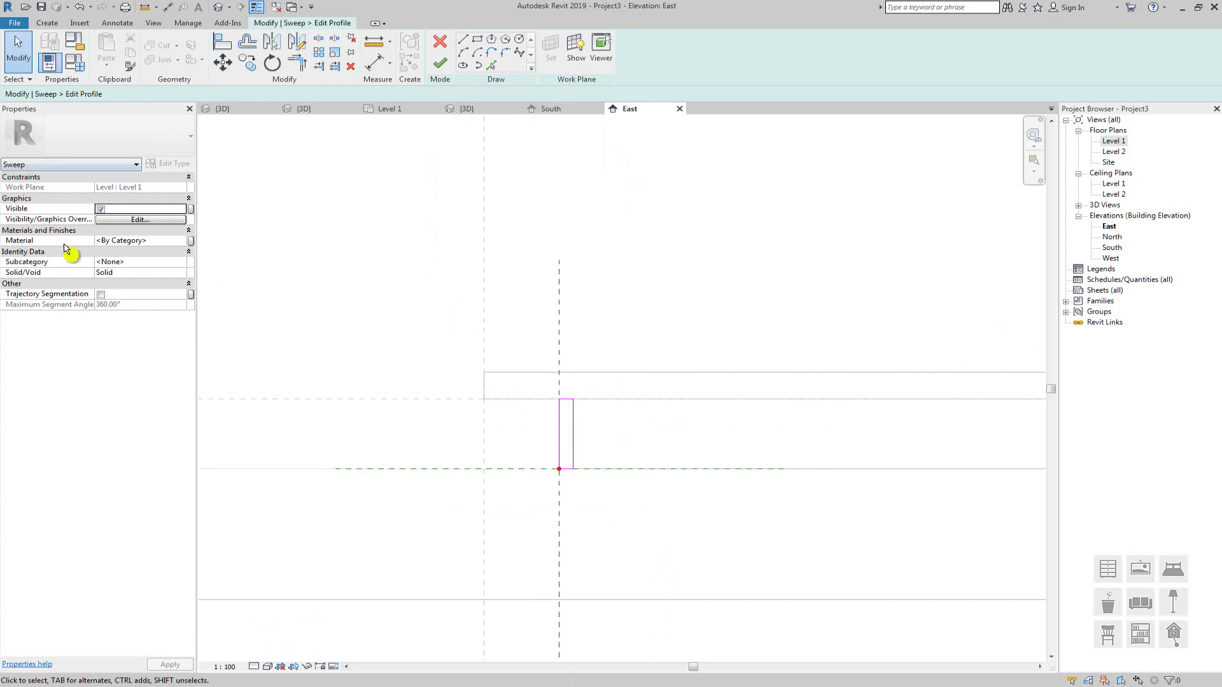
Associate the sweep's material with the Material Banco parameter and finish the profile sketch
left_click(190, 241)
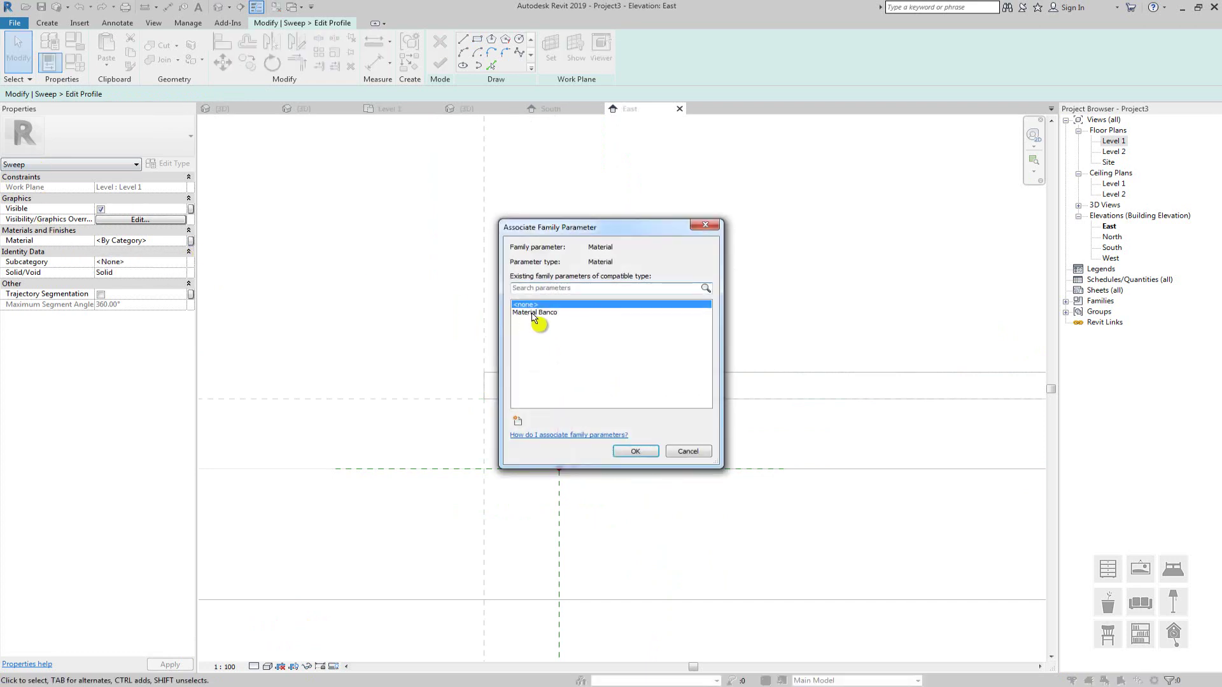
left_click(533, 313)
left_click(635, 451)
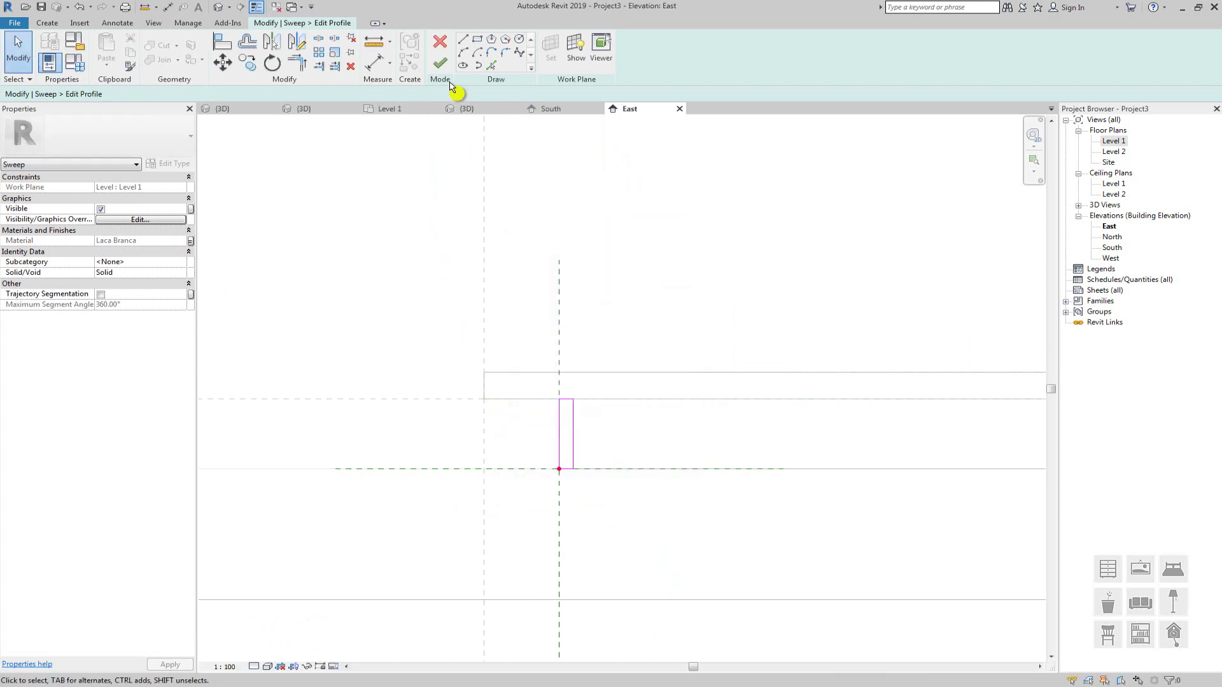
left_click(440, 64)
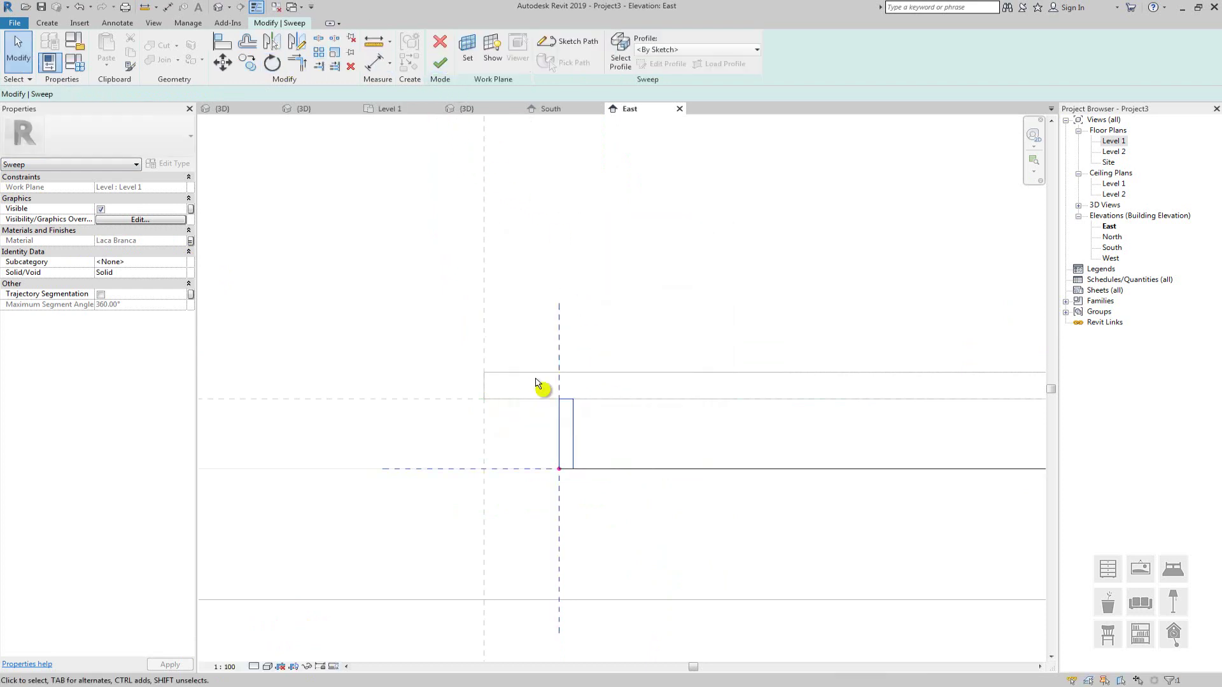
Check the profile and path beneath the lower board in 3D, then finish the sweep to create the base
left_click(217, 8)
middle_click_drag(516, 439, 422, 464, "shift")
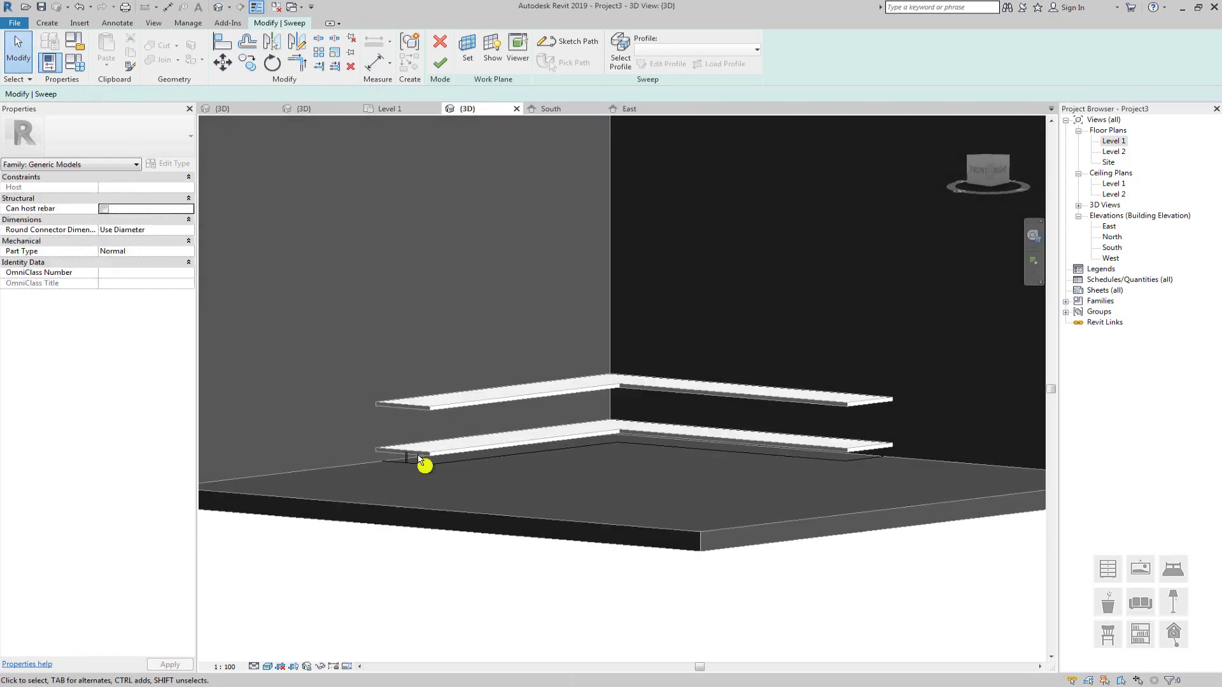
scroll(410, 474, "up", 5)
scroll(409, 476, "down", 6)
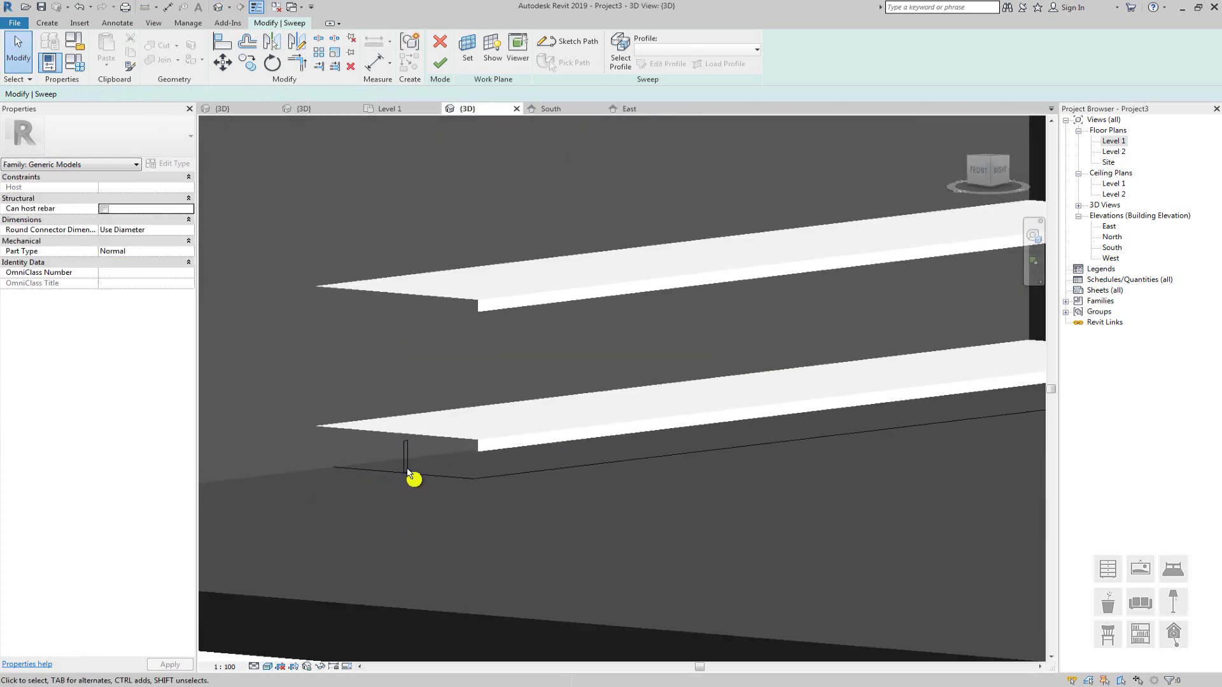
middle_click_drag(698, 483, 687, 527, "shift")
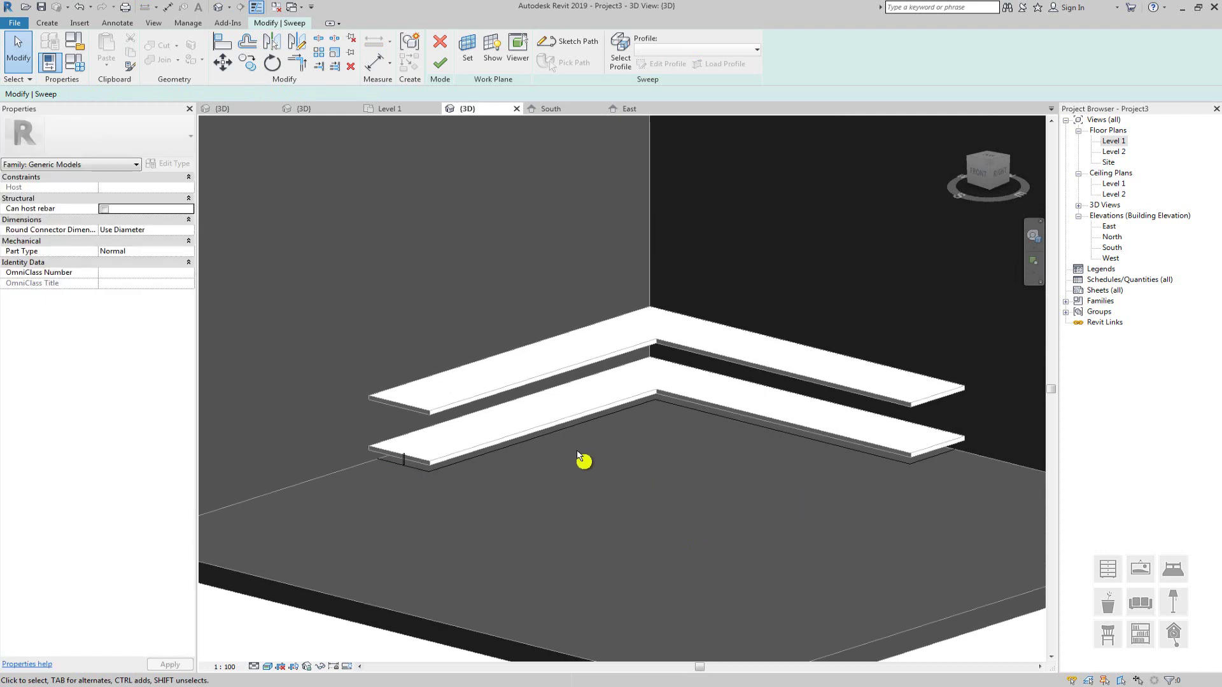
scroll(437, 487, "up", 4)
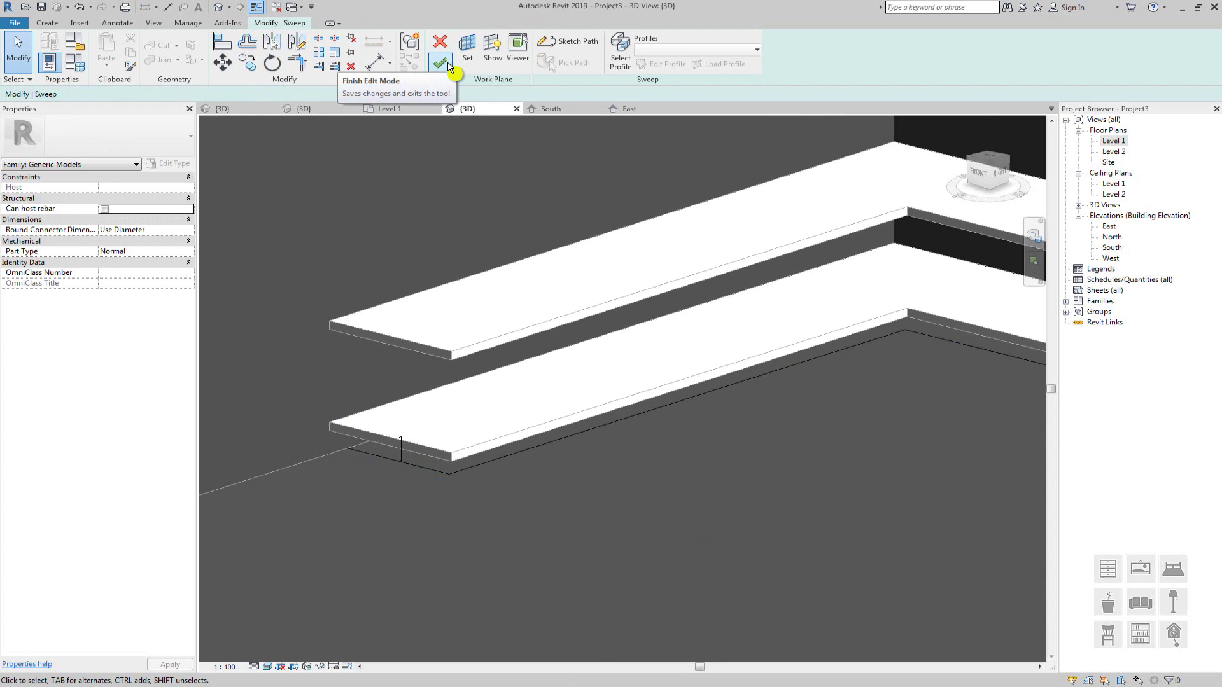
left_click(450, 63)
scroll(712, 322, "down", 3)
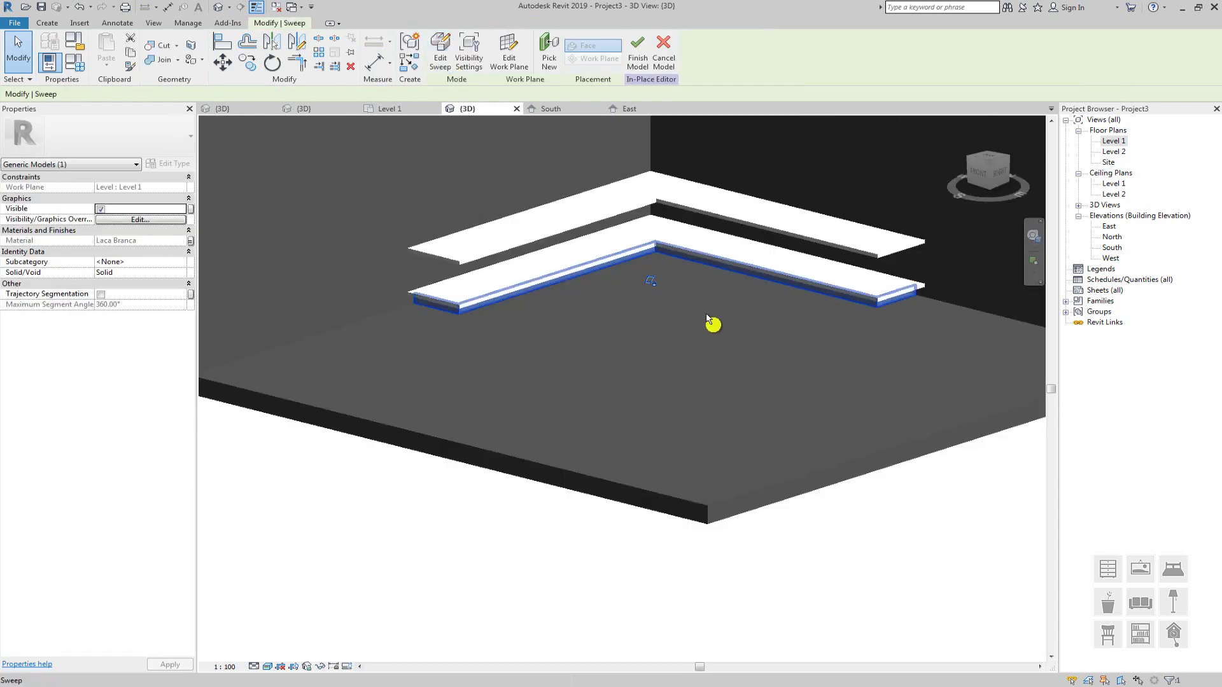
Check the recessed base beneath the lower bench board in 3D, and open the Level 1 floor plan
scroll(879, 326, "up", 3)
scroll(849, 320, "up", 2)
middle_click_drag(405, 314, 380, 304, "shift")
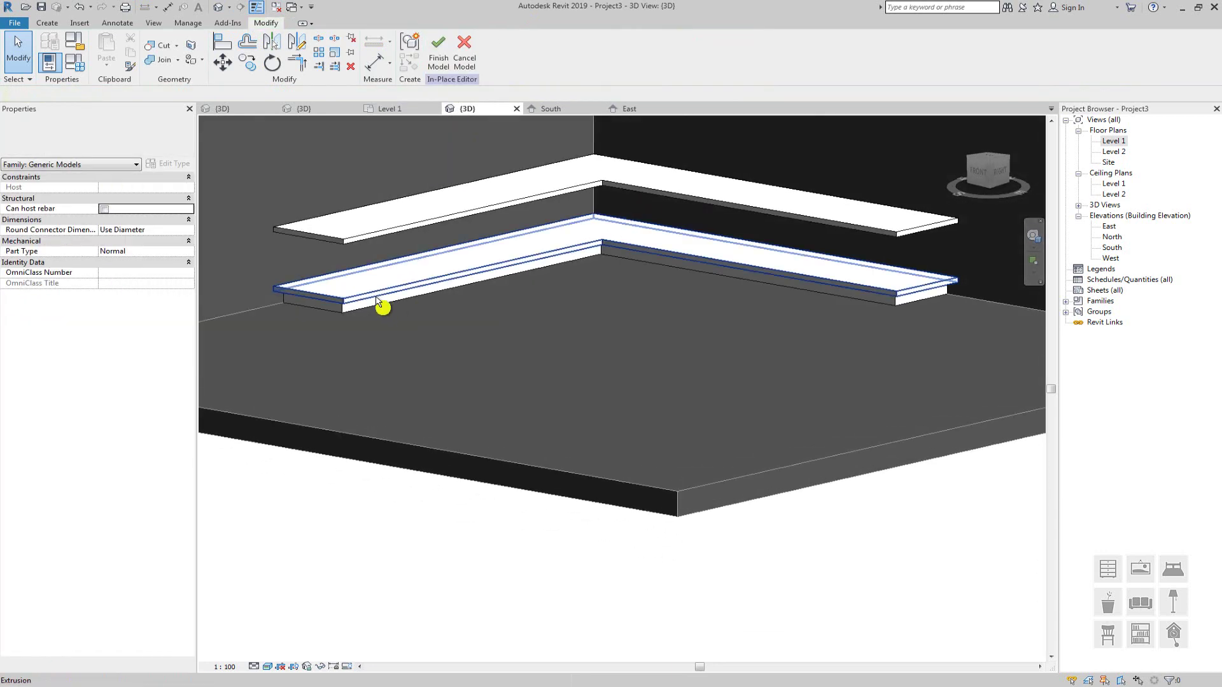
middle_click_drag(683, 287, 693, 310)
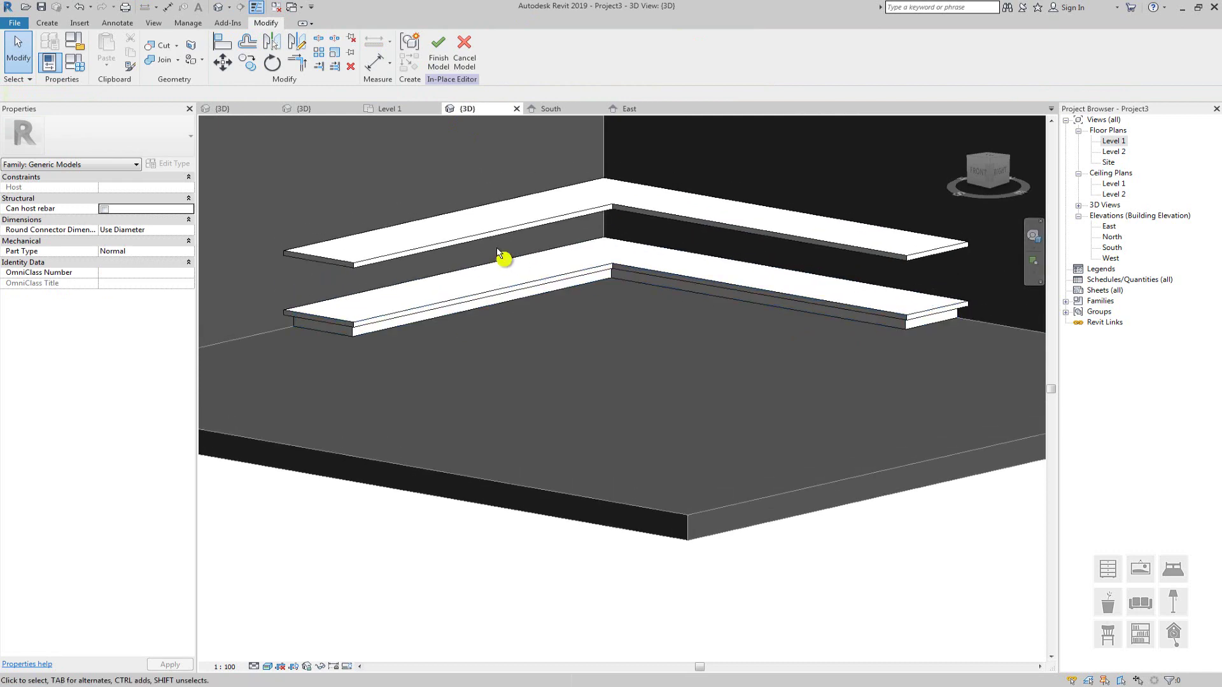
double_click(1118, 142)
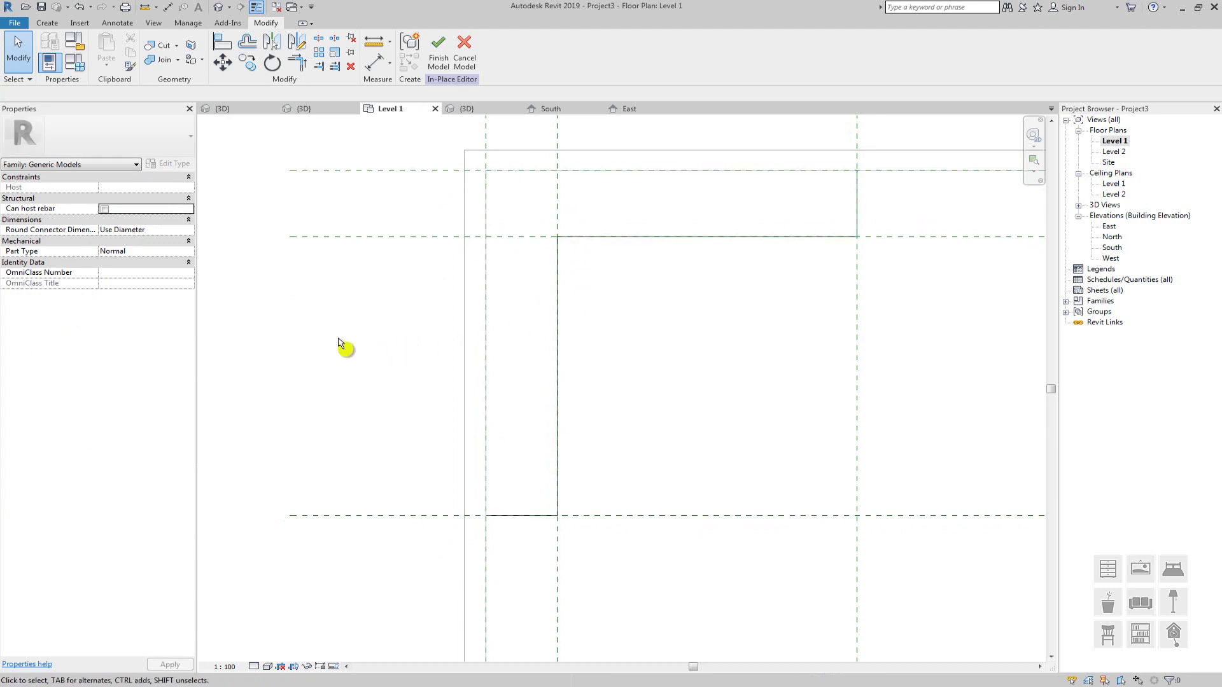
Draw a horizontal and a vertical reference plane across the bench legs, each about 0.13 m inside the leg's free end
key("r")
key("p")
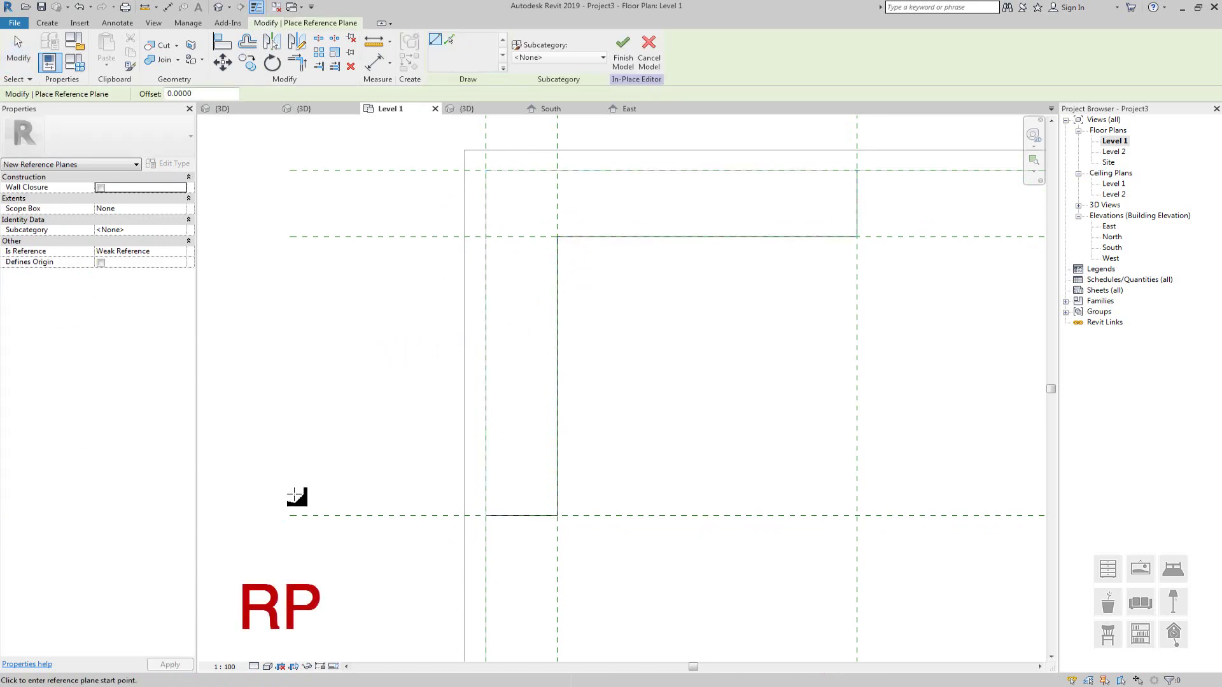
left_click(427, 498)
left_click(627, 497)
scroll(626, 497, "down", 2)
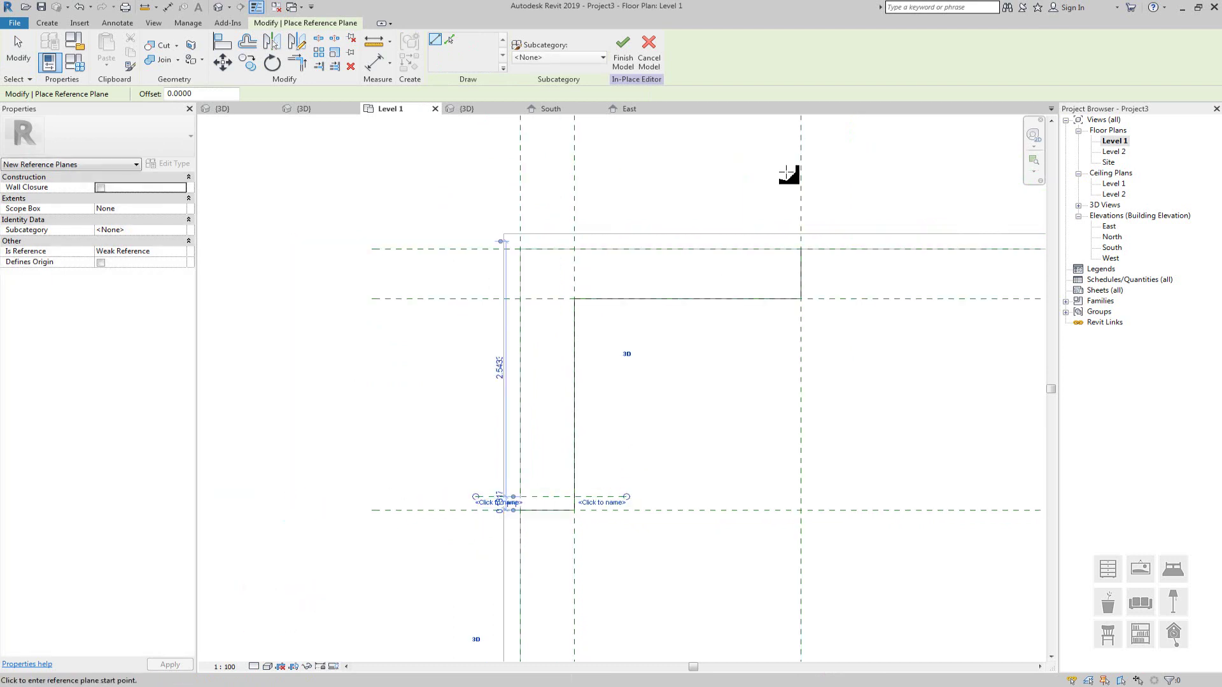
left_click(788, 172)
left_click(788, 338)
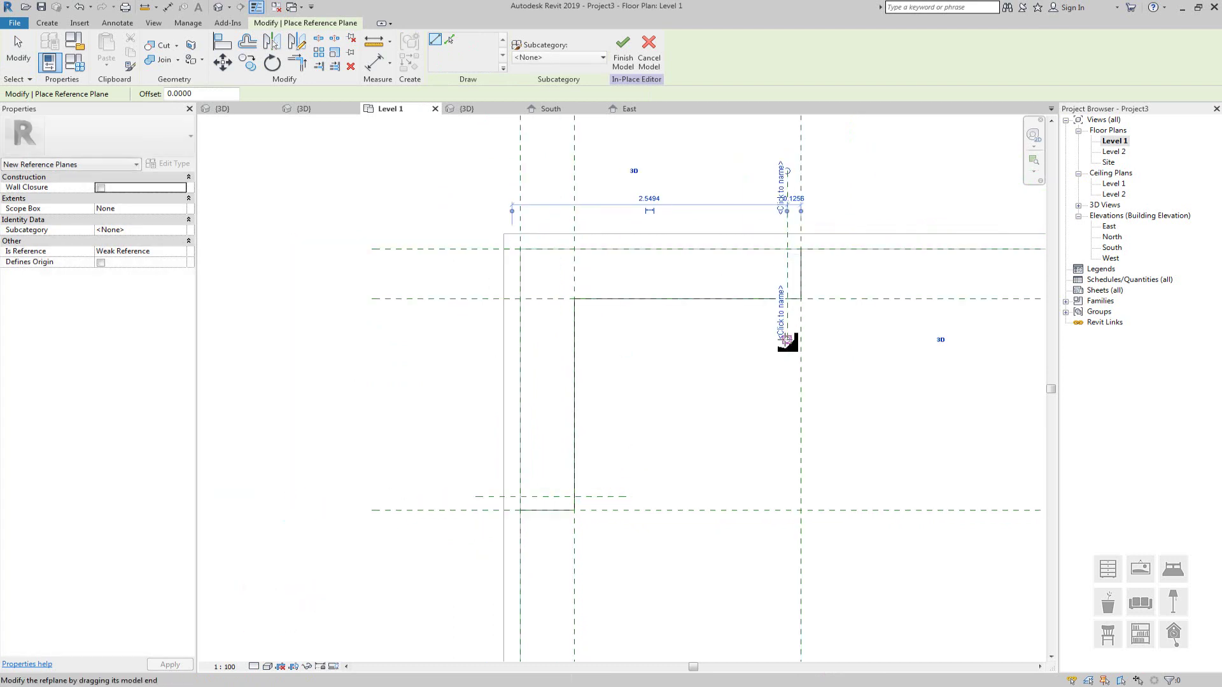
key("Escape")
key("Escape")
Reduce the vertical reference plane's distance from the free end of the horizontal bench leg
scroll(775, 205, "up", 2)
left_click(791, 205)
scroll(792, 205, "up", 2)
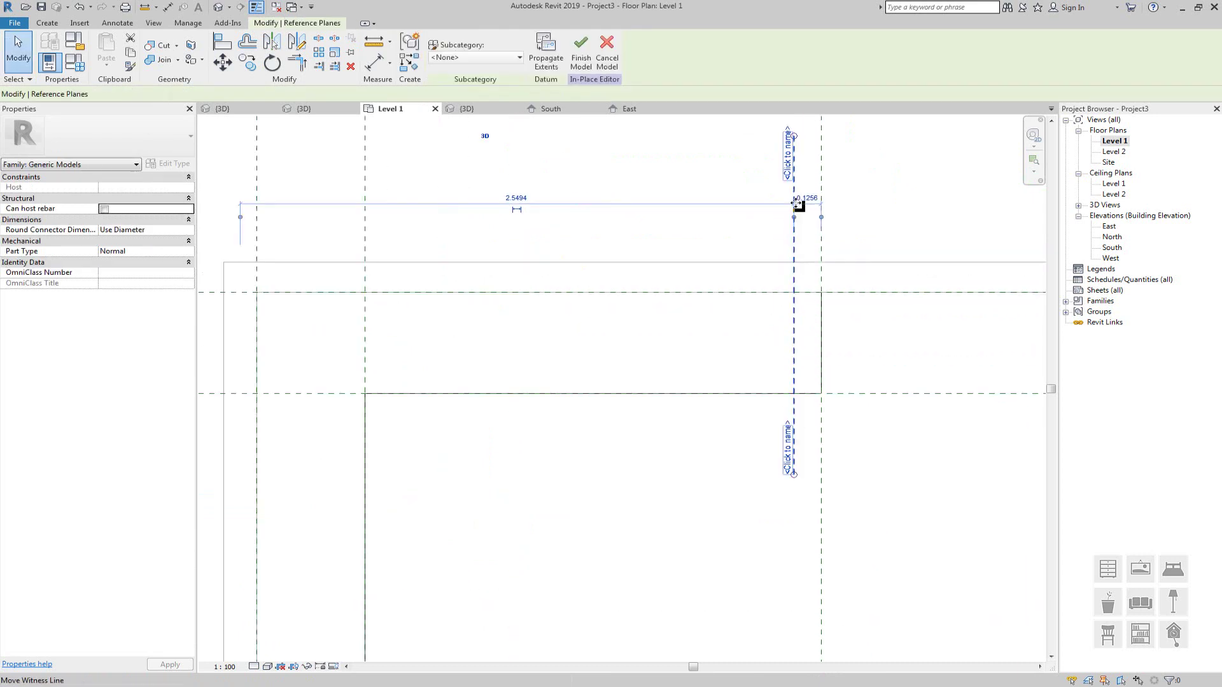
left_click(795, 195)
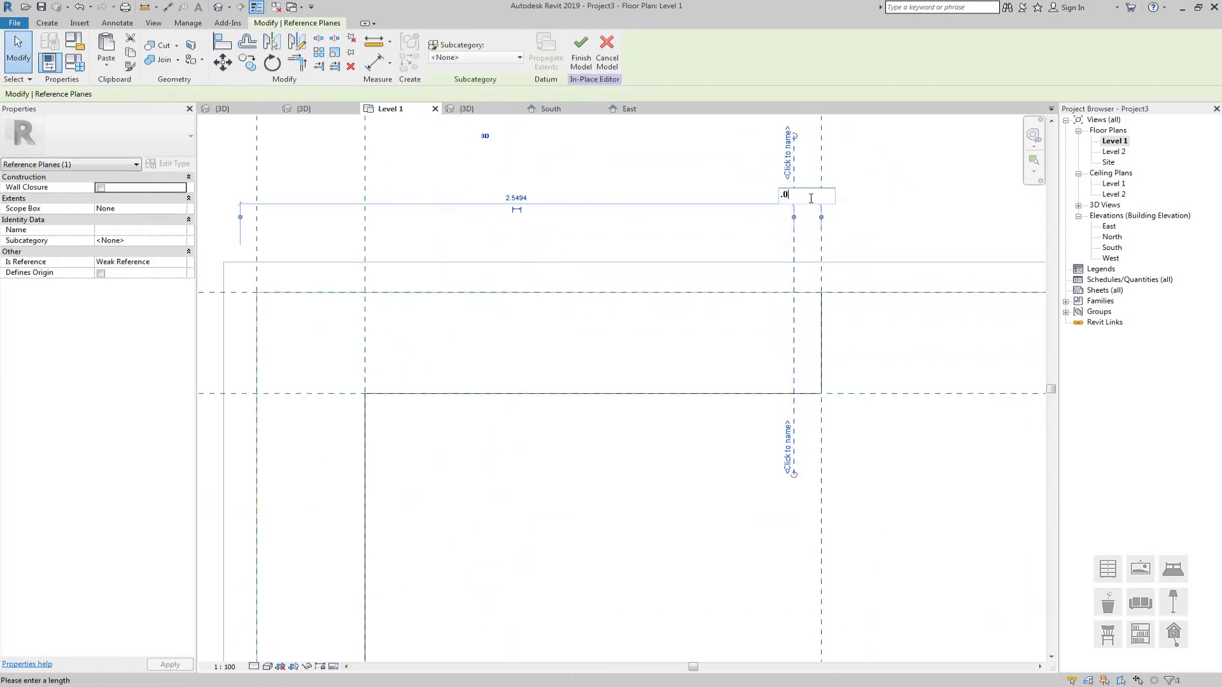
key("Return")
key("Escape")
scroll(810, 198, "down", 3)
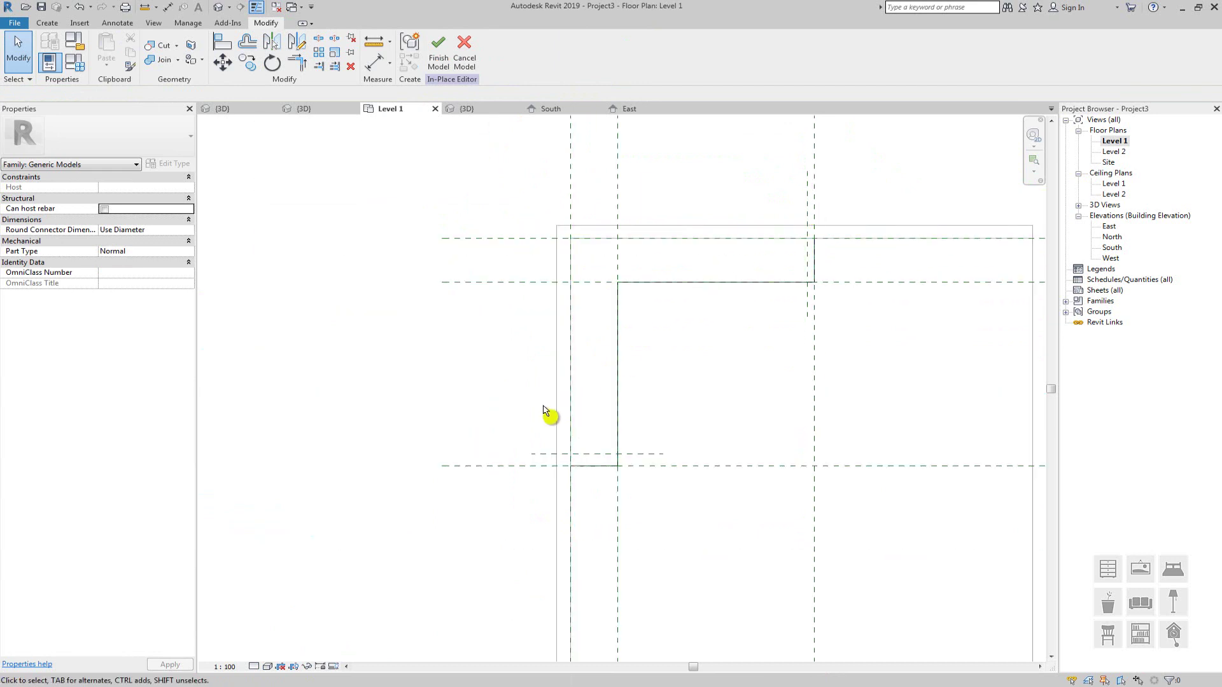
Set the horizontal reference plane's distance from the free end of the vertical bench leg to 0.08 m
scroll(549, 417, "up", 2)
left_click(546, 483)
scroll(559, 491, "up", 2)
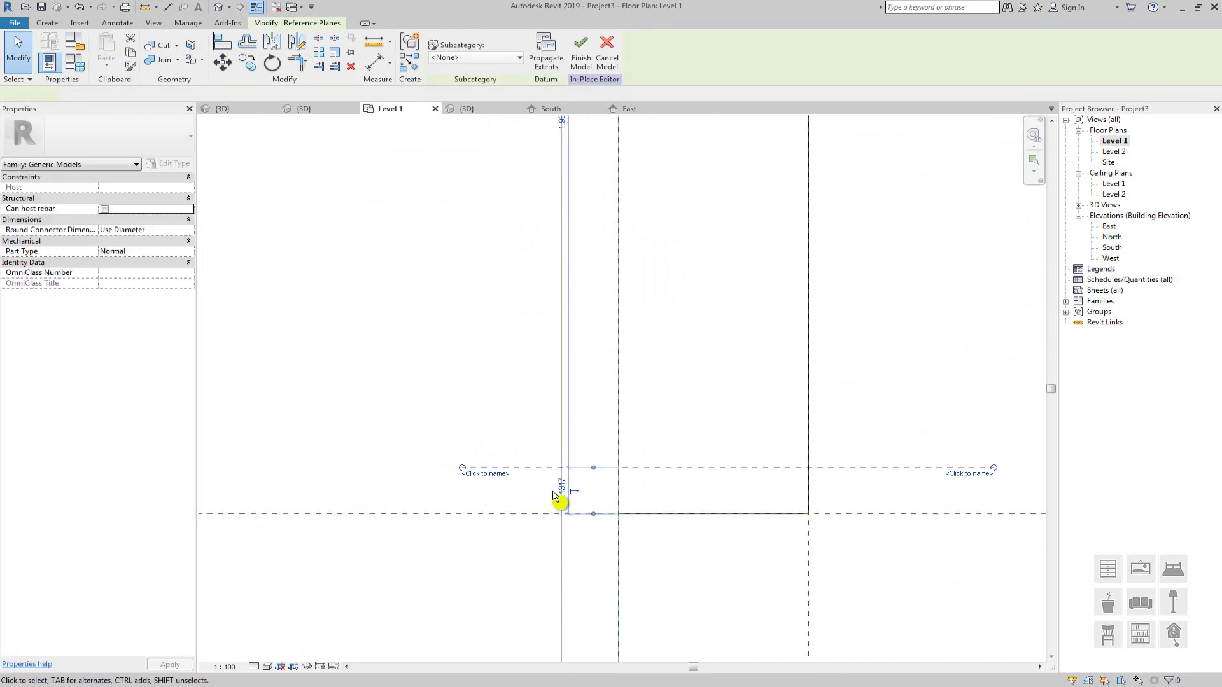
left_click(553, 492)
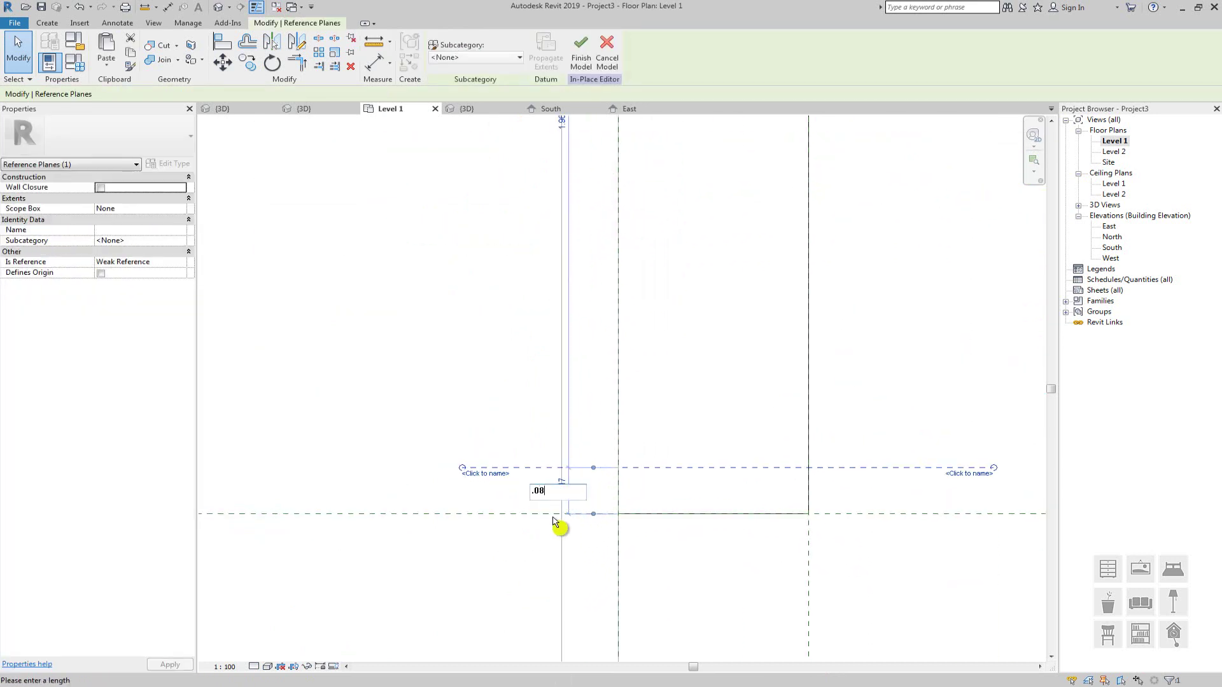
key("Return")
key("Escape")
scroll(660, 354, "down", 3)
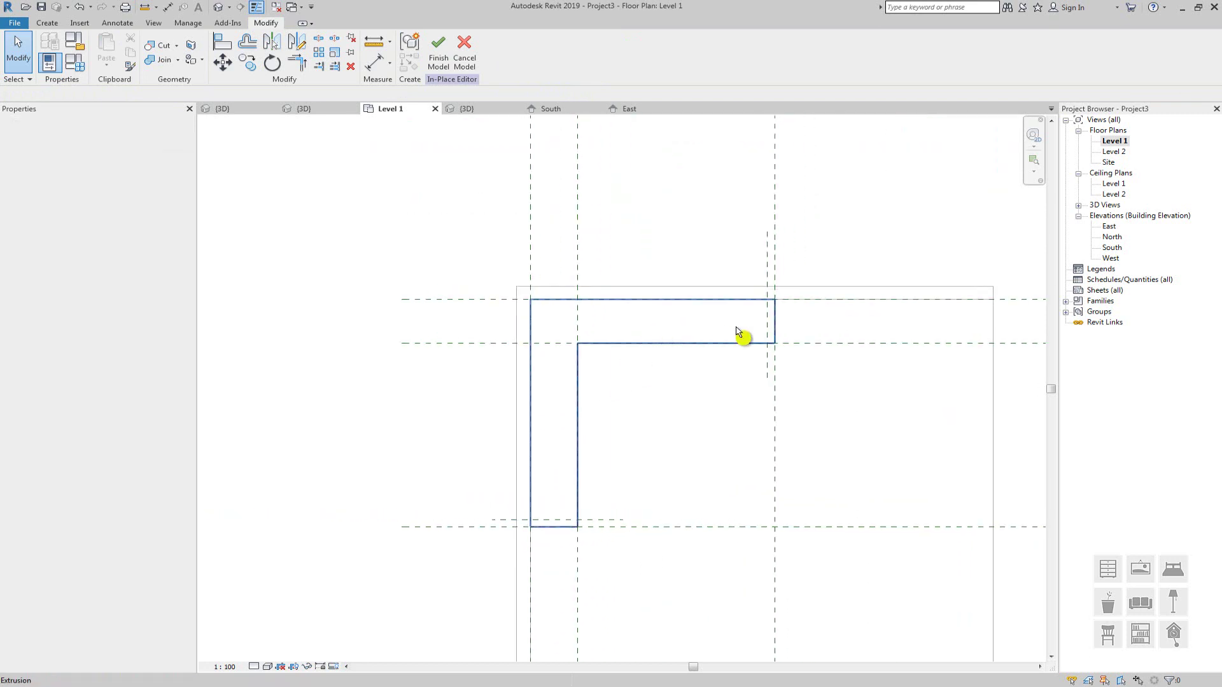
Start an extrusion and sketch a 0.5 m wide rectangle across the vertical bench leg, rising from the new horizontal reference plane
middle_click_drag(573, 352, 539, 360)
scroll(521, 359, "up", 1)
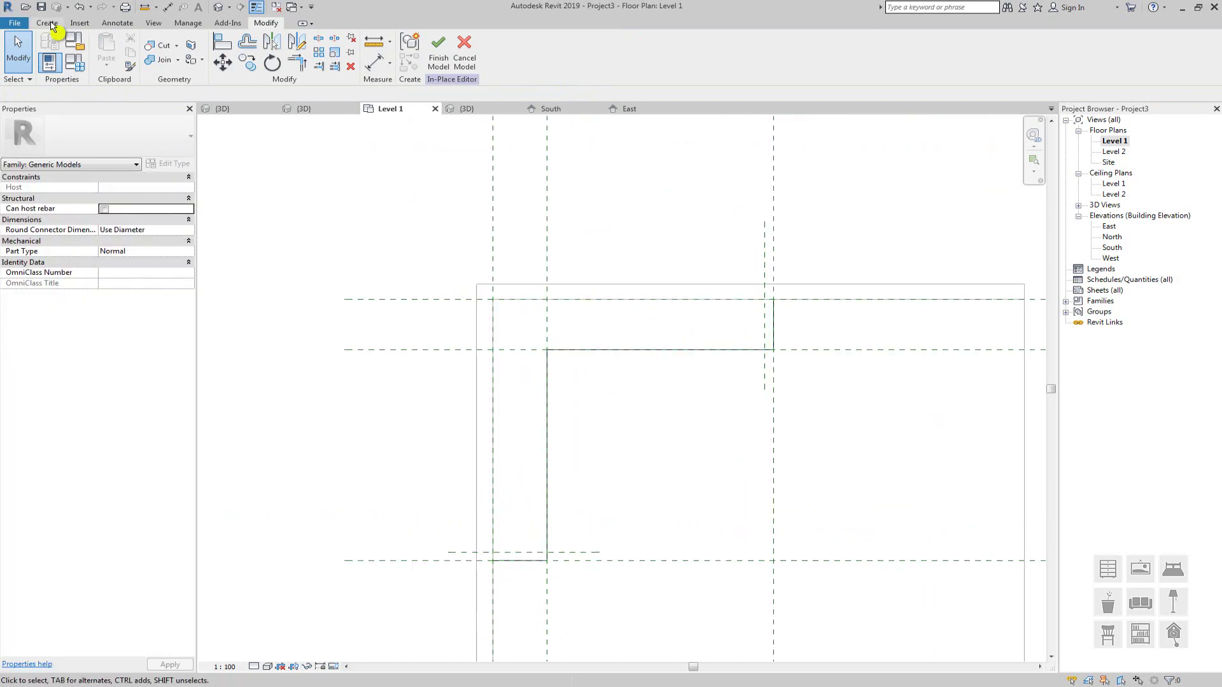
left_click(50, 24)
left_click(106, 61)
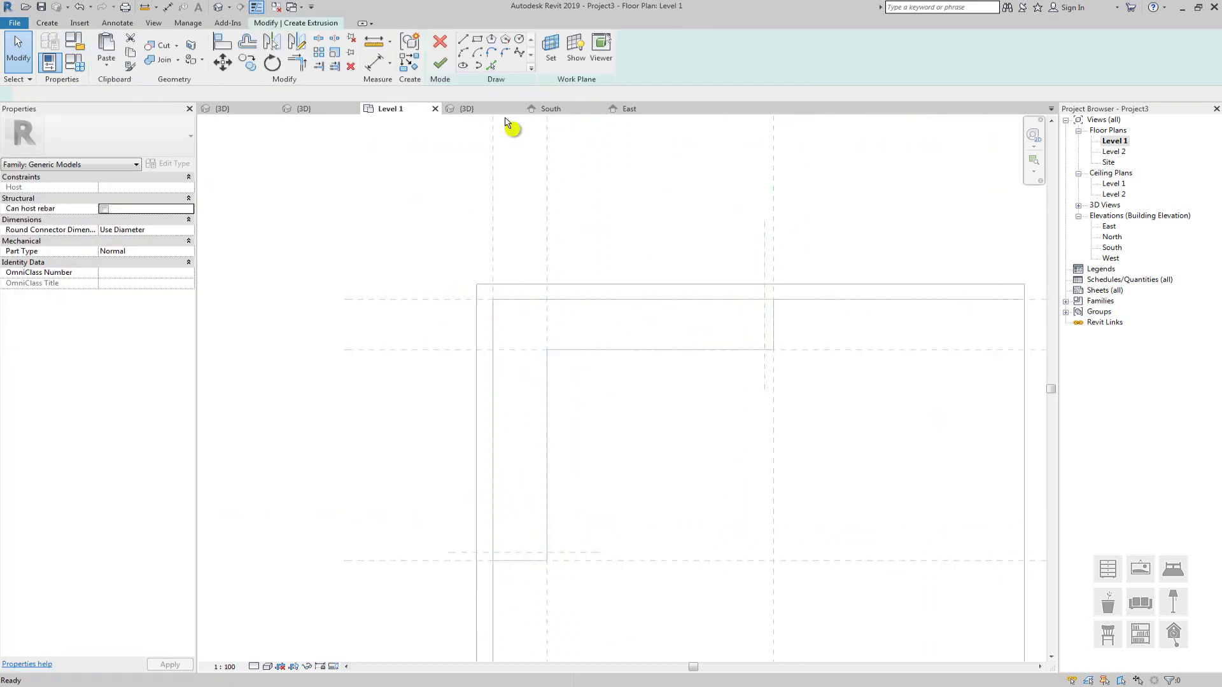
left_click(478, 42)
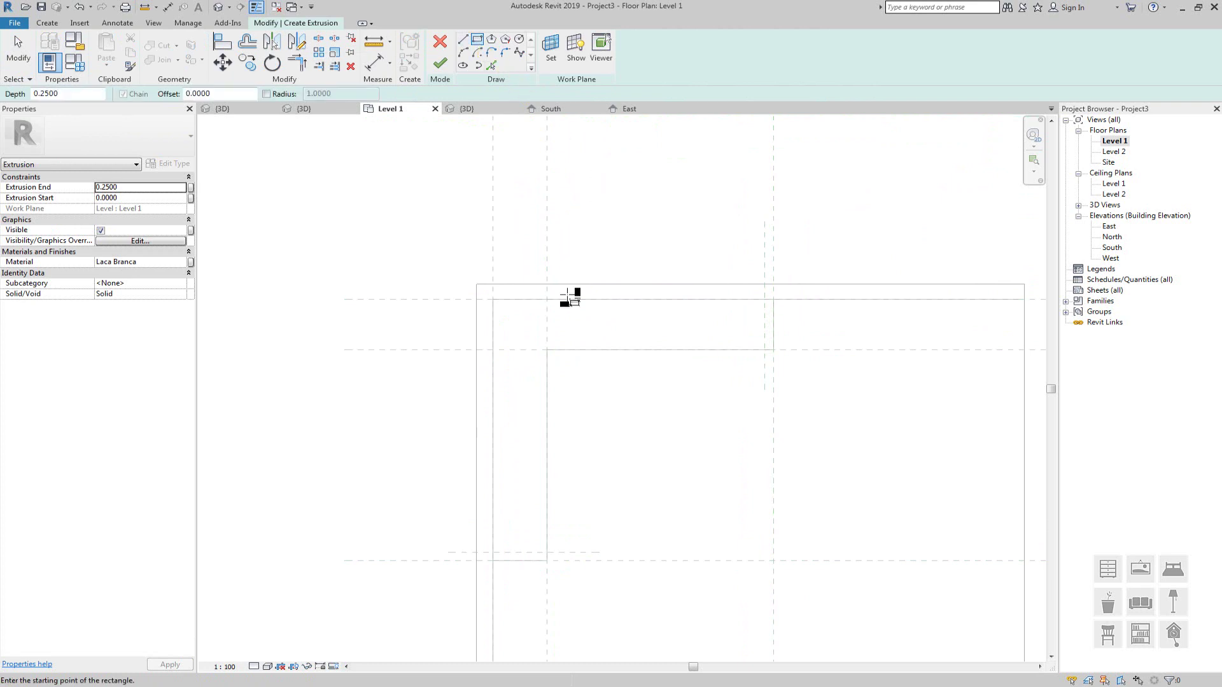
scroll(492, 566, "up", 6)
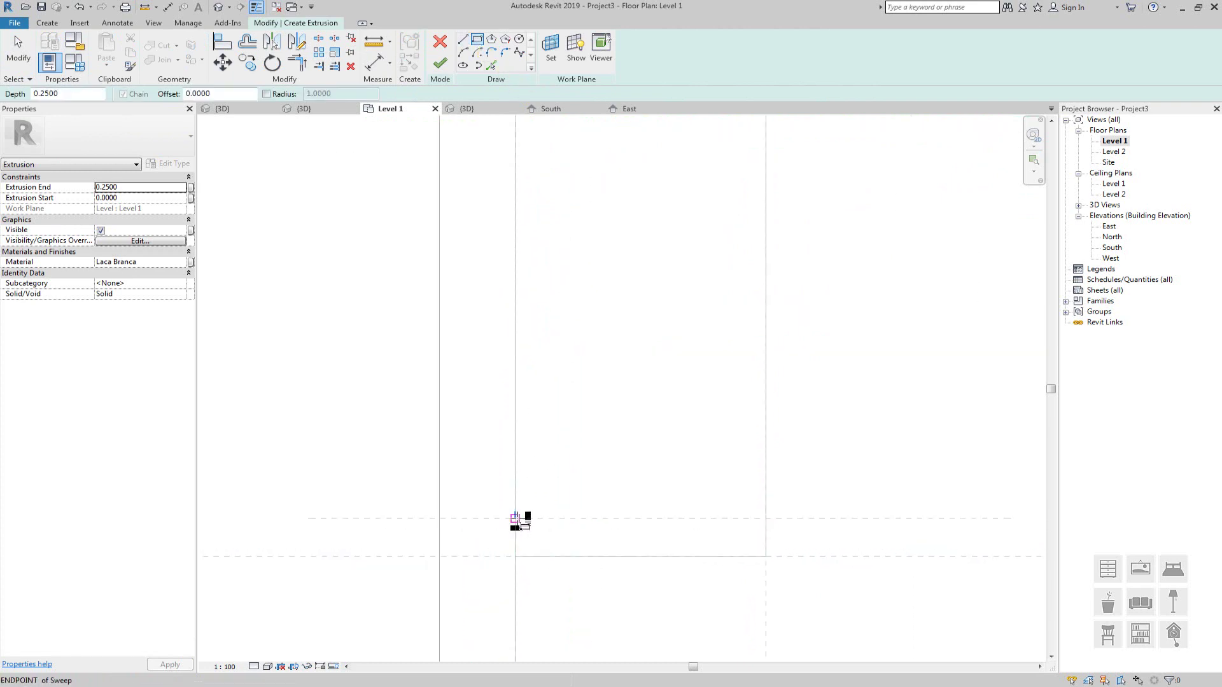
left_click(514, 518)
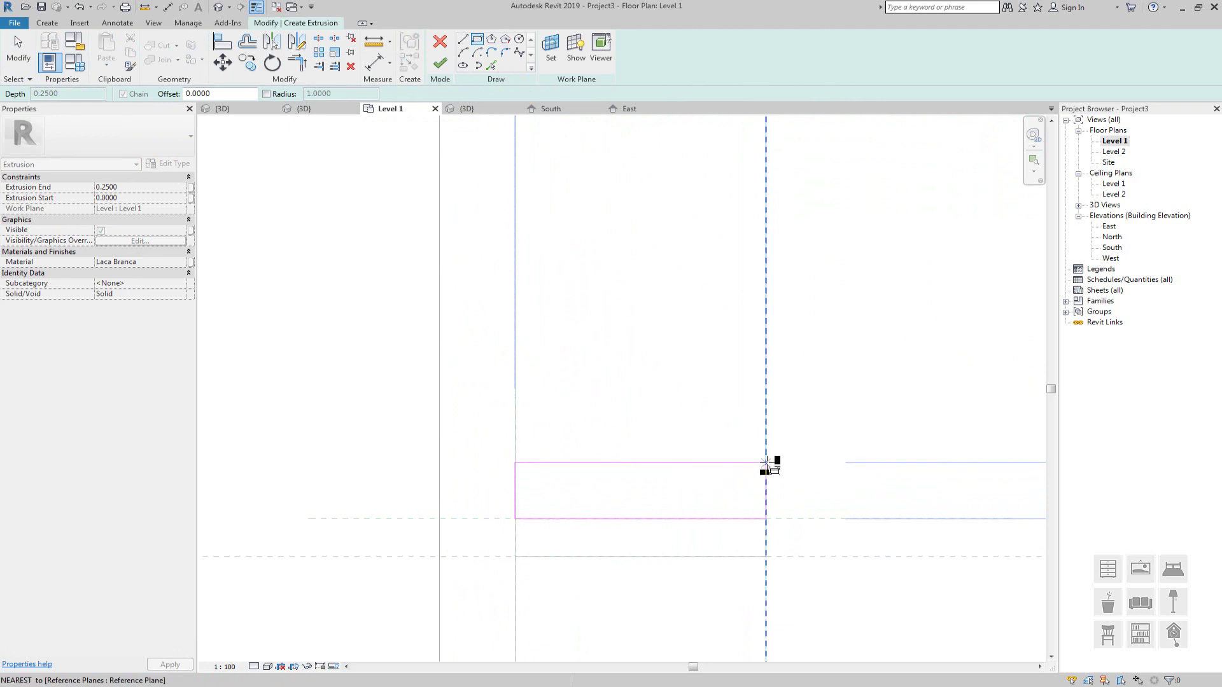
scroll(767, 439, "up", 2)
scroll(770, 405, "down", 3)
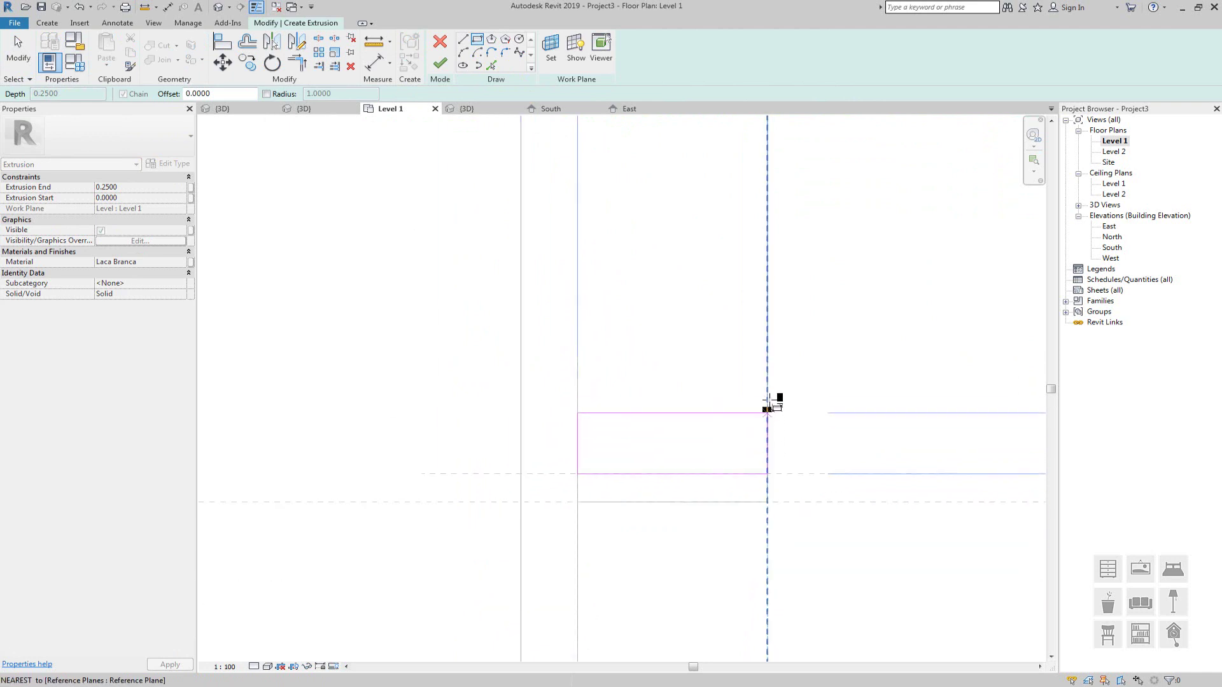
scroll(768, 412, "down", 1)
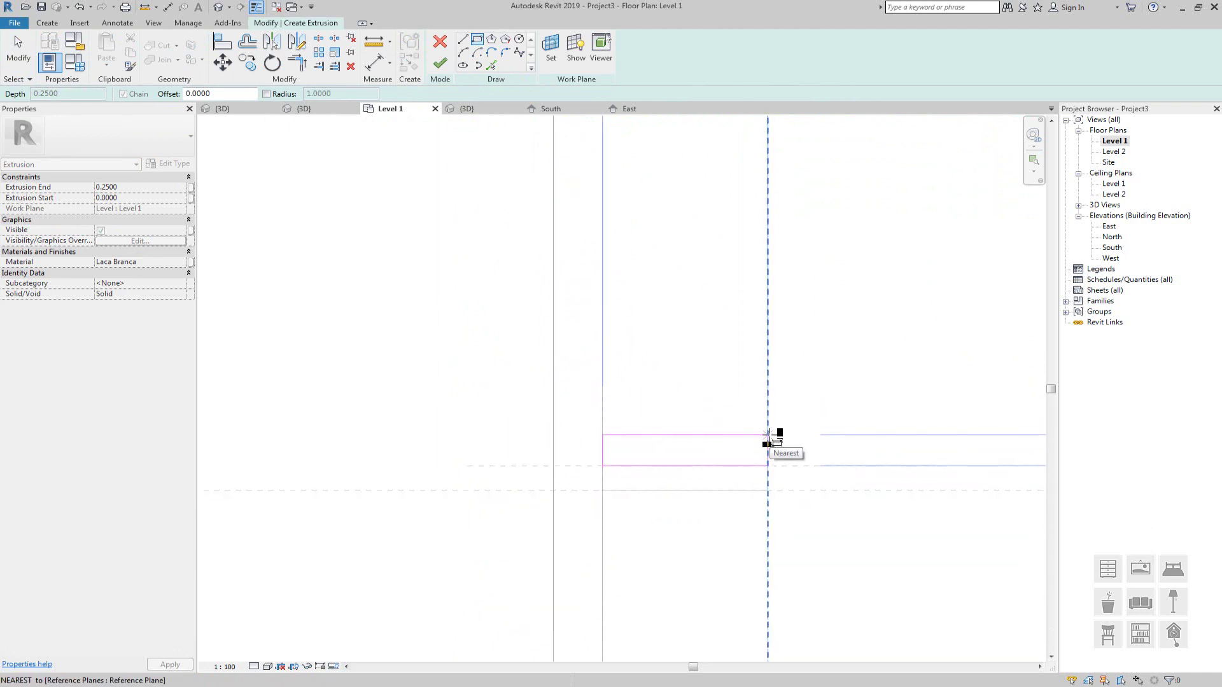
left_click(767, 435)
key("Escape")
key("Escape")
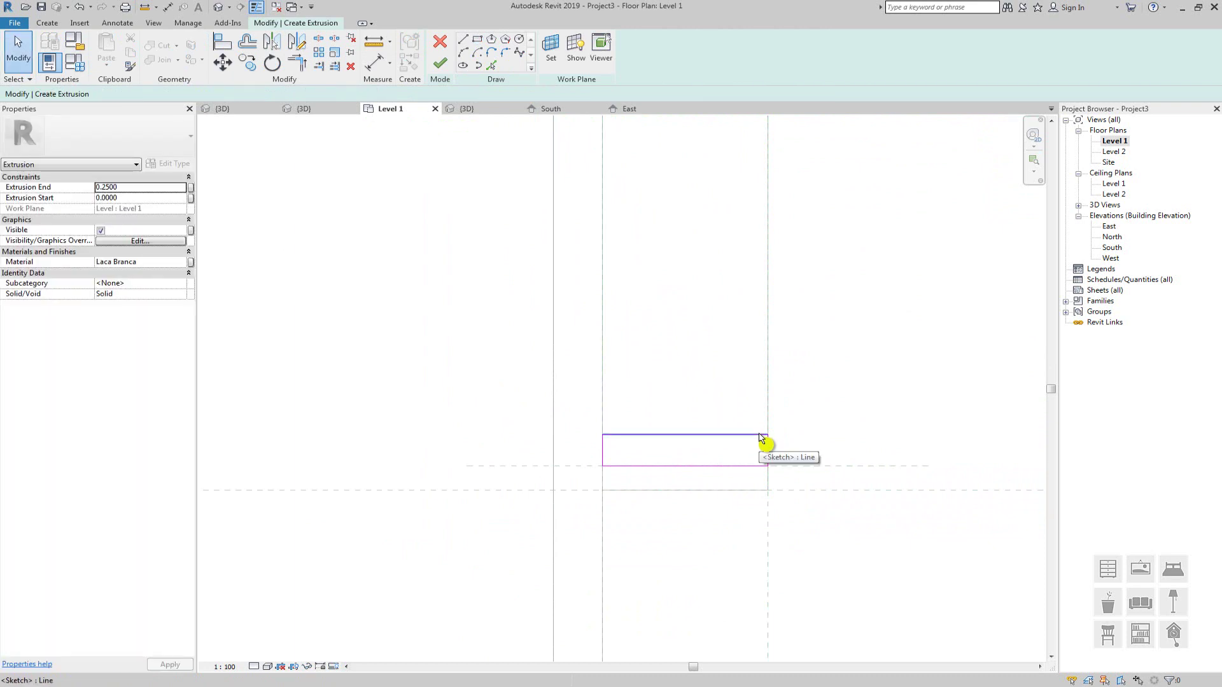
Set the sketched rectangle's thickness to 0.015 m
left_click(762, 436)
scroll(762, 436, "up", 2)
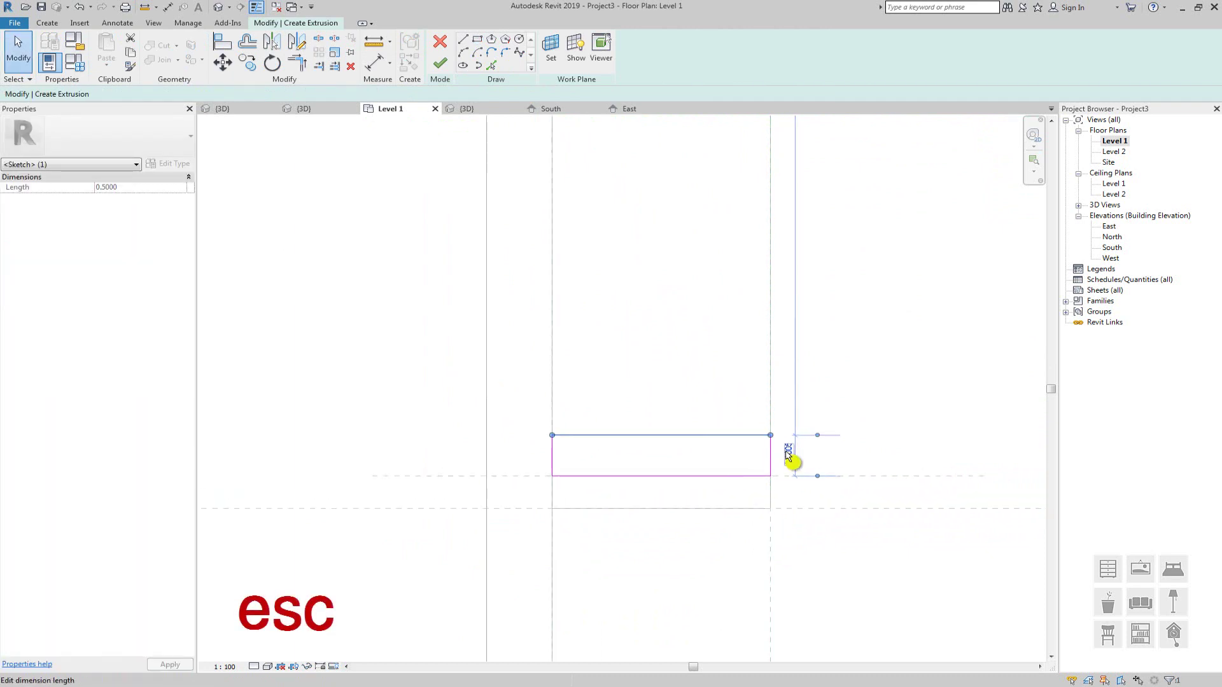
type(".015")
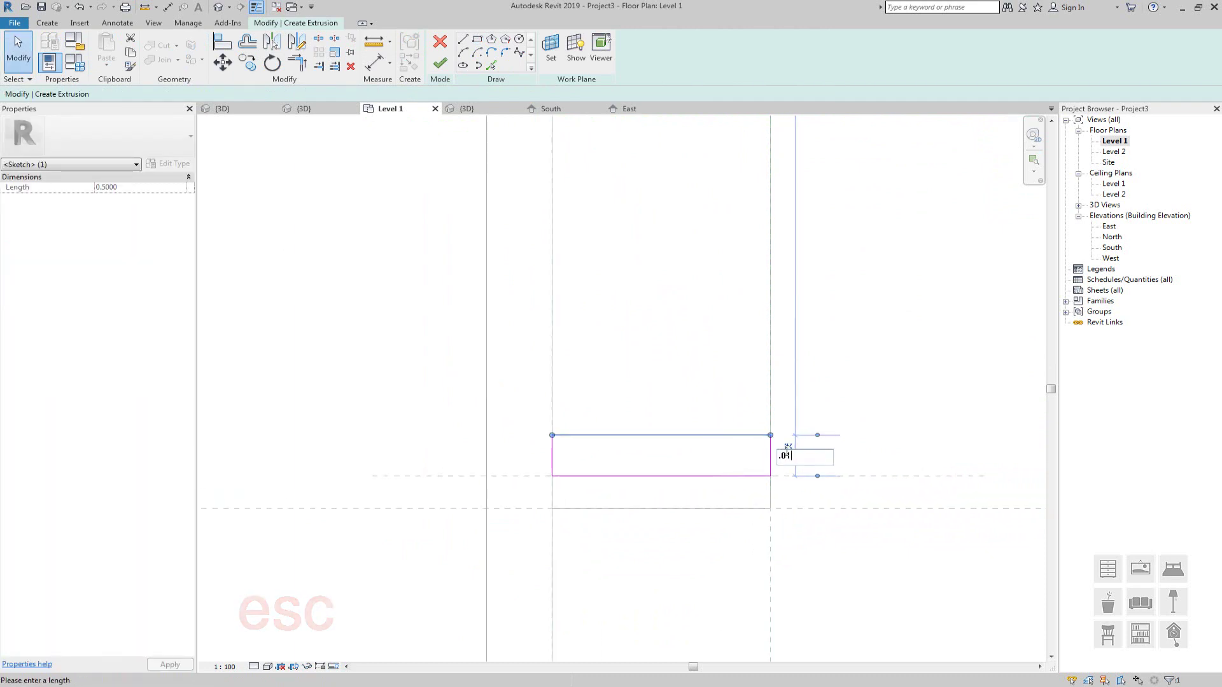
key("Return")
left_click(786, 453)
scroll(827, 407, "down", 4)
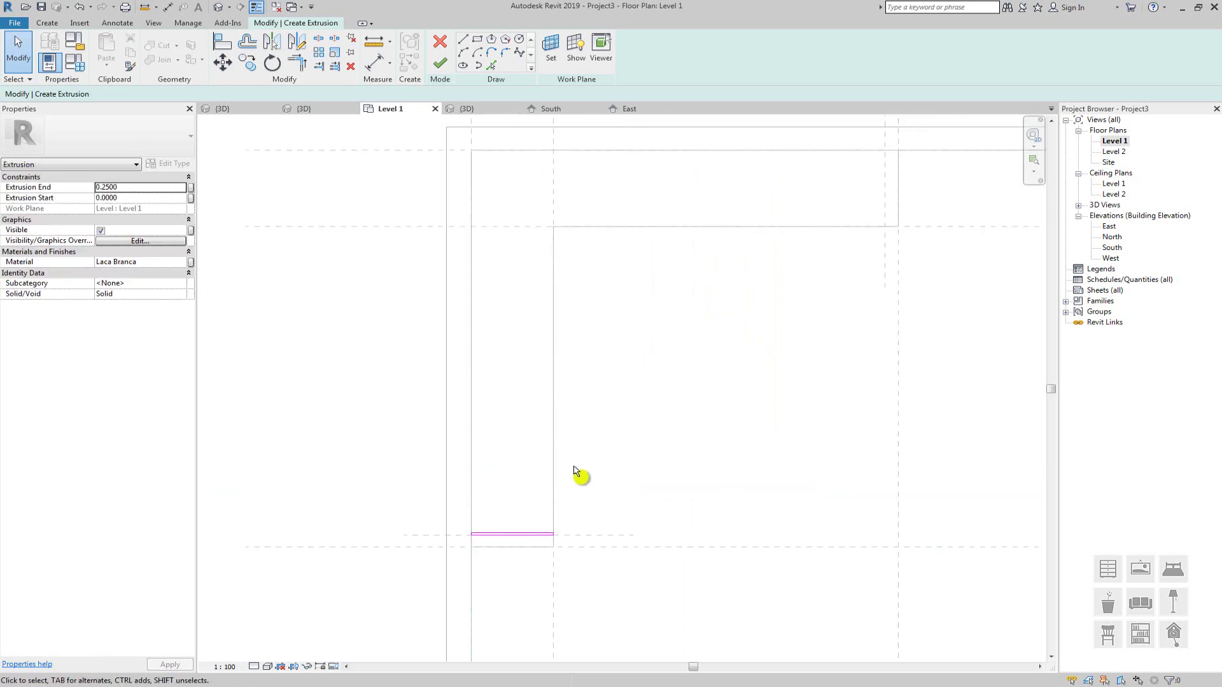
Copy the thin rectangle up the vertical bench leg to align with the inner edge of the horizontal leg
left_click_drag(425, 480, 592, 567)
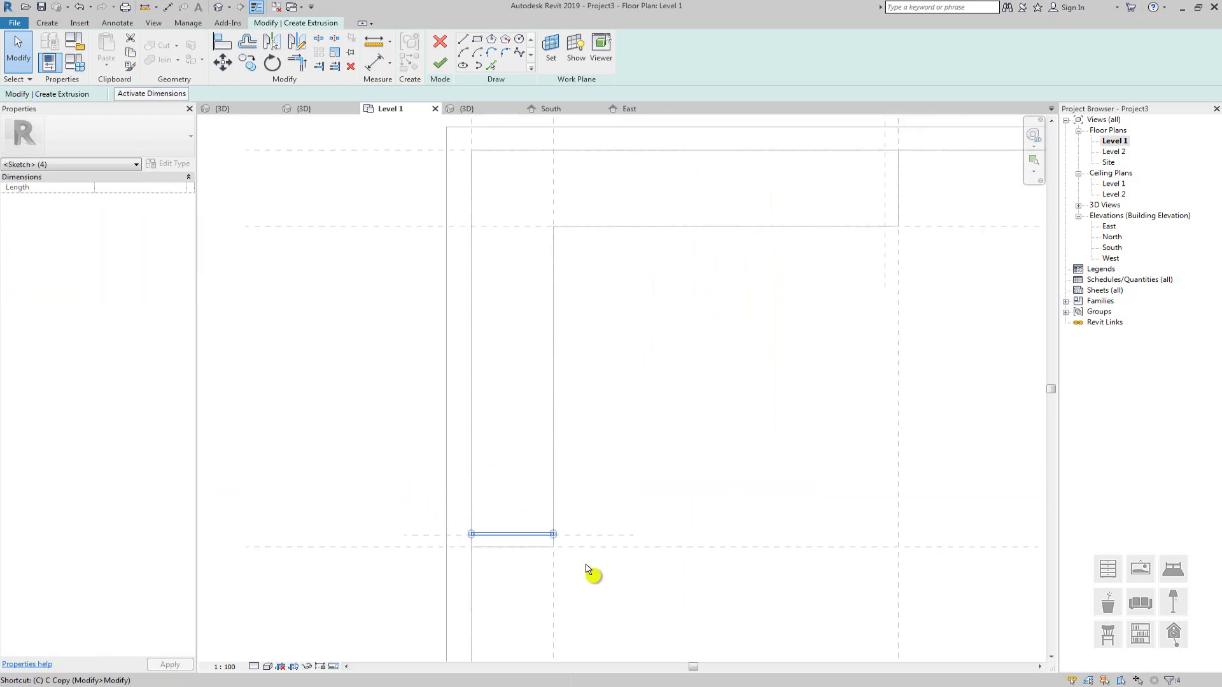
key("c")
key("o")
scroll(487, 544, "up", 6)
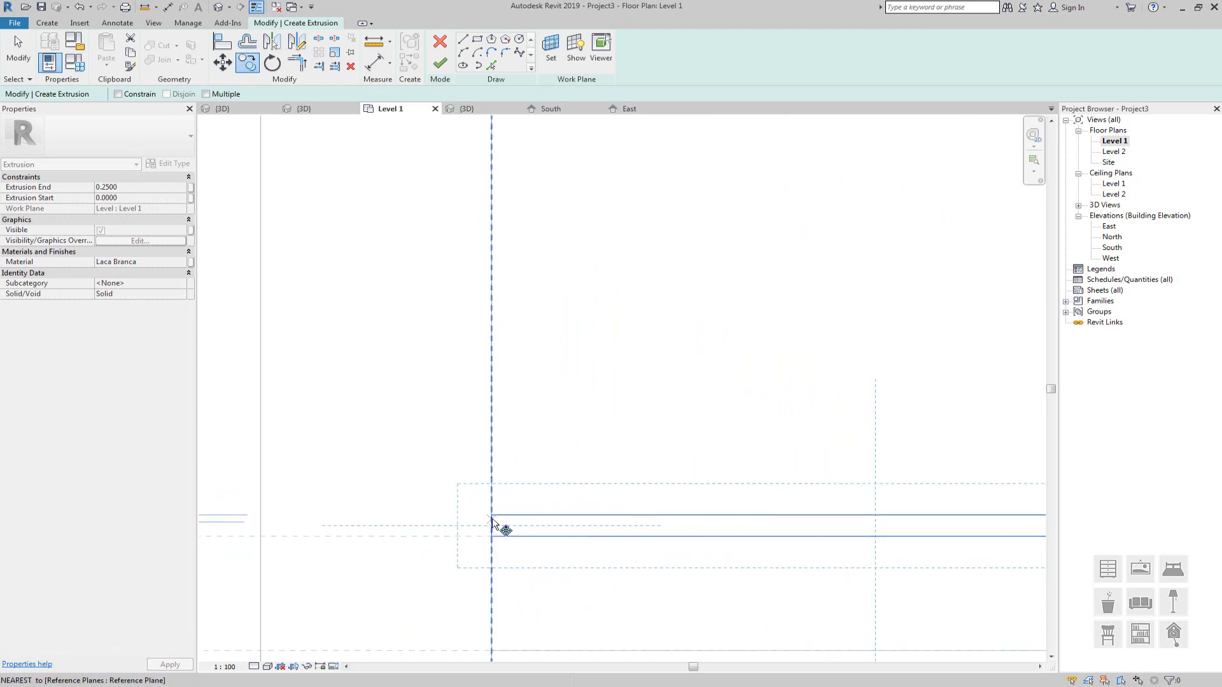
left_click(492, 537)
scroll(493, 539, "down", 4)
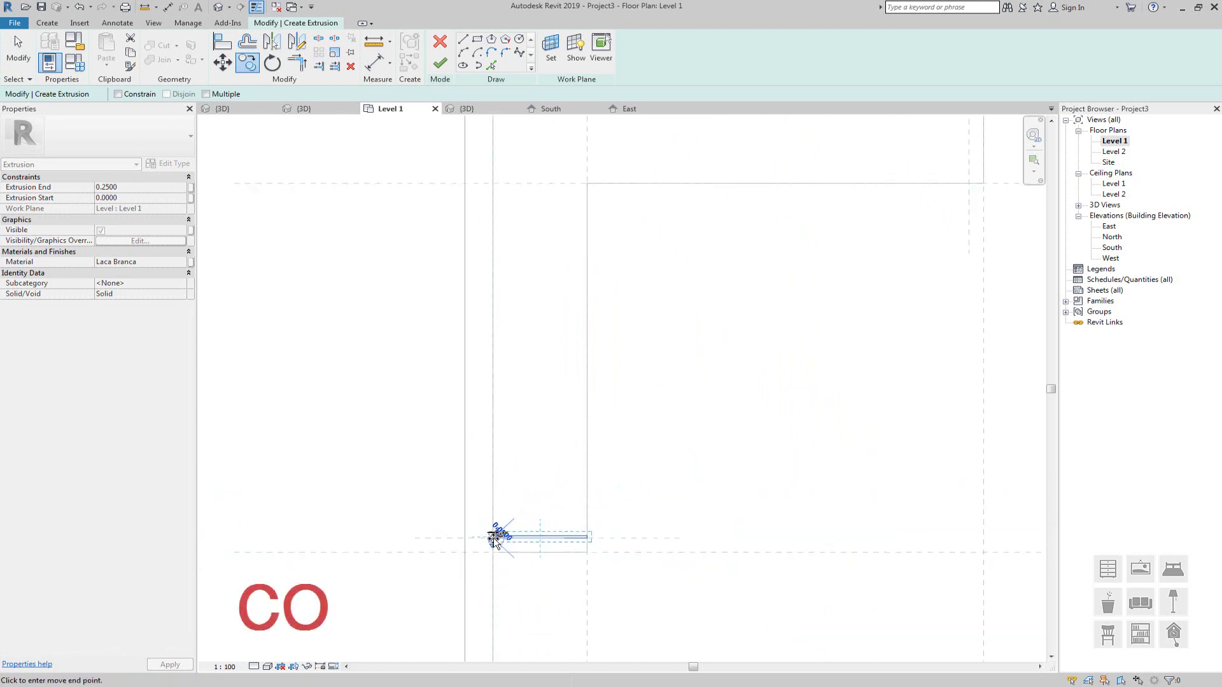
middle_click_drag(531, 126, 523, 238)
scroll(502, 251, "up", 2)
scroll(476, 328, "up", 2)
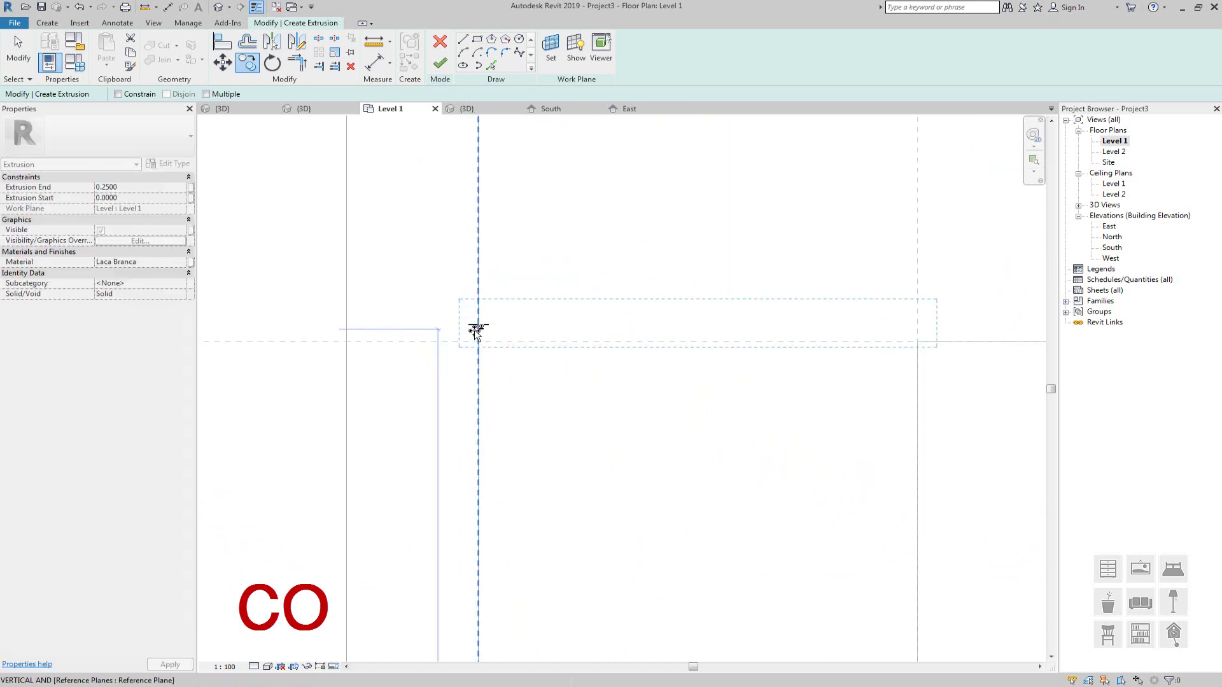
left_click(477, 337)
scroll(509, 280, "down", 5)
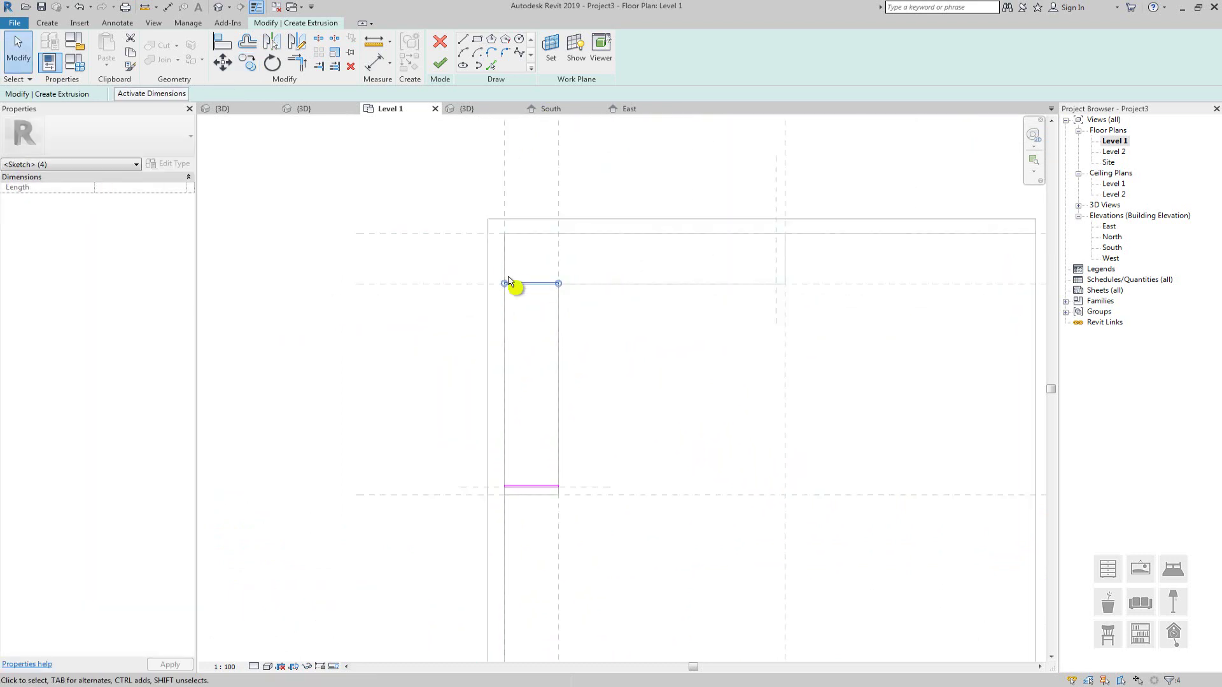
scroll(526, 264, "up", 2)
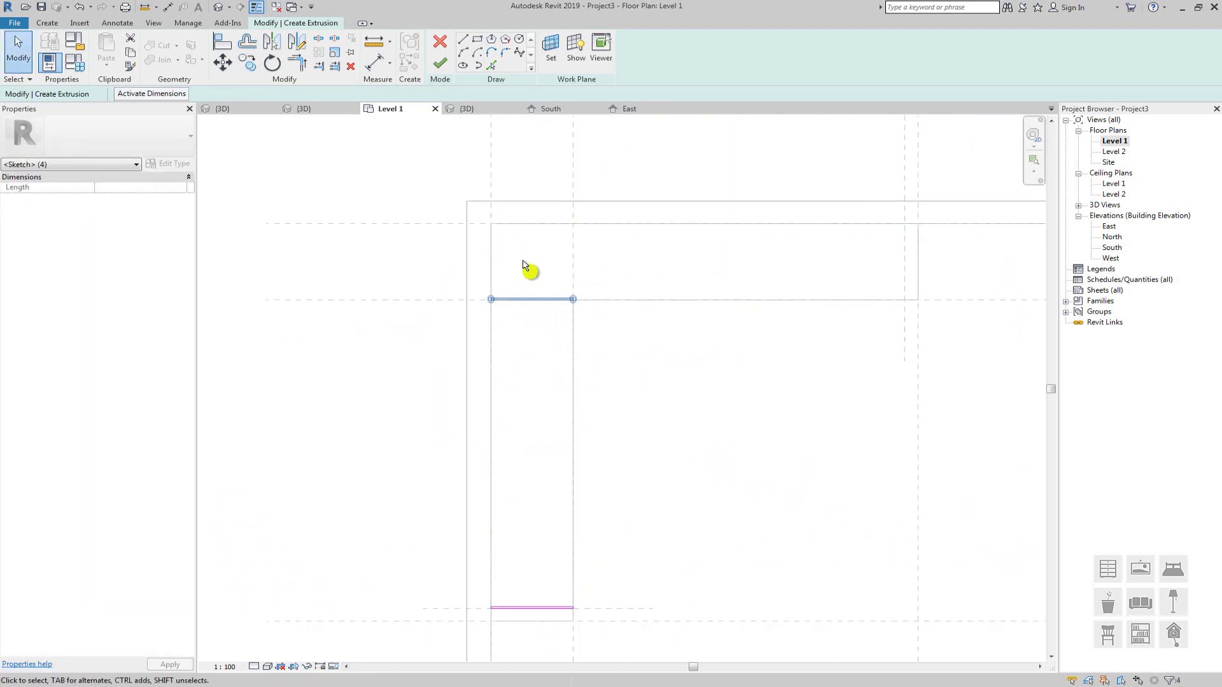
scroll(507, 270, "up", 2)
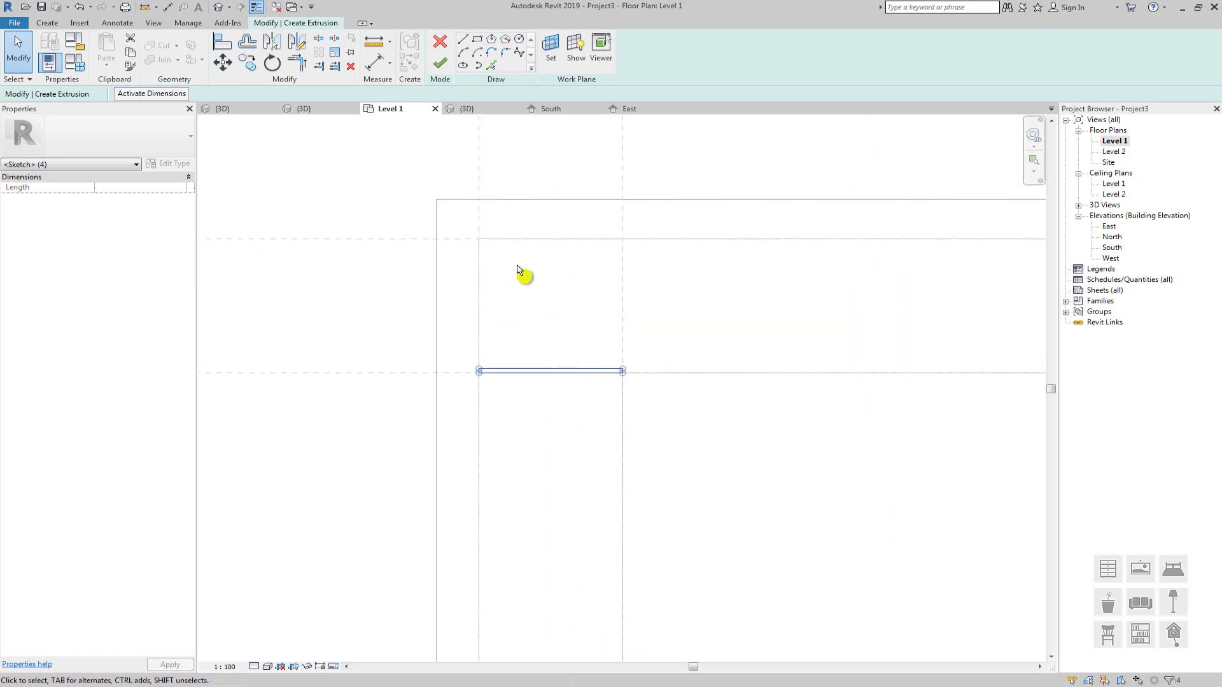
middle_click_drag(575, 262, 526, 303)
key("Escape")
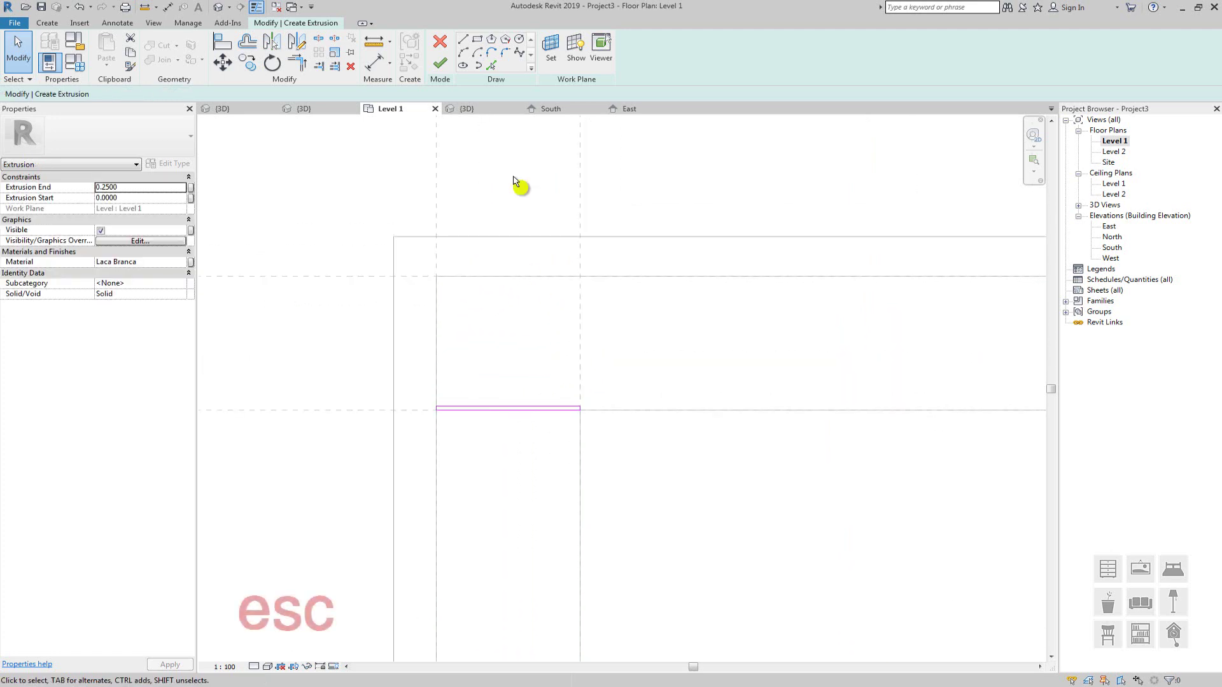
Sketch a 0.015 m line along the back of the horizontal bench leg, starting at the vertical leg's inner-edge reference plane
left_click(463, 40)
scroll(582, 280, "up", 3)
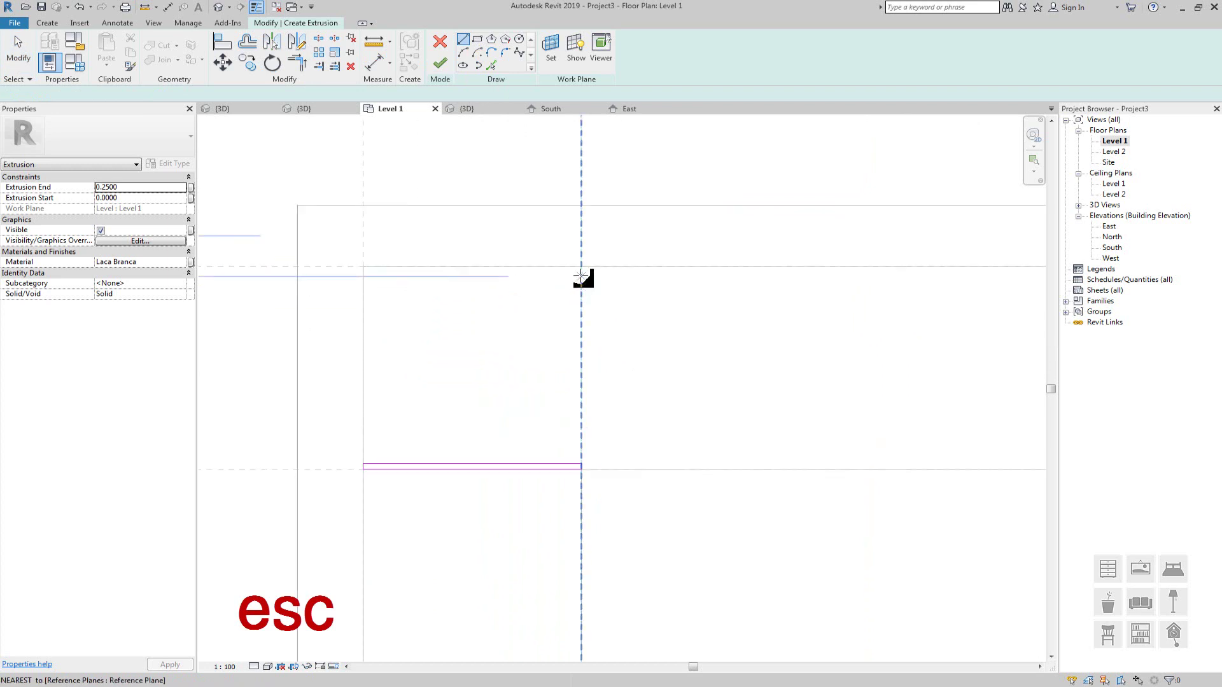
left_click(580, 259)
scroll(581, 258, "down", 3)
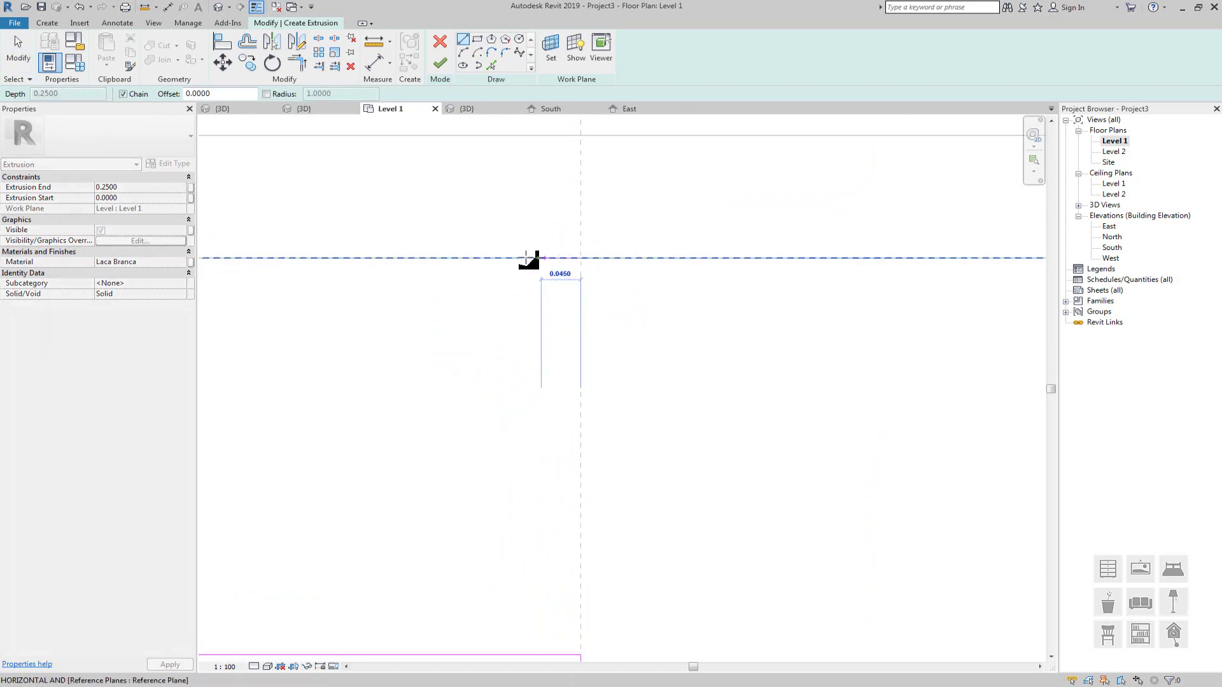
scroll(527, 258, "down", 4)
scroll(471, 258, "up", 3)
scroll(470, 257, "up", 2)
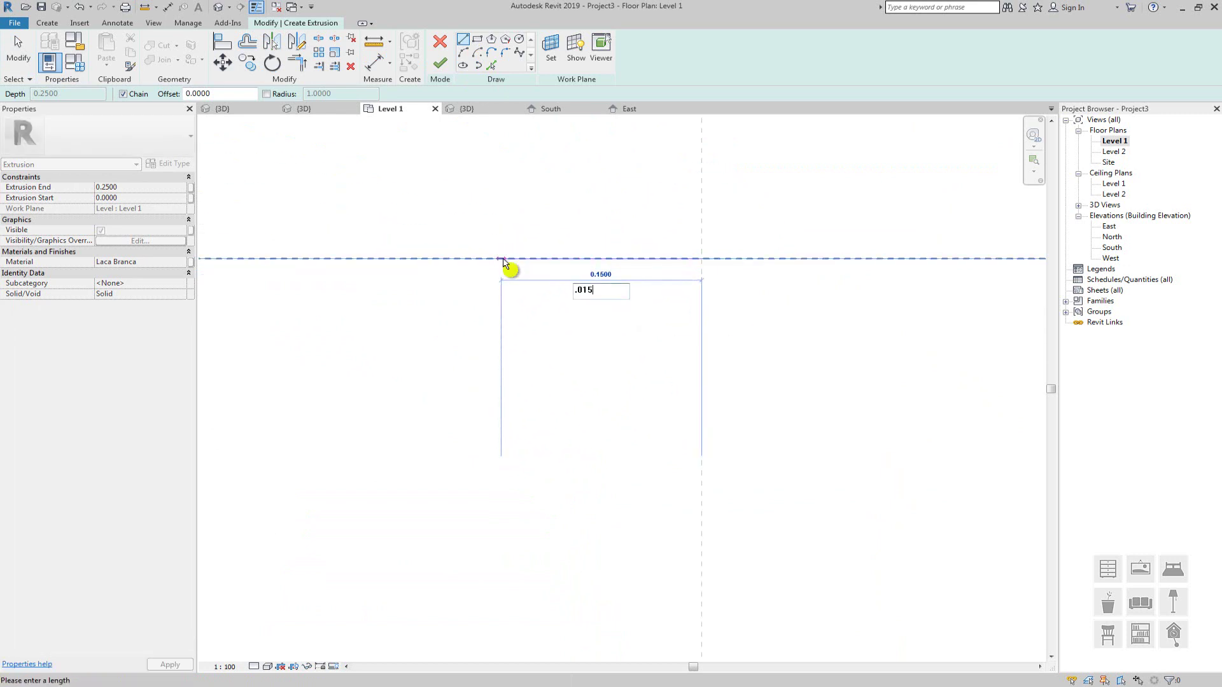
key("Return")
Continue the sketch with a perpendicular line from the 0.015 m segment to the thin rectangle, ending the line chain there
scroll(509, 257, "up", 5)
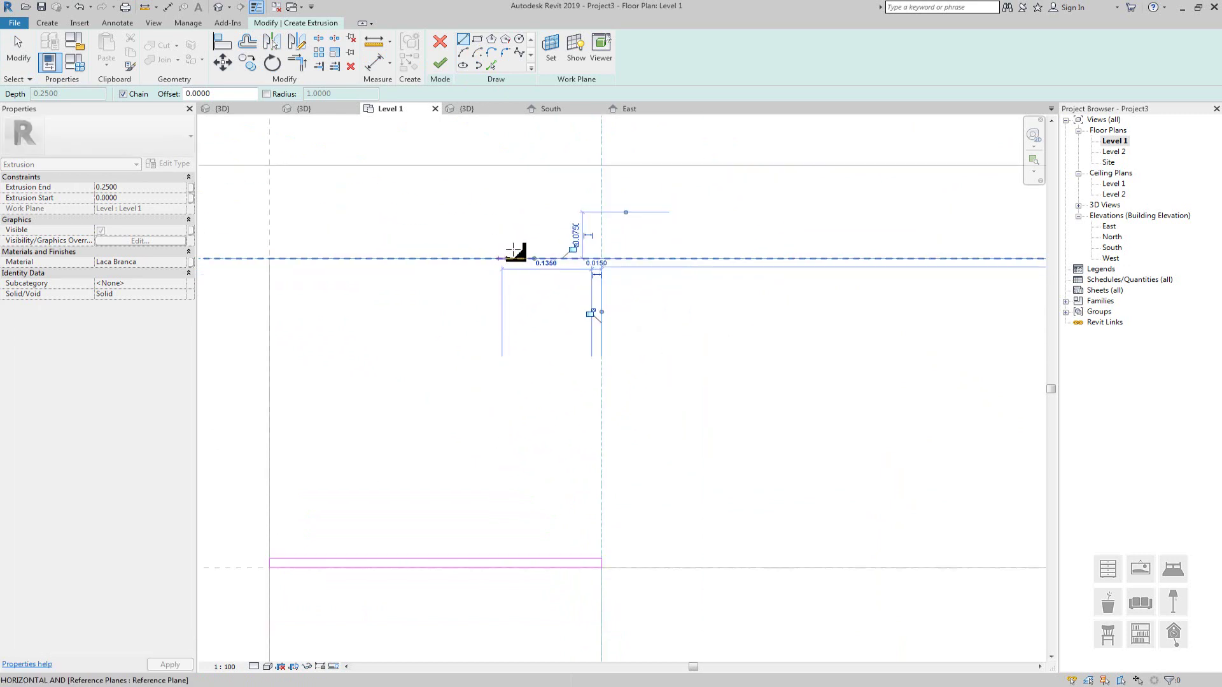
scroll(541, 268, "up", 2)
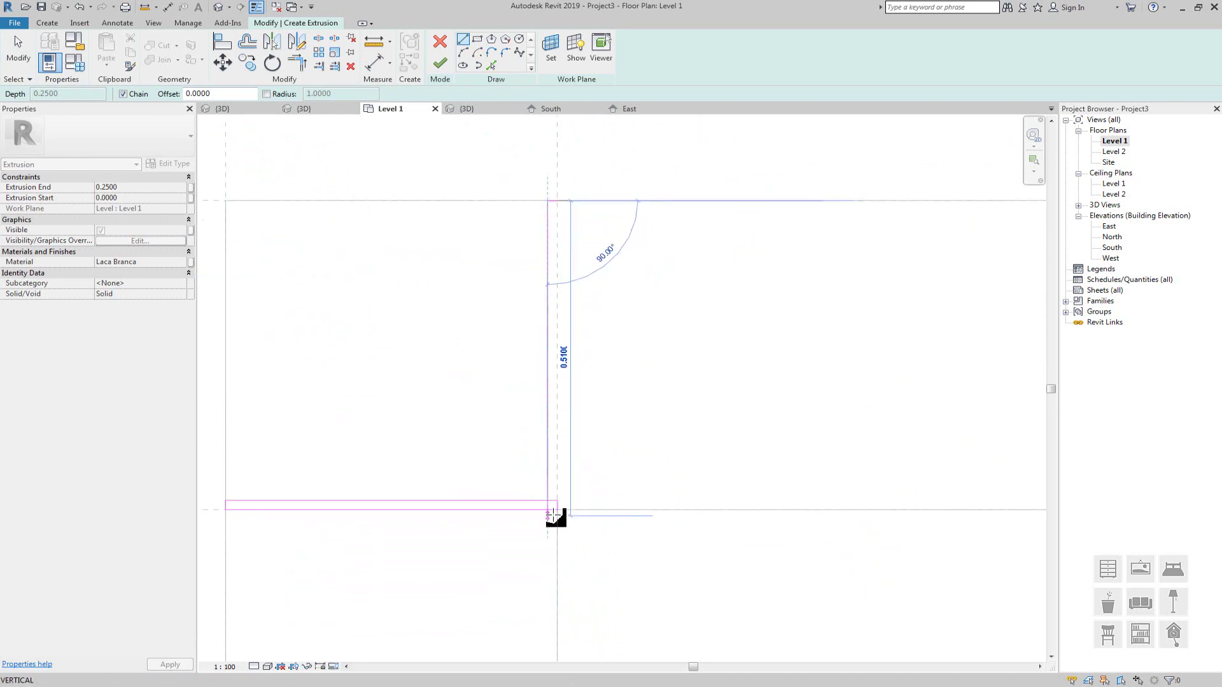
scroll(548, 502, "up", 4)
key("Escape")
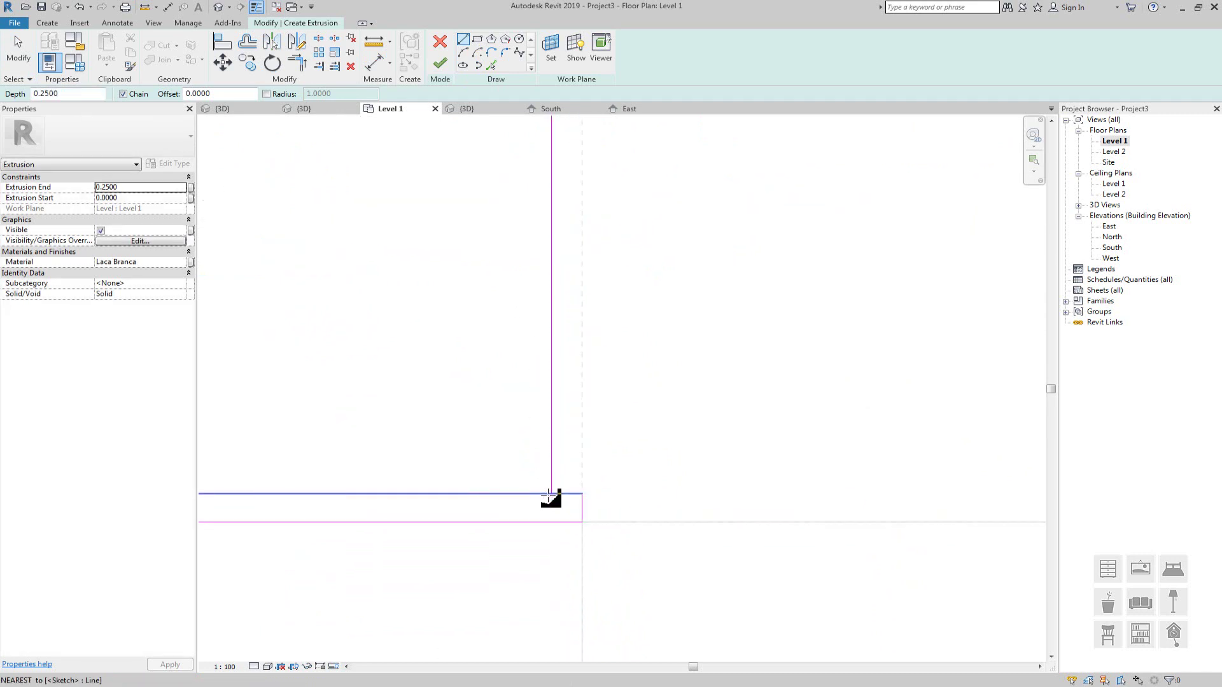
key("Escape")
scroll(600, 418, "down", 3)
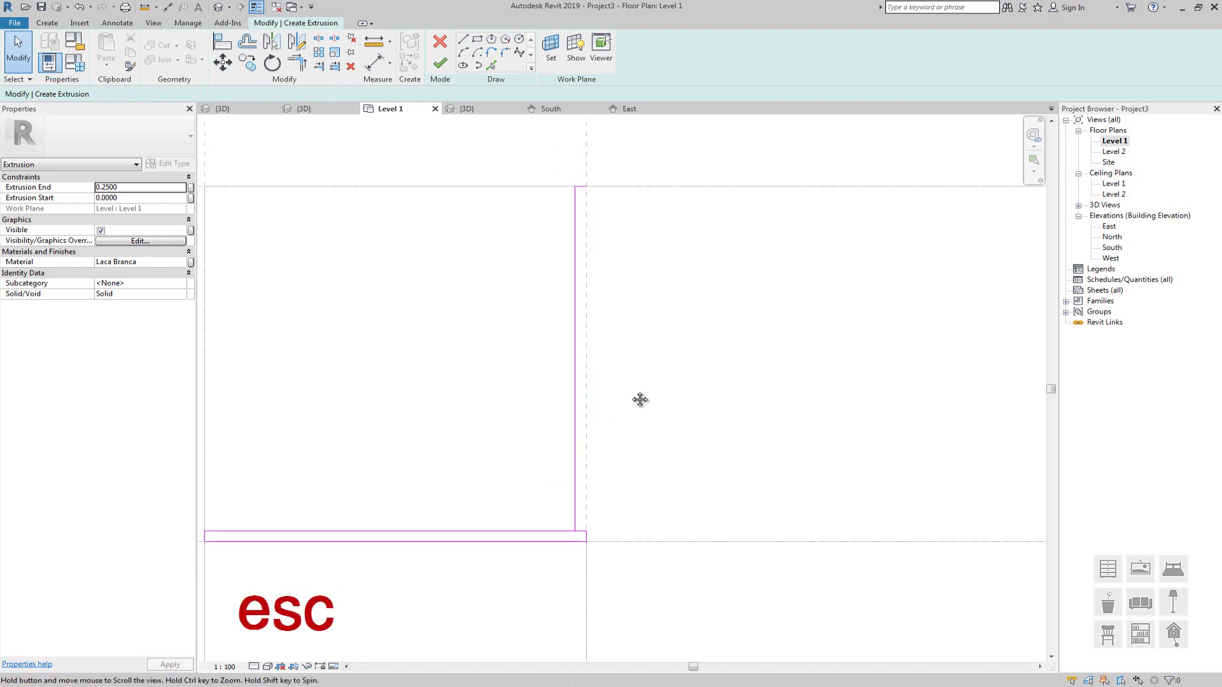
scroll(608, 534, "up", 2)
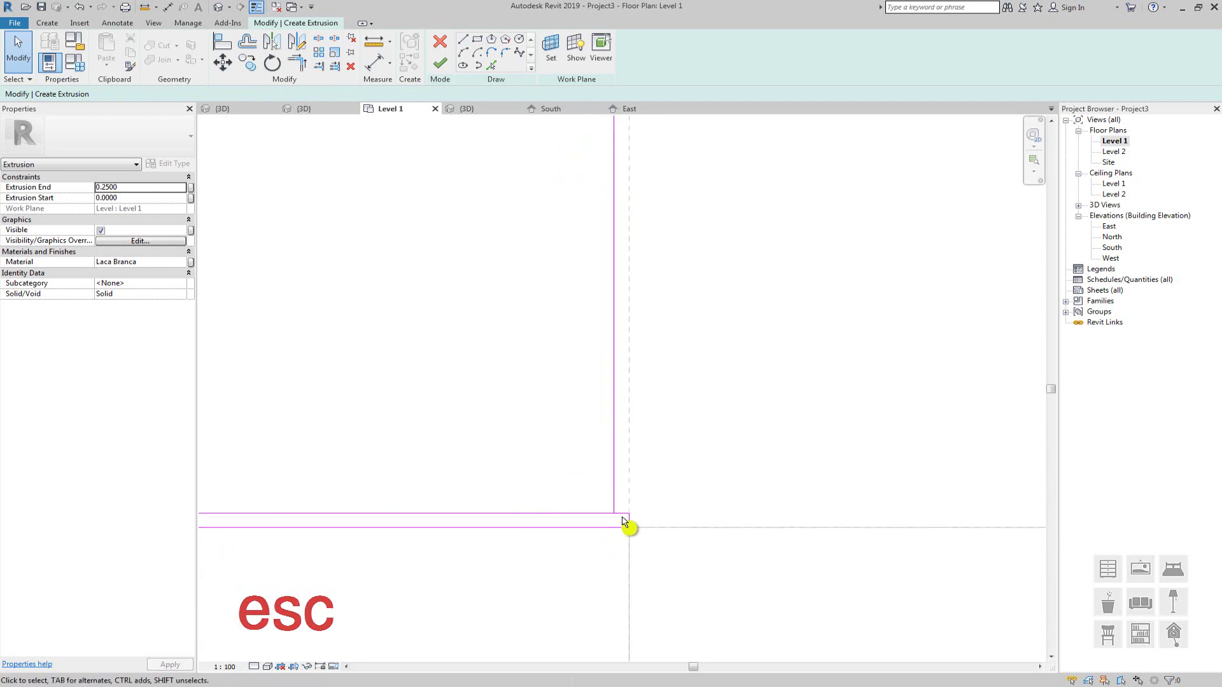
scroll(627, 523, "up", 1)
scroll(608, 517, "down", 2)
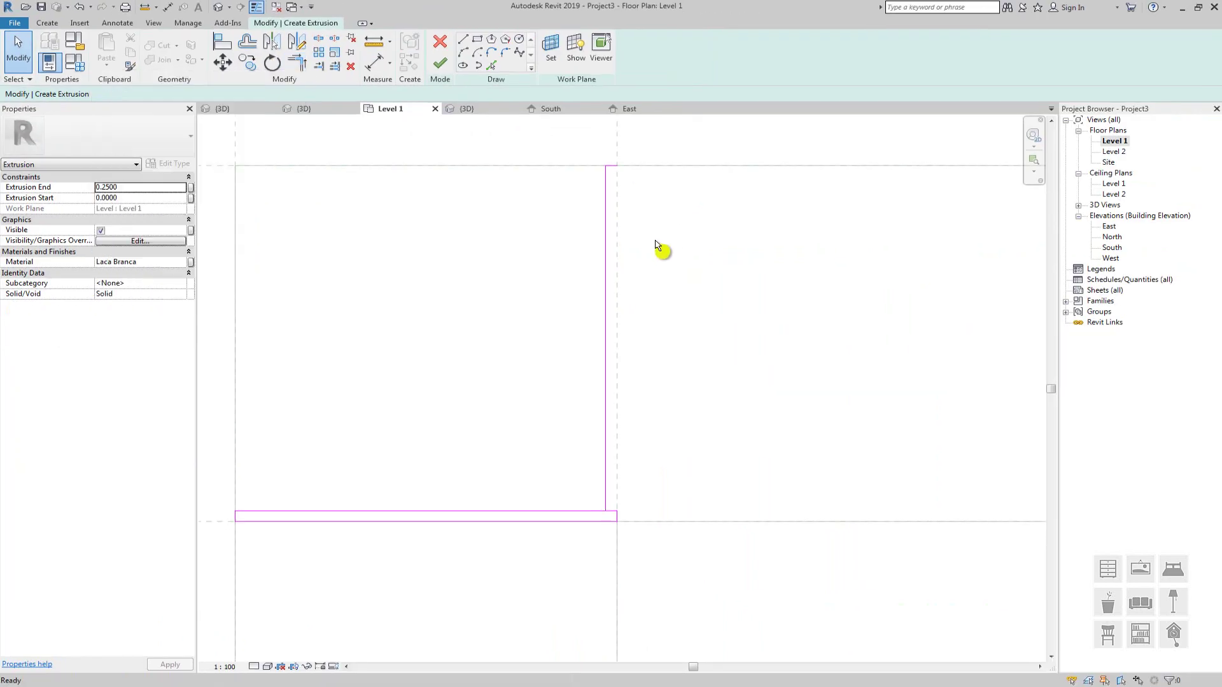
Trim/extend the thin rectangle's short end edge to meet the 0.015 m line, forming the new strip's outer side
key("t")
key("r")
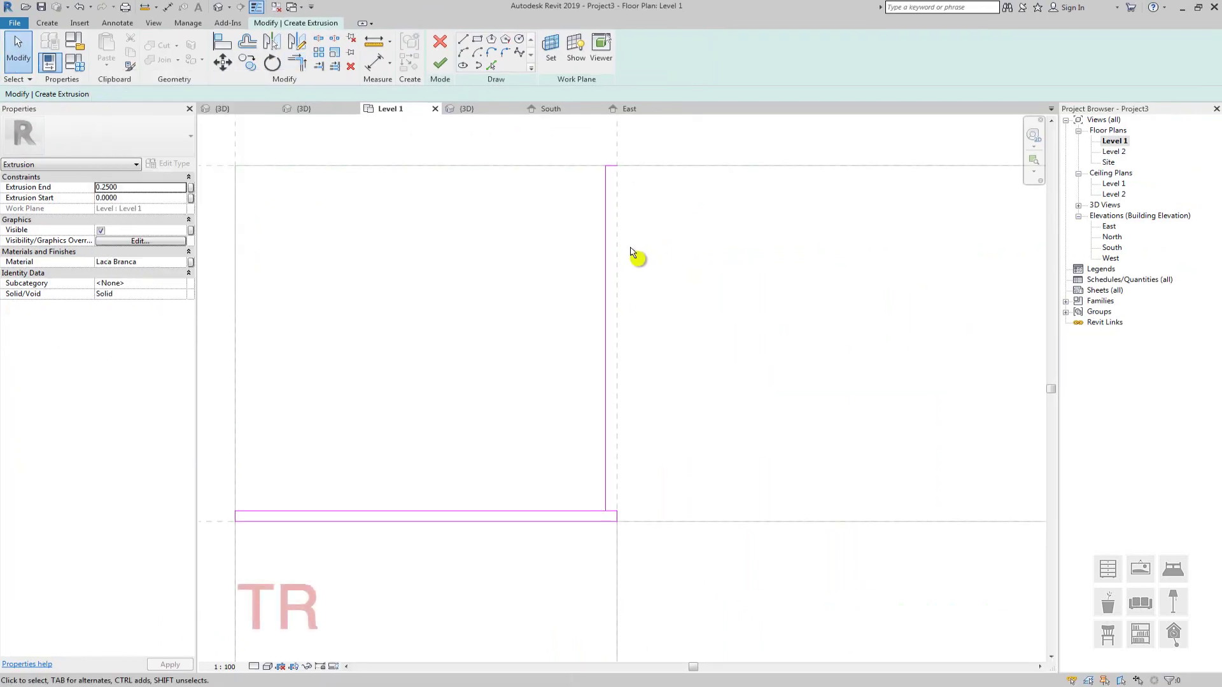
left_click(614, 167)
scroll(614, 166, "up", 4)
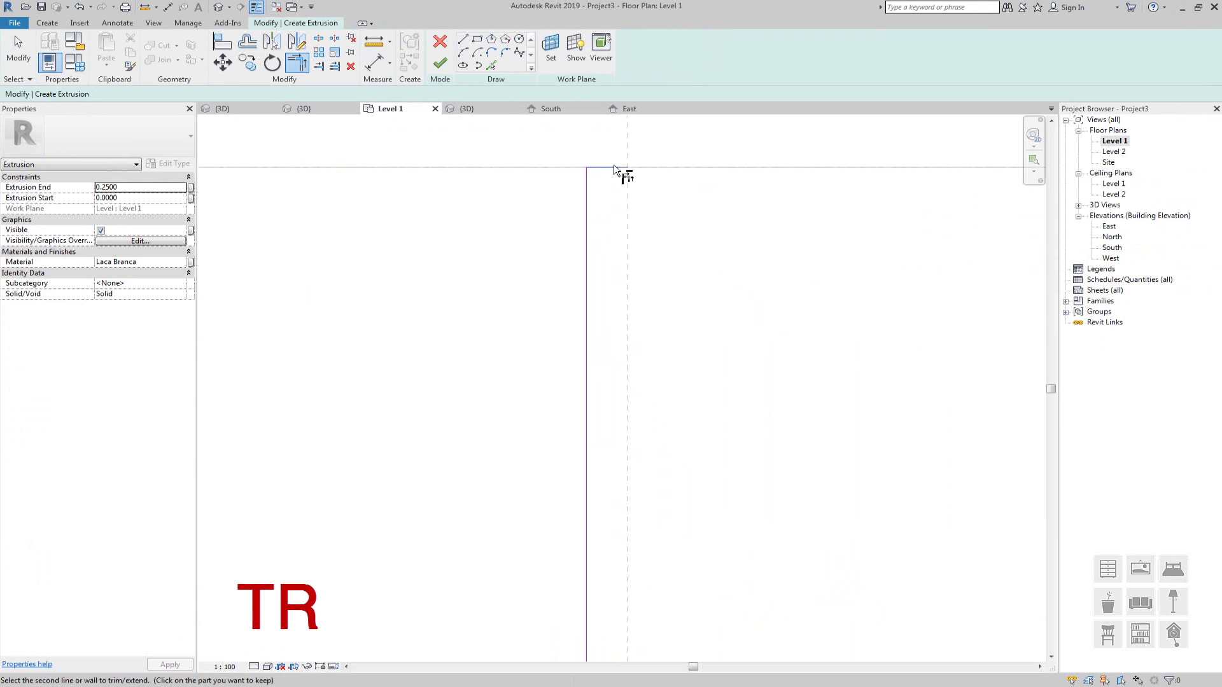
scroll(614, 166, "down", 4)
scroll(614, 584, "up", 3)
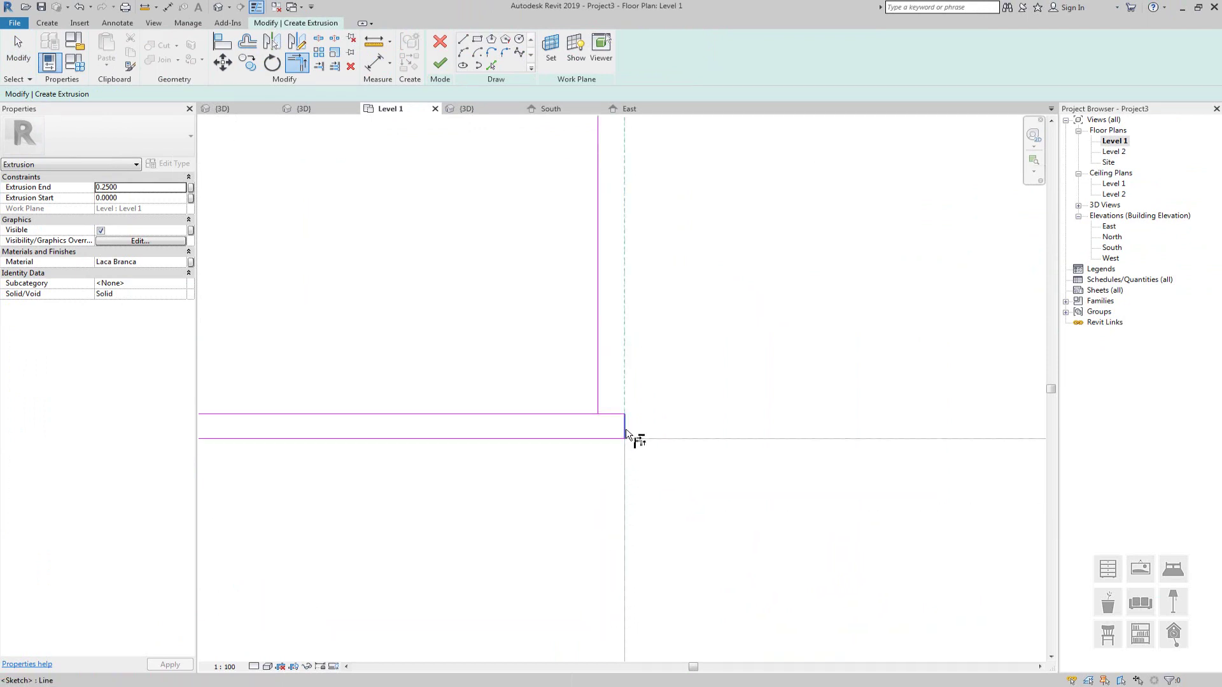
scroll(613, 425, "up", 1)
Trim the inner corner where the vertical strip meets the thin rectangle, leaving one continuous L-shaped outline
left_click(589, 389)
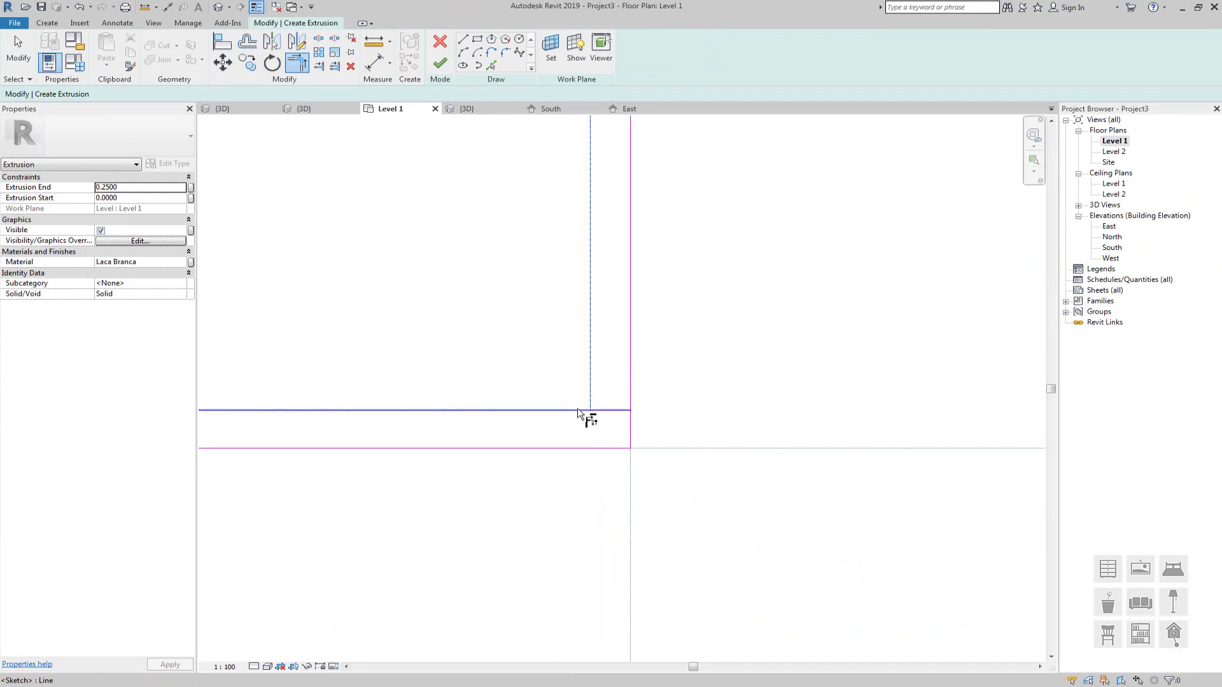
left_click(577, 414)
scroll(579, 415, "down", 4)
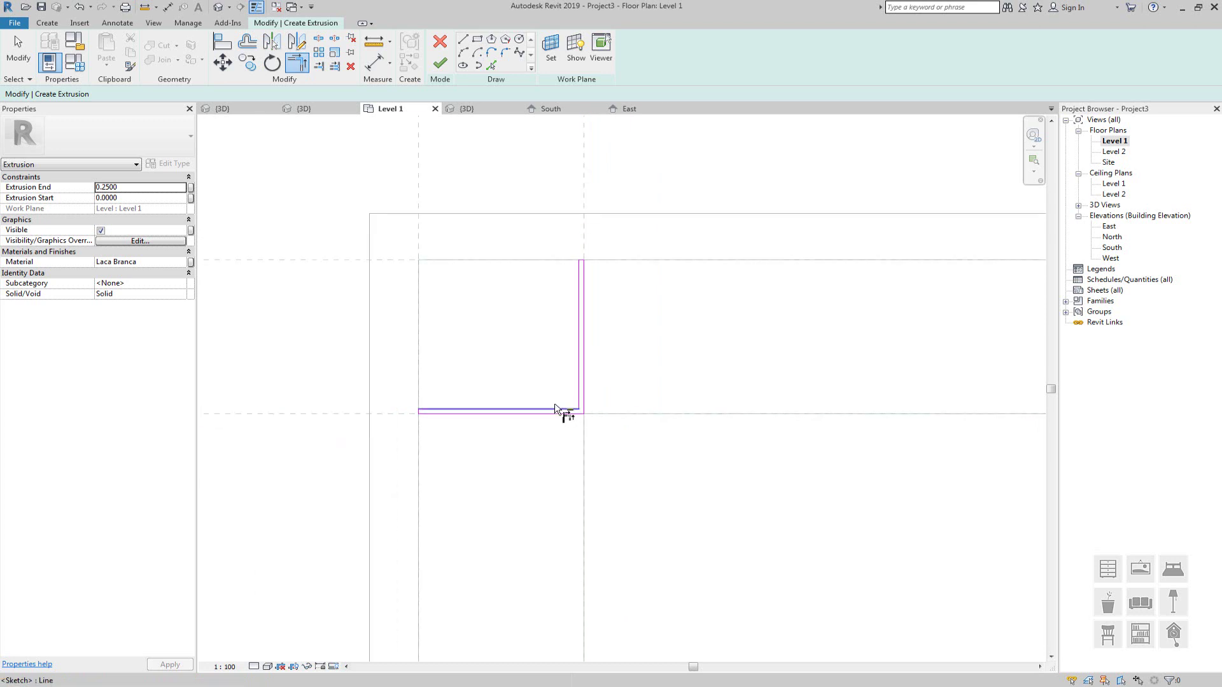
scroll(625, 376, "up", 2)
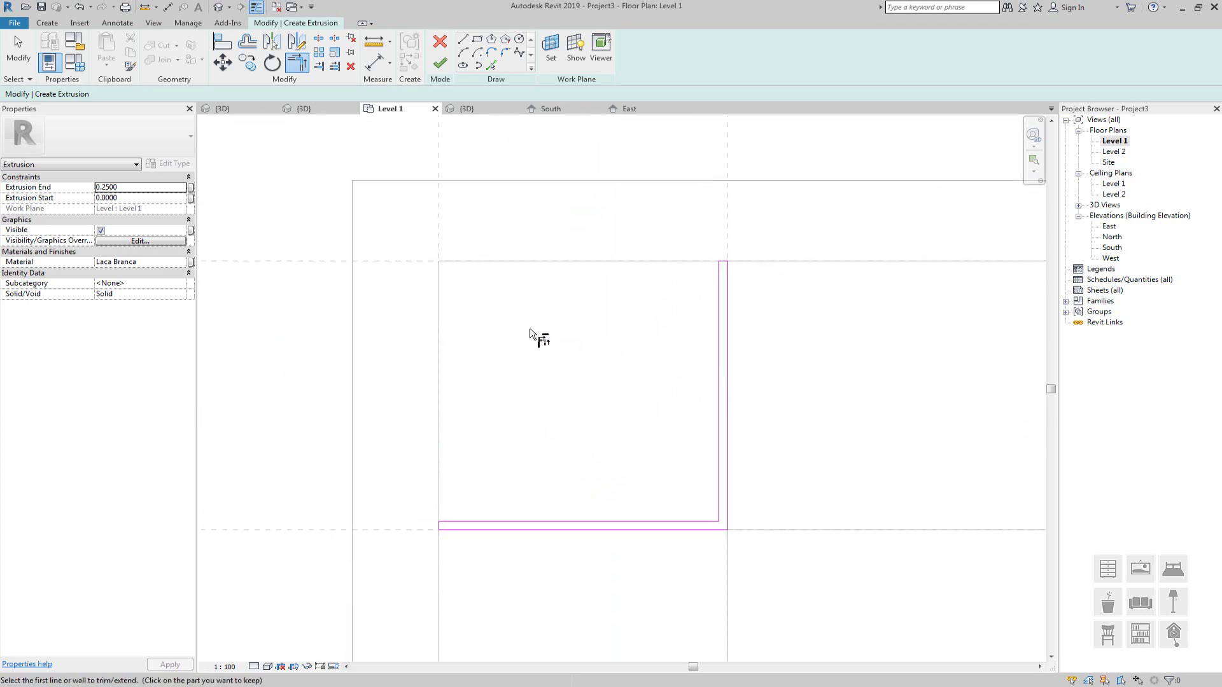
scroll(485, 308, "down", 3)
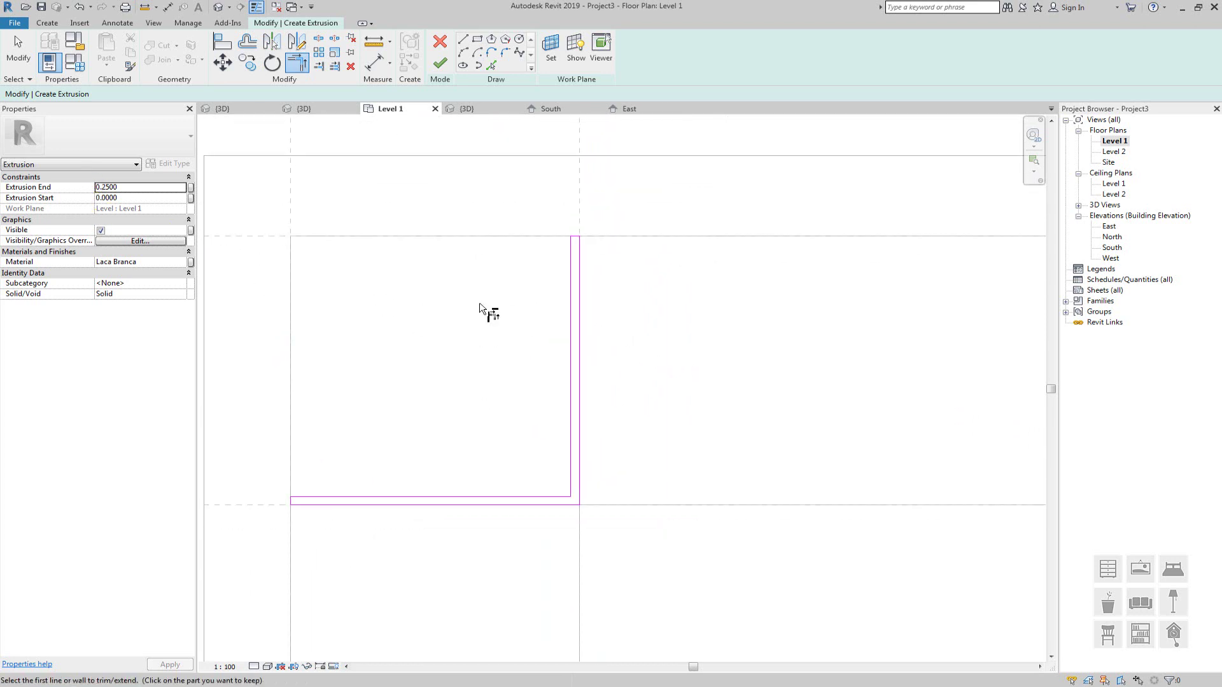
key("Escape")
Copy the vertical strip's three lines to the vertical reference plane near the horizontal bench leg's free end
left_click_drag(509, 220, 580, 445)
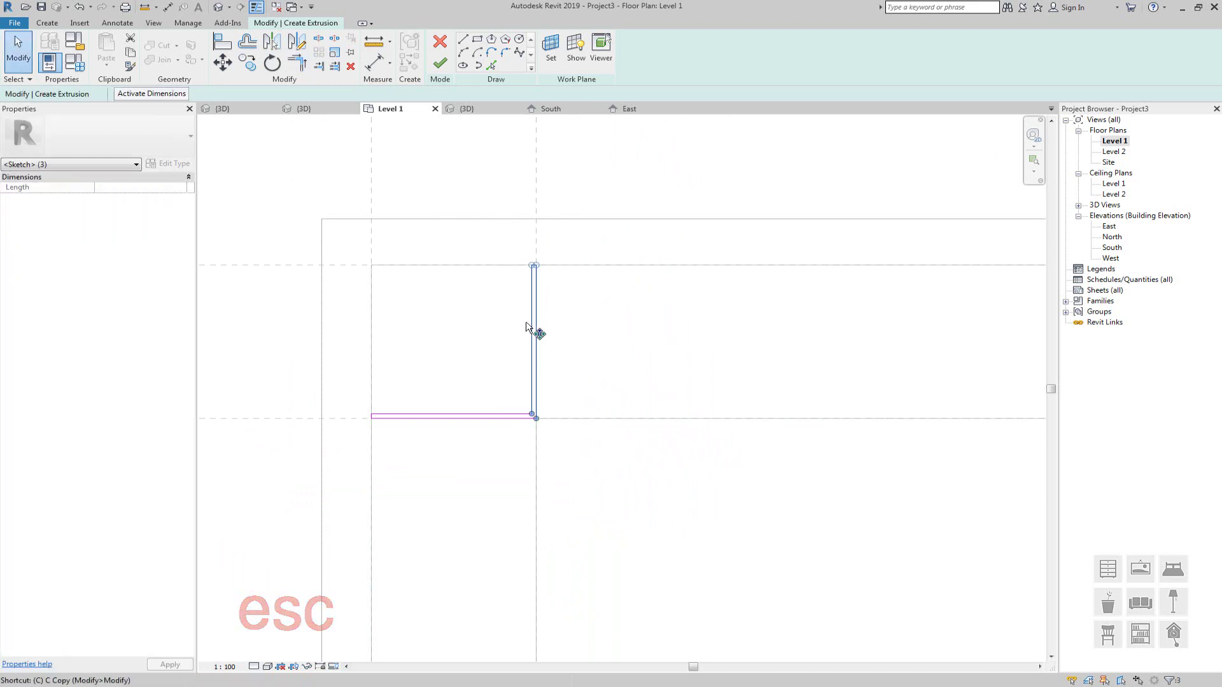
key("c")
key("o")
scroll(559, 270, "up", 5)
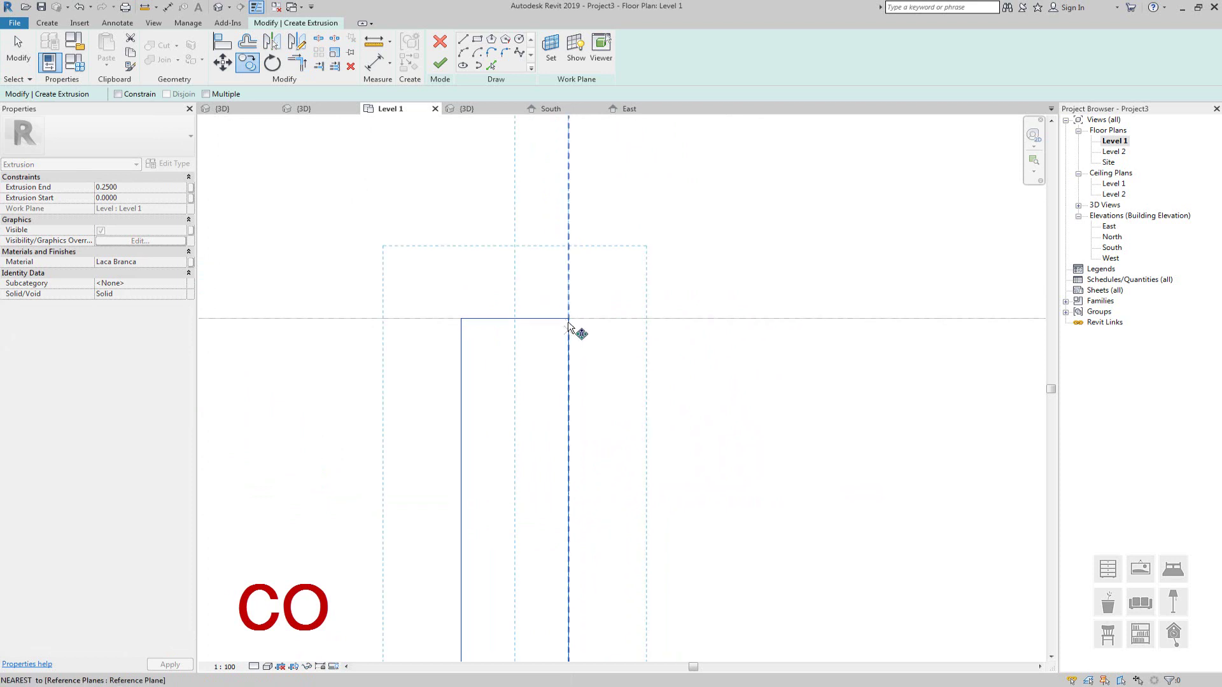
left_click(568, 320)
scroll(569, 319, "down", 9)
middle_click_drag(873, 332, 622, 327)
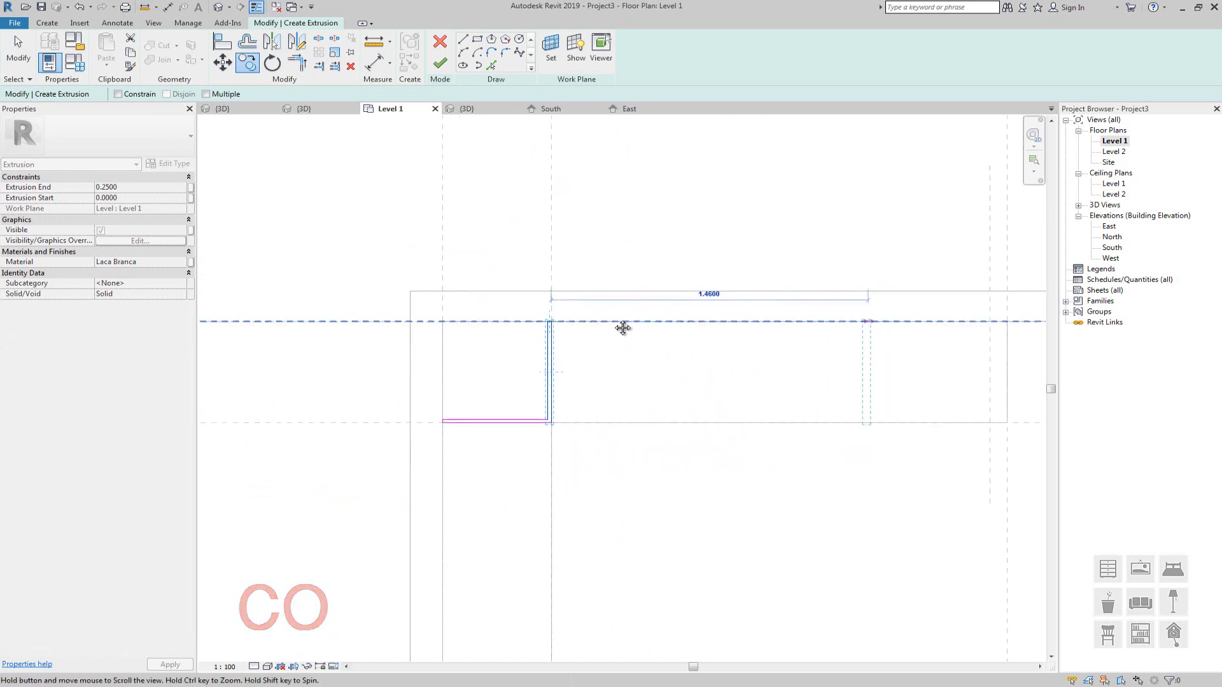
scroll(751, 315, "up", 1)
scroll(700, 340, "up", 5)
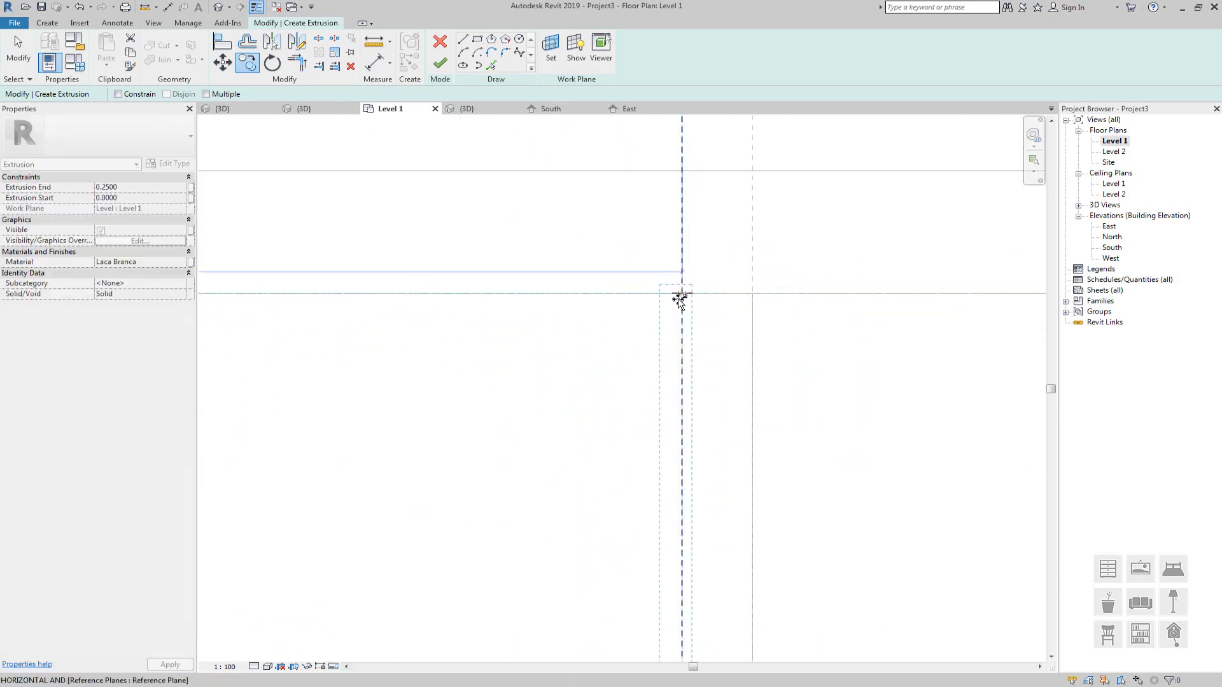
left_click(681, 295)
scroll(680, 296, "down", 2)
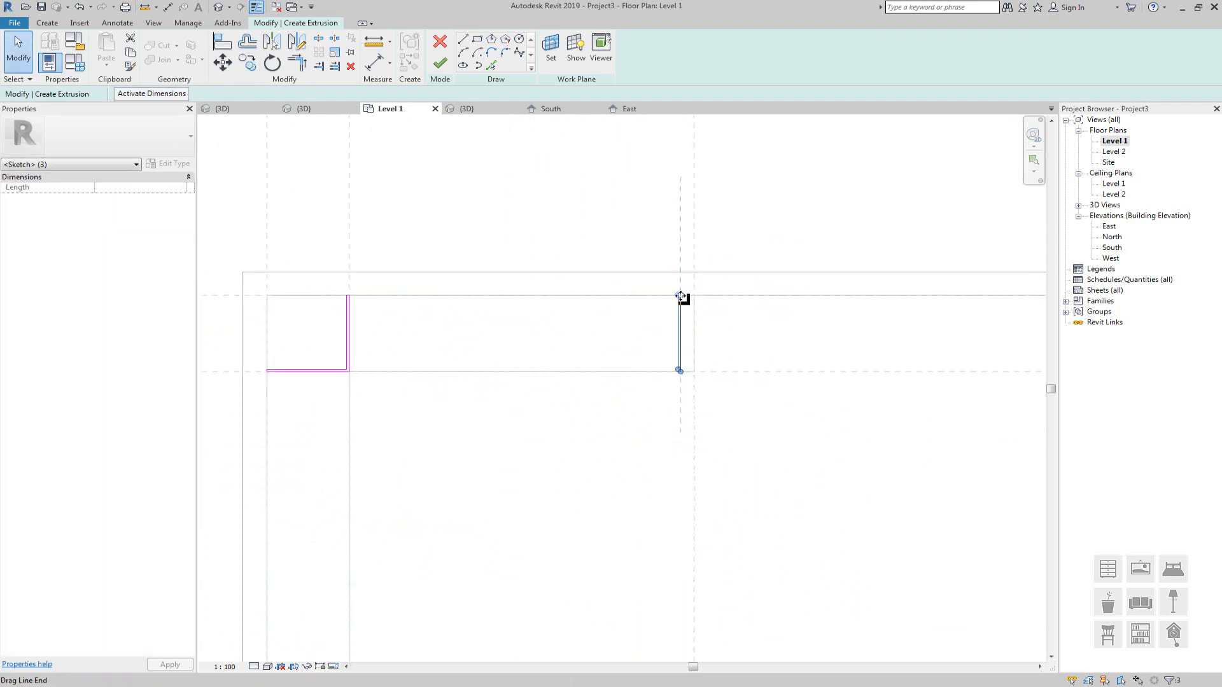
scroll(681, 298, "up", 2)
key("Escape")
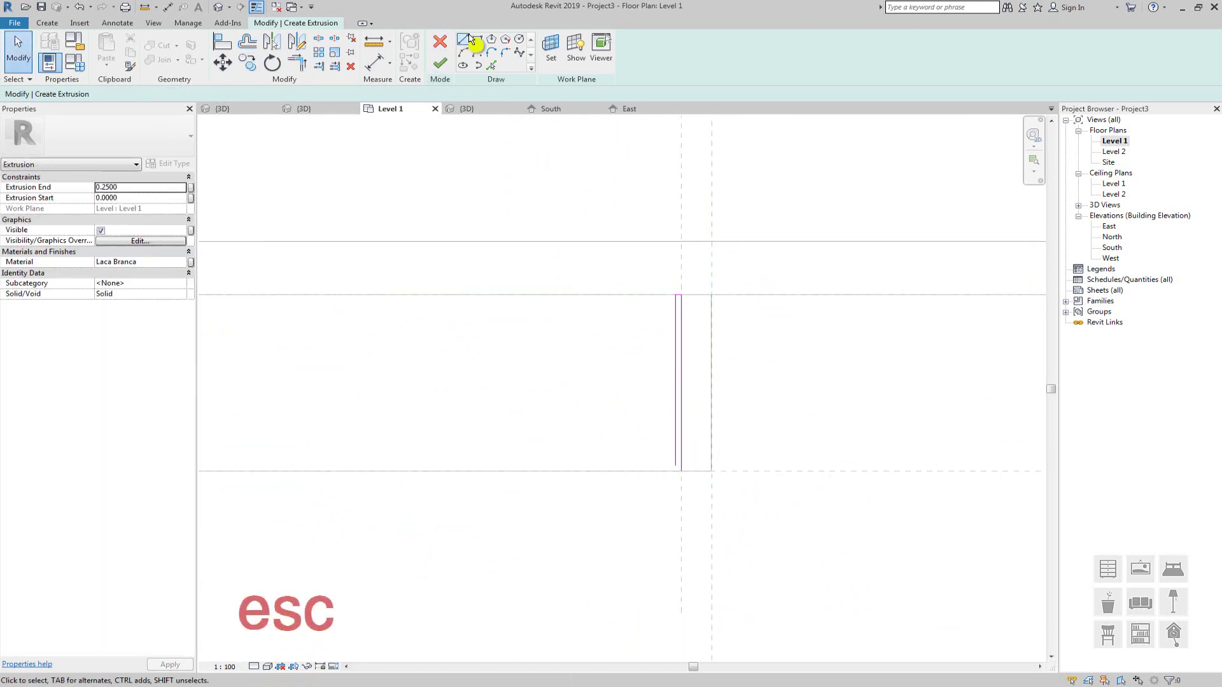
Close the copied strip's open end with a line along the bench's inner edge and trim the corner
left_click(465, 40)
scroll(681, 471, "up", 5)
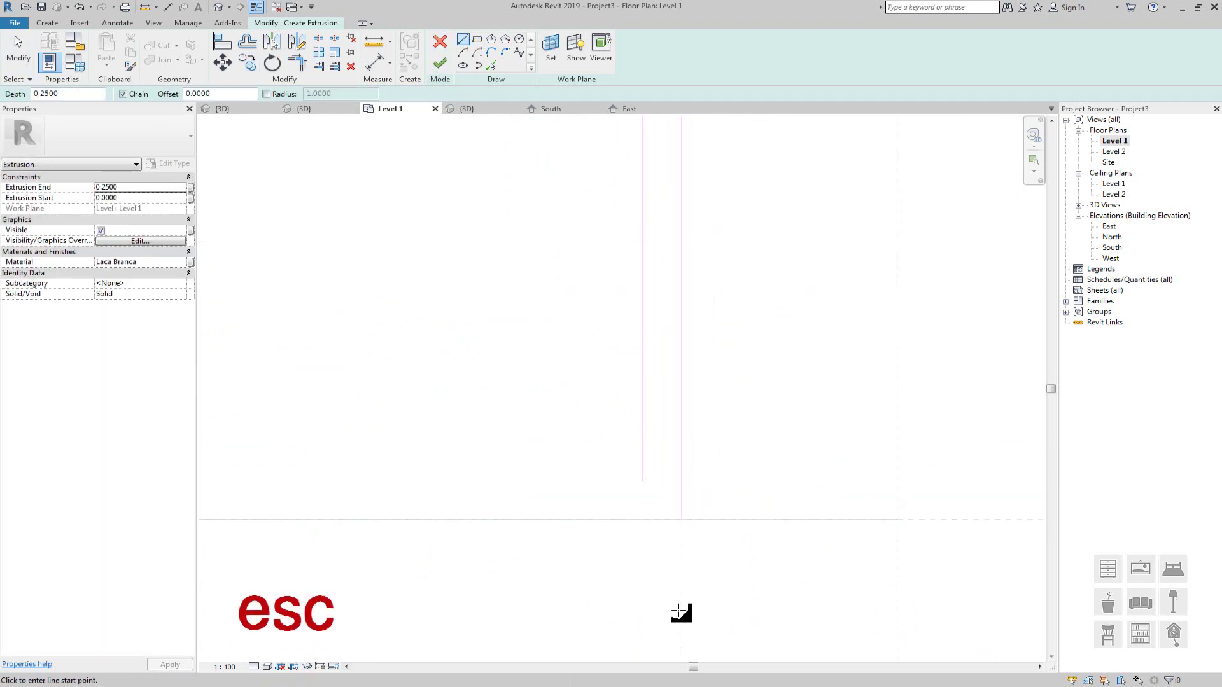
left_click(679, 515)
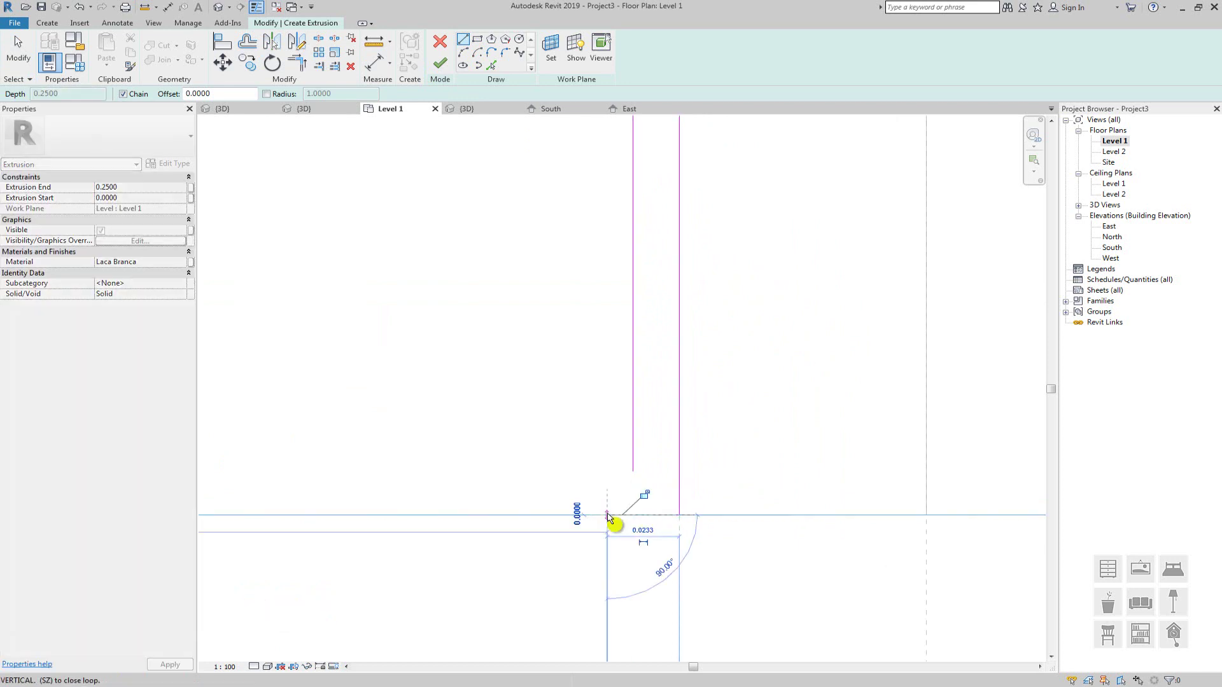
left_click(619, 514)
key("Escape")
key("Escape")
key("t")
key("r")
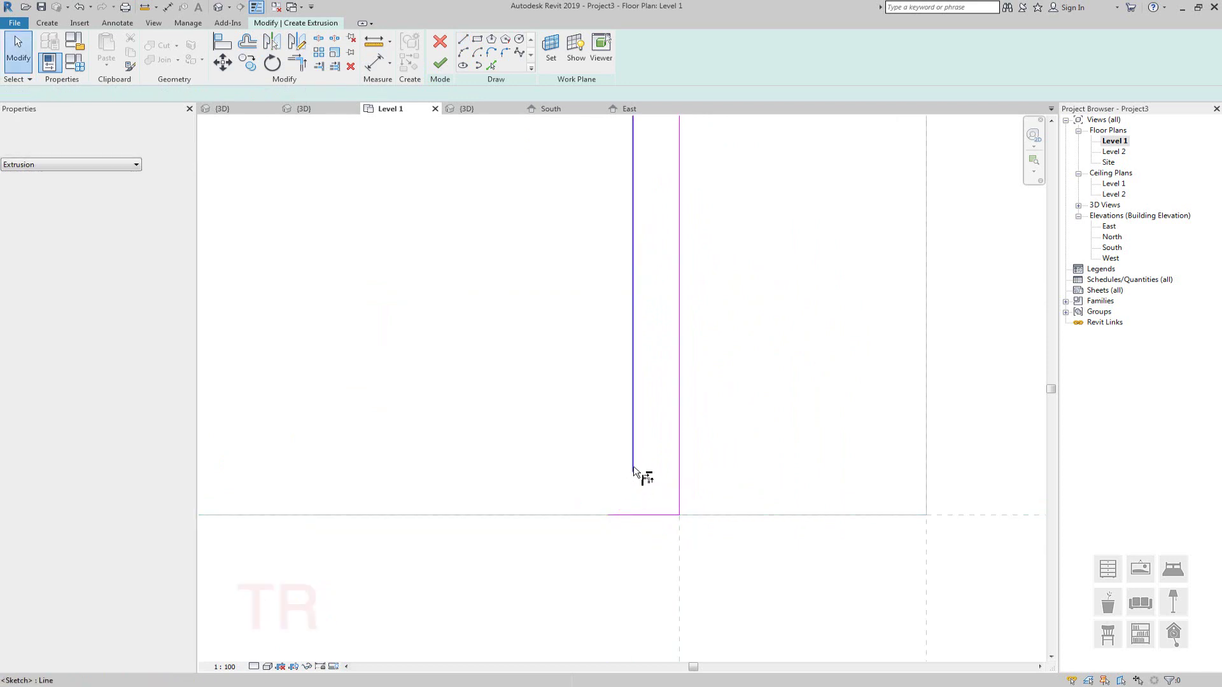
scroll(639, 514, "down", 3)
key("Escape")
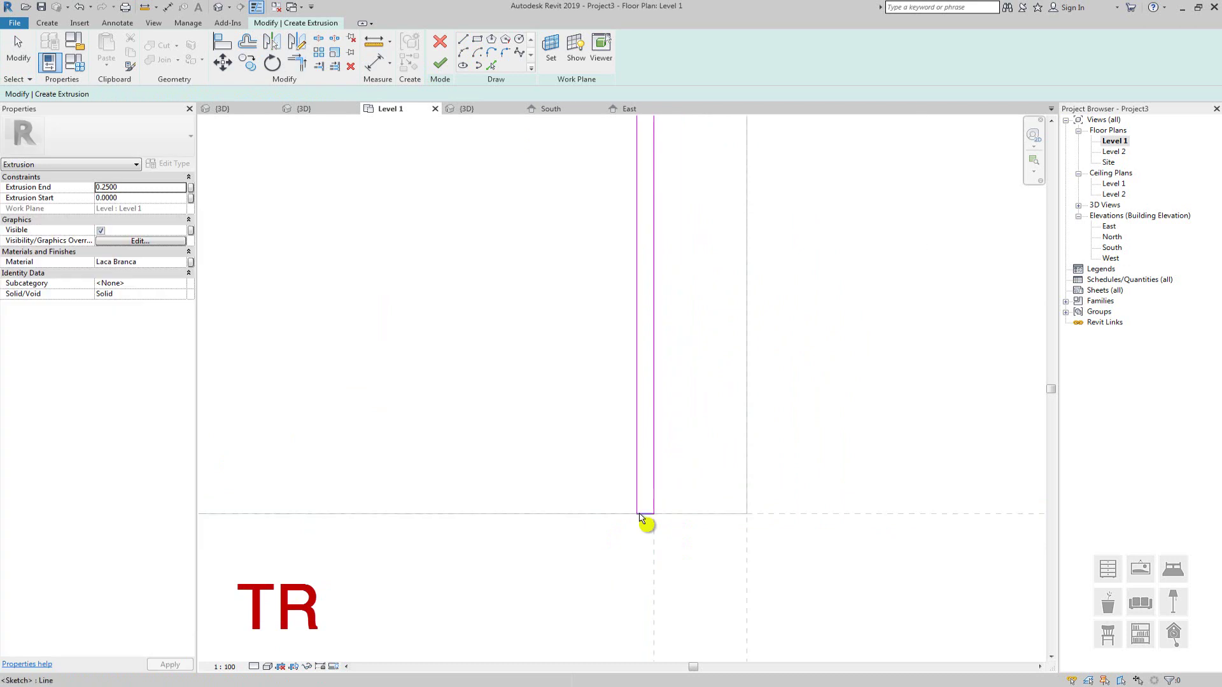
Place a vertical reference plane across the horizontal bench leg between its two vertical strips
scroll(639, 514, "down", 4)
middle_click_drag(676, 418, 769, 425)
scroll(722, 481, "down", 2)
scroll(714, 490, "down", 2)
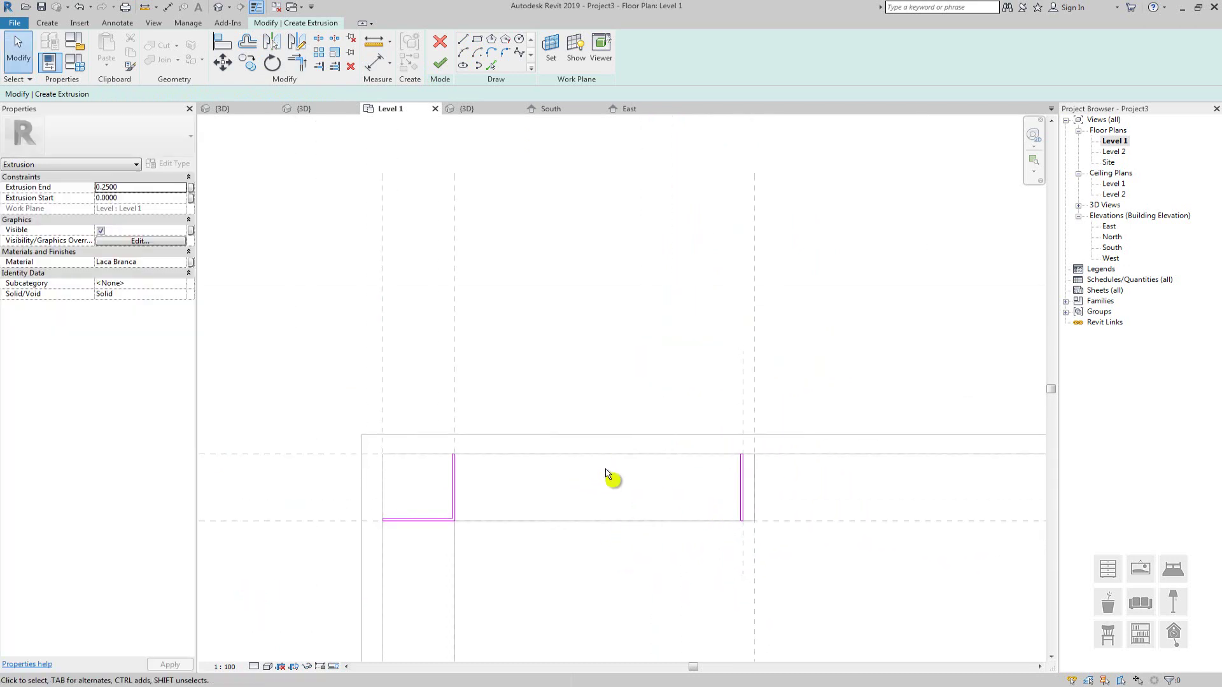
scroll(698, 487, "up", 2)
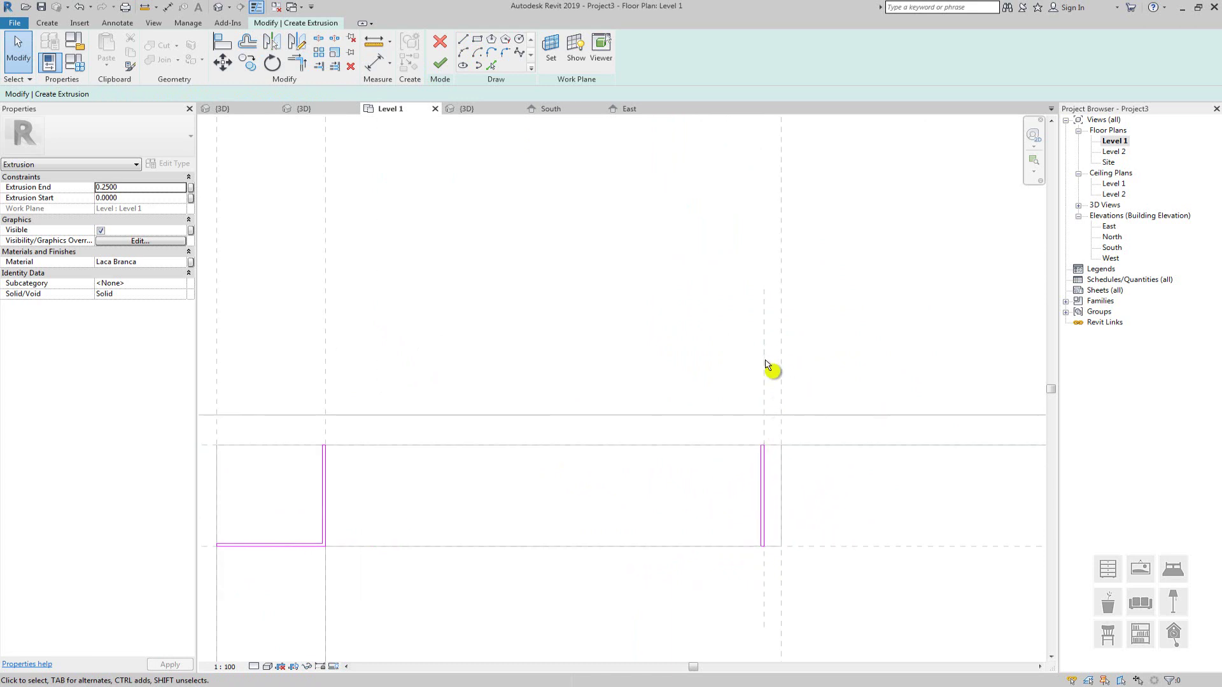
scroll(549, 335, "down", 2)
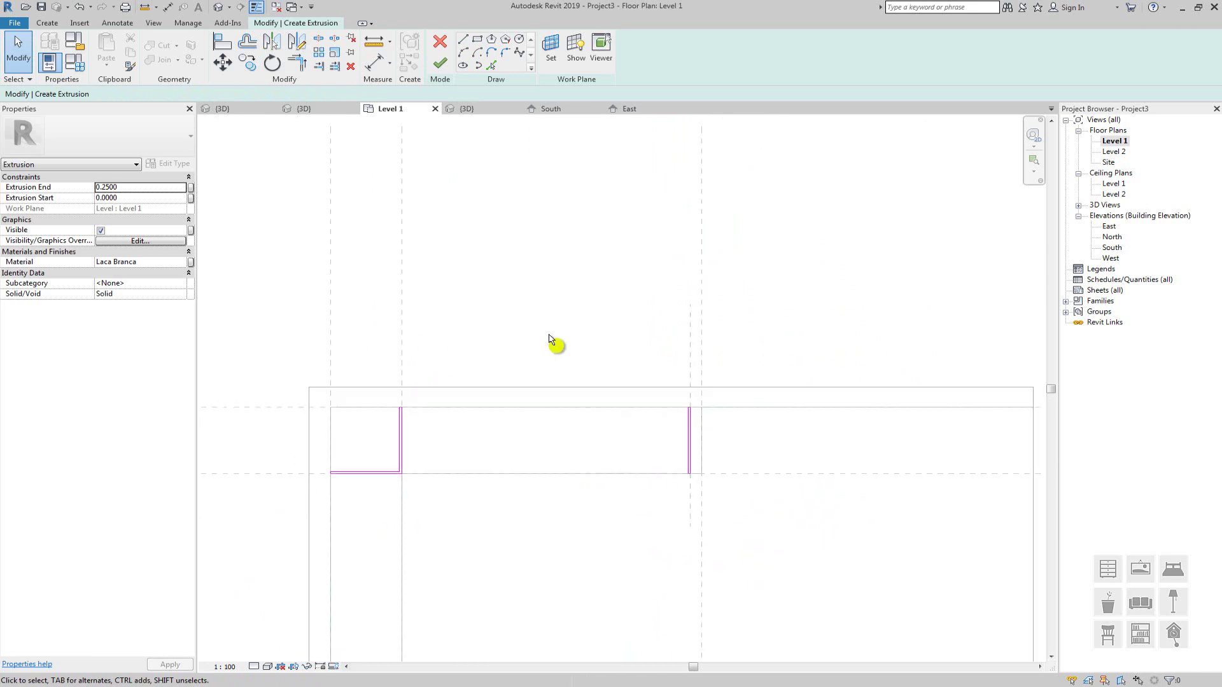
middle_click_drag(512, 358, 549, 376)
key("r")
key("p")
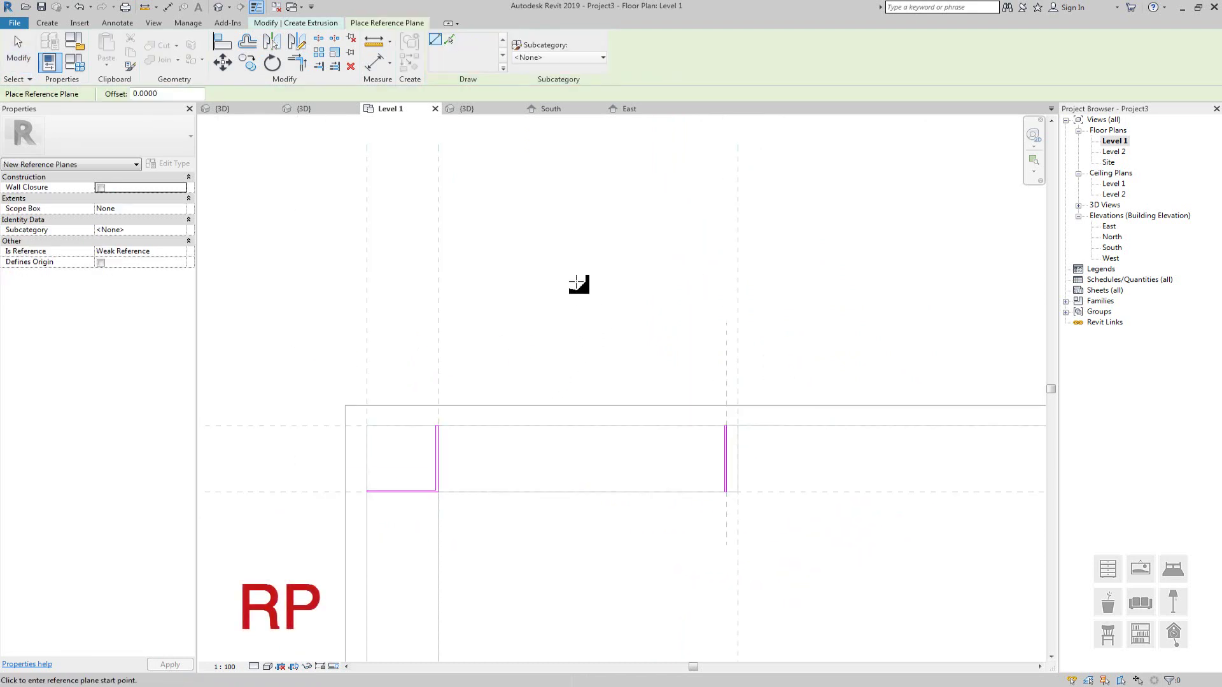
left_click(568, 302)
left_click(567, 545)
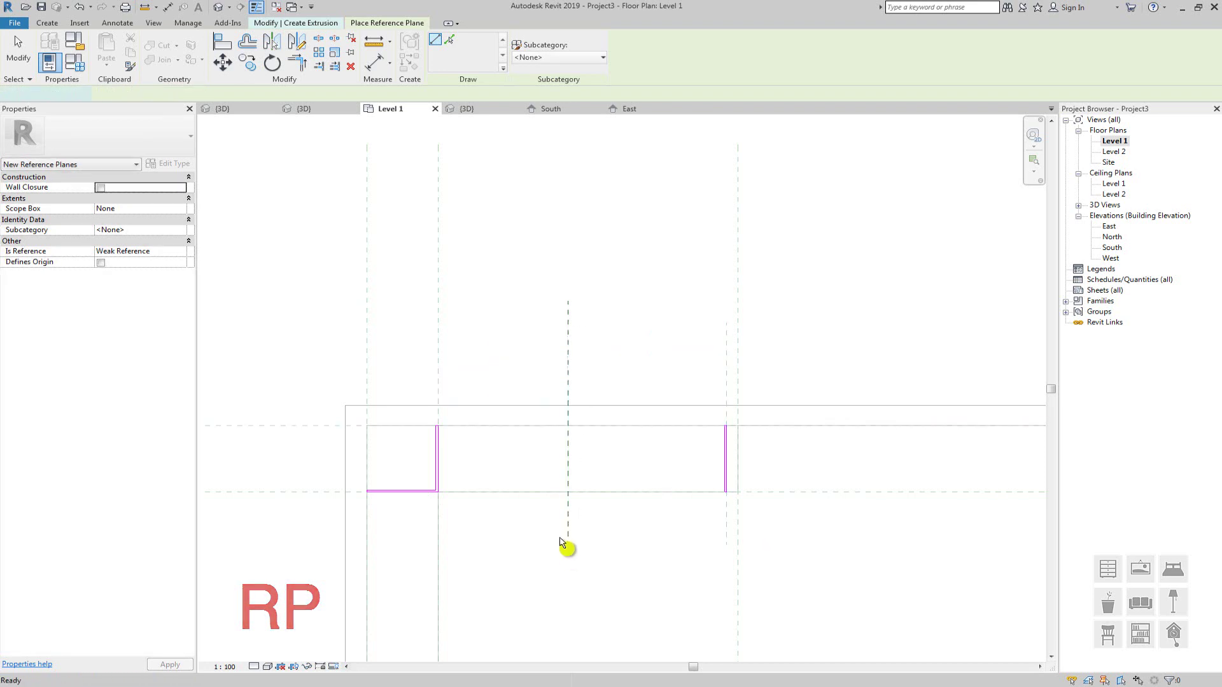
Add a chained aligned dimension across the horizontal leg's three vertical reference planes: corner, middle and free end
key("d")
key("i")
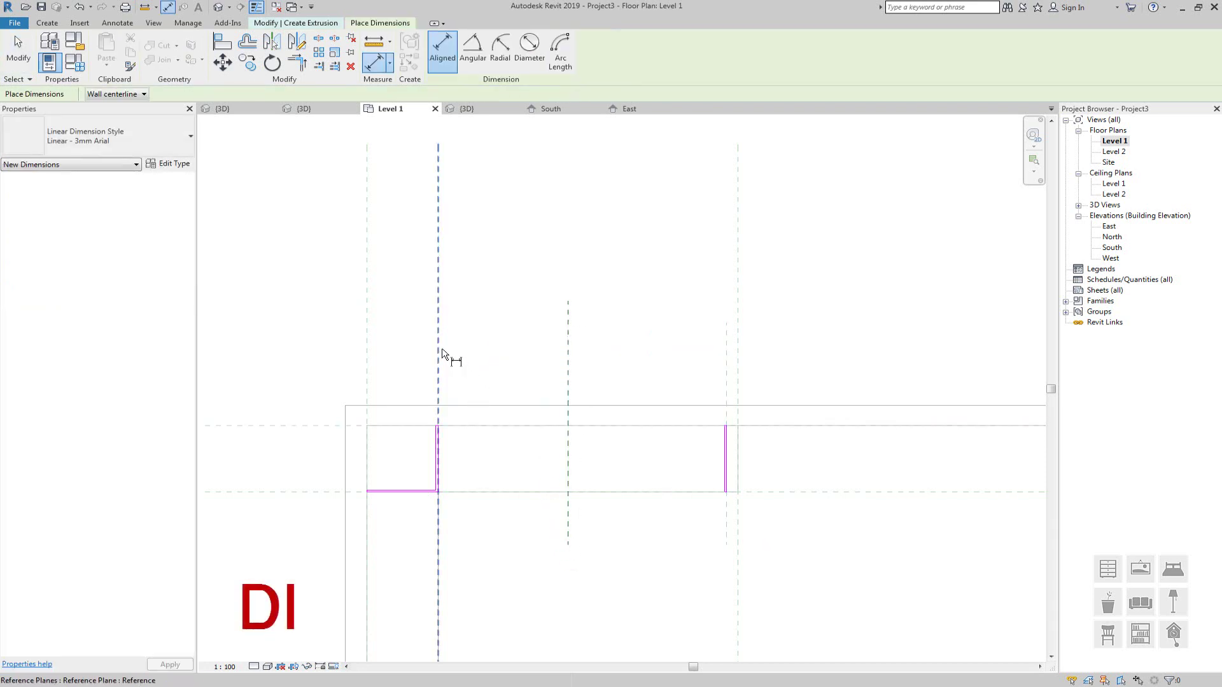
left_click(443, 357)
scroll(440, 353, "up", 2)
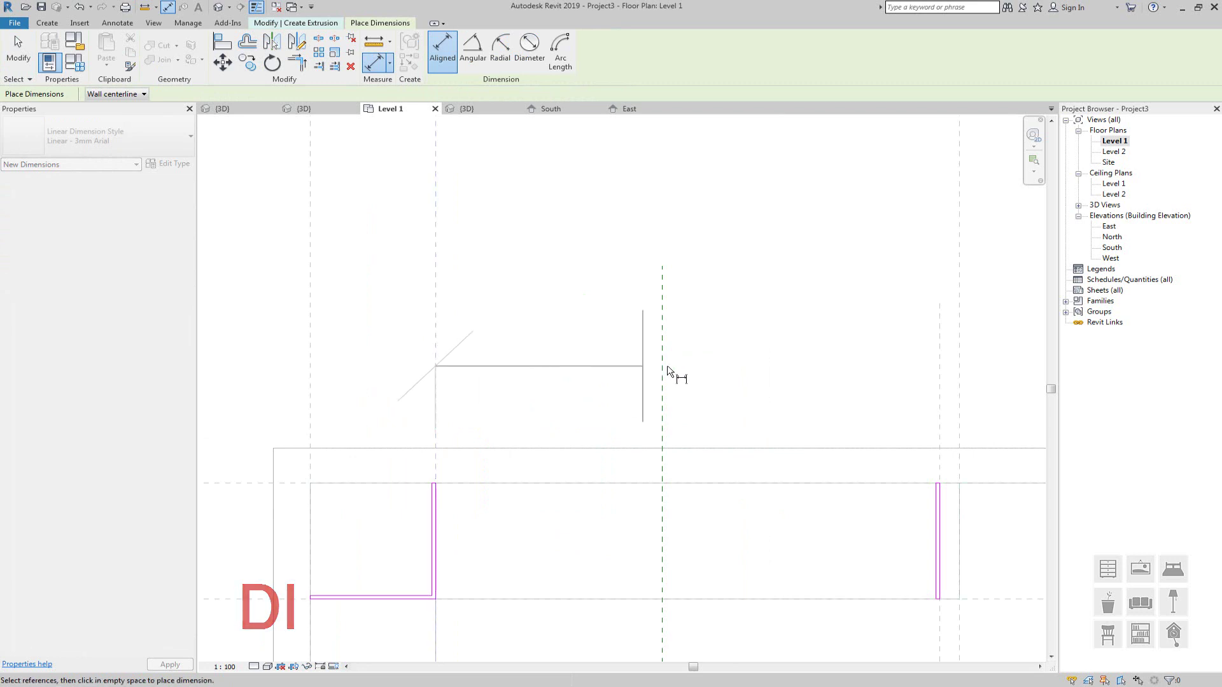
left_click(664, 373)
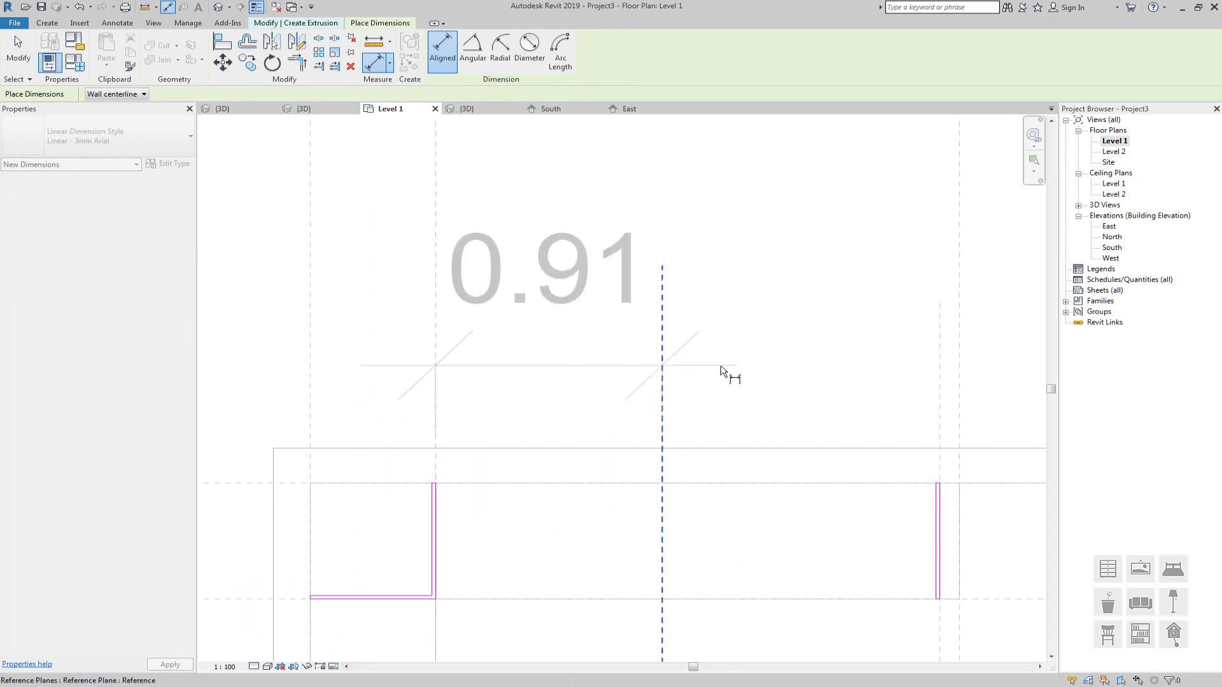
left_click(942, 389)
middle_click_drag(1001, 339, 797, 311)
scroll(785, 366, "down", 2)
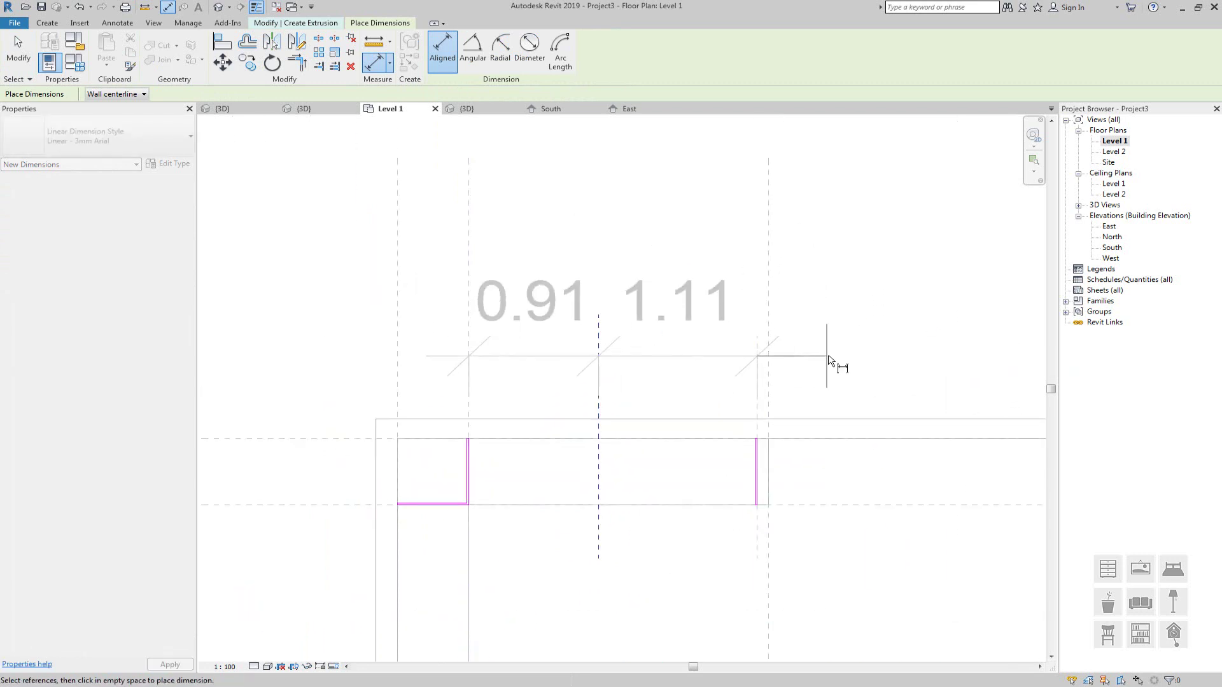
left_click(832, 356)
key("Escape")
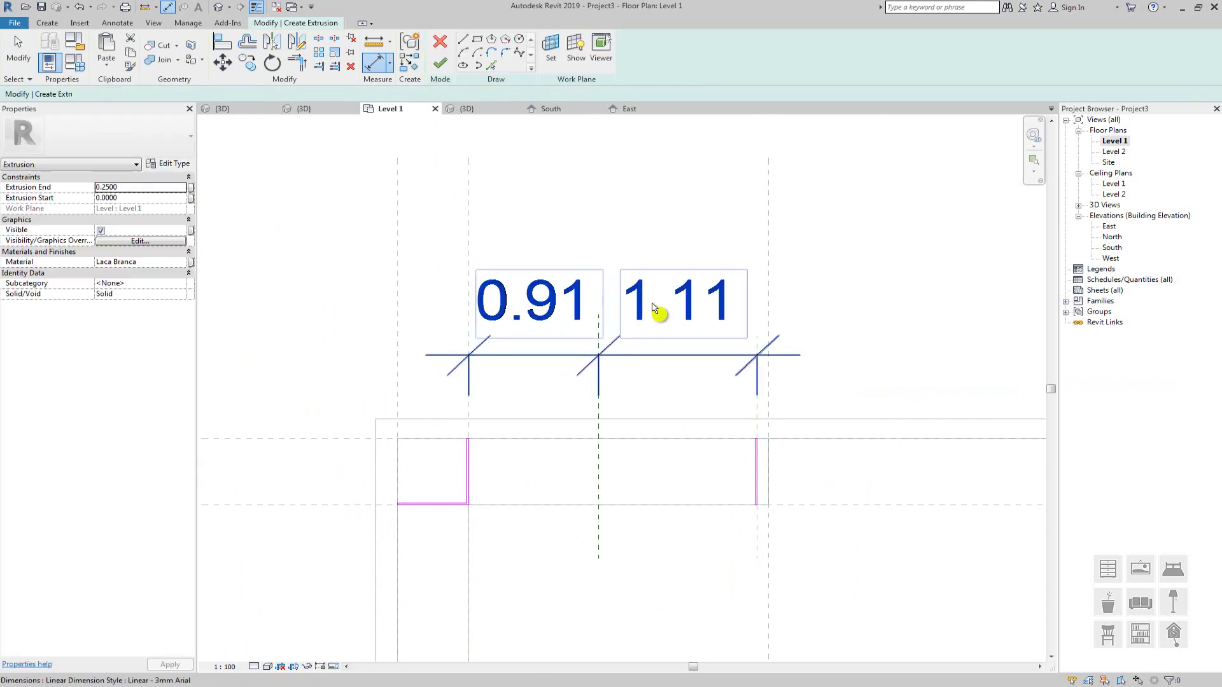
Apply the equality constraint to the chained dimension so the middle vertical reference plane is centred between the outer two
left_click(658, 309)
scroll(623, 194, "up", 2)
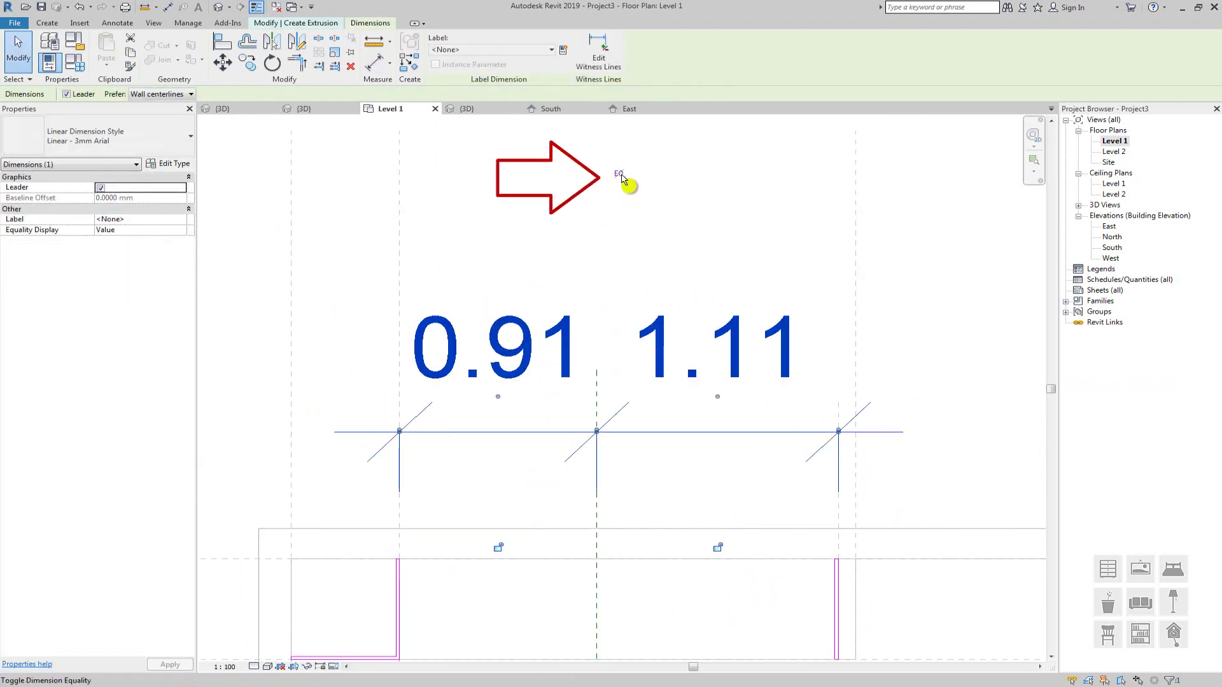
left_click(622, 178)
scroll(622, 179, "down", 2)
left_click(628, 404)
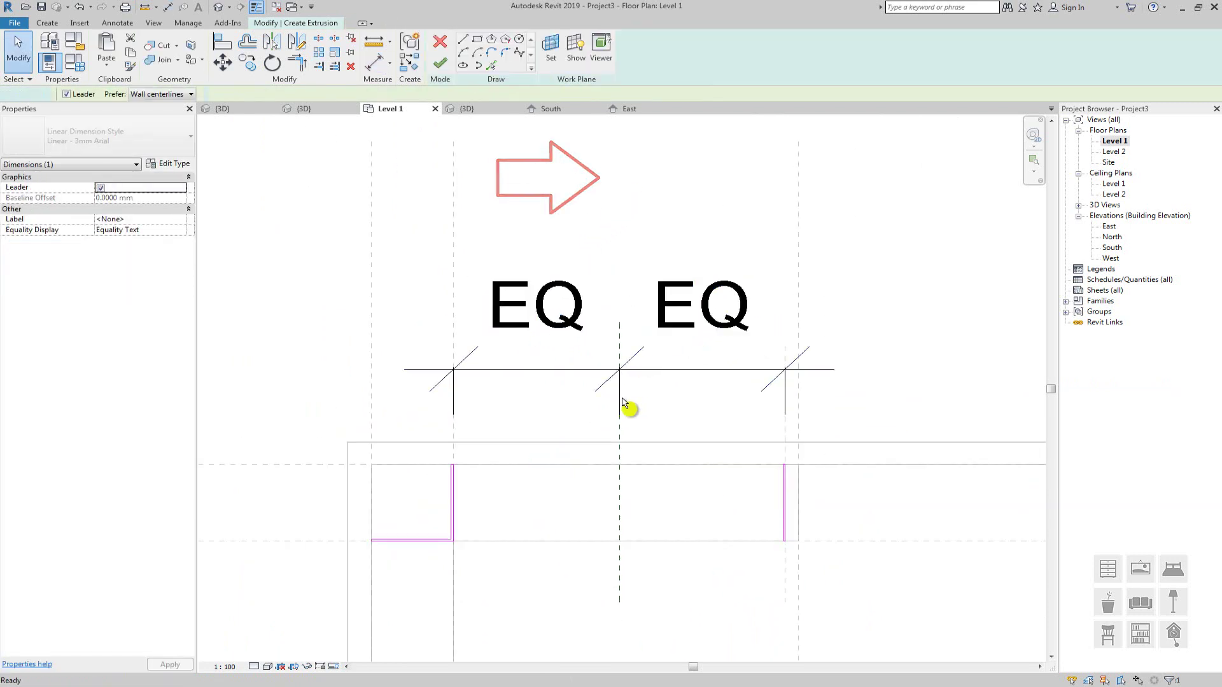
middle_click_drag(682, 357, 698, 294)
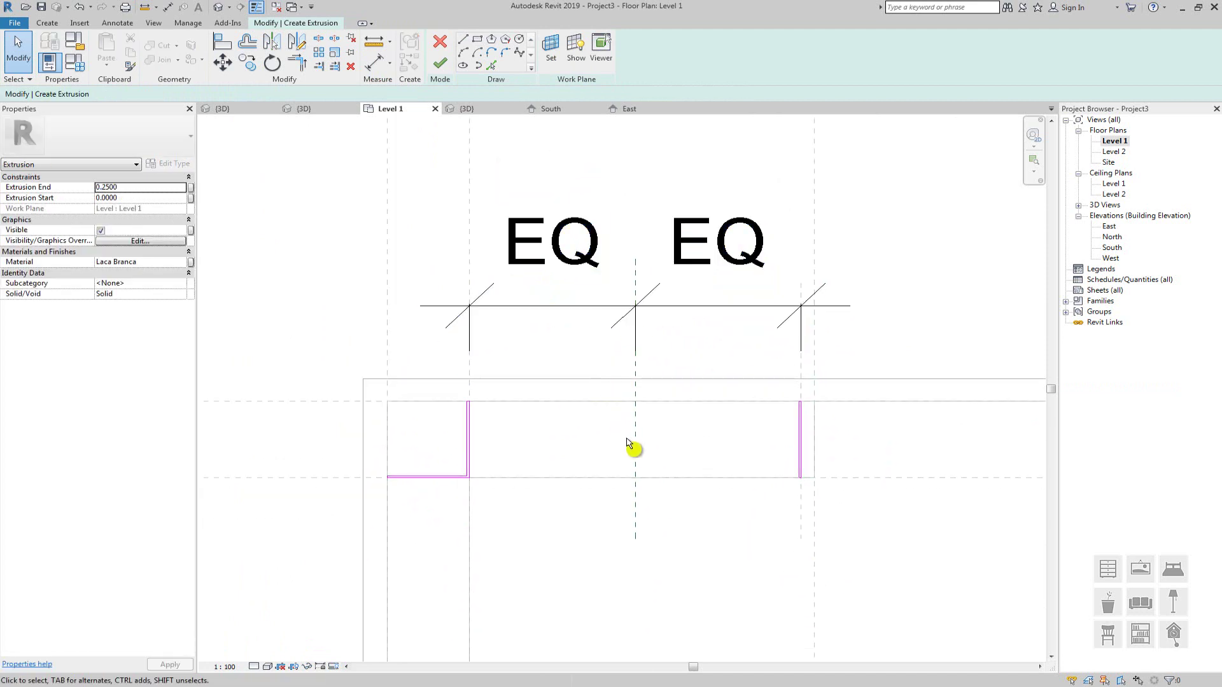
Copy the free-end vertical strip by the midpoint of its short edge onto the middle vertical reference plane
scroll(636, 409, "up", 1)
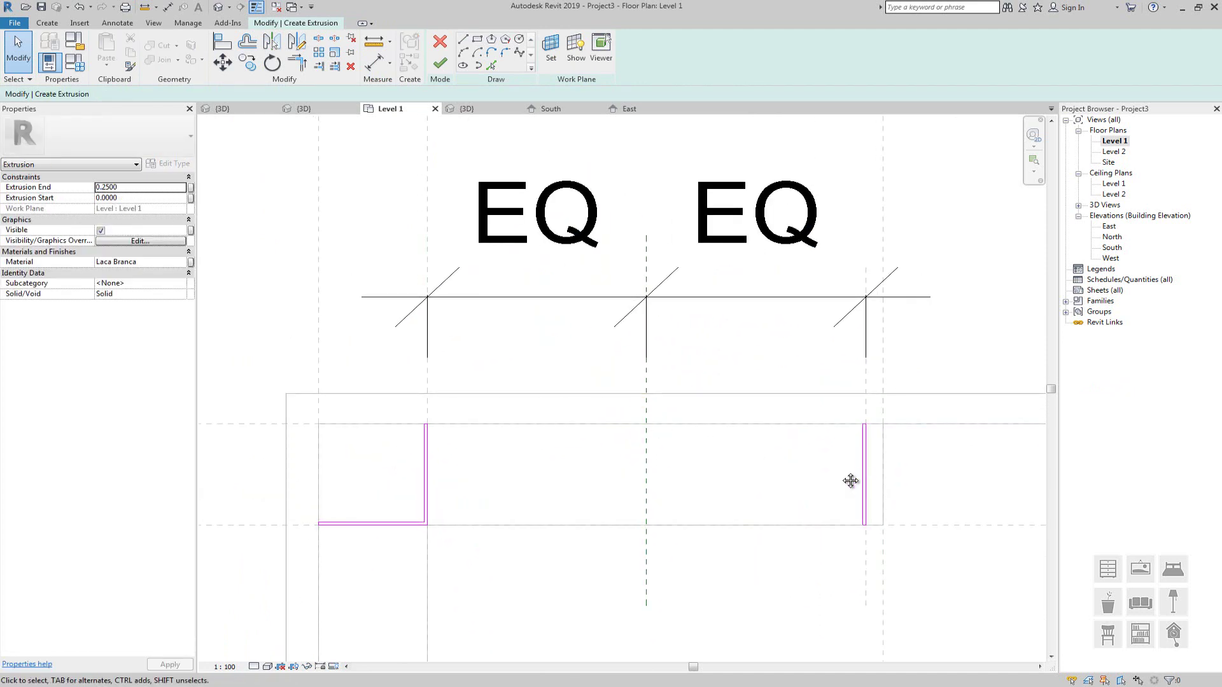
middle_click_drag(851, 480, 760, 462)
left_click_drag(736, 380, 825, 538)
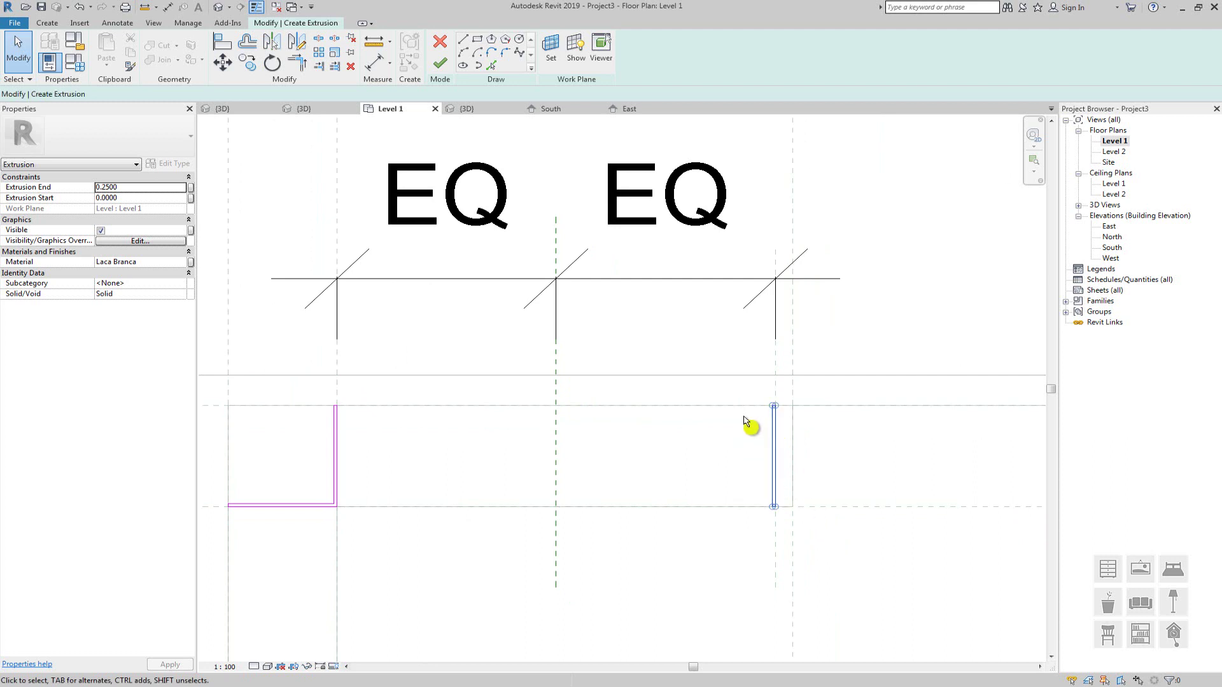
scroll(764, 420, "up", 5)
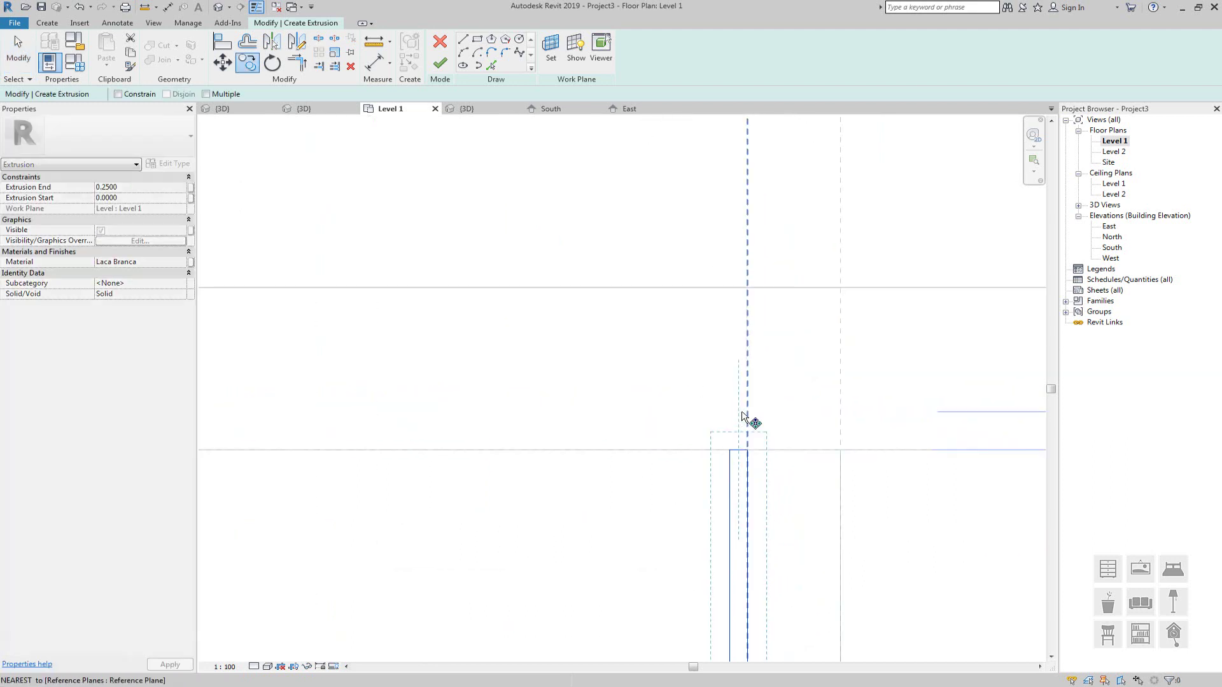
key("c")
key("o")
middle_click_drag(710, 463, 658, 422)
scroll(649, 407, "up", 3)
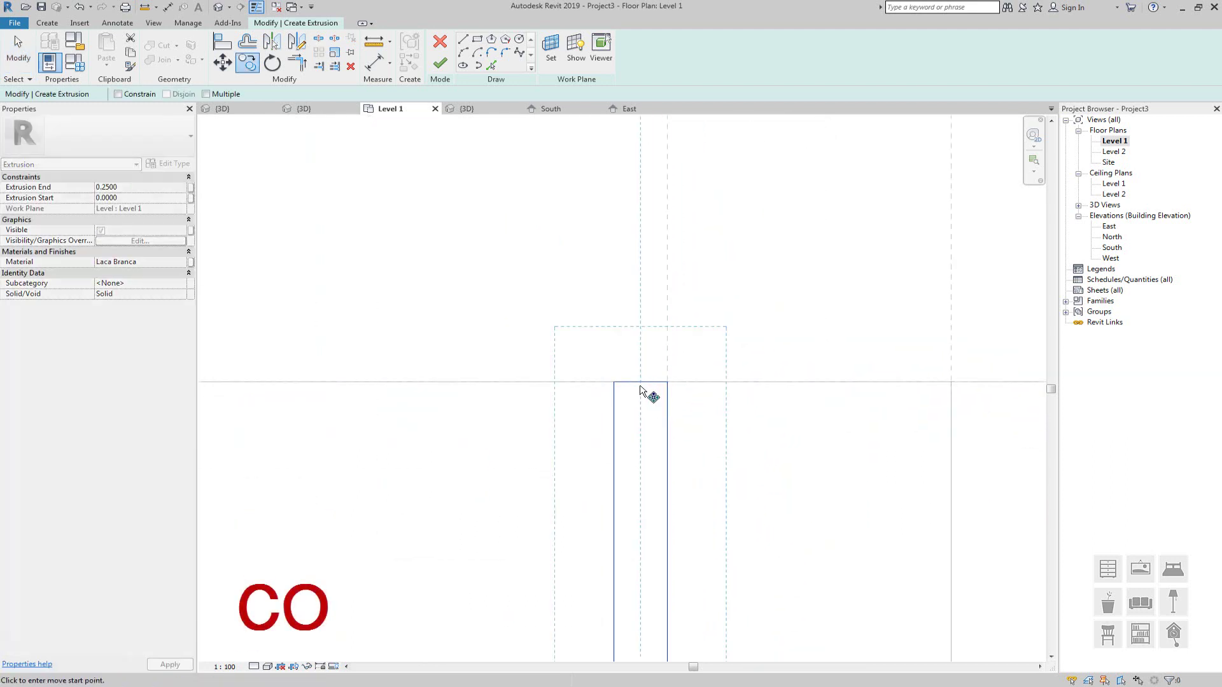
left_click(640, 382)
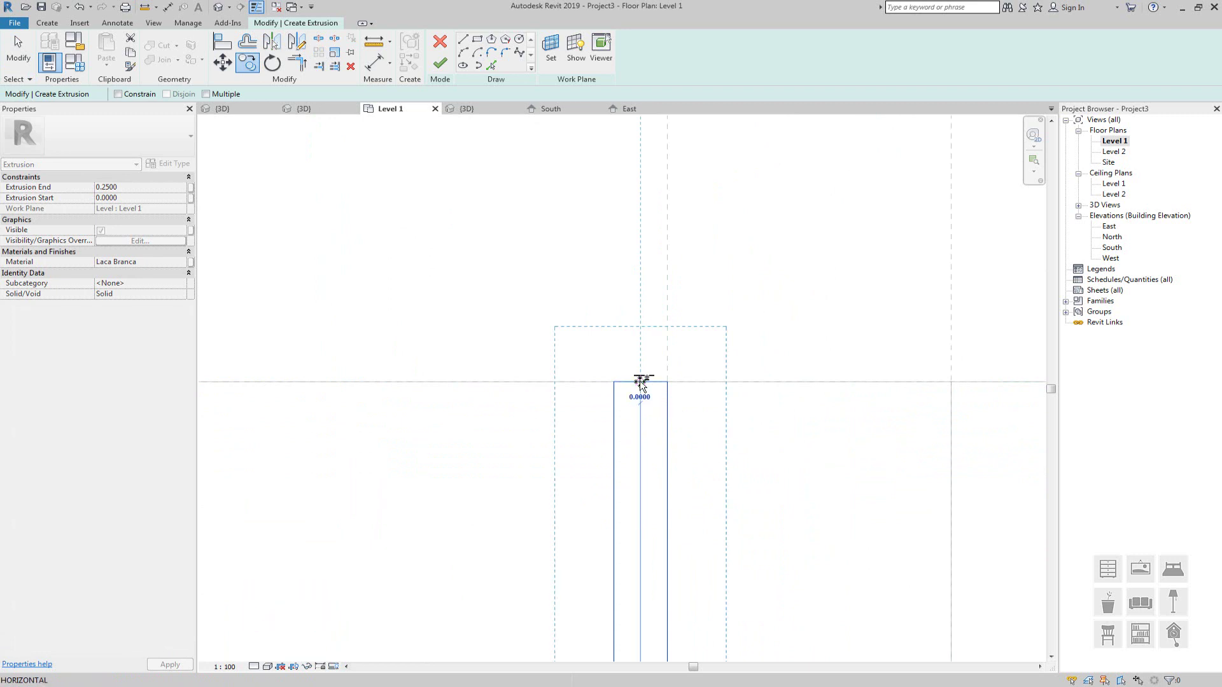
scroll(641, 383, "down", 9)
middle_click_drag(467, 384, 617, 385)
scroll(579, 377, "up", 10)
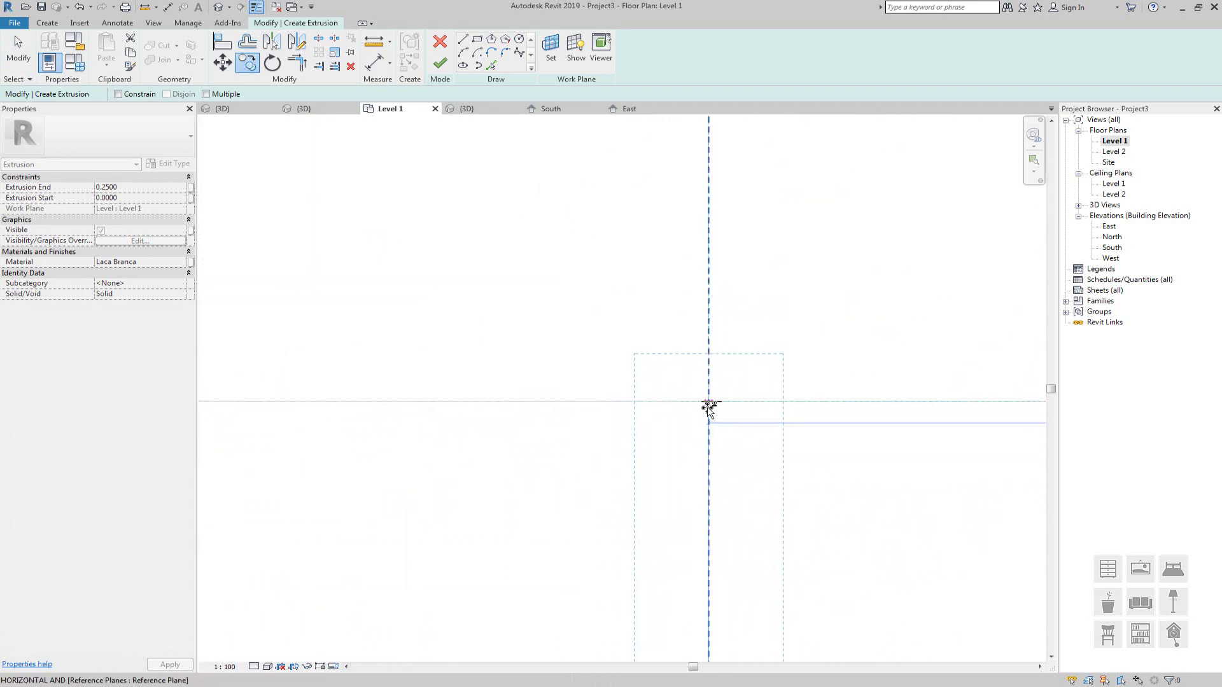
left_click(708, 408)
scroll(710, 412, "down", 4)
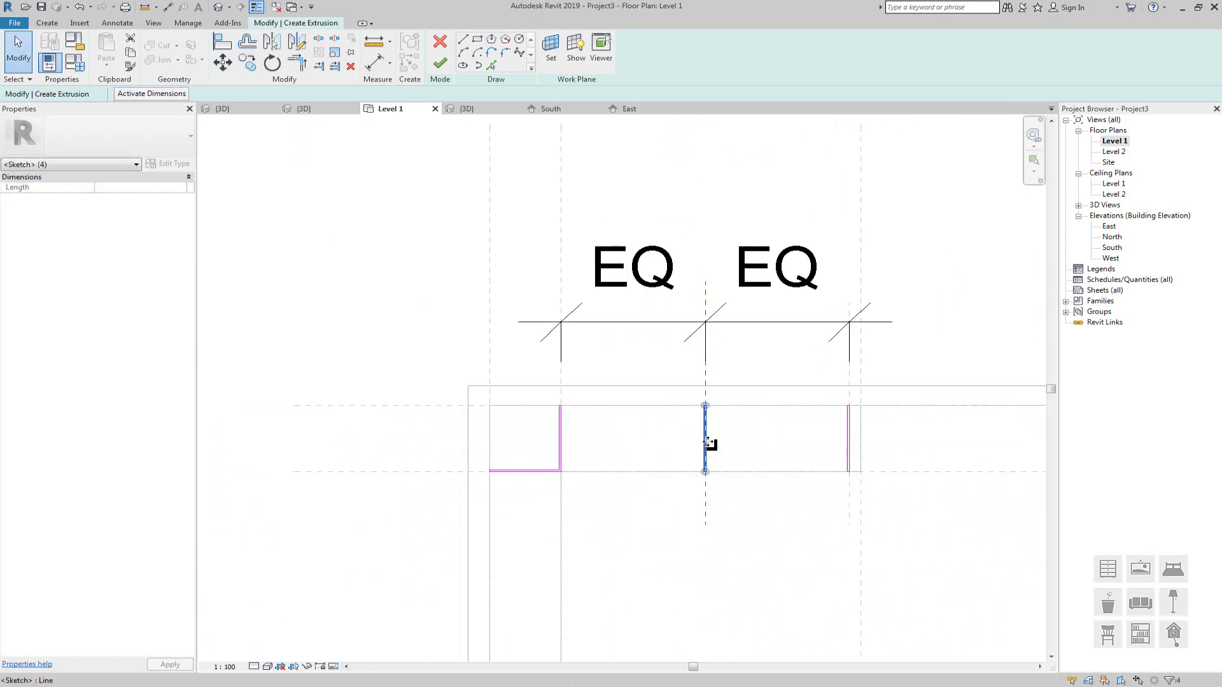
Place a horizontal reference plane across the vertical bench leg between its two horizontal strips
middle_click_drag(652, 537, 697, 376)
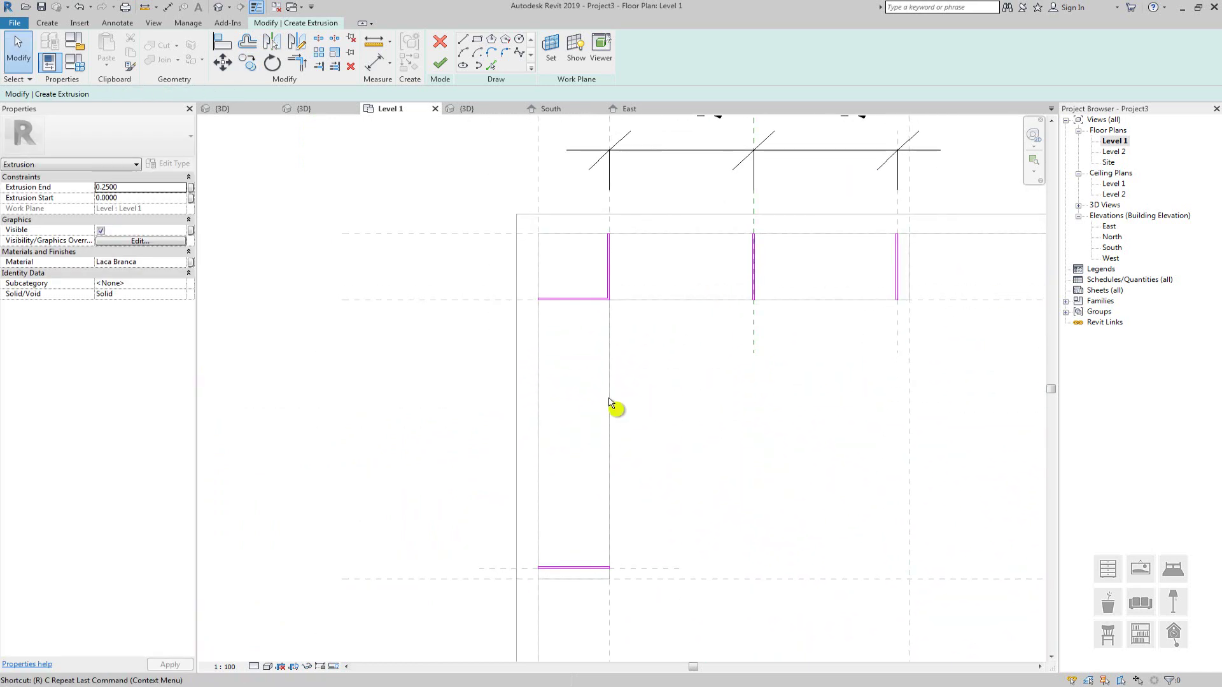
key("r")
key("p")
left_click(738, 431)
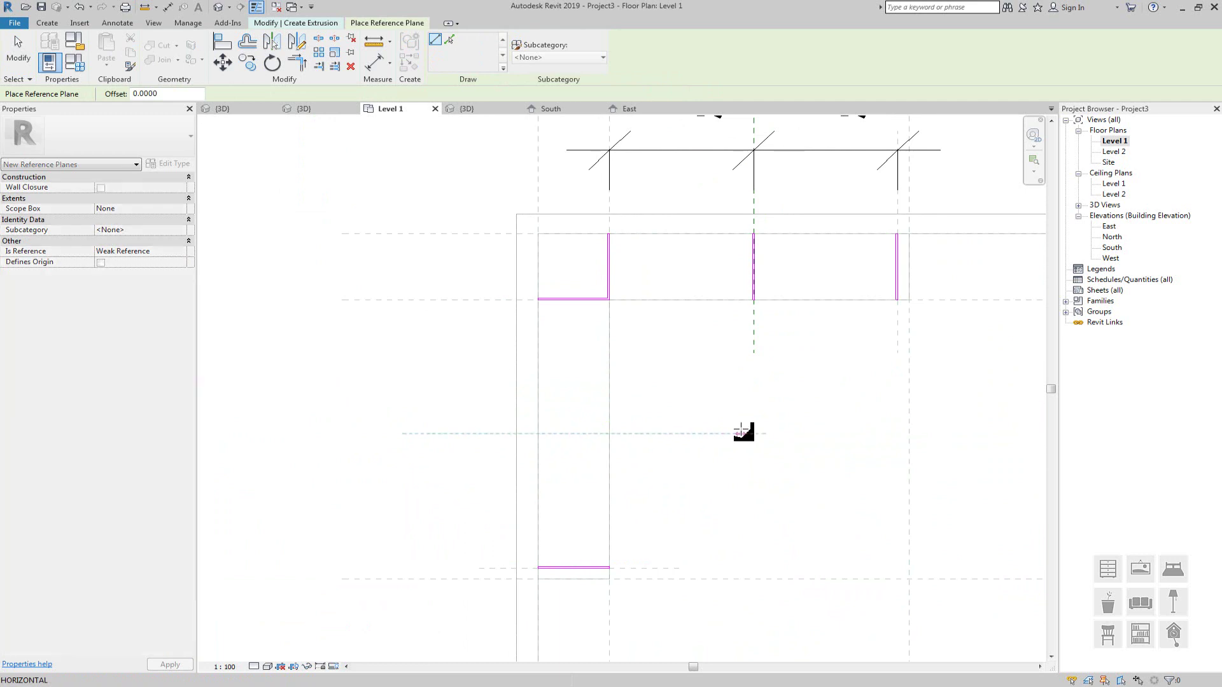
key("Escape")
key("Escape")
Dimension the vertical leg's three horizontal reference planes in one chain and make the two spacings equal
scroll(459, 528, "up", 2)
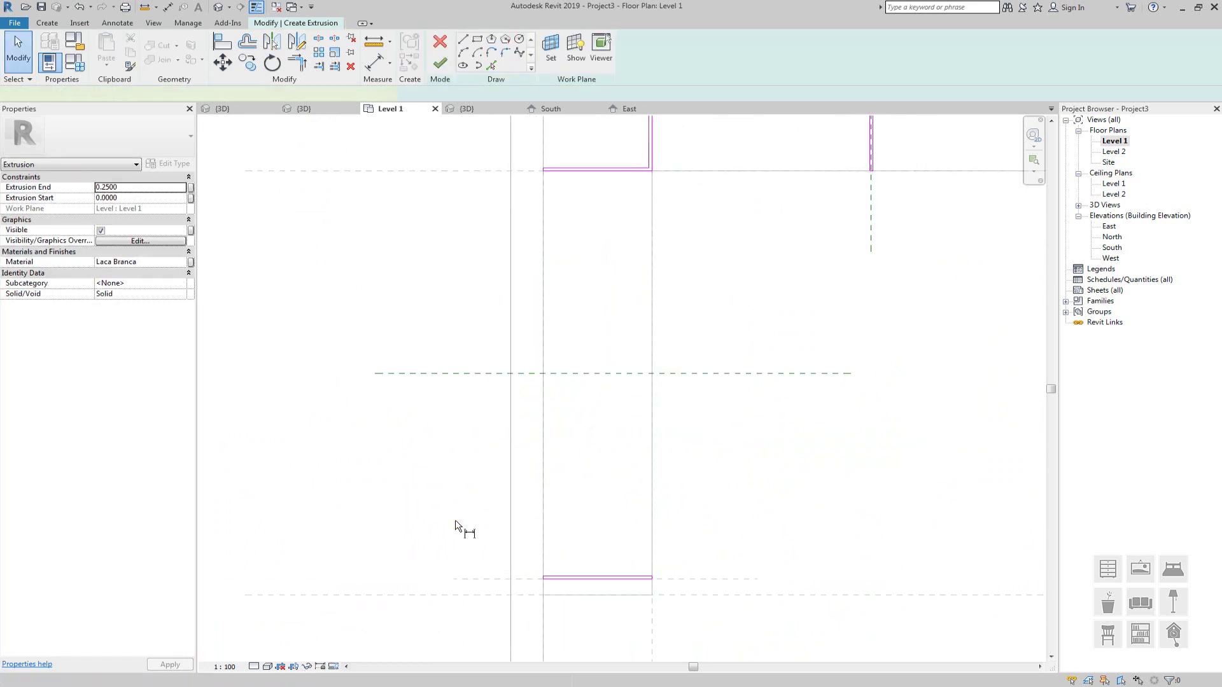
key("d")
key("i")
left_click(468, 579)
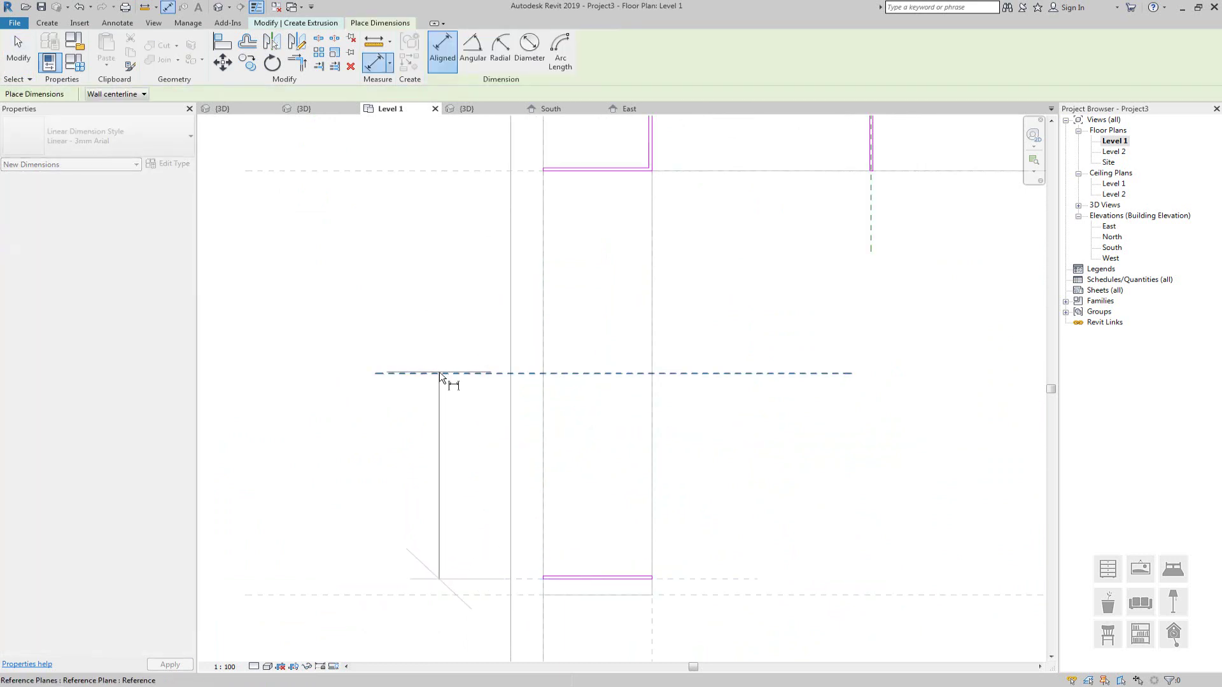
left_click(440, 372)
left_click(441, 172)
scroll(535, 218, "down", 3)
middle_click_drag(535, 218, 561, 379)
left_click(528, 407)
left_click(648, 448)
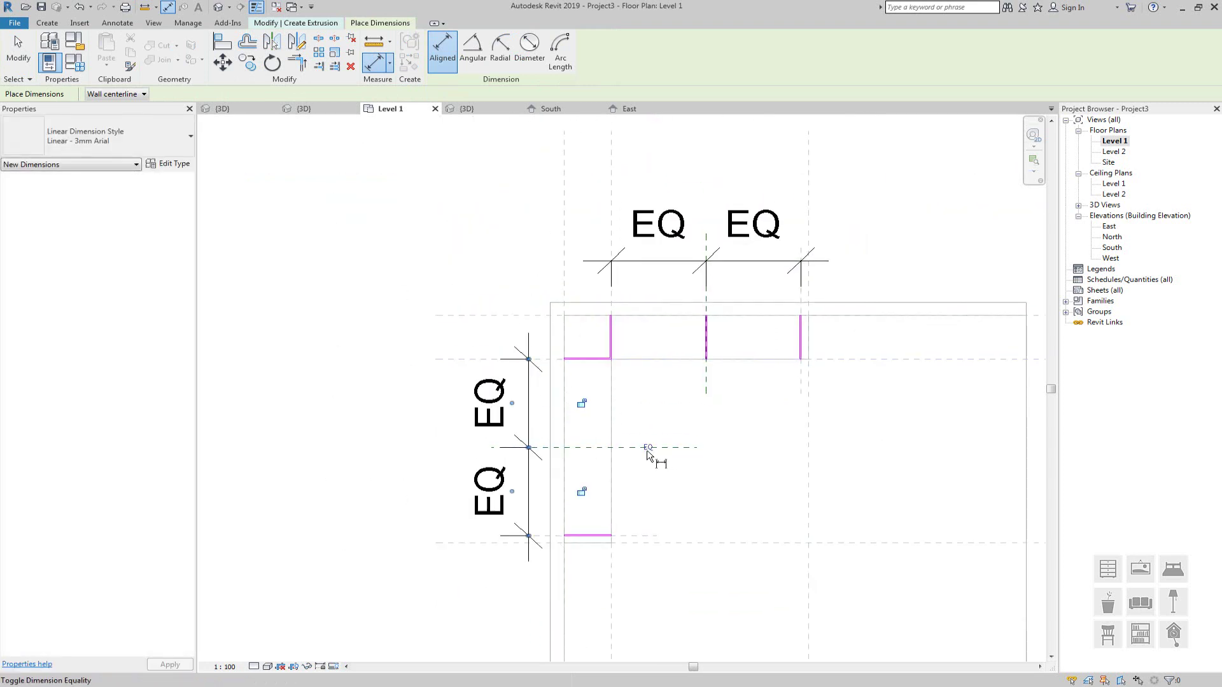
key("Escape")
key("Escape")
Copy the vertical leg's free-end strip by its short edge's midpoint onto the middle horizontal reference plane
scroll(575, 532, "up", 4)
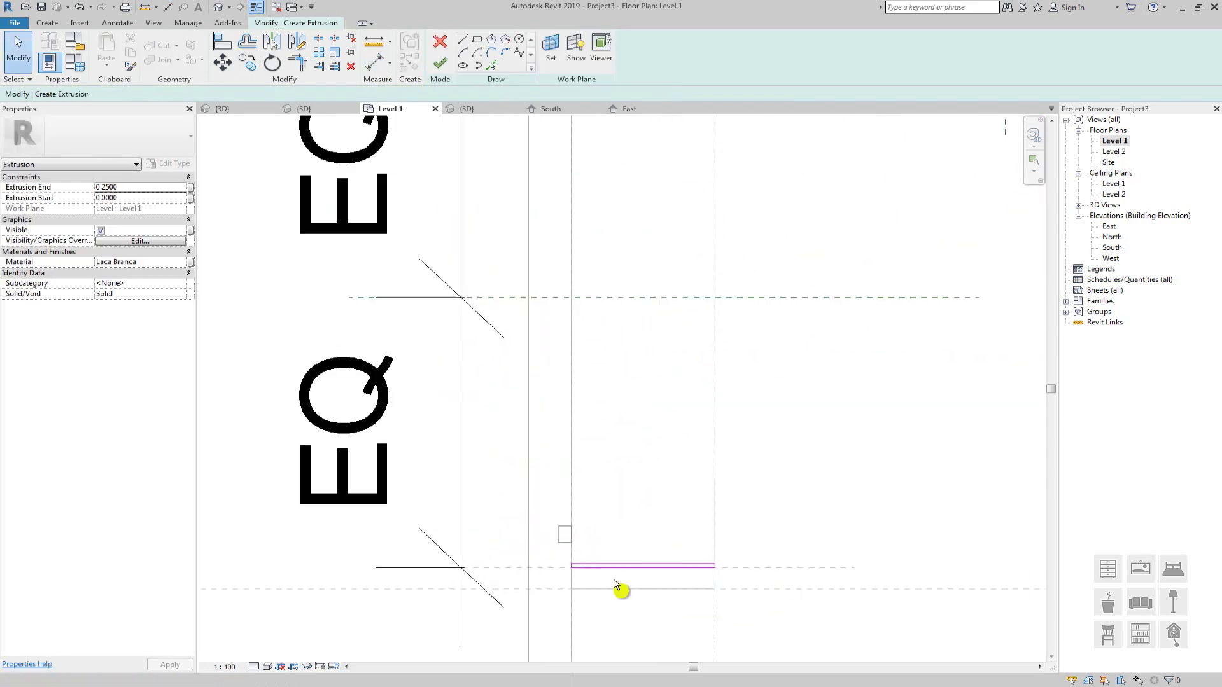
left_click_drag(558, 526, 776, 607)
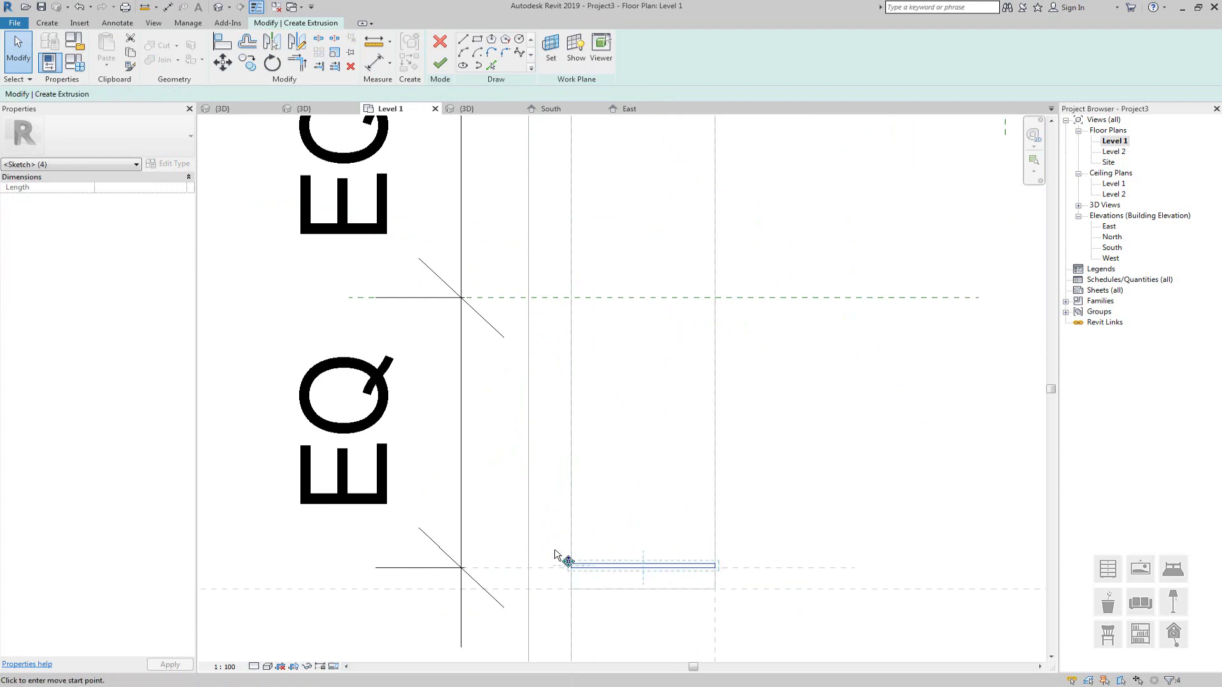
scroll(560, 560, "up", 5)
key("c")
key("o")
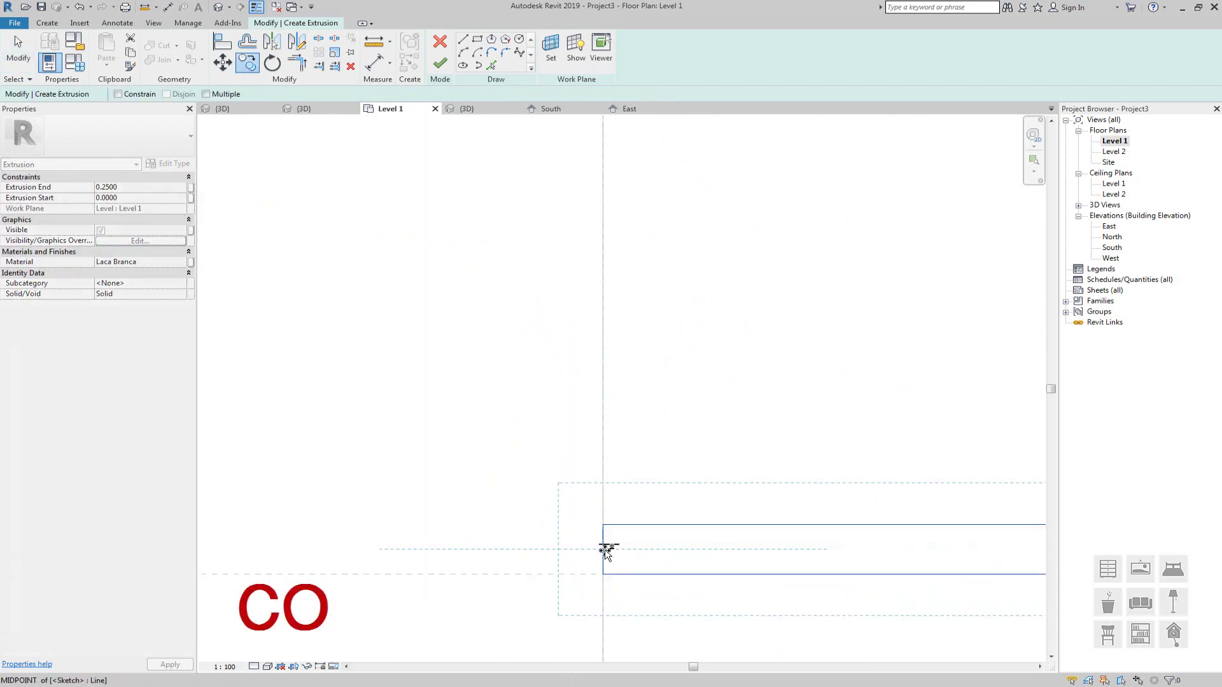
left_click(604, 550)
scroll(607, 549, "down", 7)
scroll(630, 245, "up", 4)
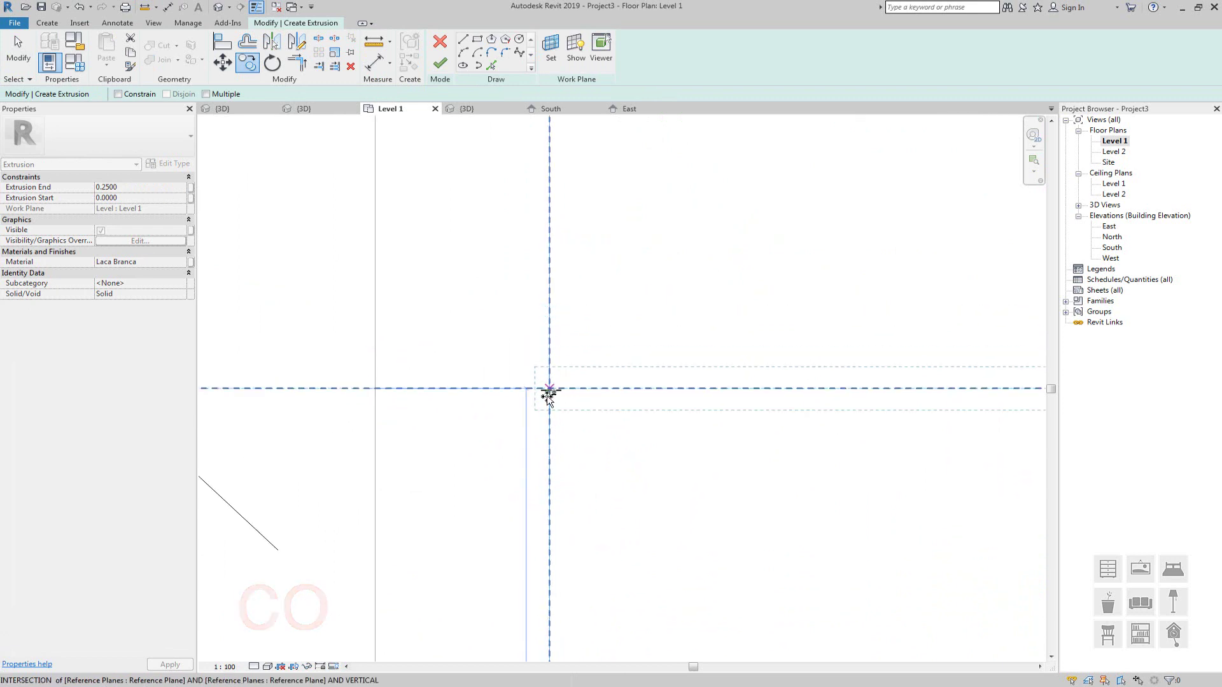
left_click(549, 390)
scroll(549, 391, "down", 3)
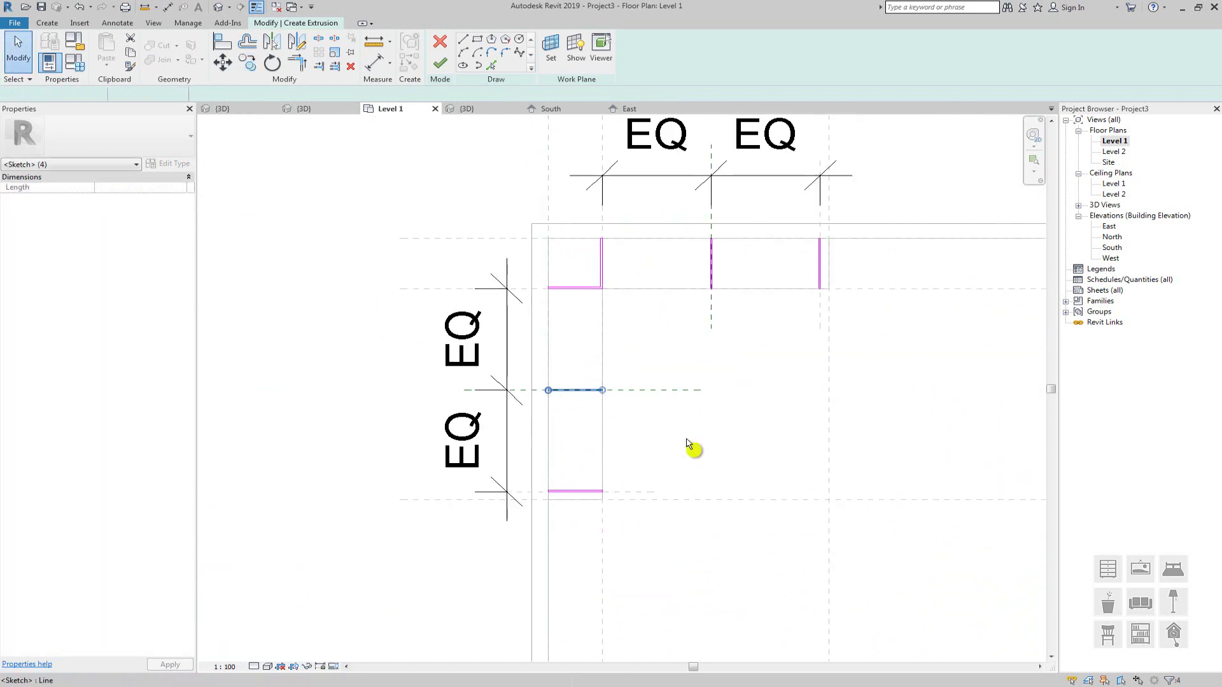
left_click(687, 442)
middle_click_drag(698, 480, 611, 492)
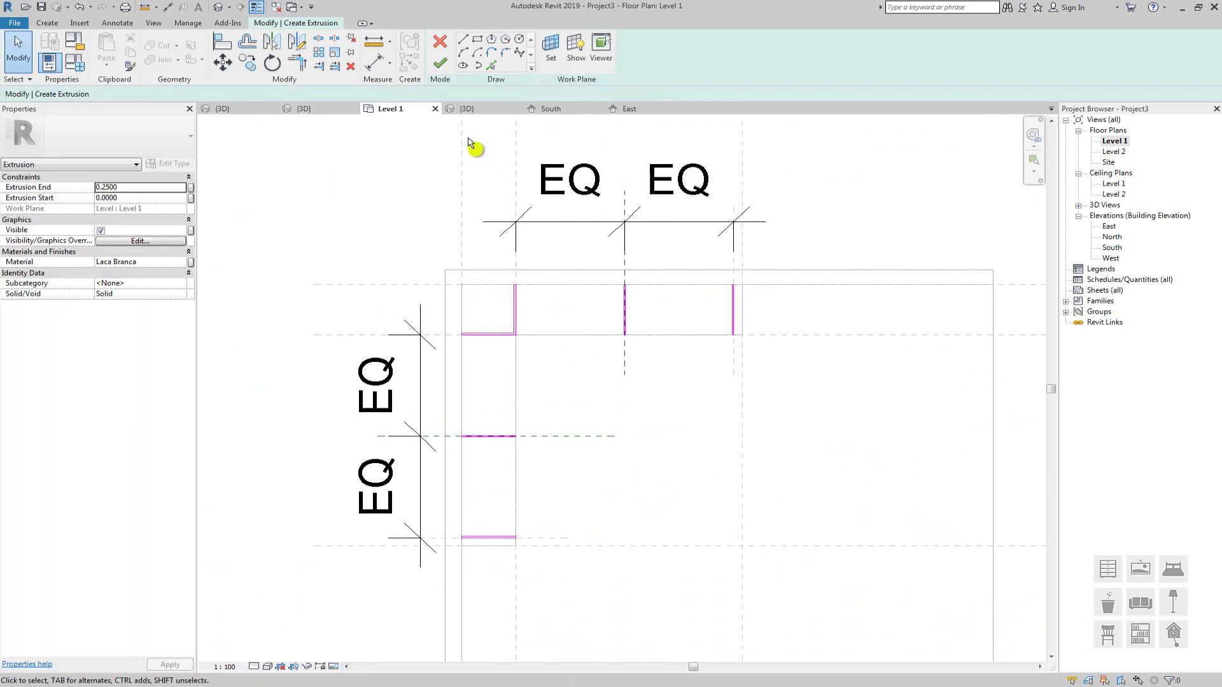
Finish the support panel extrusion sketch and check the panels in the 3D view
left_click(440, 66)
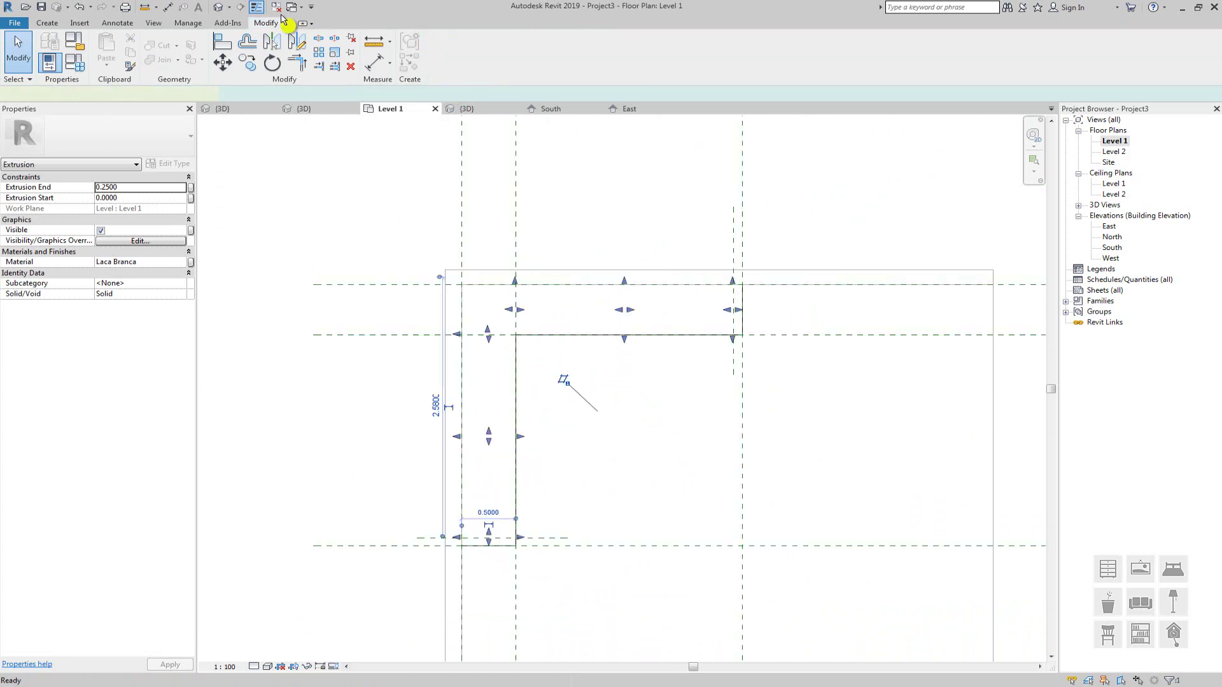
left_click(220, 8)
scroll(565, 245, "up", 5)
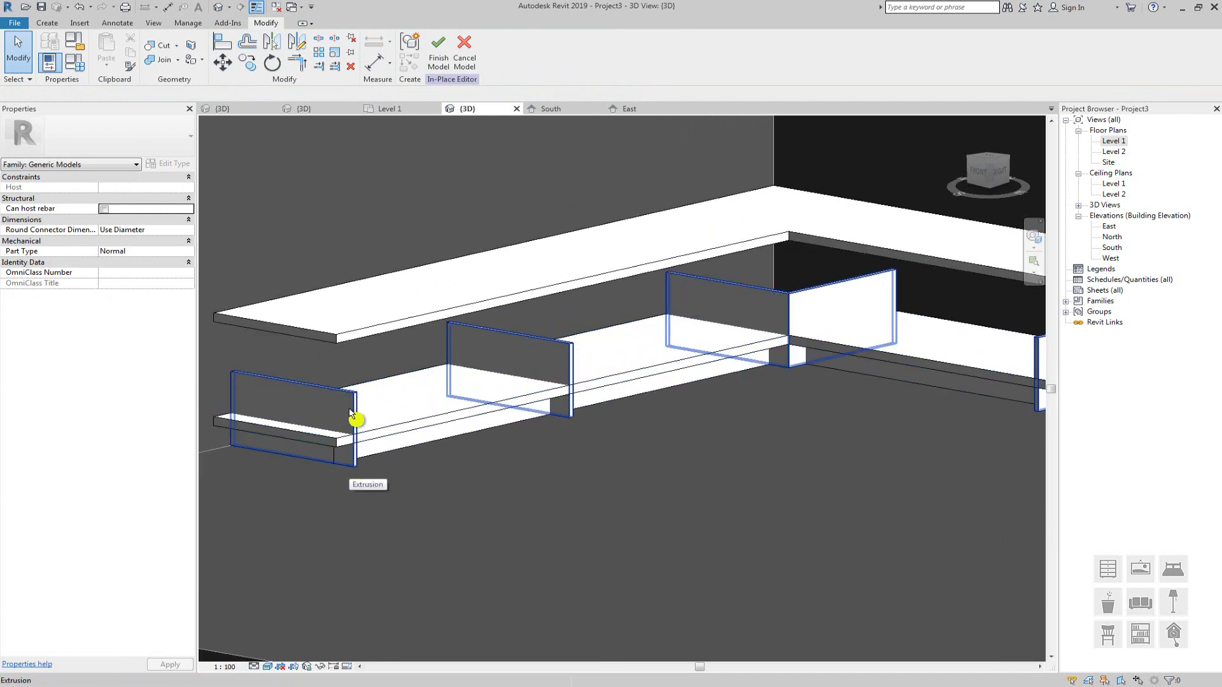
scroll(353, 419, "down", 4)
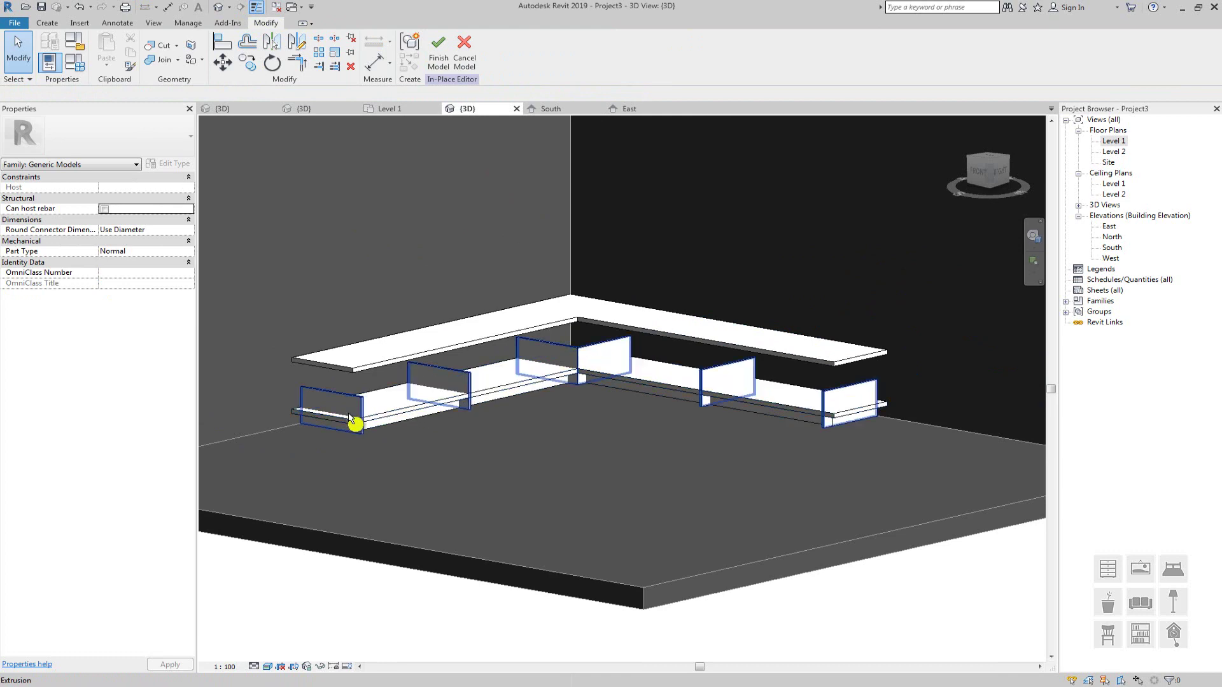
Select the support panel extrusion and change its work plane to Reference Plane : 1
scroll(353, 419, "up", 2)
left_click(359, 401)
scroll(355, 404, "down", 2)
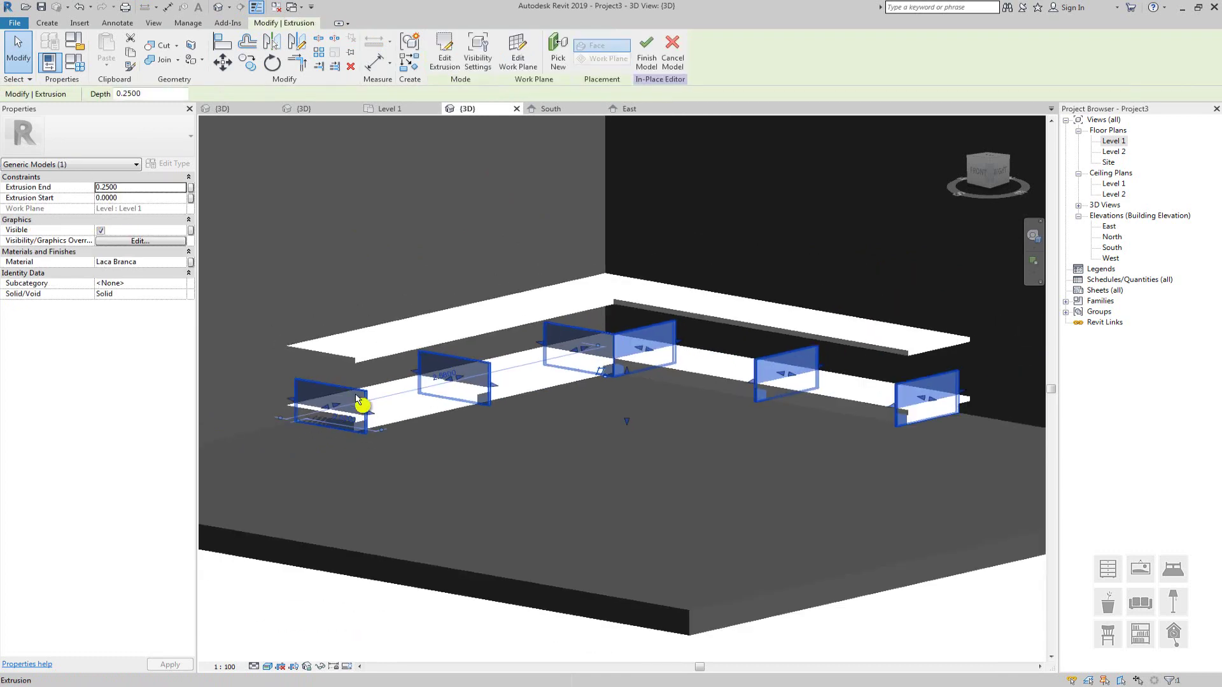
scroll(357, 405, "up", 2)
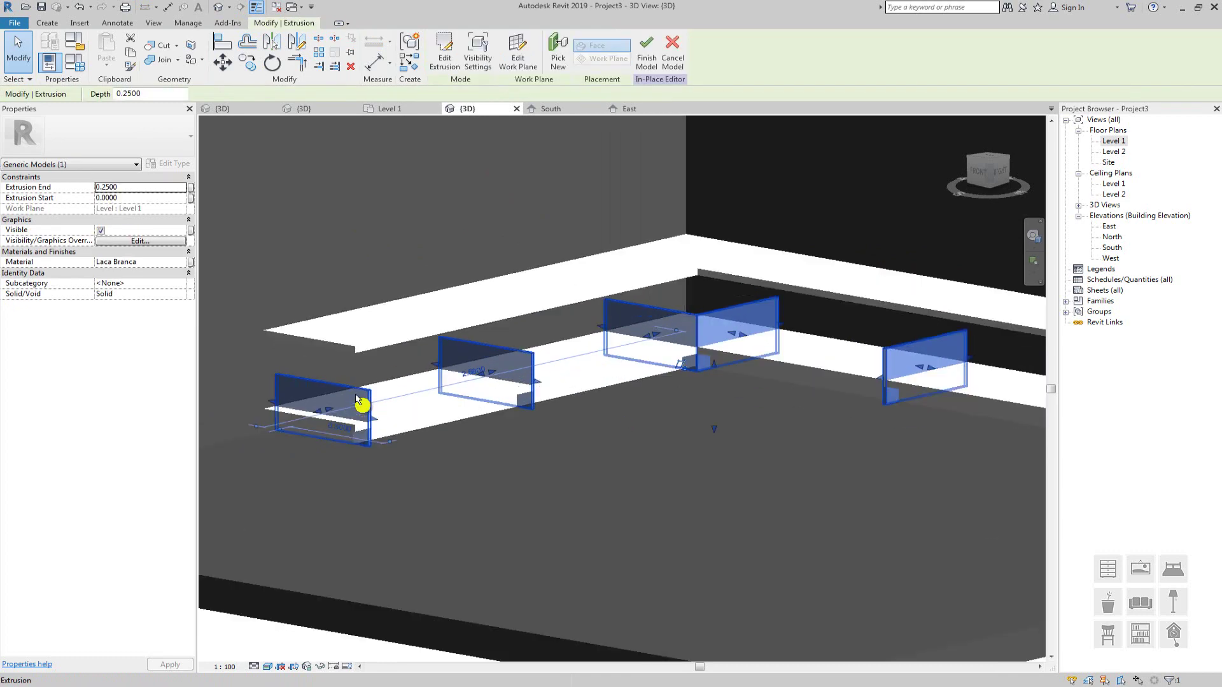
left_click(517, 59)
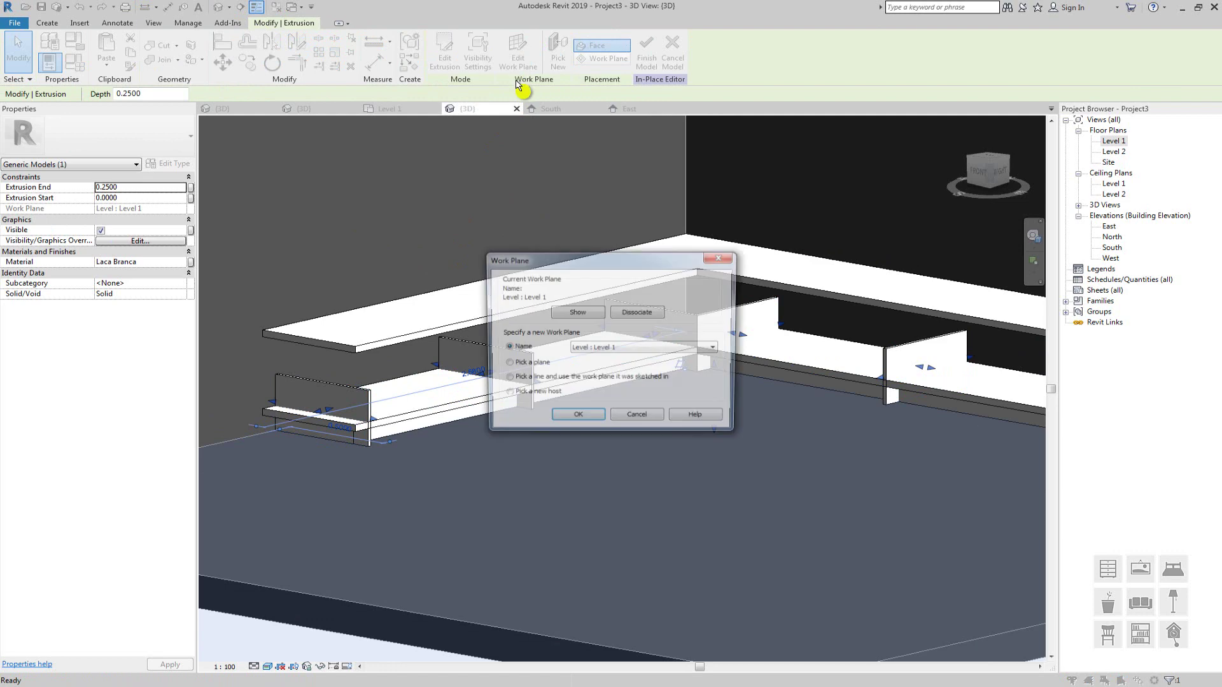
left_click(618, 349)
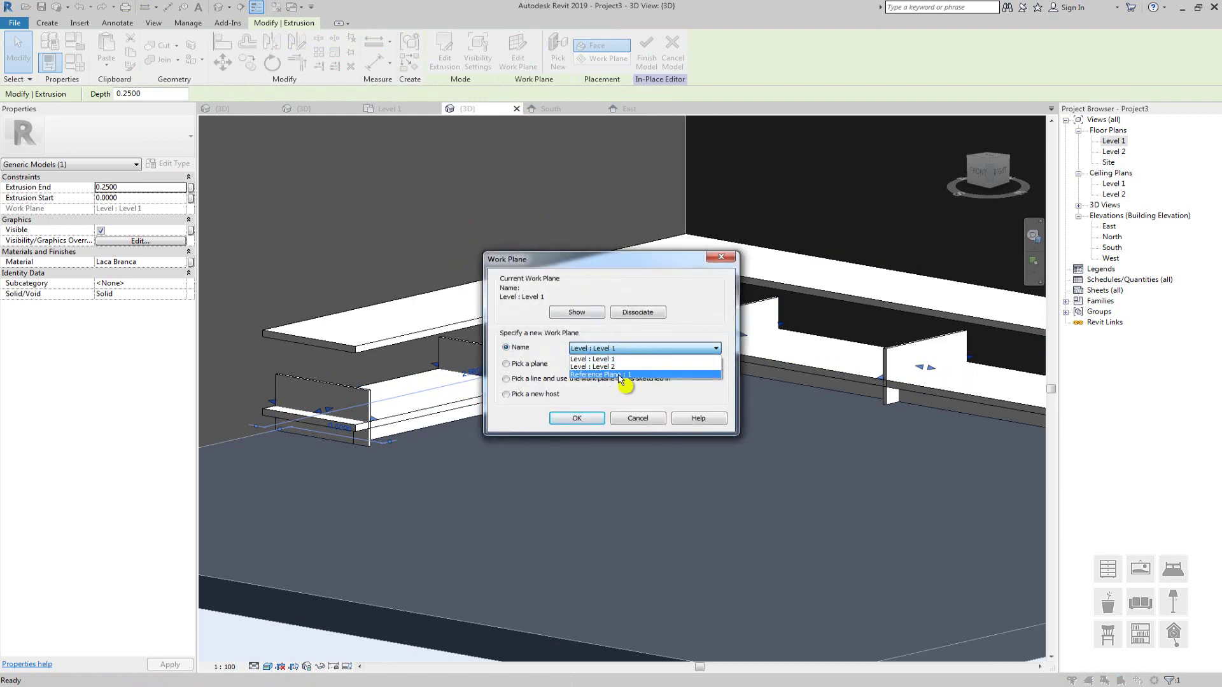
left_click(620, 376)
left_click(577, 418)
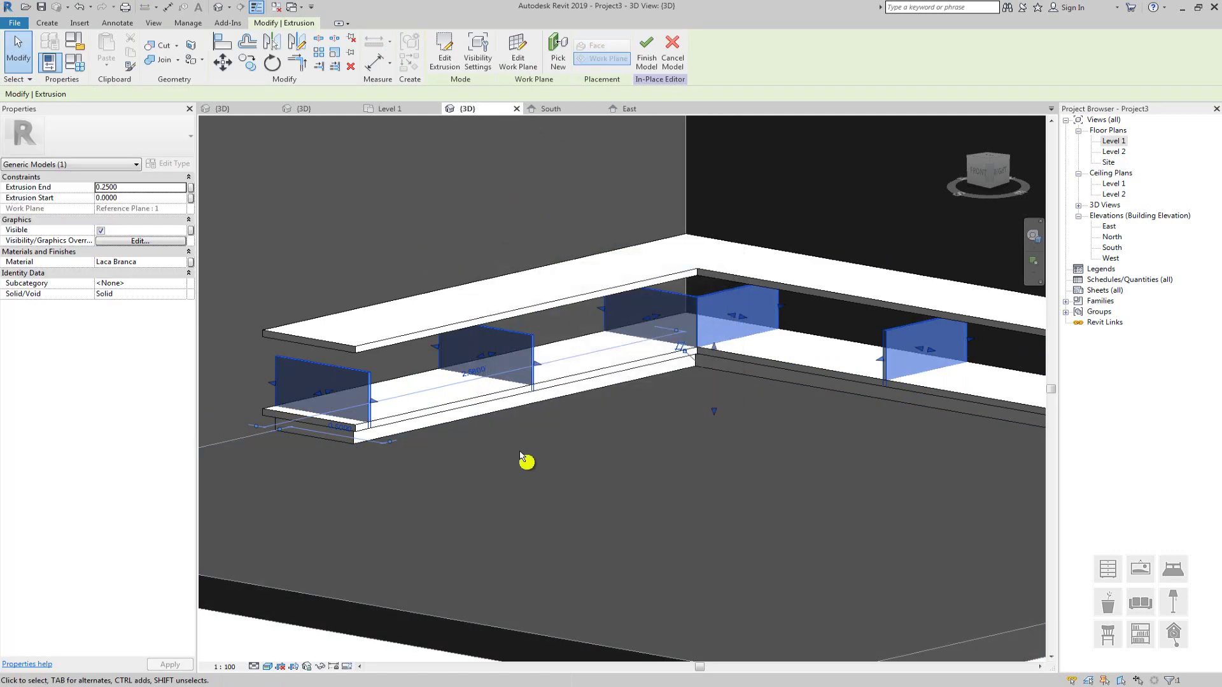
middle_click_drag(518, 458, 610, 423)
scroll(420, 407, "up", 8)
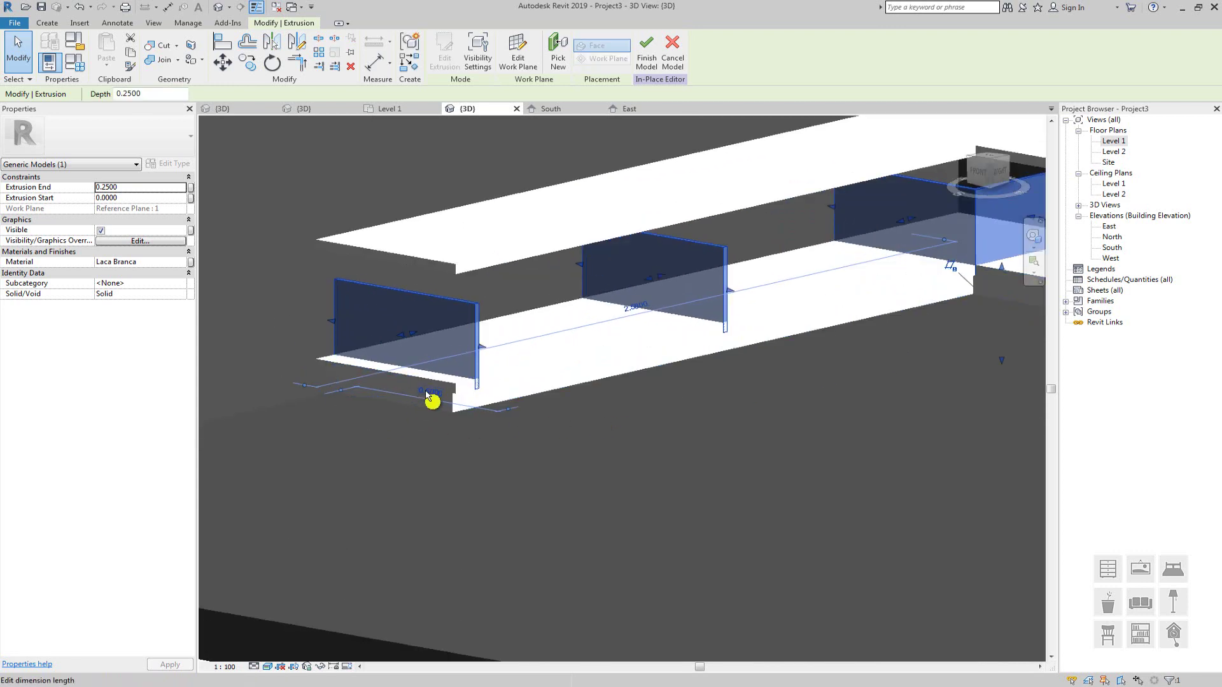
Set the support panel extrusion's start to 0.03 so the panels sit on top of the lower bench level
key("Escape")
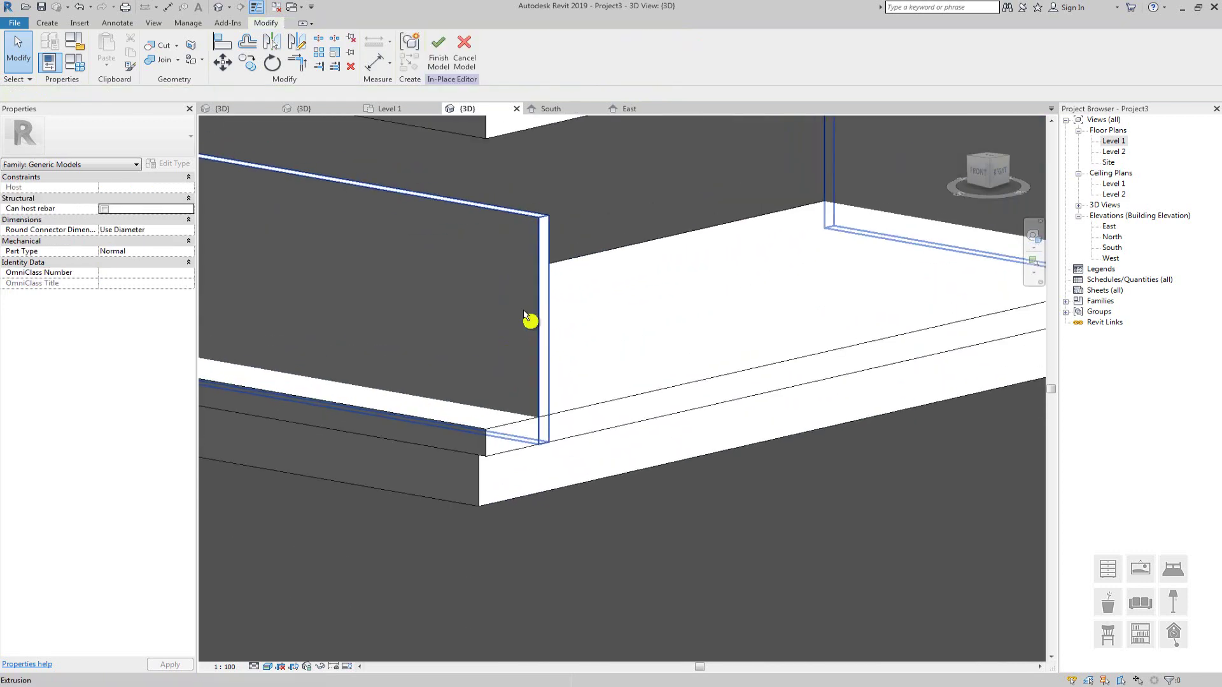
left_click(529, 322)
scroll(529, 323, "down", 3)
scroll(537, 445, "up", 3)
scroll(538, 383, "down", 5)
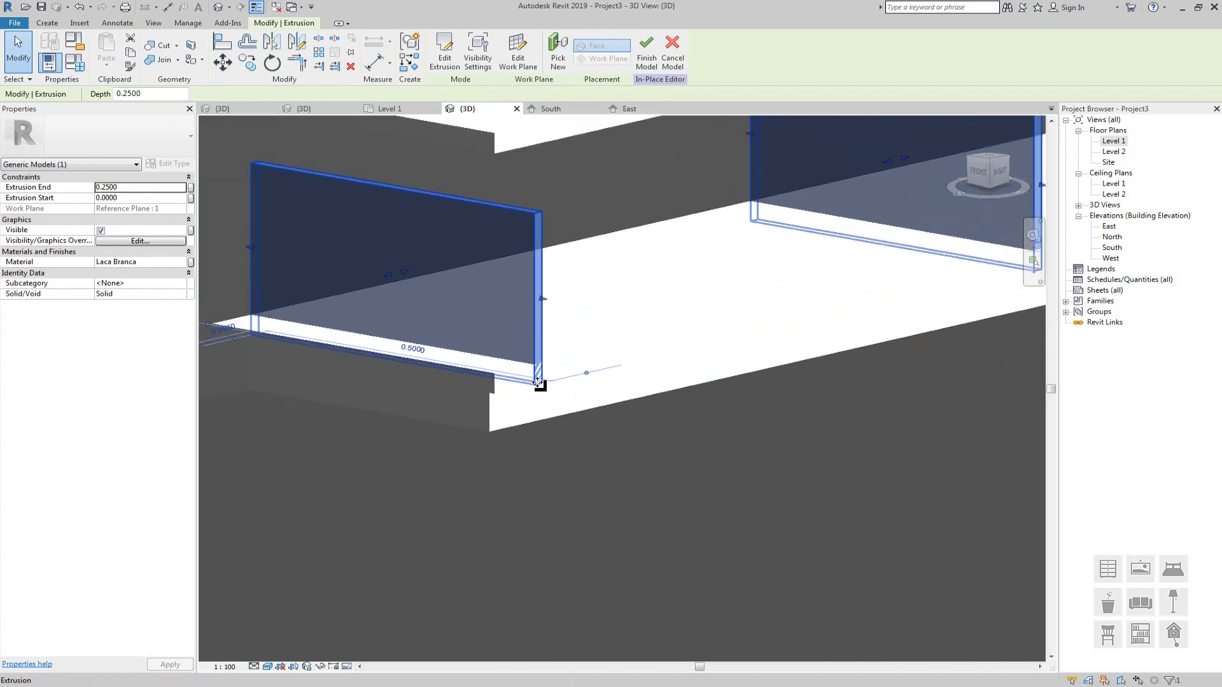
left_click(103, 198)
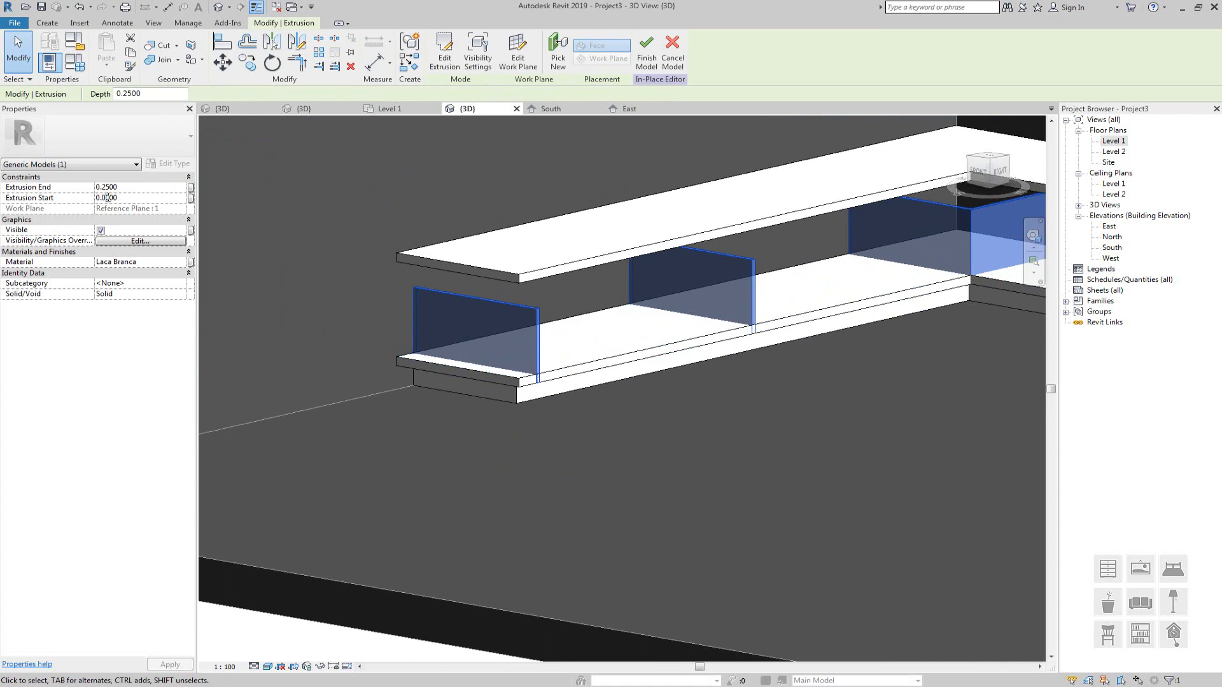
key("Return")
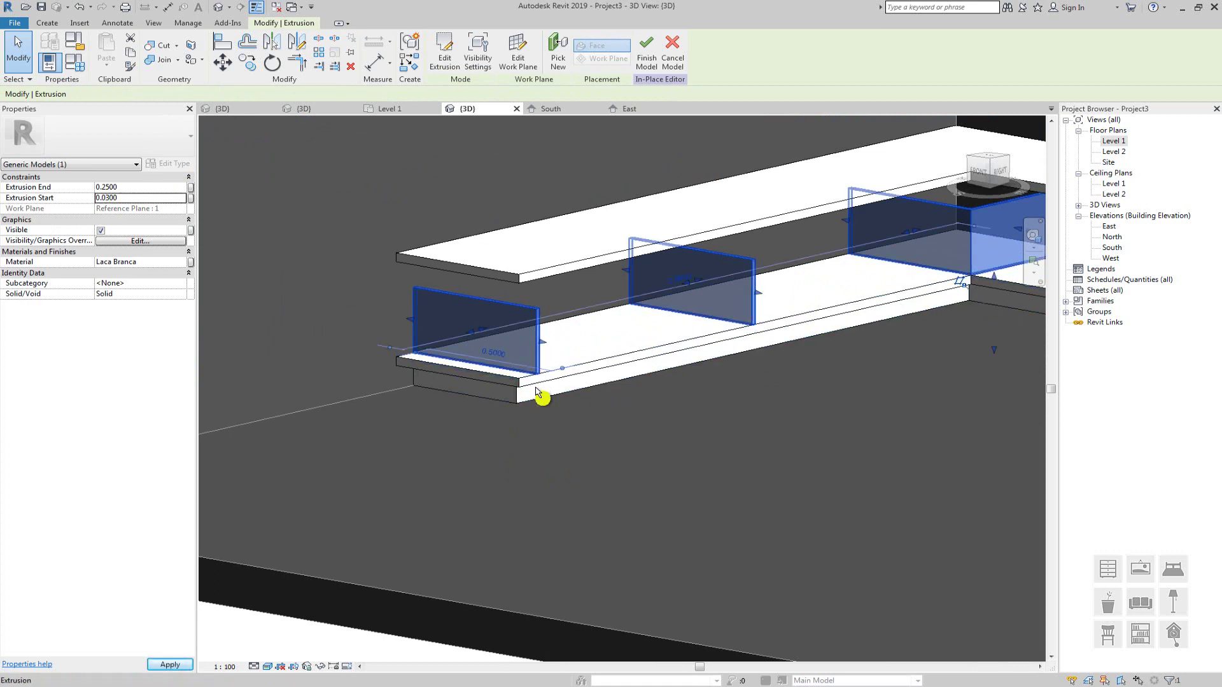
scroll(535, 395, "up", 4)
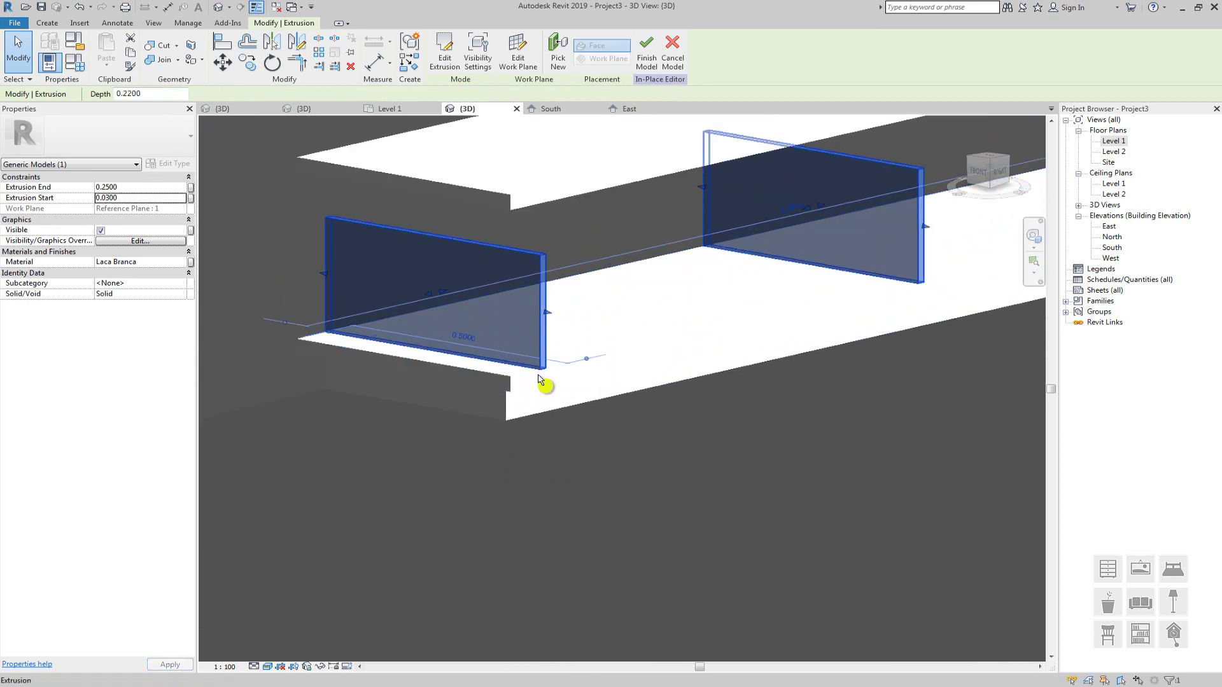
scroll(337, 286, "down", 5)
middle_click_drag(556, 333, 413, 378)
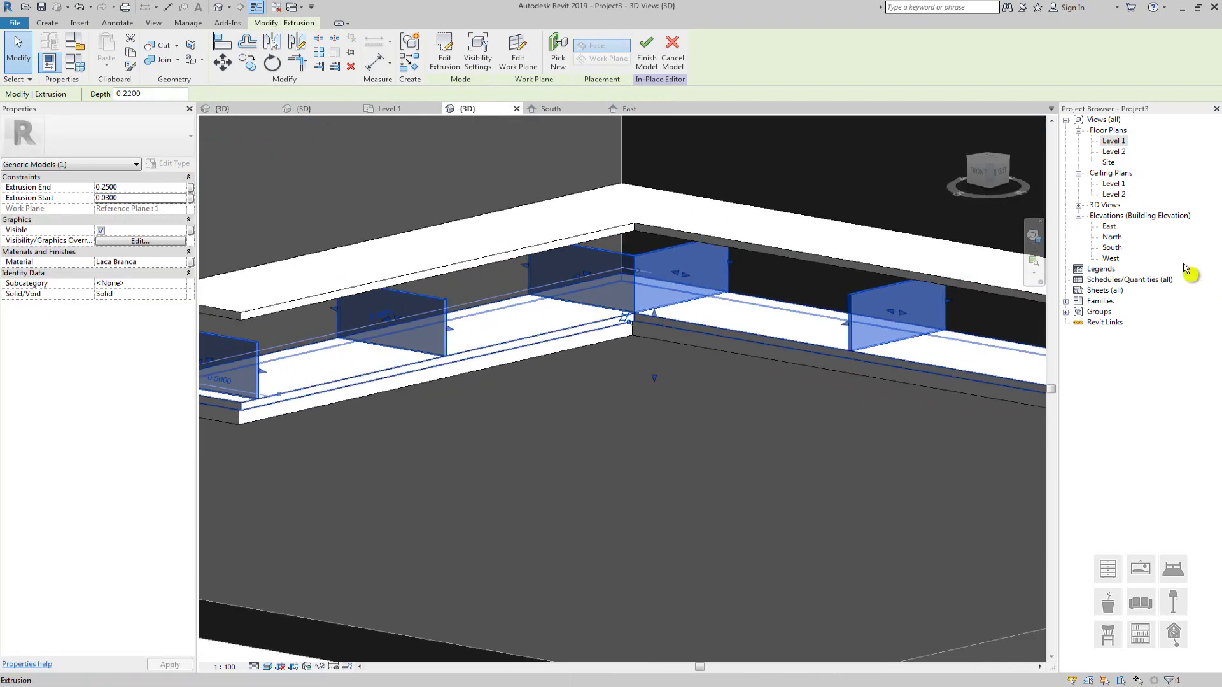
In the South elevation, stretch the support panels up to the underside of the upper bench level, giving an extrusion end of 0.35
double_click(1113, 250)
left_click(589, 402)
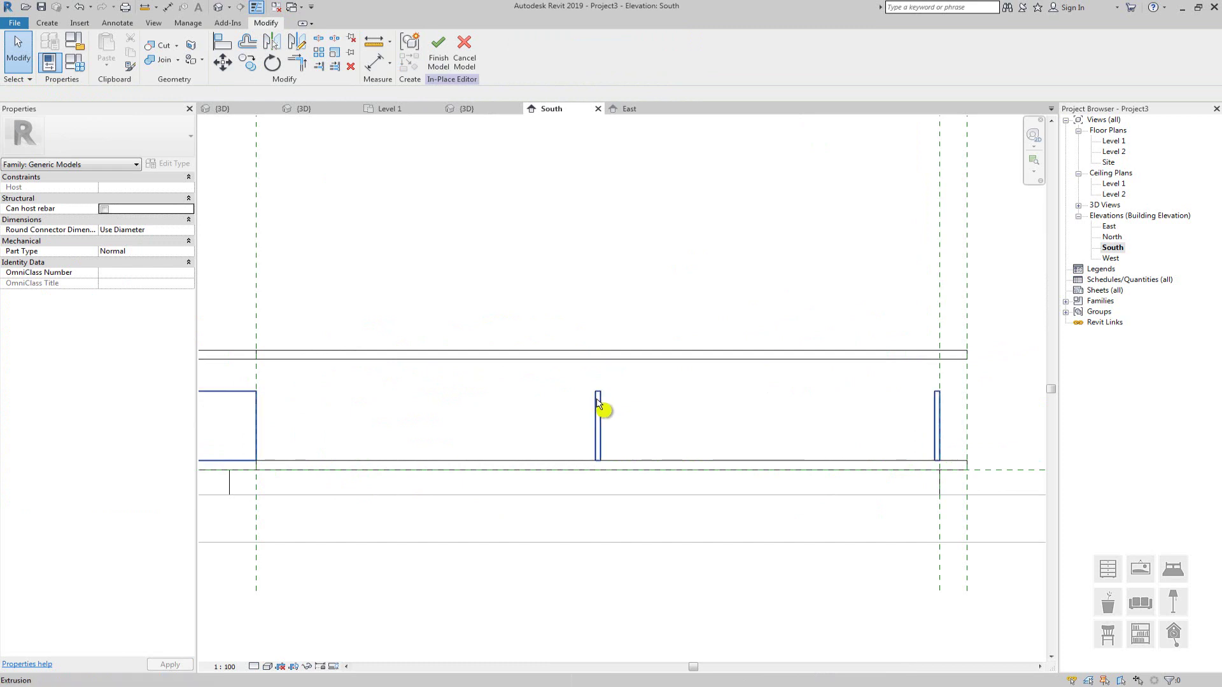
left_click(598, 402)
middle_click_drag(518, 392, 662, 390)
scroll(662, 387, "up", 2)
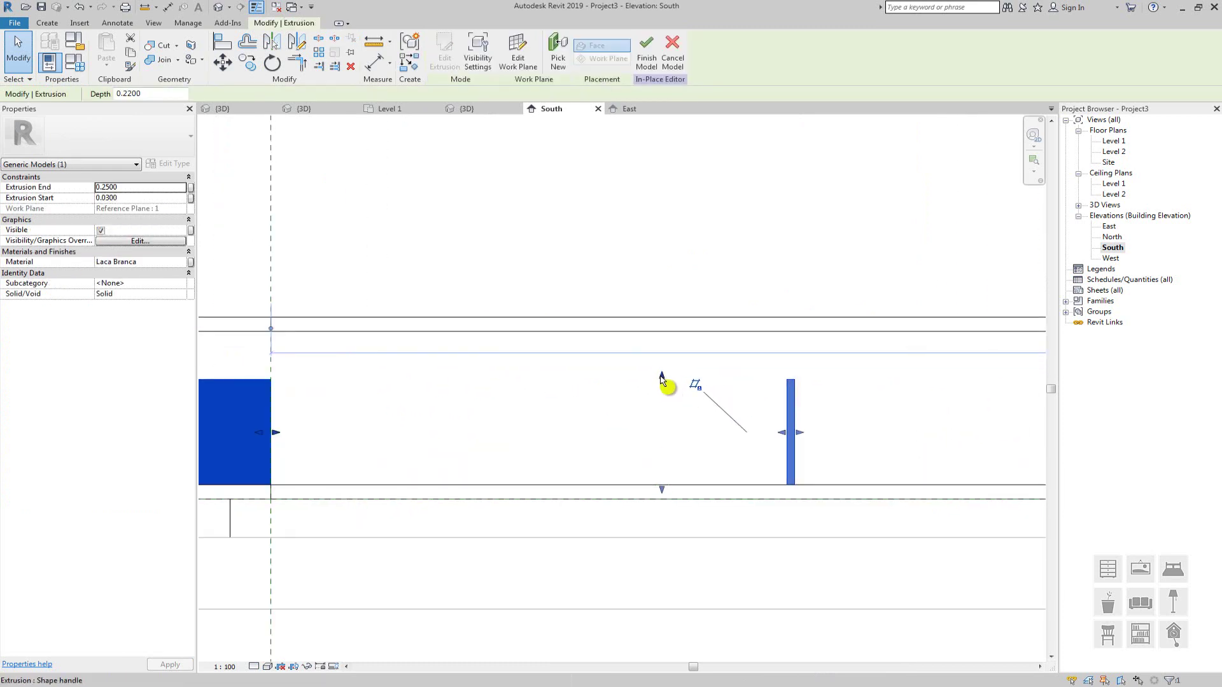
left_click_drag(664, 345, 662, 331)
scroll(662, 337, "down", 2)
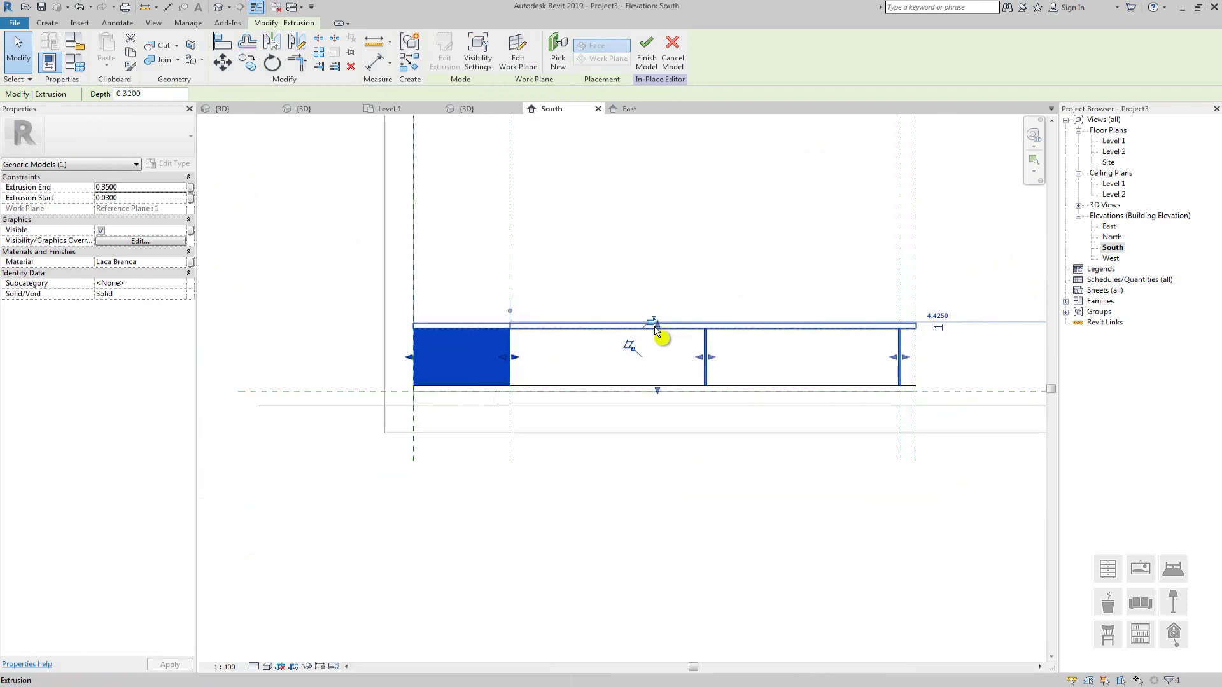
Check the stretched support panels in the 3D view and finish the in-place bench model
left_click(218, 7)
scroll(720, 364, "down", 4)
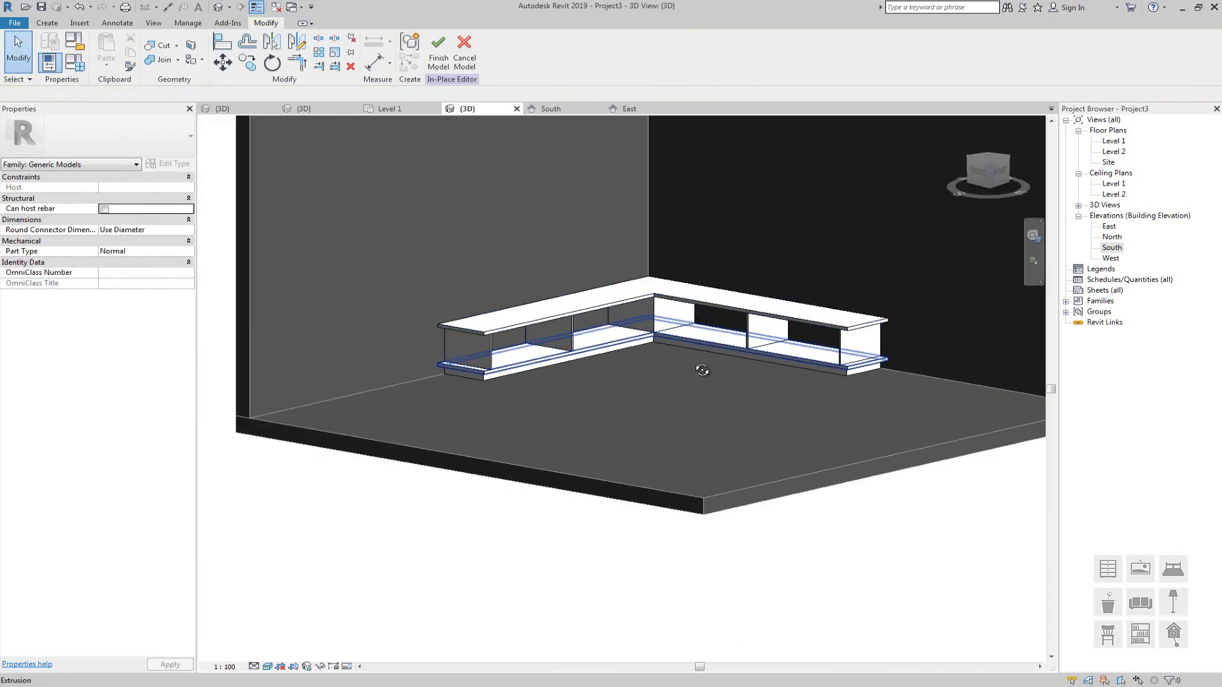
scroll(666, 300, "up", 3)
middle_click_drag(668, 436, 649, 439, "shift")
scroll(639, 408, "down", 1)
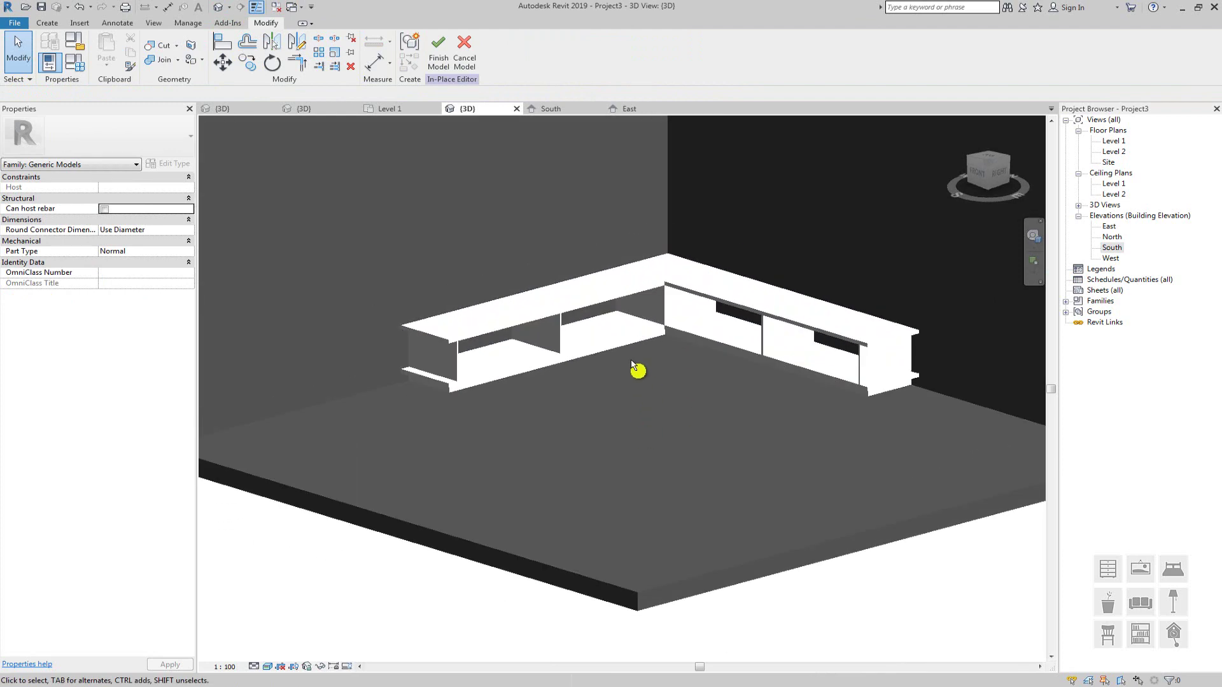
middle_click_drag(638, 372, 651, 459)
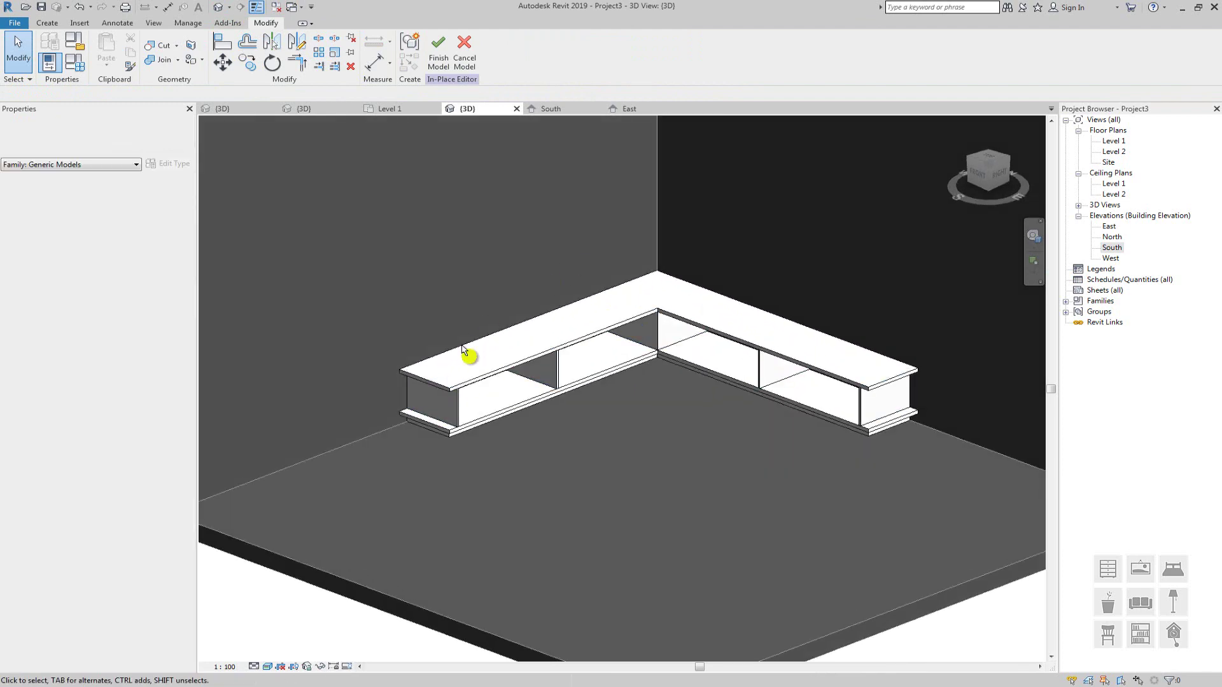
scroll(664, 388, "down", 3)
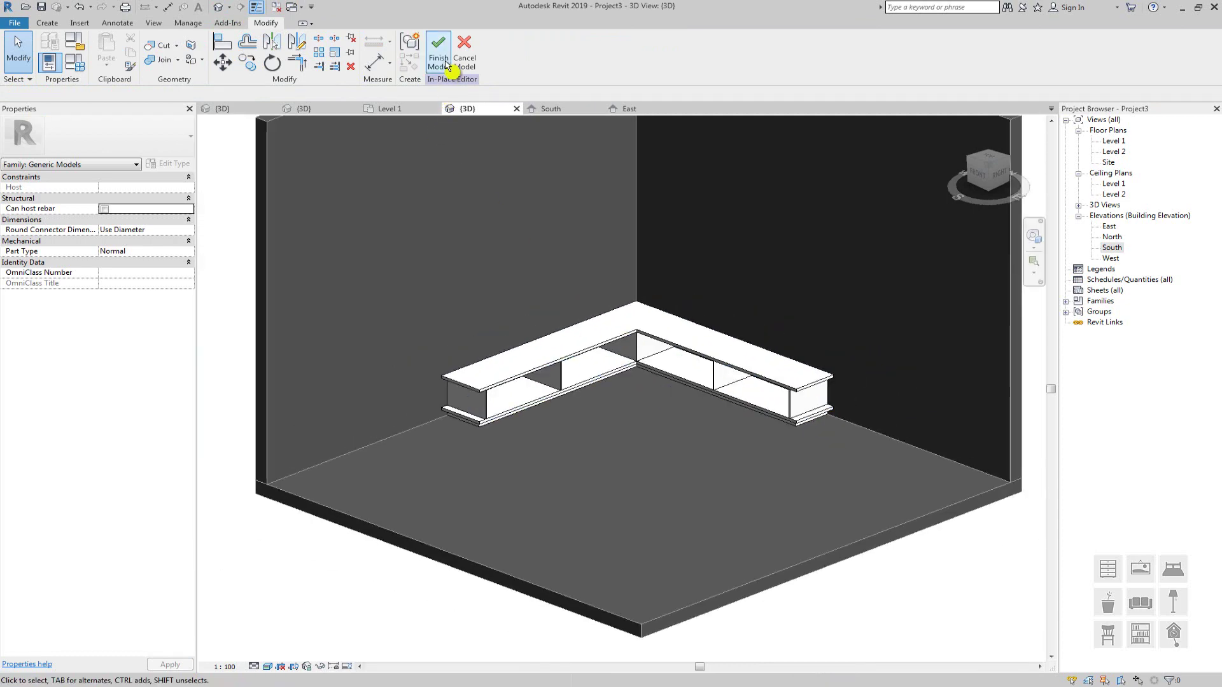
left_click(439, 61)
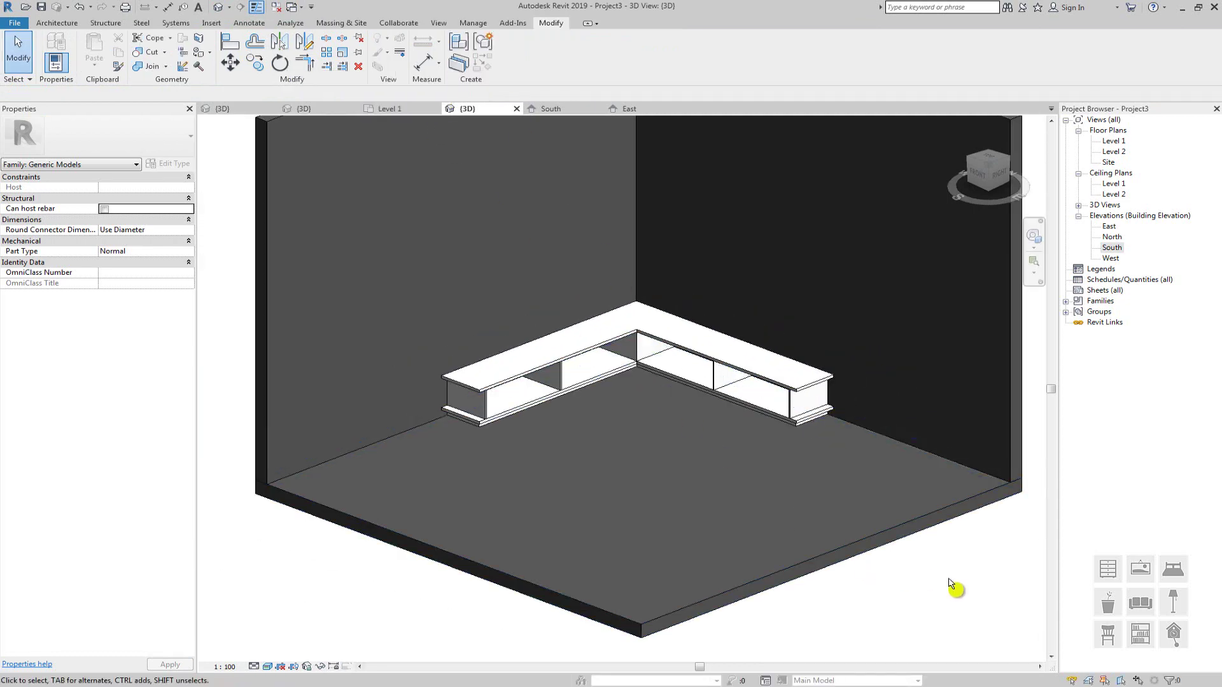
Examine the finished L-shaped bench against the room's walls and floor in the 3D view
middle_click_drag(955, 584, 758, 534, "shift")
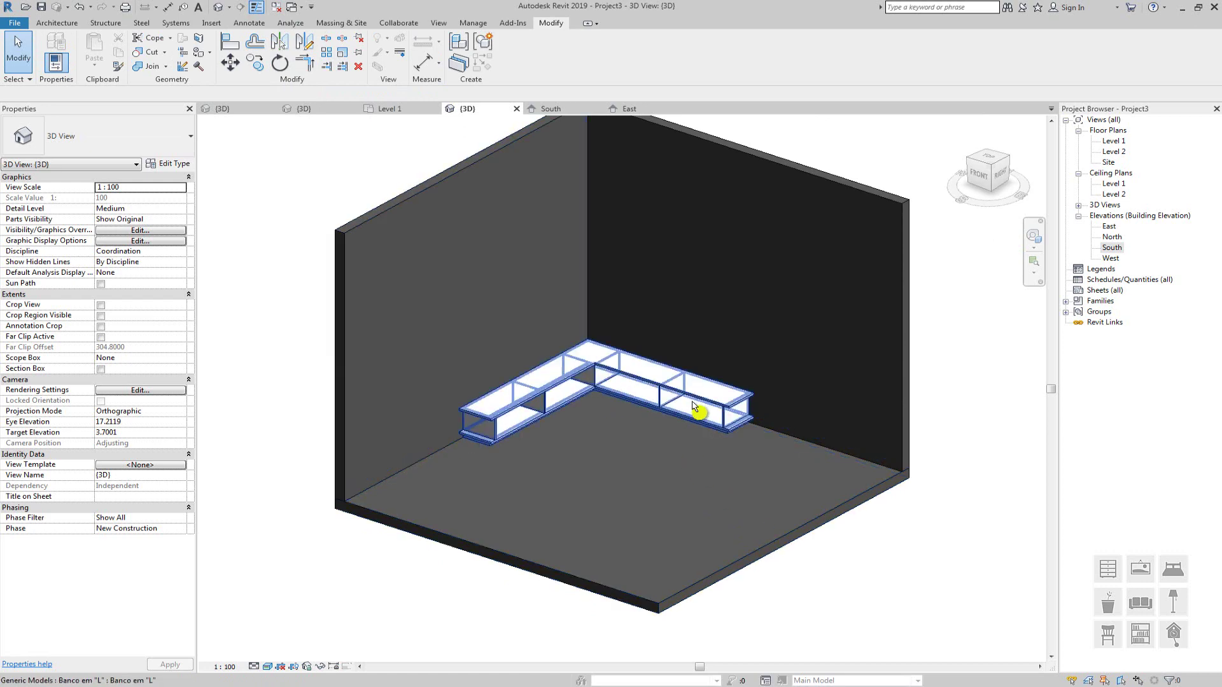
mouse_move(894, 574)
middle_mouse_down("shift")
mouse_move(872, 576)
mouse_move(861, 521)
mouse_move(878, 569)
middle_mouse_up("shift")
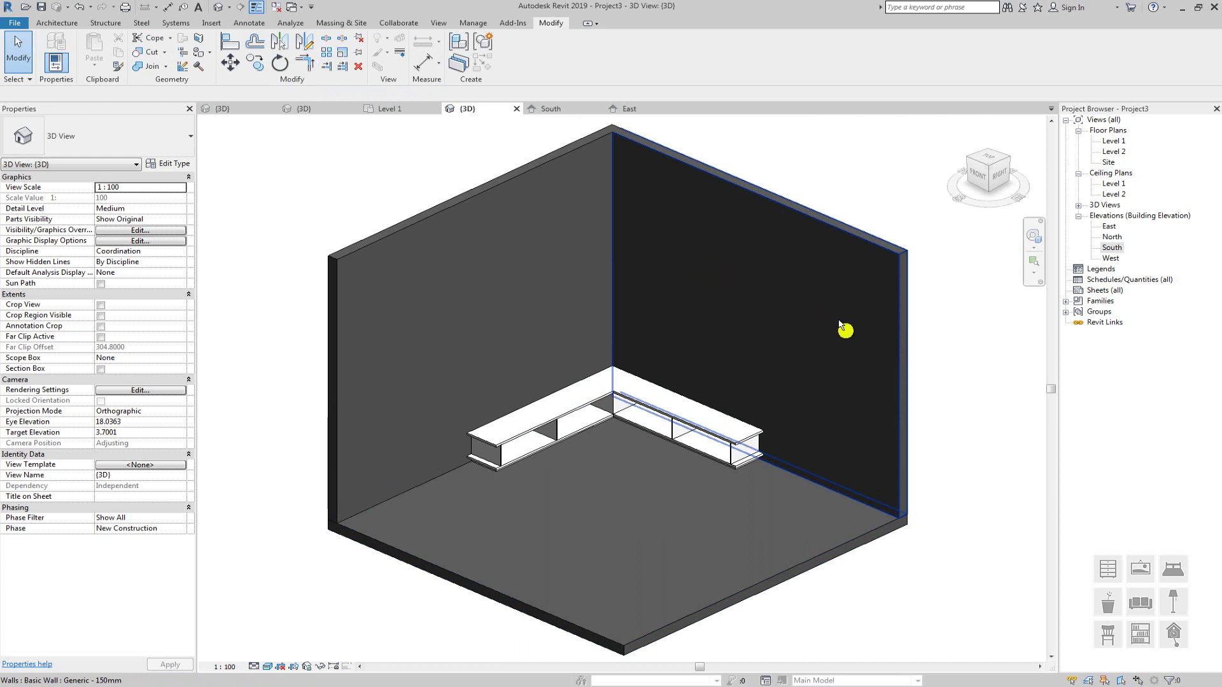
scroll(850, 334, "down", 2)
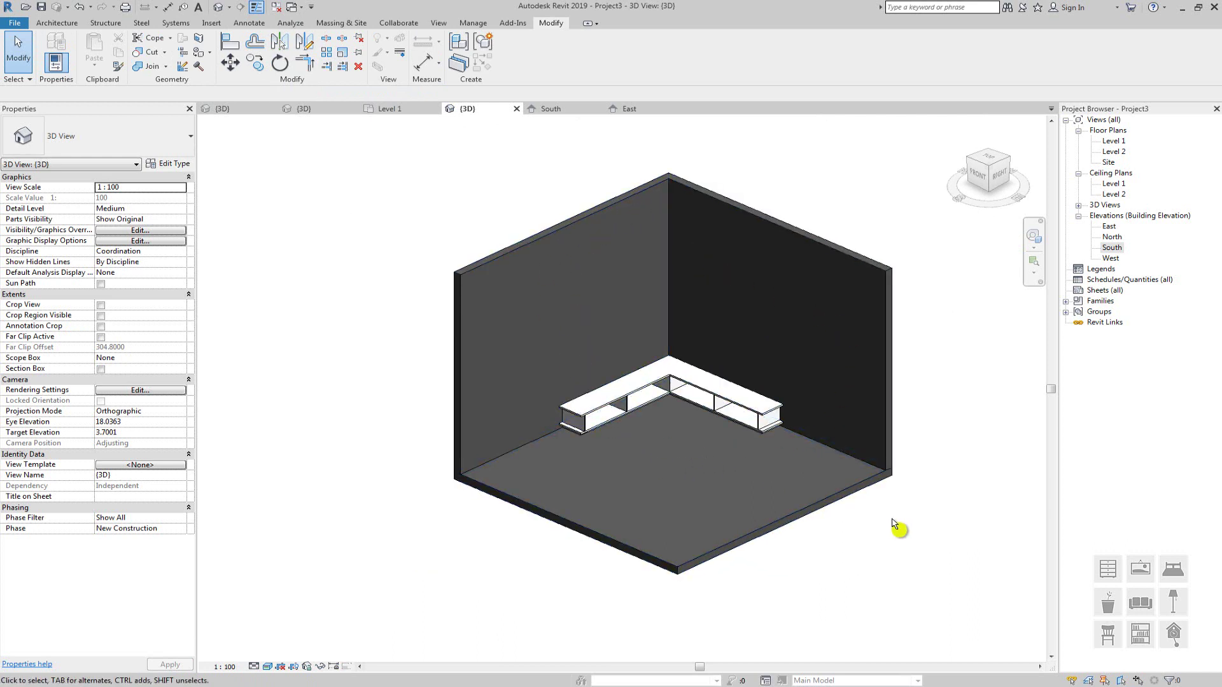
scroll(878, 507, "up", 3)
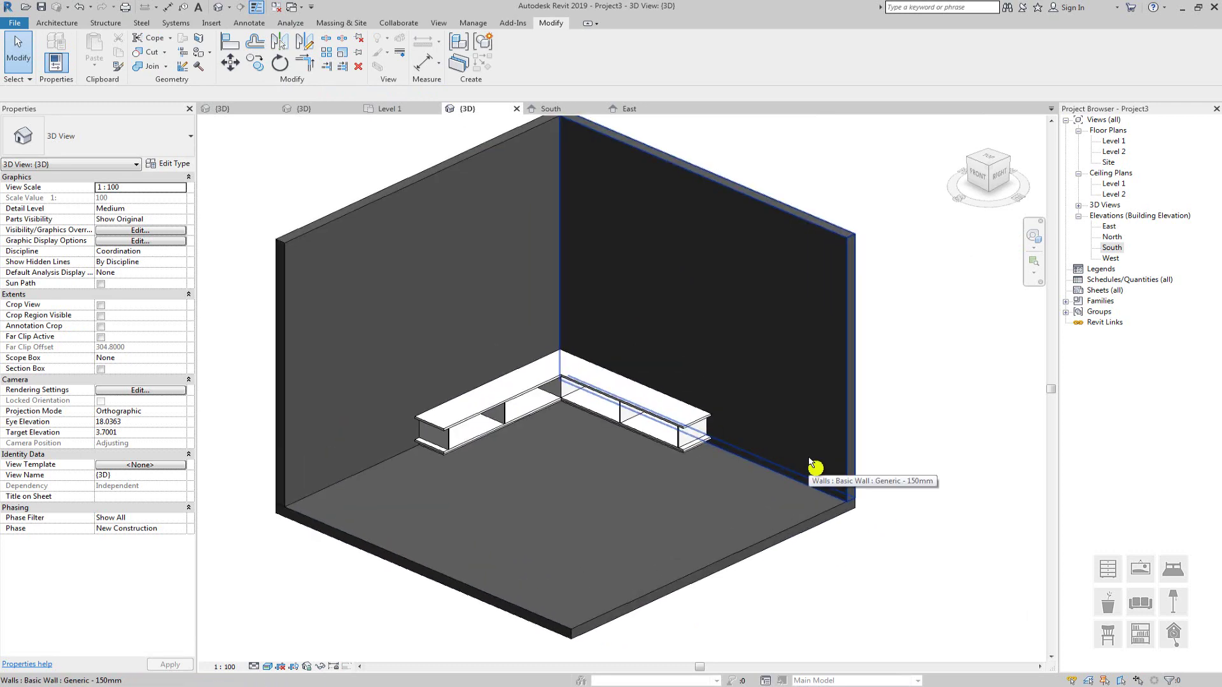
scroll(809, 458, "down", 1)
middle_click_drag(767, 427, 754, 459)
scroll(696, 424, "up", 1)
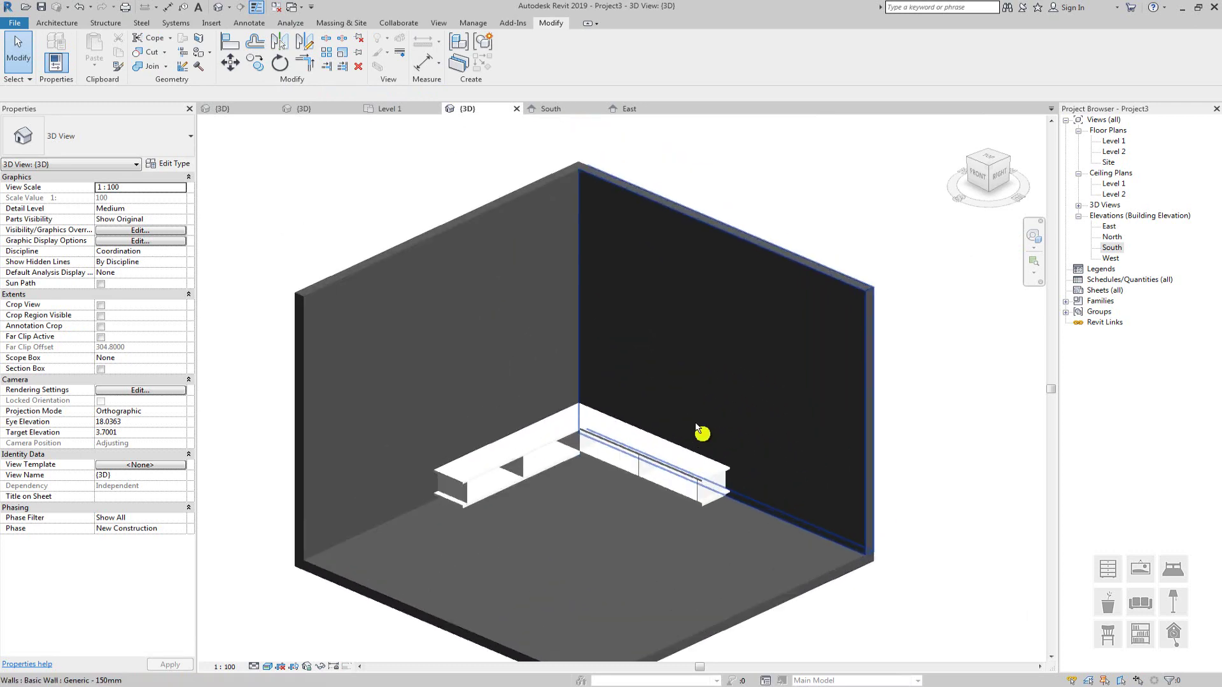
middle_click_drag(719, 402, 747, 324)
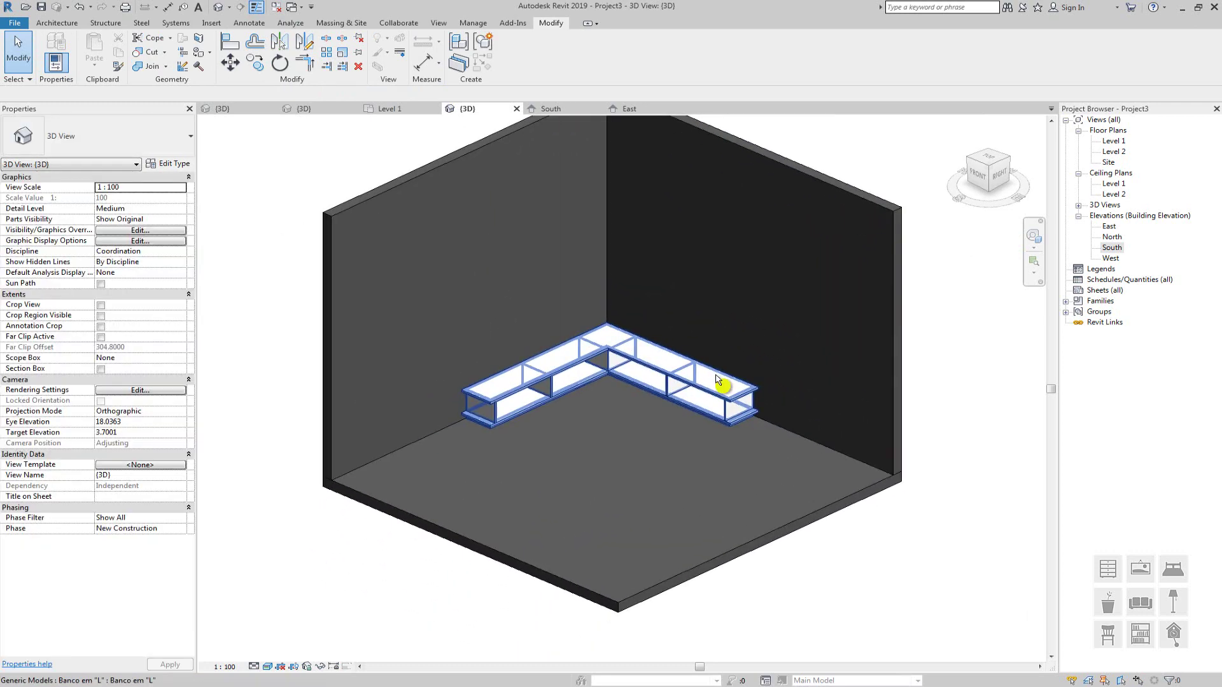